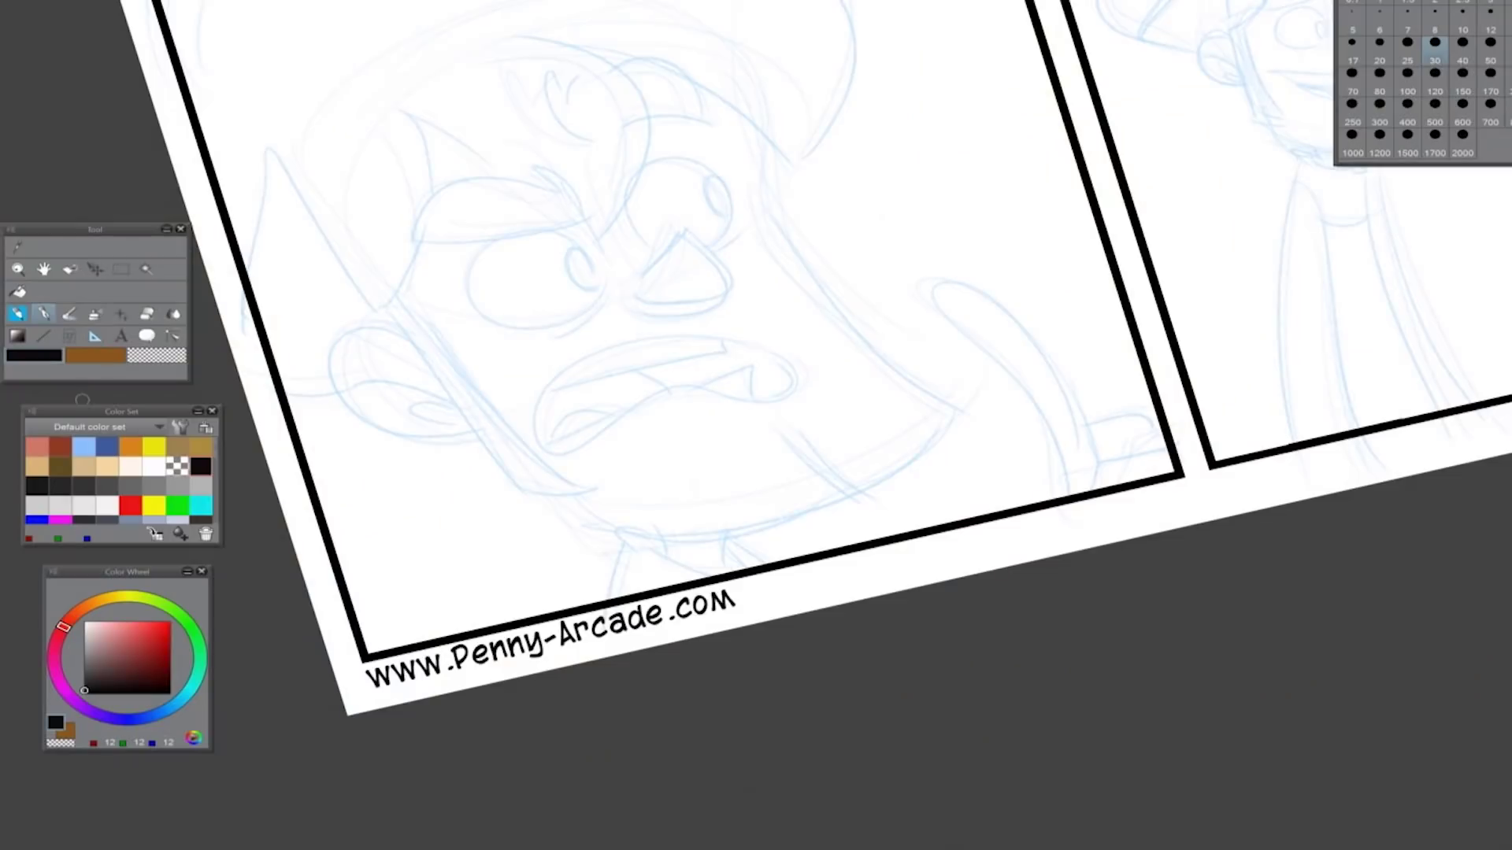
Ink the raised finger and the curled hand in the lower corner of the first comic panel
scroll(945, 355, "up", 1)
left_click_drag(958, 314, 1064, 522)
key("ctrl+z")
mouse_move(1039, 437)
left_mouse_down()
mouse_move(1065, 526)
mouse_move(1093, 466)
mouse_move(1171, 490)
left_mouse_up()
mouse_move(1096, 457)
left_mouse_down()
mouse_move(1166, 476)
mouse_move(1086, 437)
mouse_move(1117, 494)
left_mouse_up()
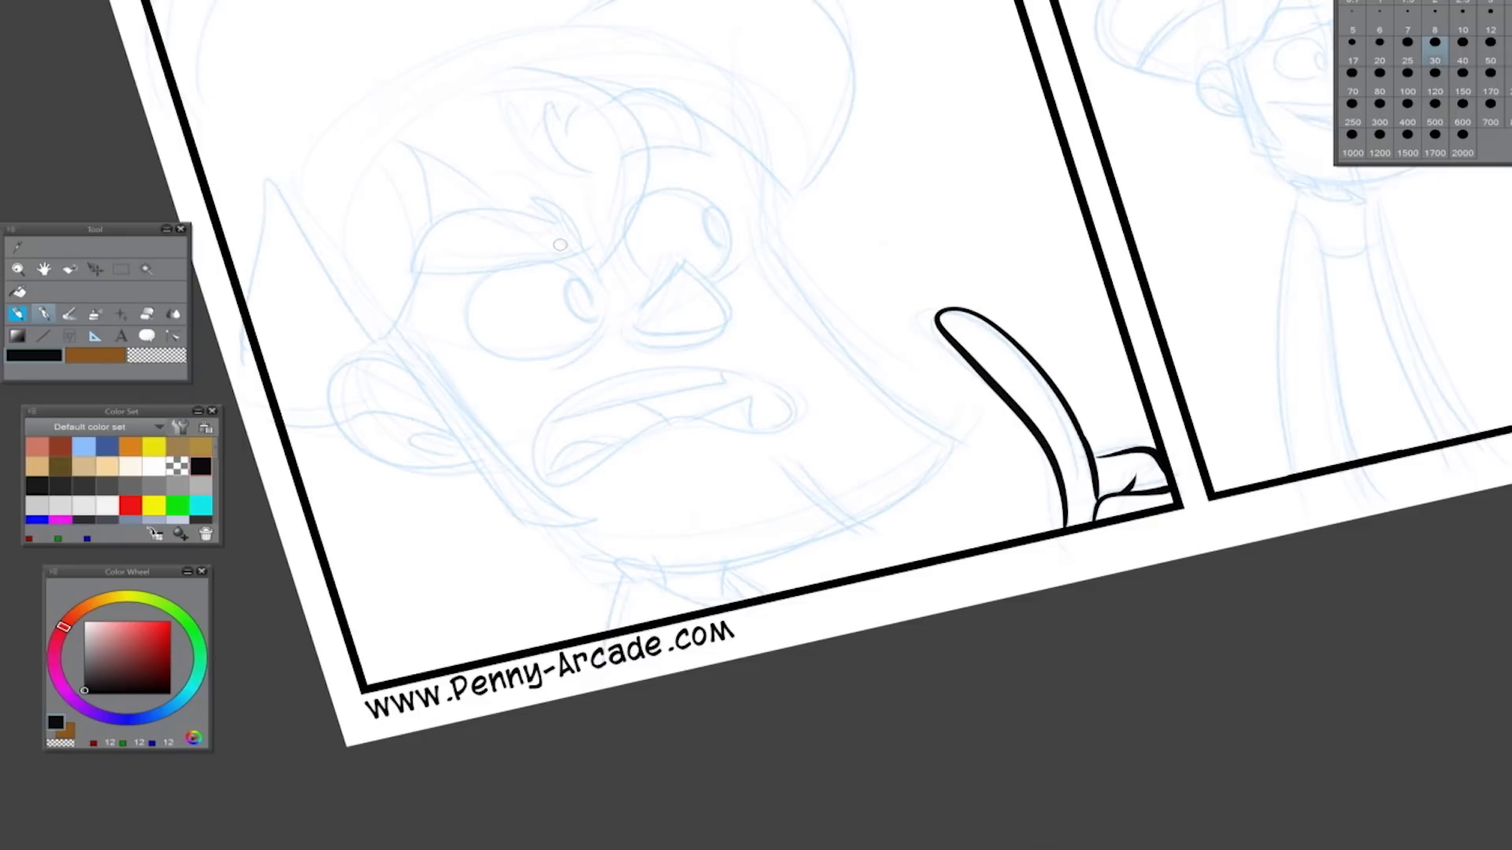
left_click_drag(580, 513, 749, 534)
key("ctrl+z")
left_click_drag(506, 470, 882, 498)
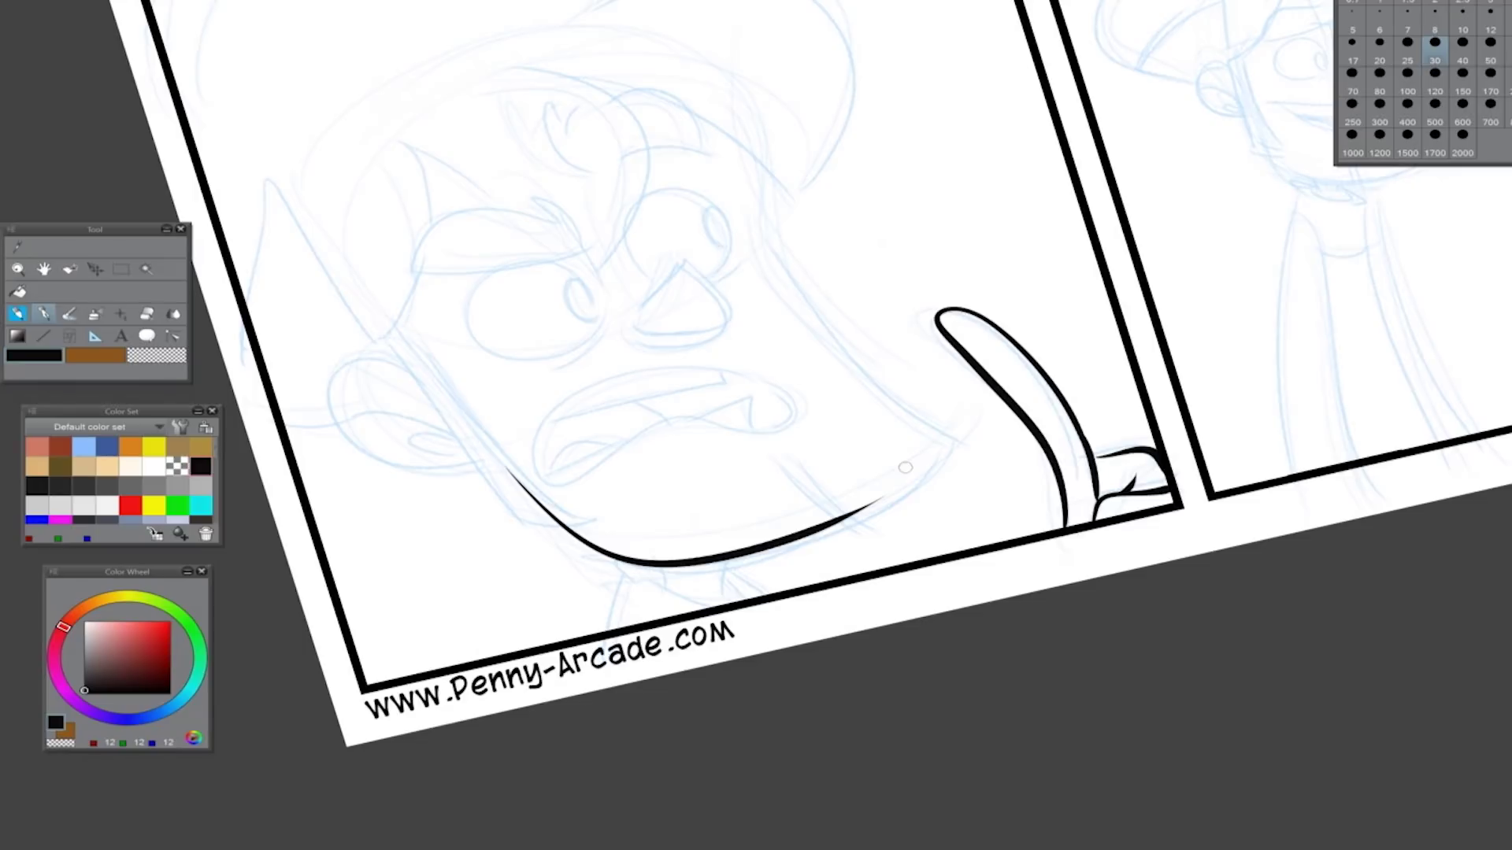
left_click_drag(941, 469, 866, 504)
key("ctrl+z")
left_click_drag(921, 450, 819, 521)
key("ctrl+z")
left_click_drag(876, 502, 941, 455)
key("ctrl+z")
mouse_move(876, 501)
left_mouse_down()
mouse_move(917, 465)
mouse_move(767, 285)
mouse_move(697, 145)
left_mouse_up()
key("ctrl+z")
mouse_move(759, 288)
left_mouse_down()
mouse_move(744, 182)
mouse_move(635, 160)
left_mouse_up()
key("ctrl+z")
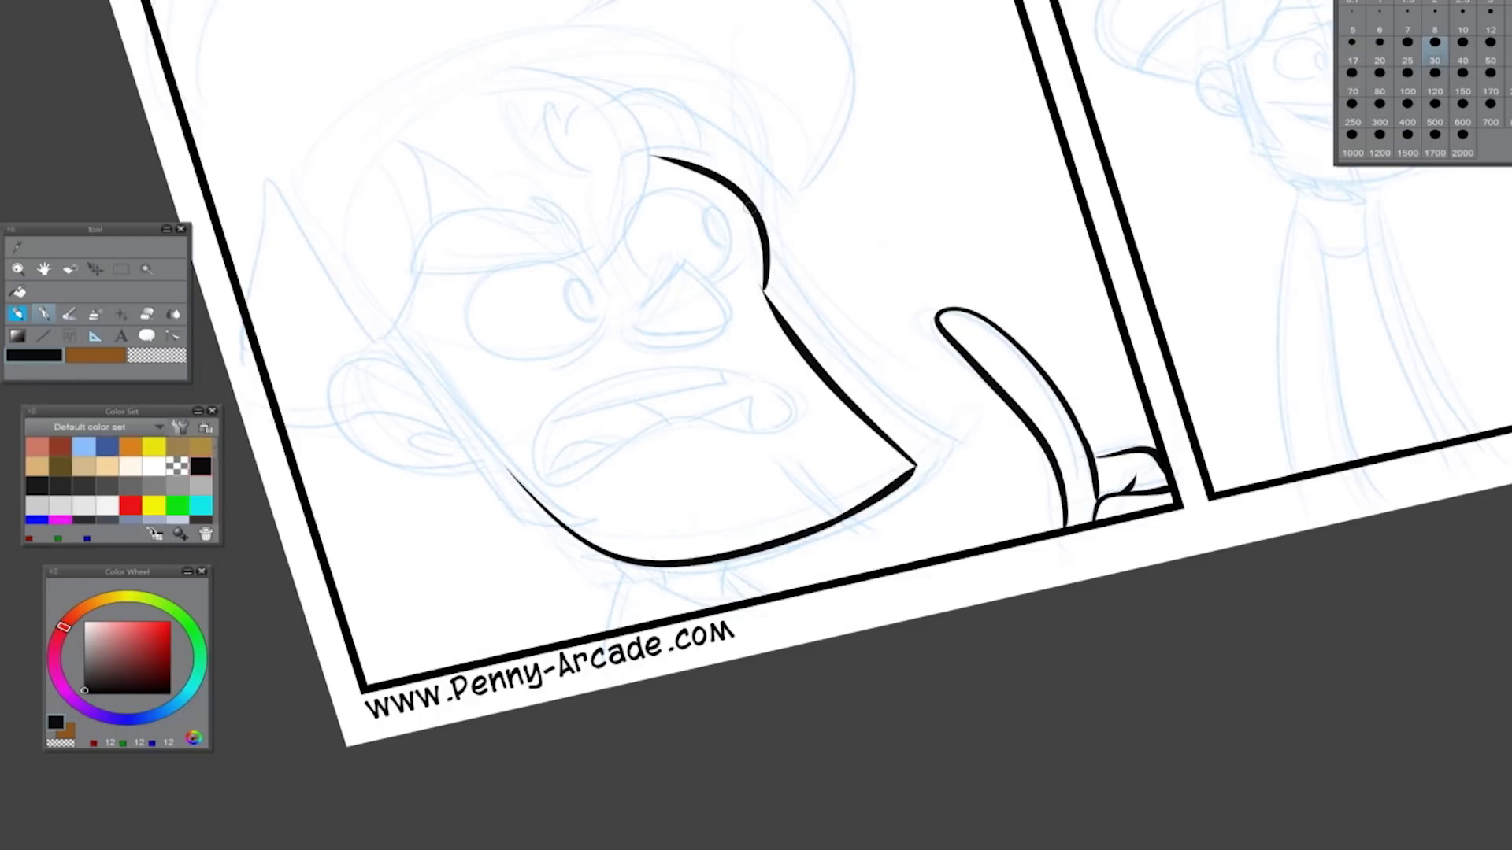
key("ctrl+z")
key("ctrl+z")
mouse_move(732, 138)
left_mouse_down()
mouse_move(764, 268)
mouse_move(911, 460)
mouse_move(775, 289)
mouse_move(916, 459)
left_mouse_up()
key("ctrl+z")
key("ctrl+z")
key("ctrl+z")
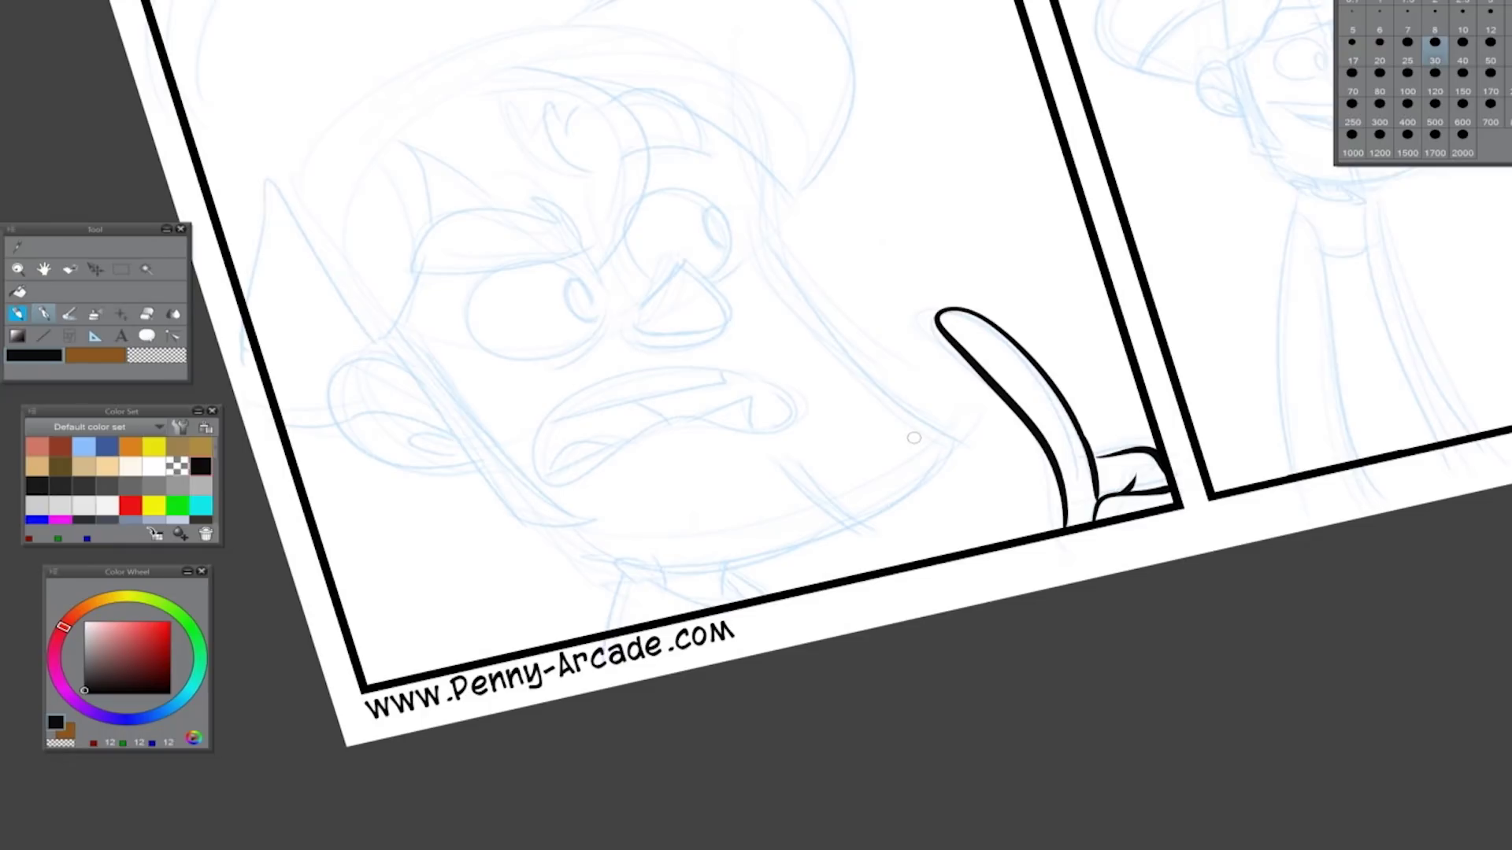
left_click_drag(592, 315, 613, 337)
mouse_move(422, 383)
left_mouse_down()
mouse_move(476, 470)
mouse_move(465, 463)
left_mouse_up()
key("ctrl+z")
left_click_drag(343, 415, 455, 457)
key("ctrl+z")
left_click_drag(411, 370, 527, 526)
key("e")
left_click_drag(592, 315, 612, 337)
key("p")
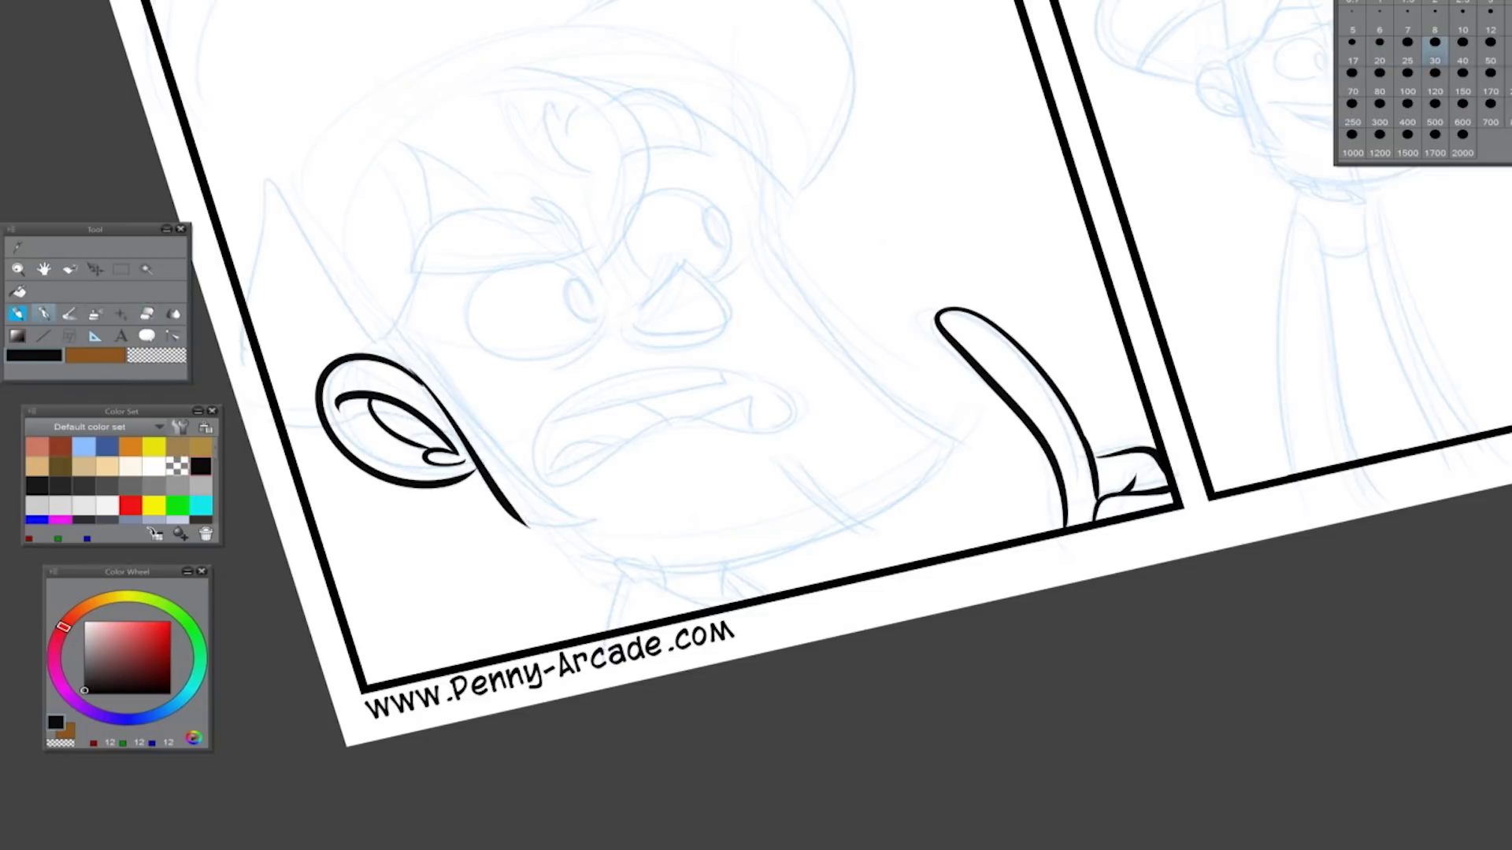
key("ctrl+z")
key("ctrl+z")
key("ctrl+z")
key("ctrl+z")
key("ctrl+z")
key("ctrl+z")
mouse_move(400, 347)
left_mouse_down()
mouse_move(431, 396)
mouse_move(788, 271)
left_mouse_up()
key("ctrl+z")
Ink the jaw, the pointed chin and the far side of the face up to the brow with brush size 25
key("bracketleft")
key("ctrl+minus")
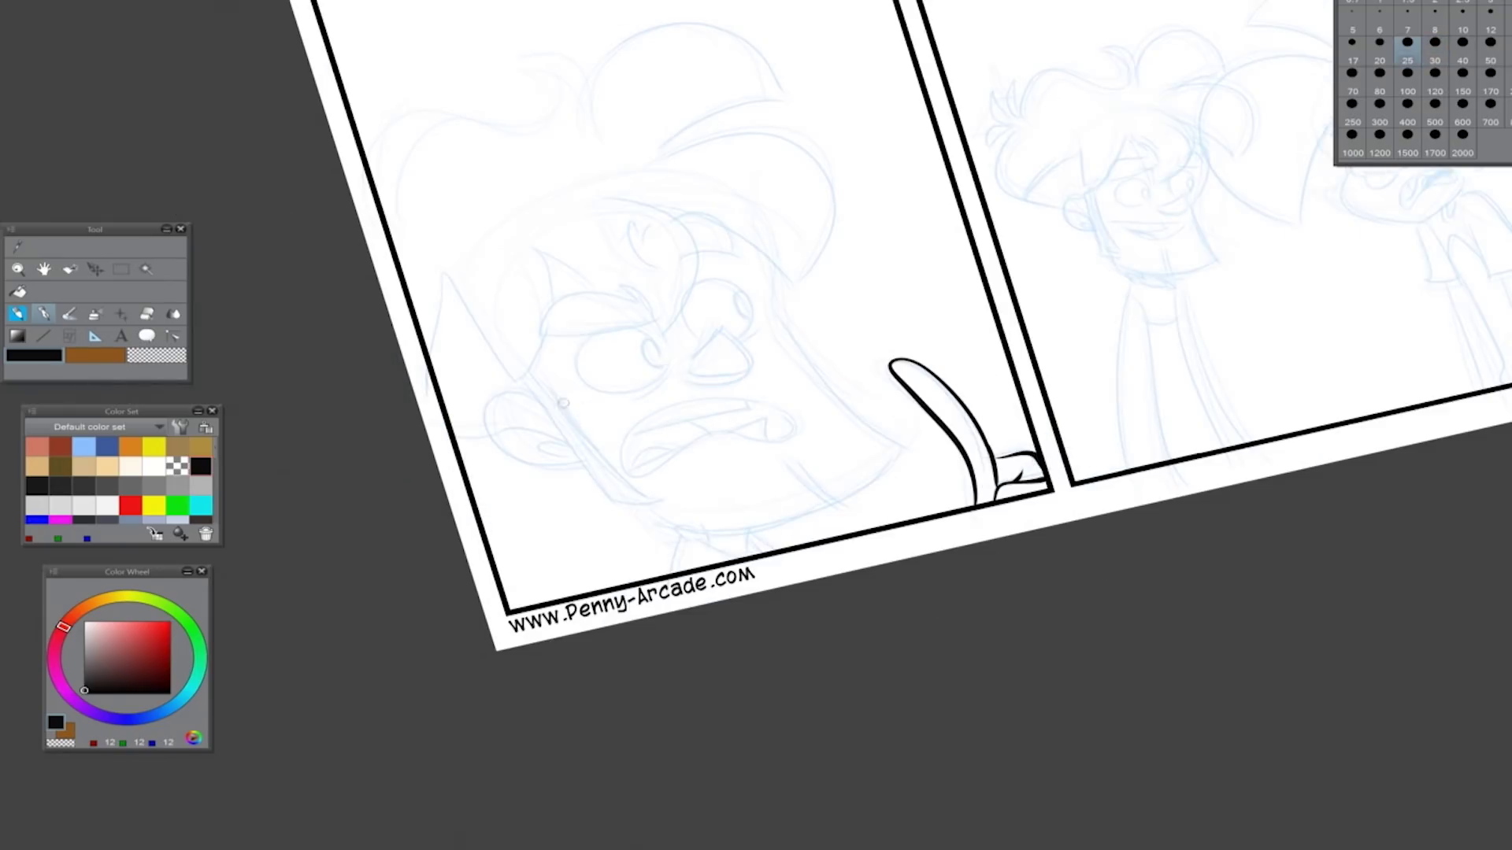
mouse_move(591, 456)
left_mouse_down()
mouse_move(658, 523)
mouse_move(886, 433)
left_mouse_up()
left_click_drag(886, 433, 768, 319)
key("ctrl+z")
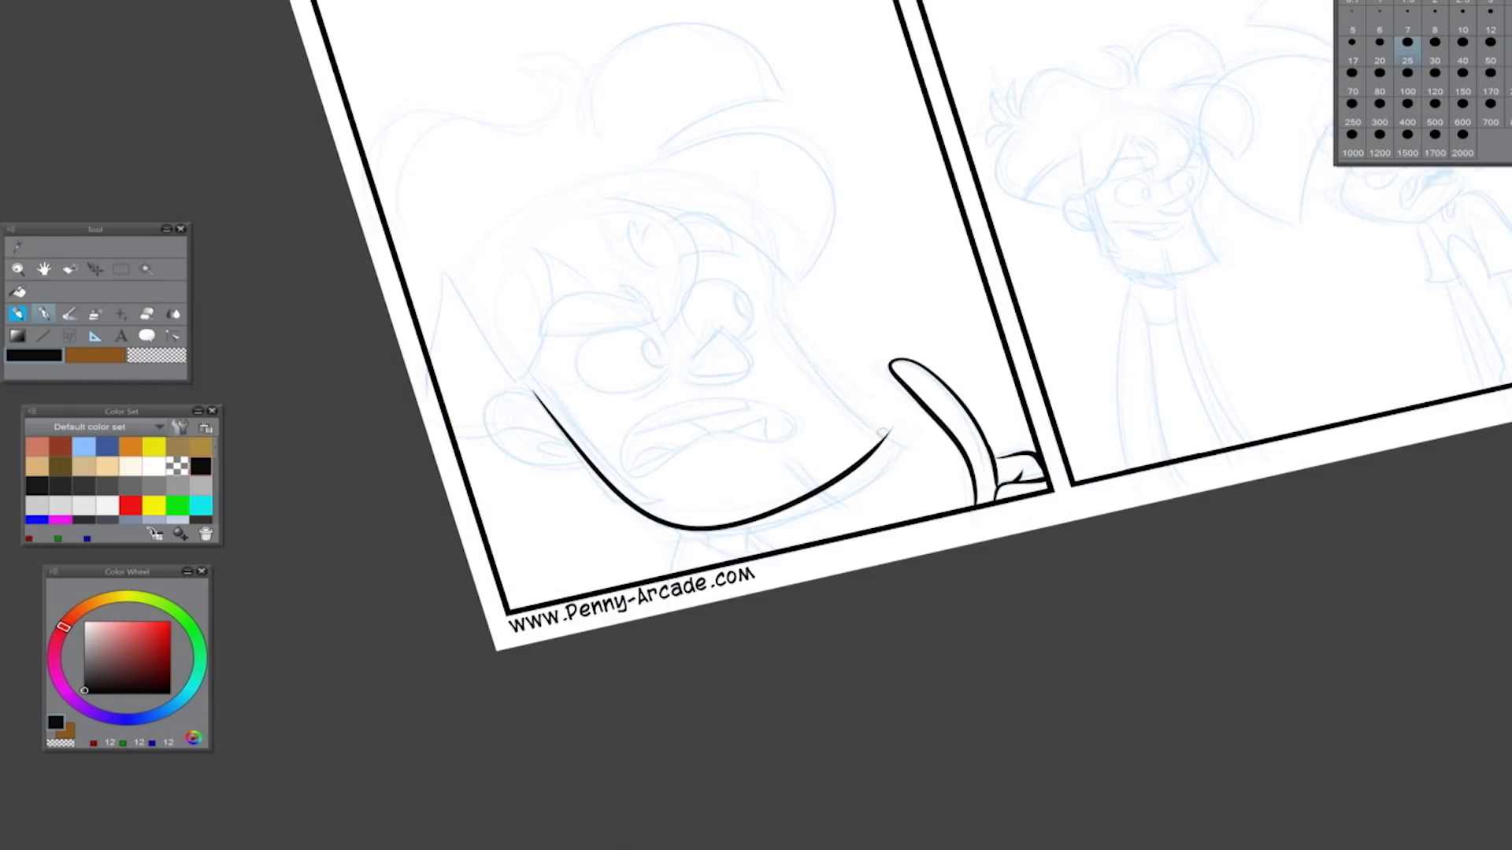
left_click_drag(885, 433, 748, 240)
key("e")
left_click_drag(895, 429, 890, 439)
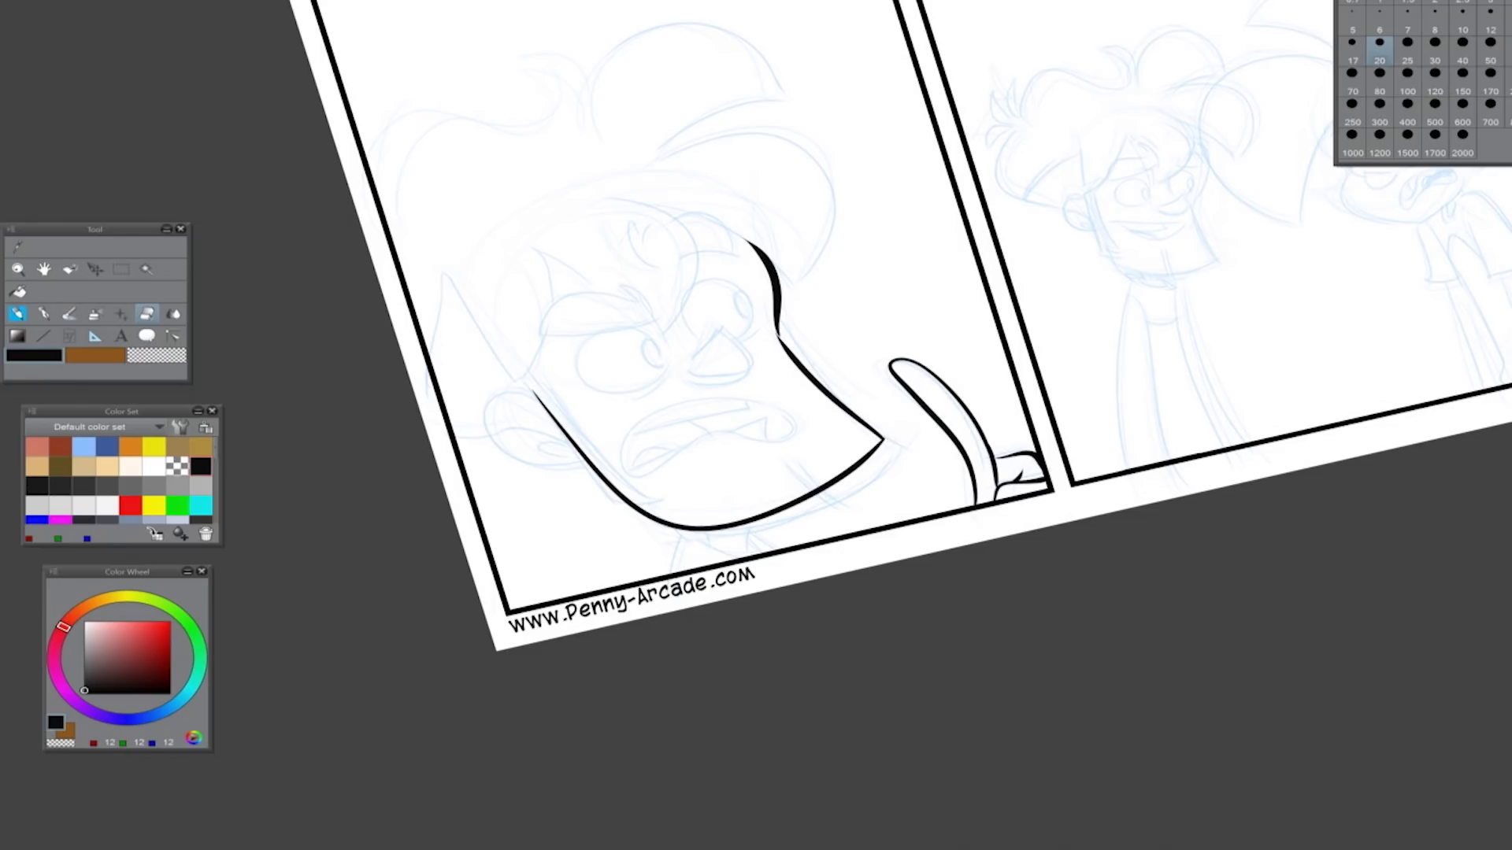
Ink the outlines of the ear and the long sideburn running down to the jaw
key("ctrl+plus")
key("p")
key("bracketright")
mouse_move(504, 431)
left_mouse_down()
mouse_move(429, 504)
mouse_move(575, 539)
mouse_move(622, 596)
mouse_move(677, 596)
left_mouse_up()
key("ctrl+z")
left_click_drag(501, 398, 689, 592)
key("e")
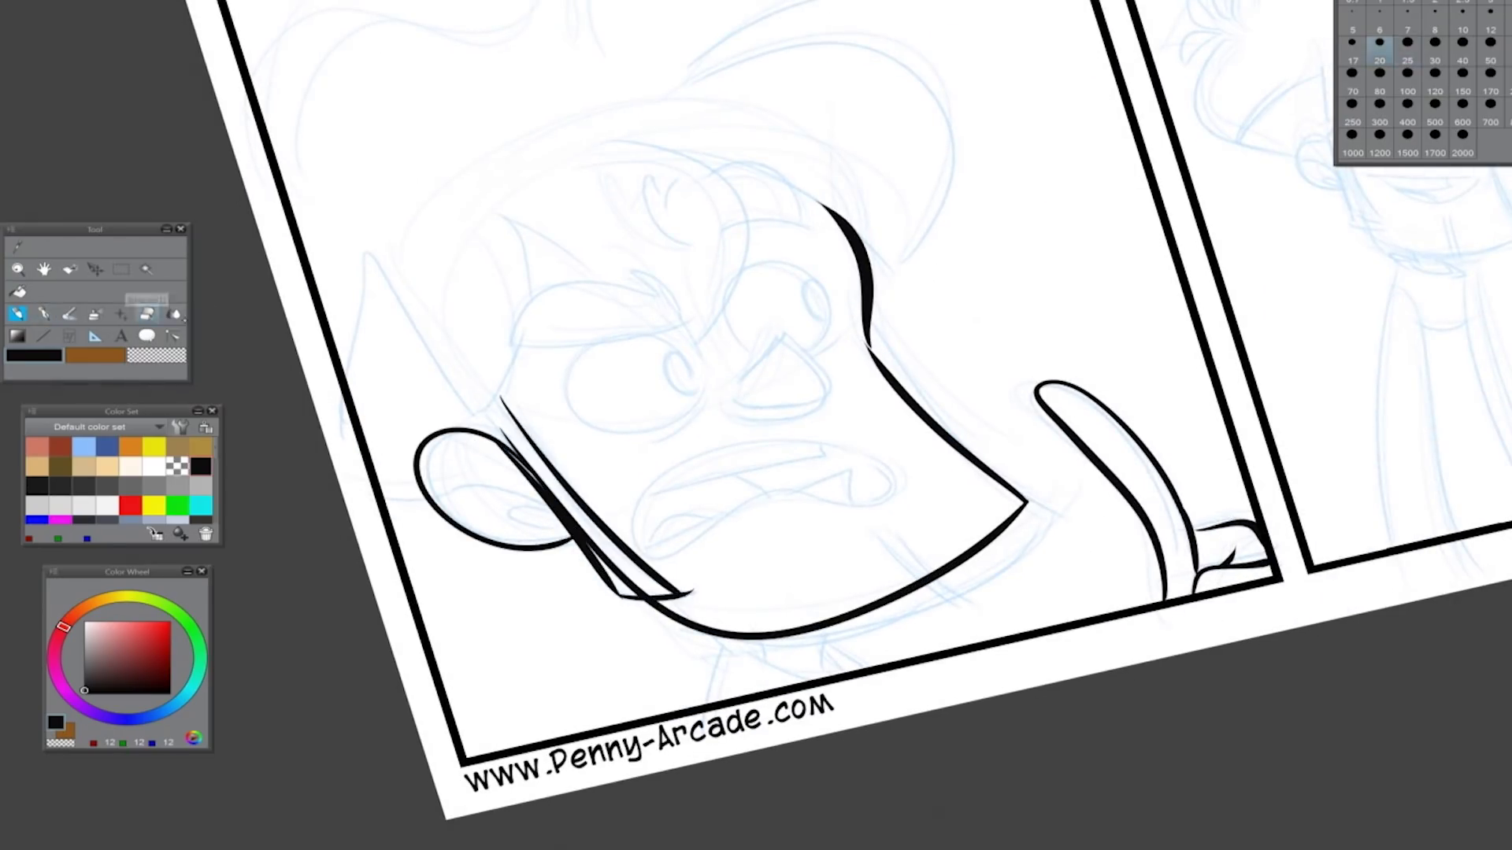
Ink the pointed fringe over the forehead and the two large rounded tufts of hair
key("p")
mouse_move(490, 429)
left_mouse_down()
mouse_move(519, 236)
mouse_move(681, 358)
mouse_move(760, 201)
mouse_move(646, 173)
left_mouse_up()
key("ctrl+z")
key("ctrl+z")
key("ctrl+z")
mouse_move(682, 358)
left_mouse_down()
mouse_move(667, 144)
mouse_move(962, 201)
mouse_move(681, 87)
left_mouse_up()
mouse_move(681, 87)
left_mouse_down()
mouse_move(751, 496)
mouse_move(824, 261)
mouse_move(614, 368)
mouse_move(432, 434)
left_mouse_up()
key("ctrl+z")
key("ctrl+z")
Ink the small curl and the wavy hair outline running to the panel's outer border
mouse_move(630, 358)
left_mouse_down()
mouse_move(364, 517)
mouse_move(626, 384)
mouse_move(325, 523)
left_mouse_up()
key("ctrl+z")
key("ctrl+z")
left_click_drag(641, 353, 335, 536)
key("ctrl+z")
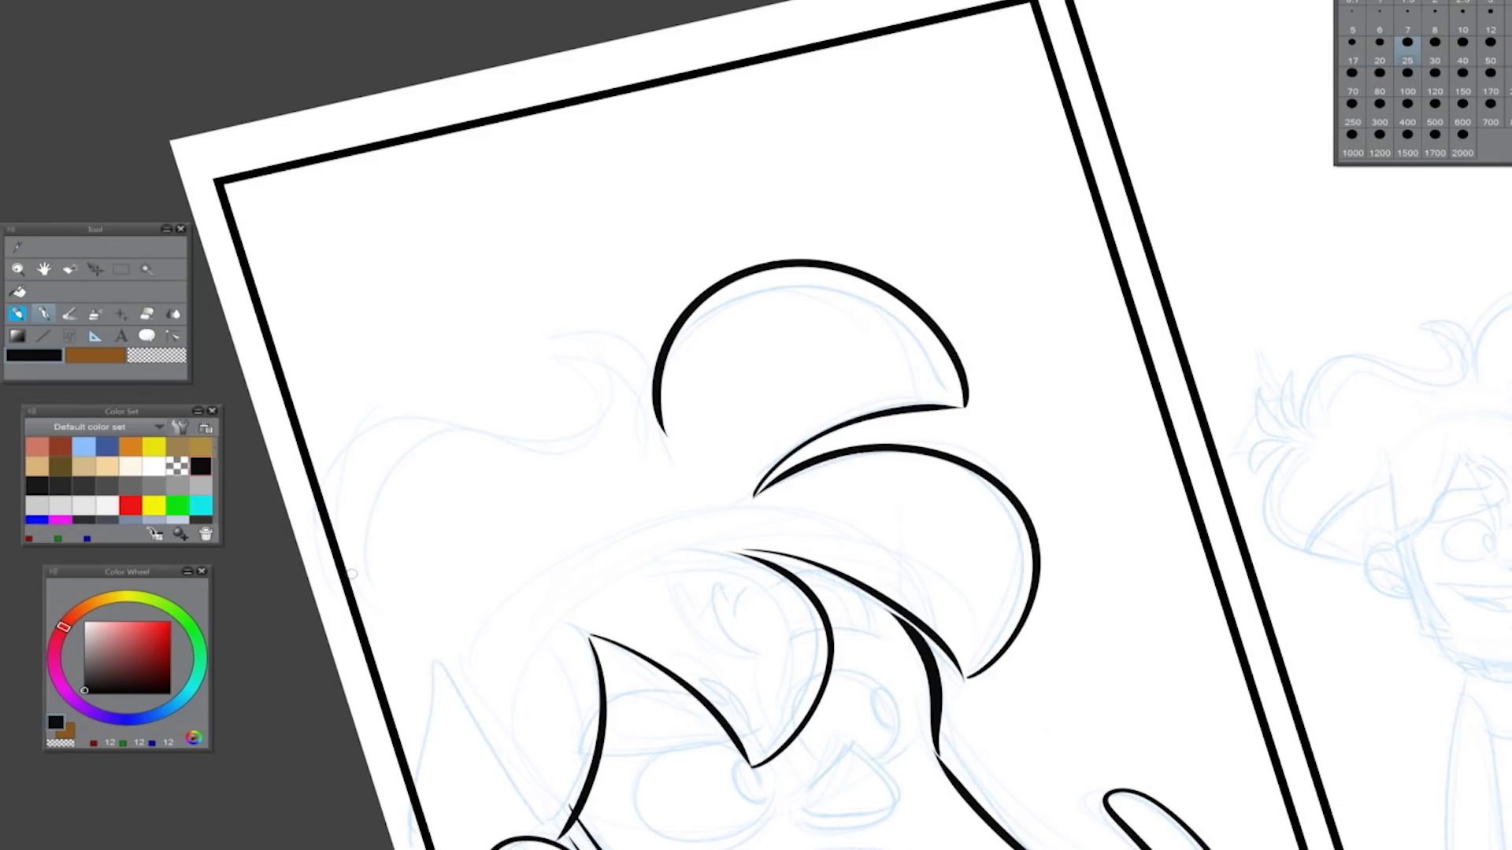
key("ctrl+z")
mouse_move(631, 362)
left_mouse_down()
mouse_move(559, 346)
mouse_move(333, 503)
mouse_move(296, 219)
left_mouse_up()
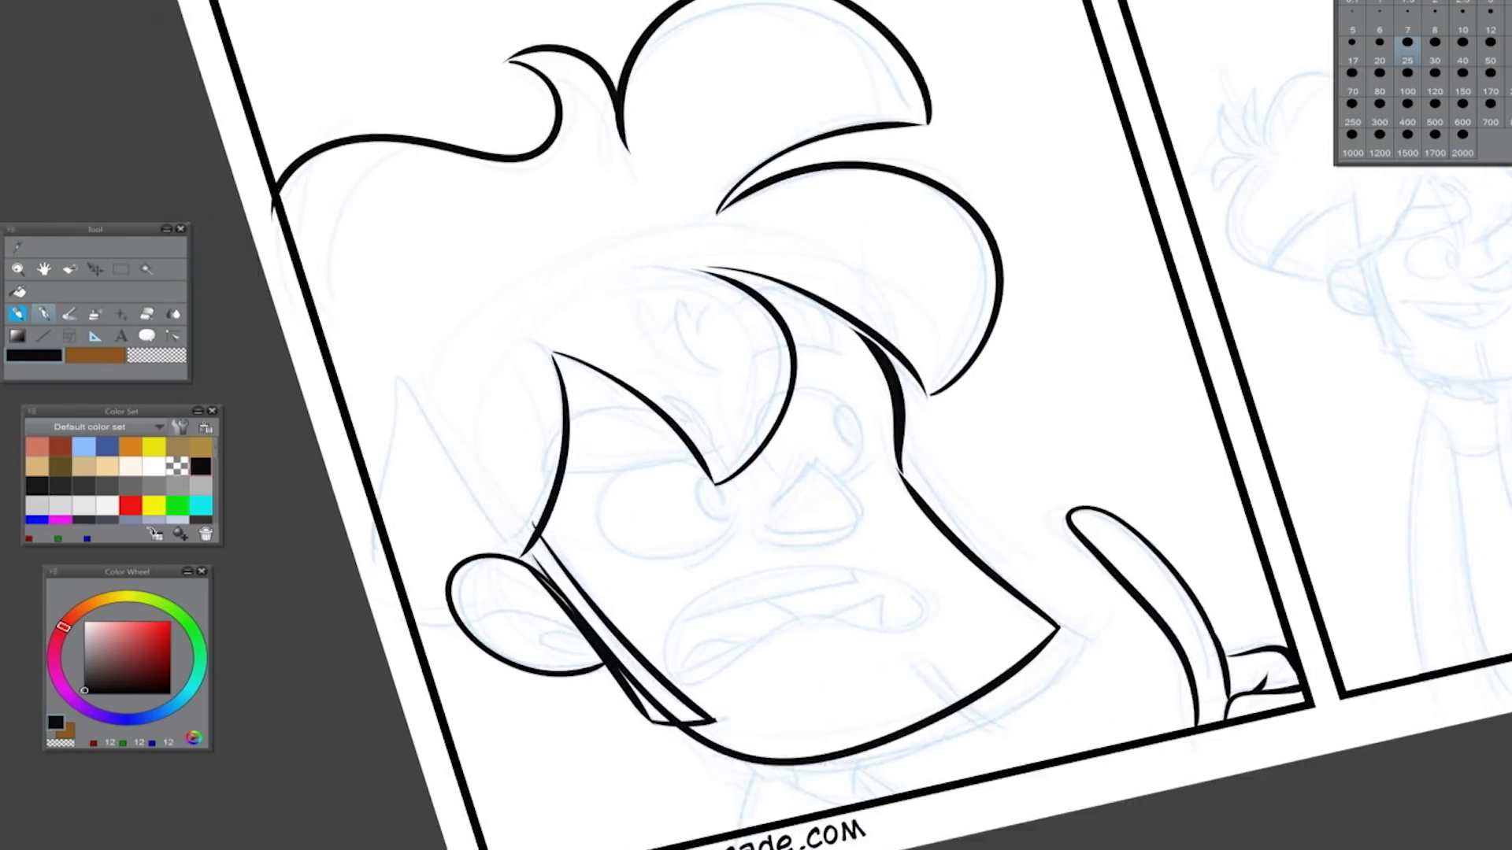
Outline the back hair above the ear, and fill the sideburn solid black with a cleaned-up lower edge
left_click_drag(515, 551, 370, 464)
key("g")
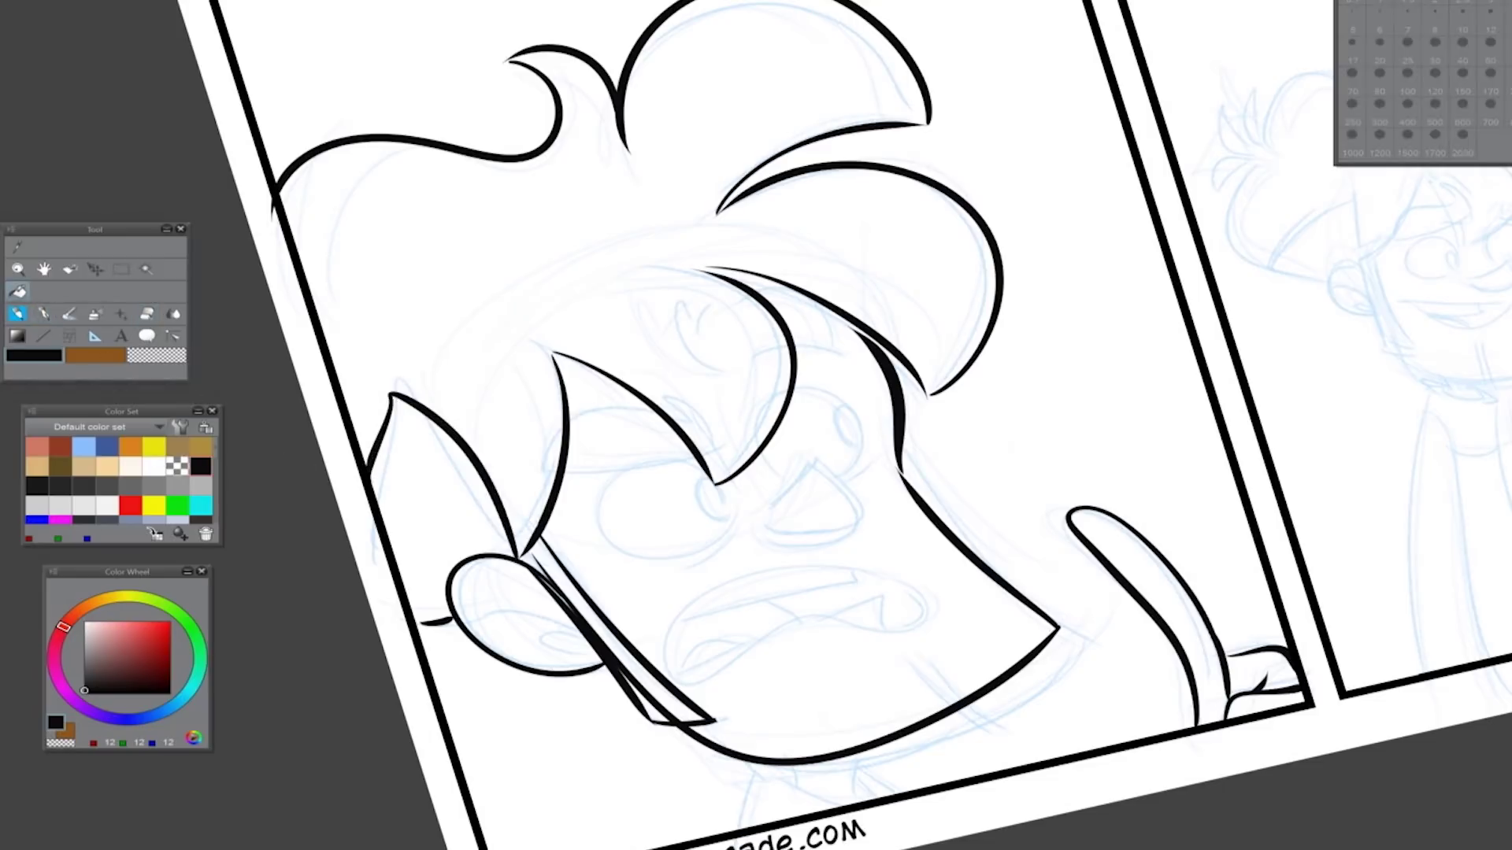
left_click(606, 622)
key("p")
left_click_drag(657, 711, 619, 664)
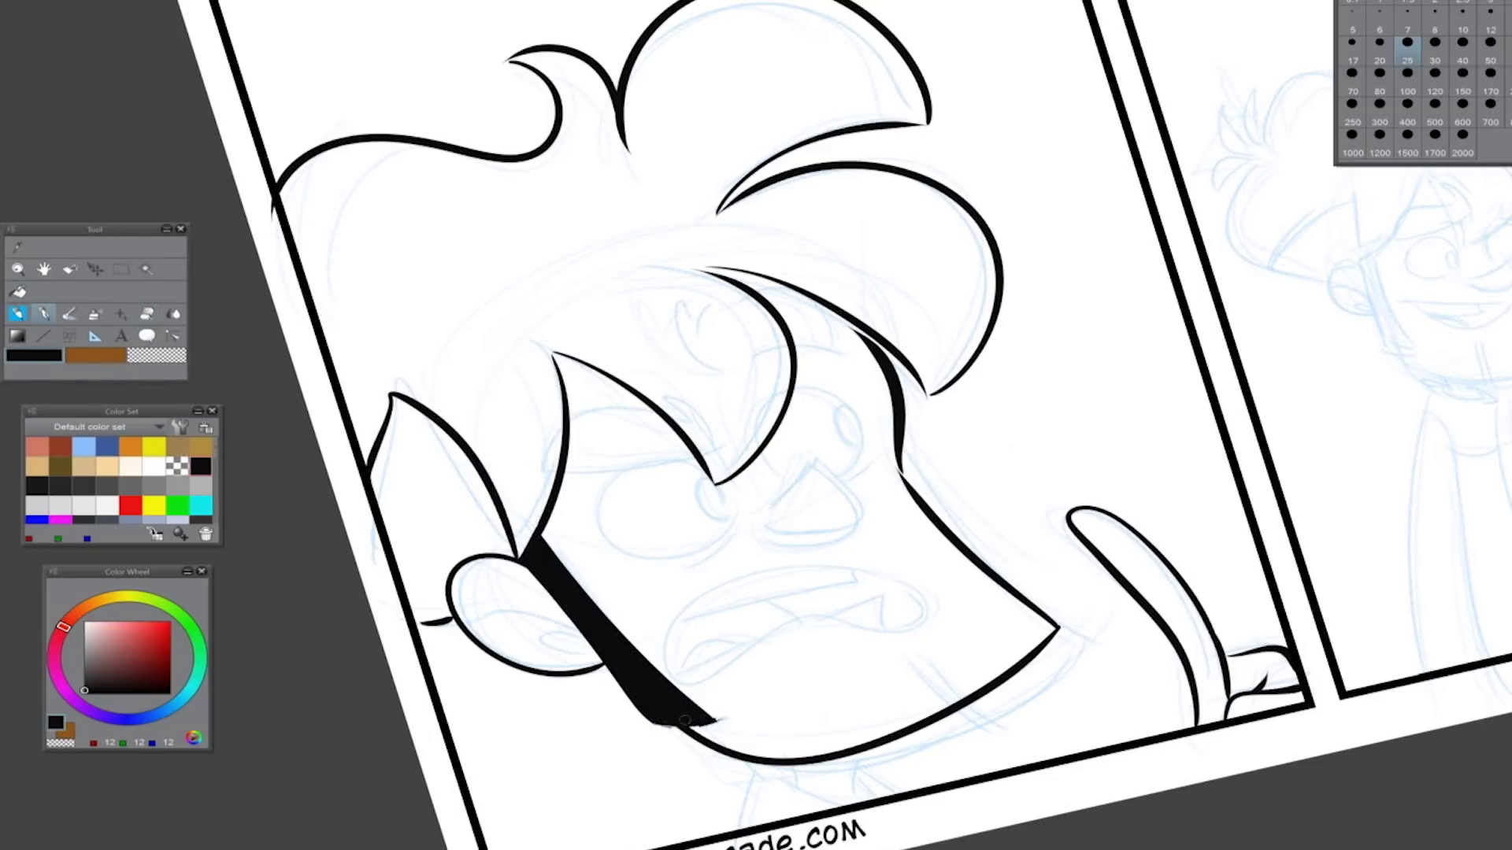
left_click_drag(660, 726, 737, 721)
Close the back hair shape along the panel border and fill it solid black
left_click_drag(370, 472, 425, 626)
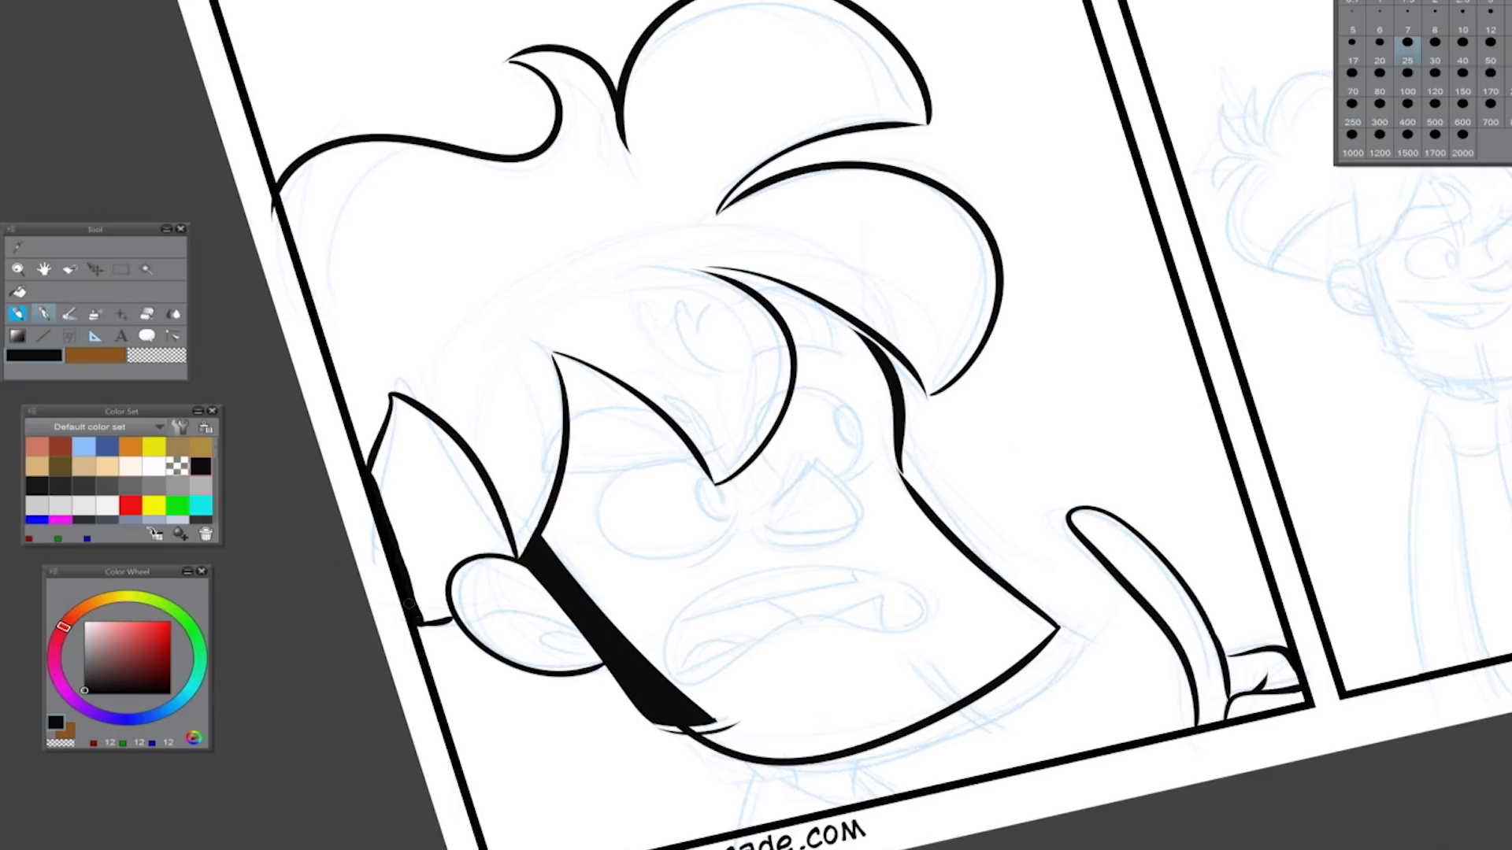
key("g")
left_click(441, 504)
key("p")
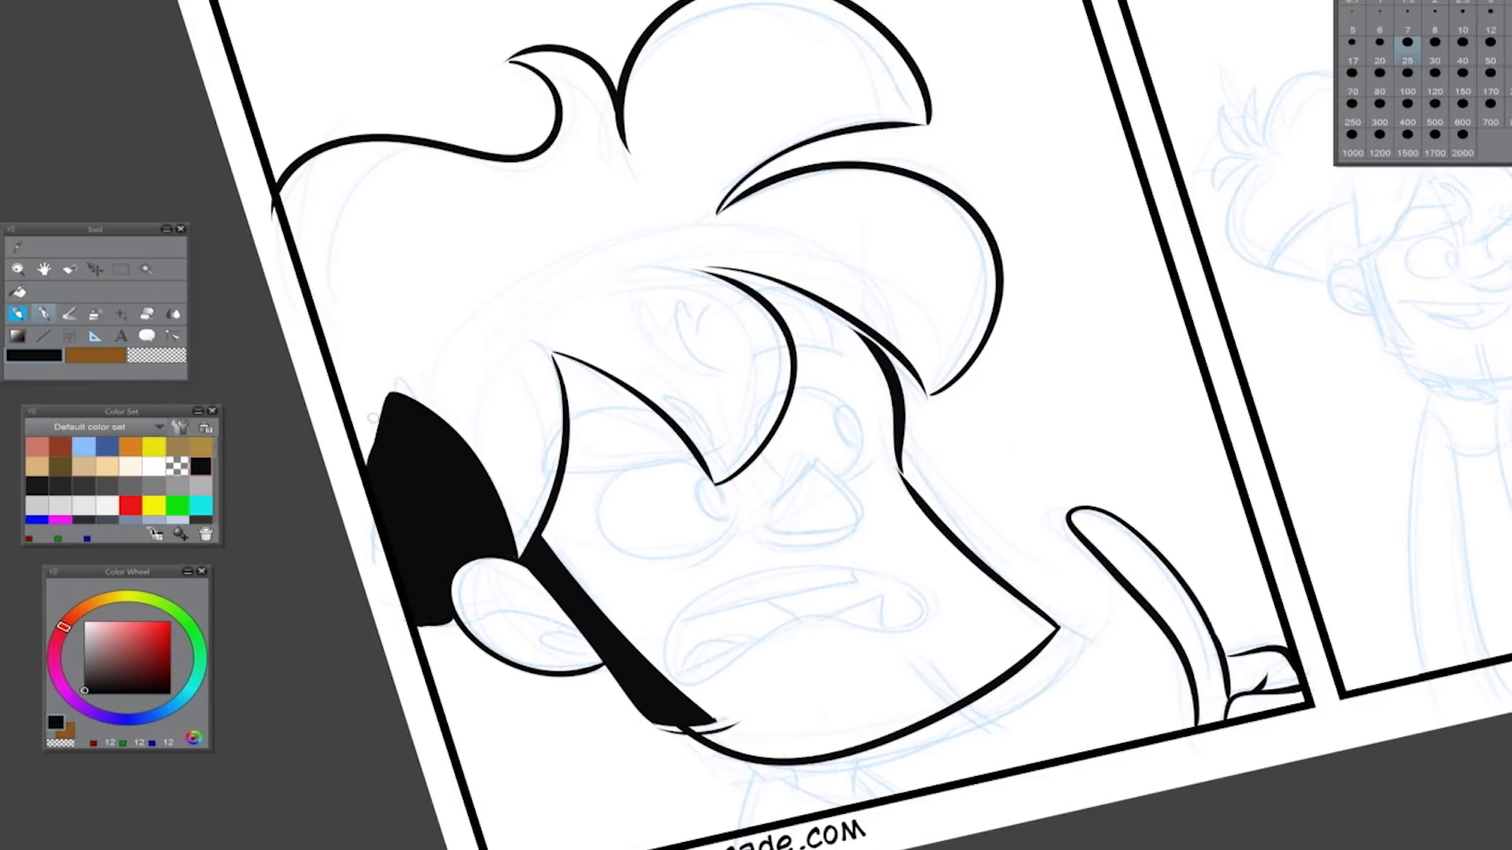
left_click_drag(369, 430, 365, 457)
left_click_drag(708, 479, 598, 526)
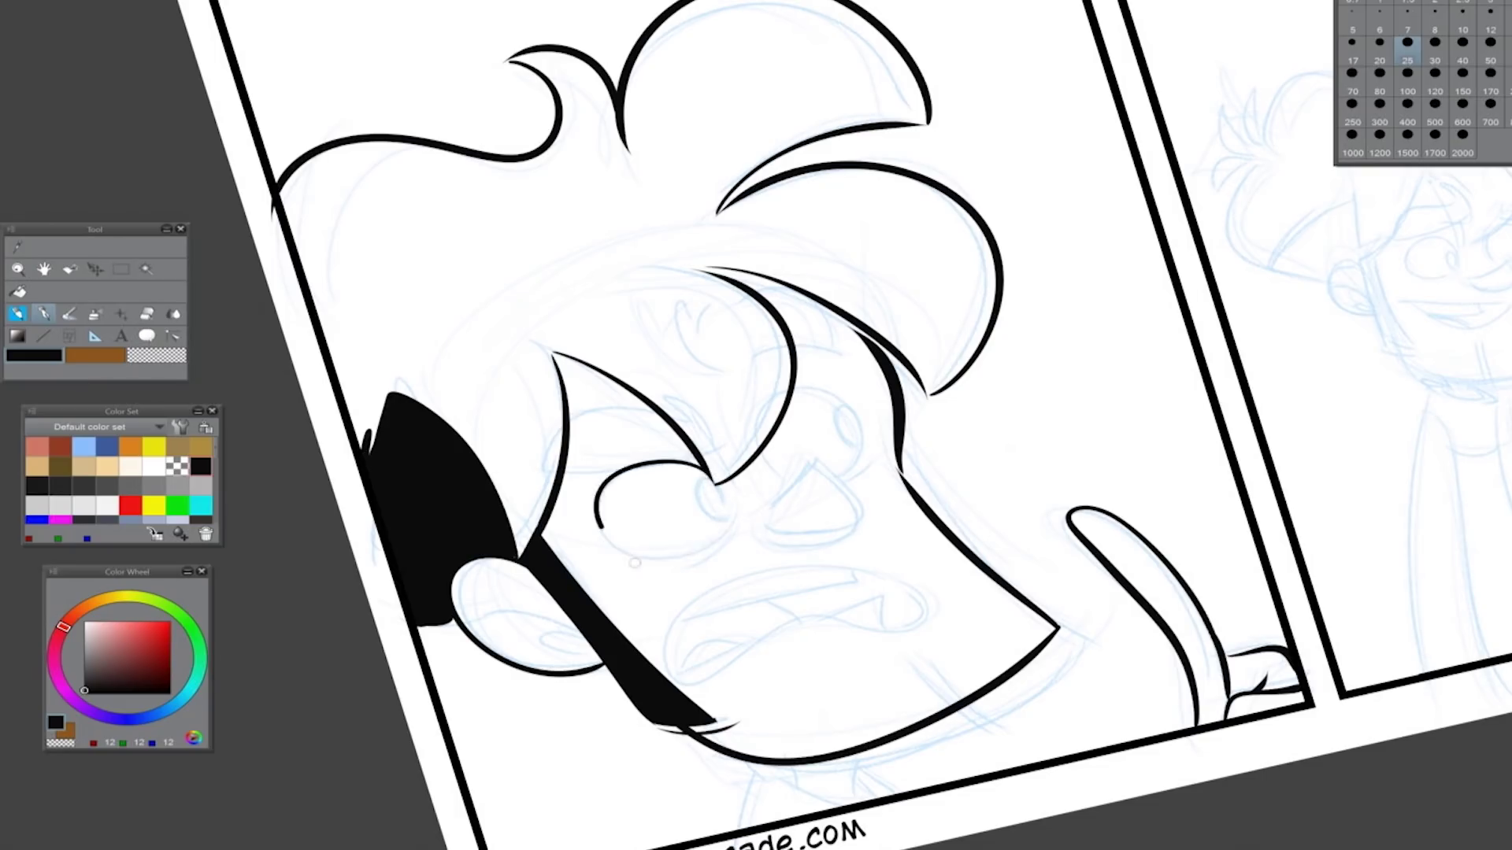
scroll(634, 563, "down", 1)
left_click_drag(670, 492, 736, 496)
key("ctrl+z")
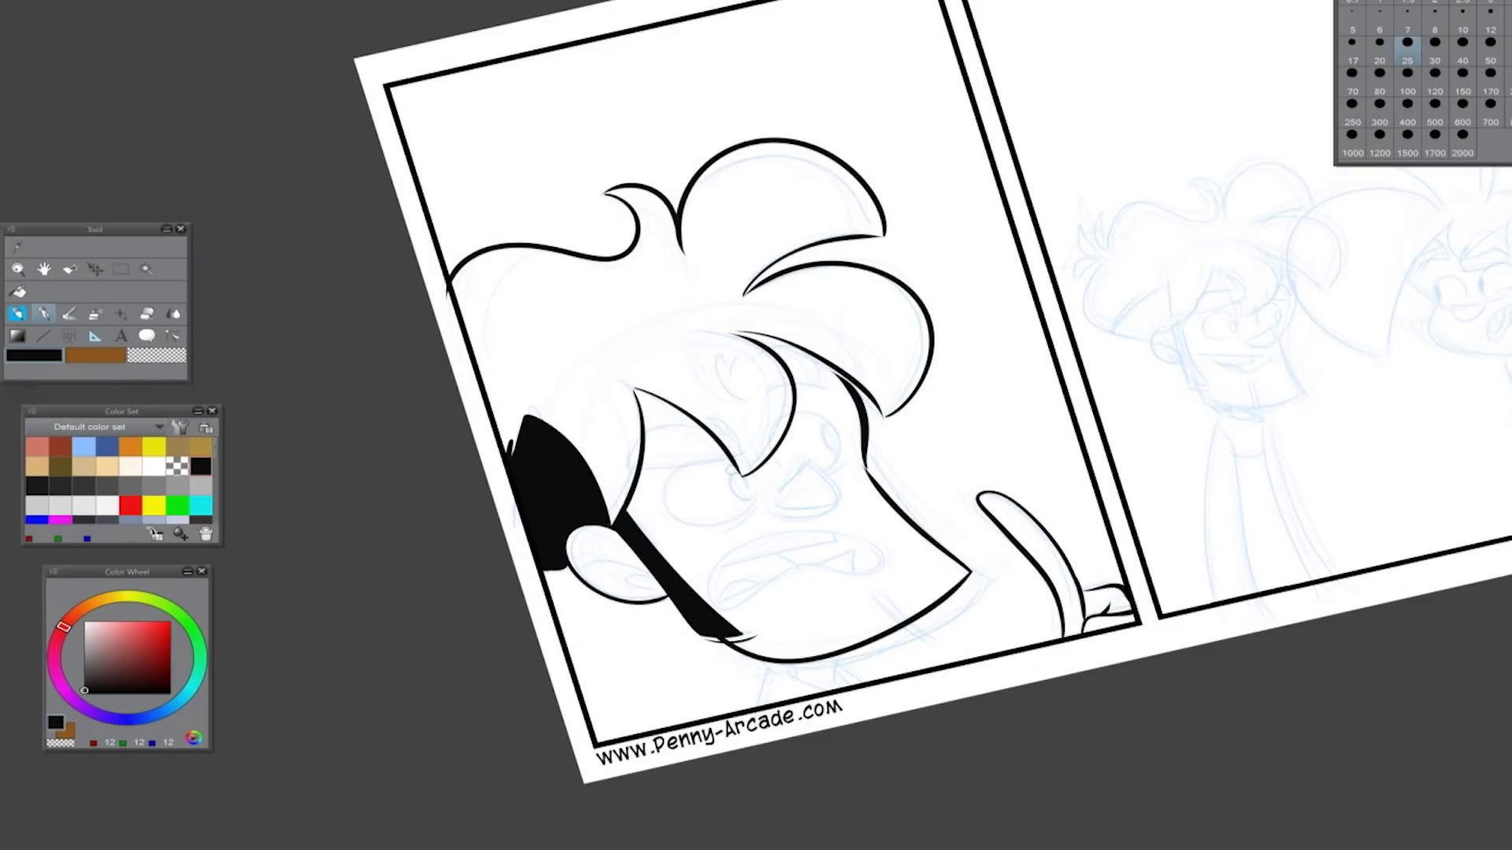
Ink the thick near eyebrow across the fringe and erase the hair line crossing it
left_click_drag(712, 413, 755, 464)
left_click_drag(634, 445, 741, 460)
mouse_move(669, 485)
left_mouse_down()
mouse_move(748, 492)
mouse_move(721, 482)
left_mouse_up()
key("ctrl+z")
key("ctrl+z")
scroll(803, 454, "up", 2)
key("ctrl+z")
key("e")
left_click_drag(569, 473, 567, 432)
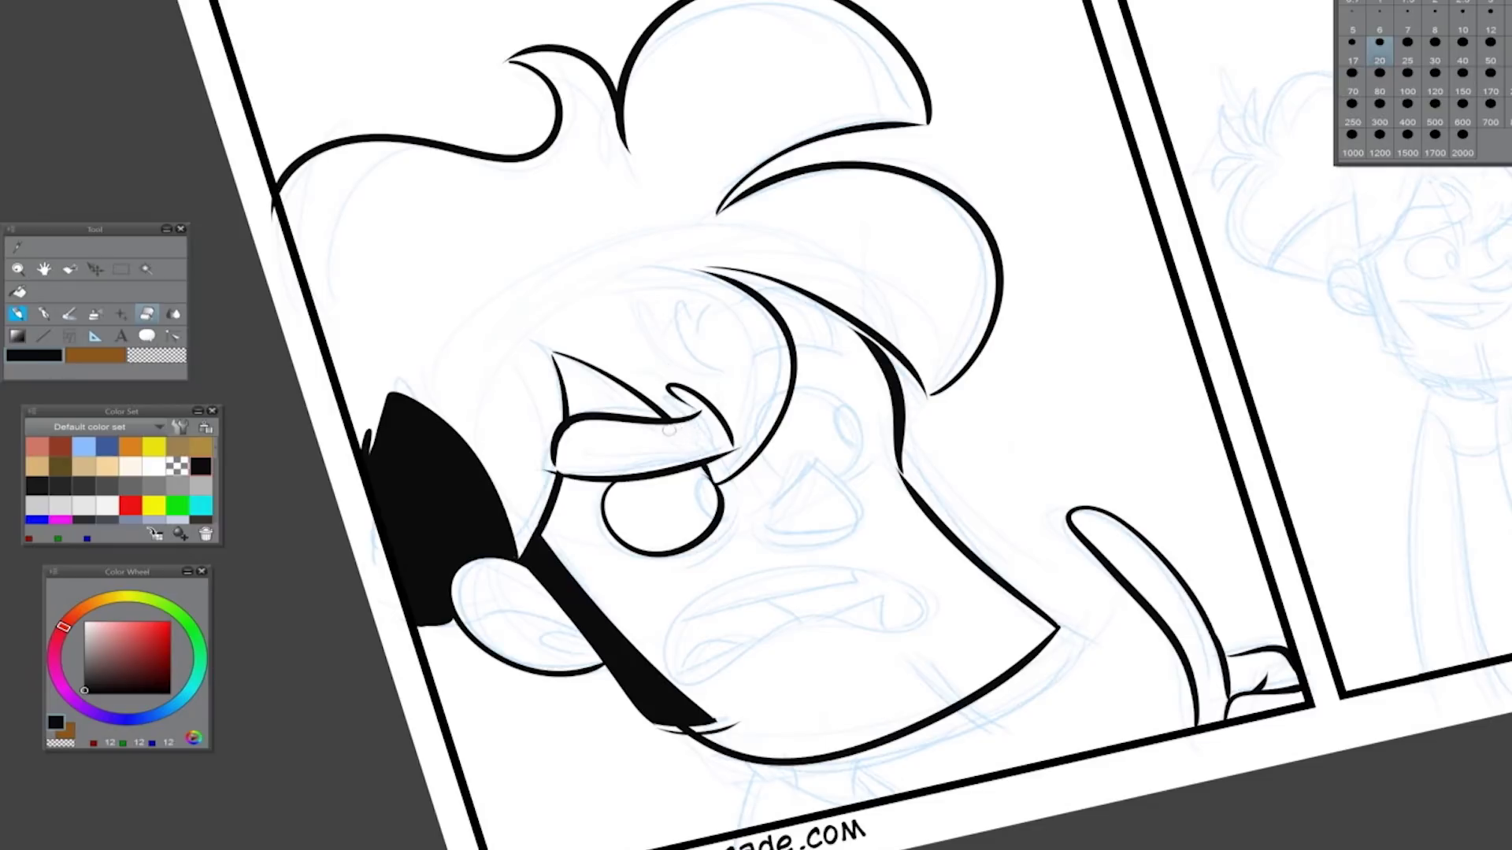
Add a second frown crease above the near eyebrow and erase the near eye's outline below it
key("p")
left_click_drag(681, 371, 721, 405)
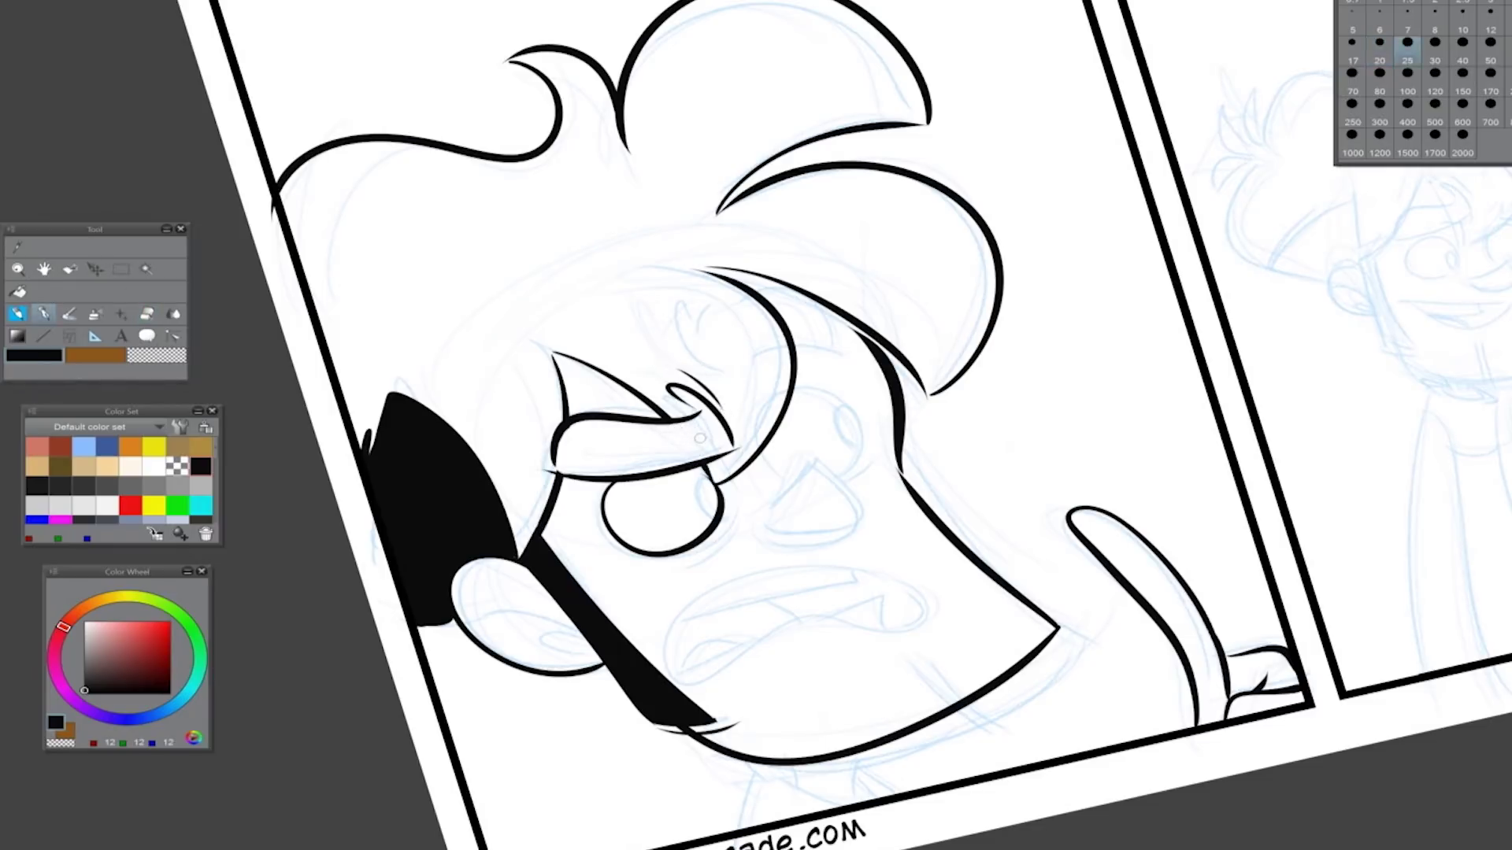
key("e")
mouse_move(715, 492)
left_mouse_down()
mouse_move(675, 551)
mouse_move(646, 540)
mouse_move(670, 559)
mouse_move(615, 531)
mouse_move(603, 495)
left_mouse_up()
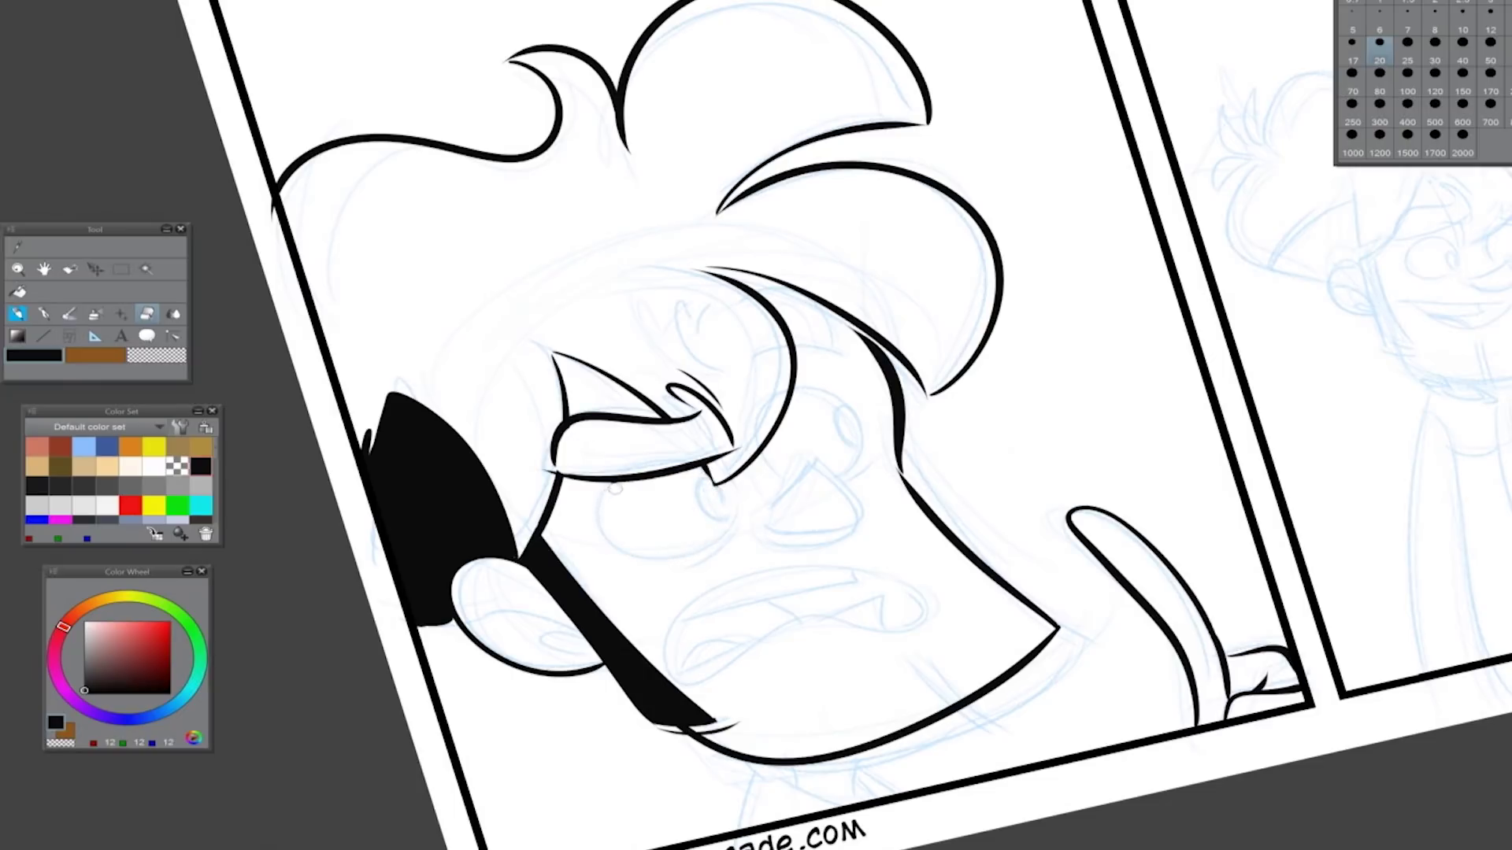
key("p")
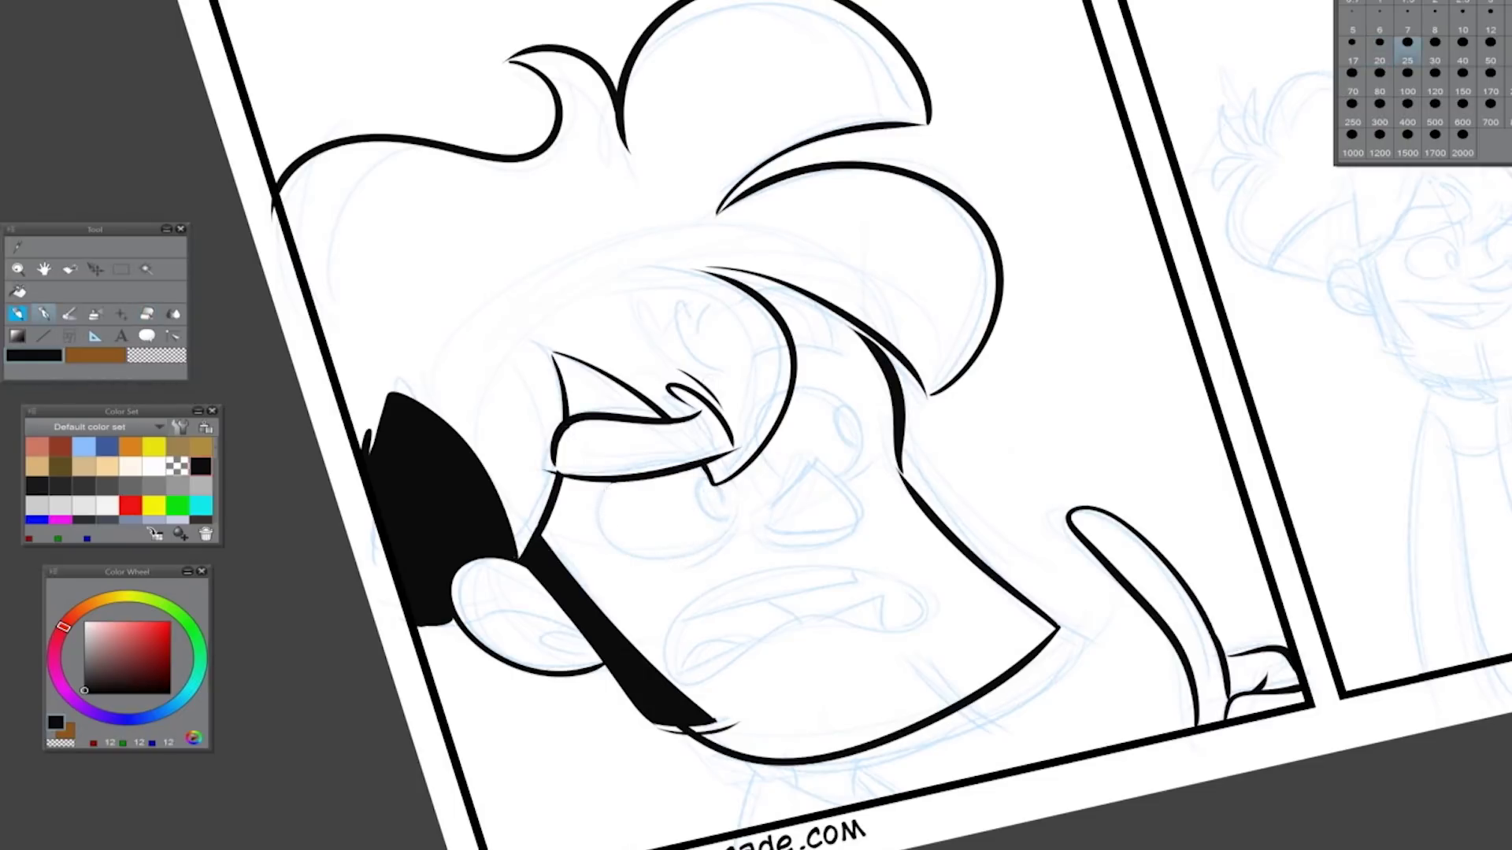
left_click_drag(607, 480, 734, 488)
key("ctrl+z")
key("ctrl+z")
left_click_drag(607, 479, 735, 488)
key("ctrl+z")
mouse_move(607, 480)
left_mouse_down()
mouse_move(598, 551)
mouse_move(750, 472)
left_mouse_up()
key("ctrl+z")
key("ctrl+z")
key("ctrl+z")
Ink both eyes with their narrow pupils and a crease under the near eye
left_click_drag(608, 481, 850, 477)
key("ctrl+z")
left_click_drag(728, 485, 720, 515)
key("ctrl+z")
left_click_drag(846, 413, 851, 459)
left_click_drag(666, 563, 744, 516)
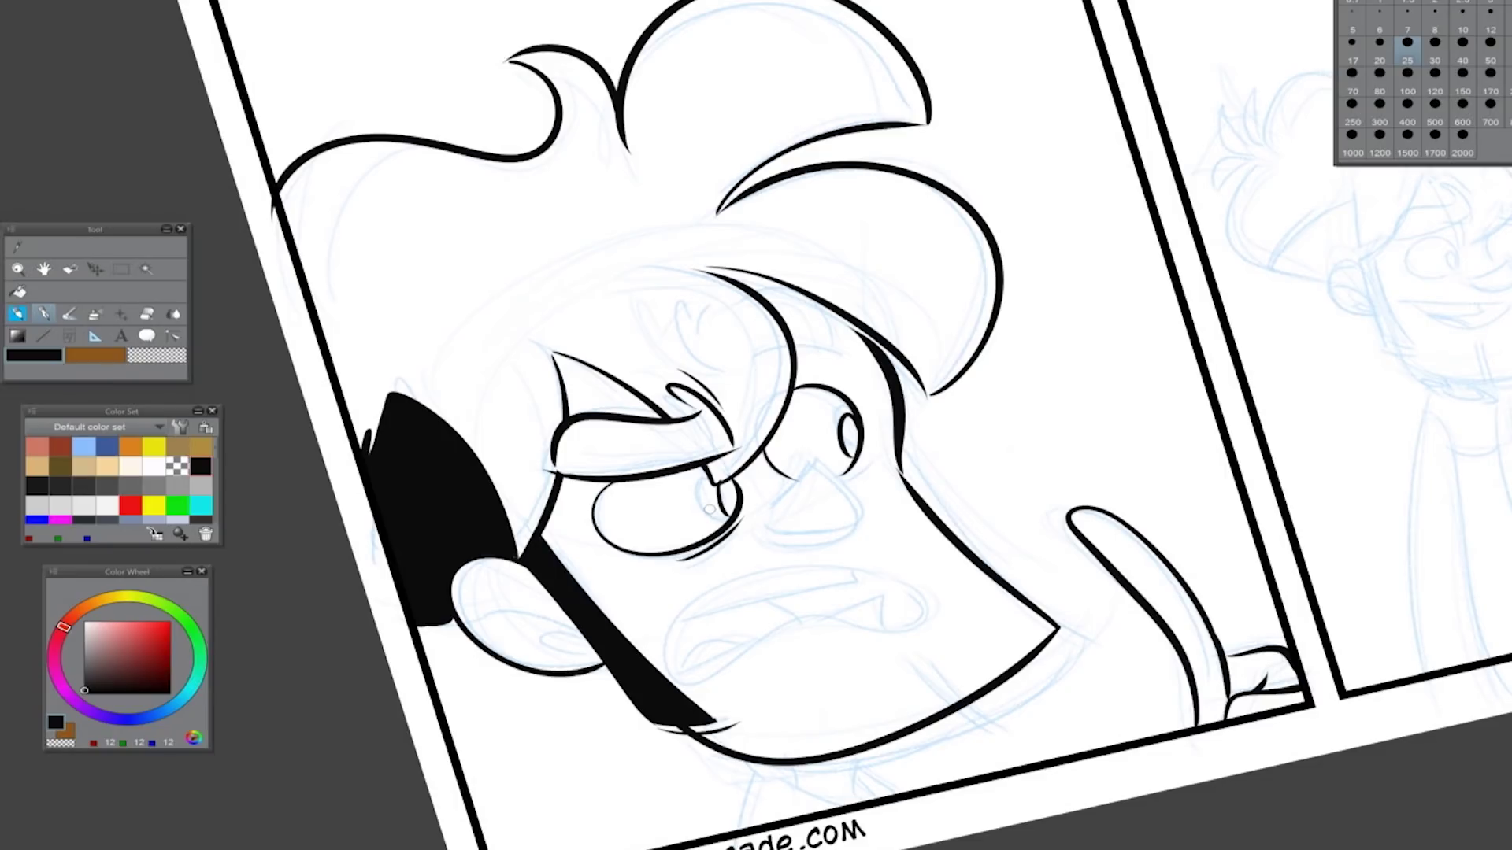
Ink the rounded triangular nose, the far eyebrow and the frown creases on the forehead
left_click_drag(815, 465, 854, 516)
key("ctrl+z")
left_click_drag(815, 463, 857, 524)
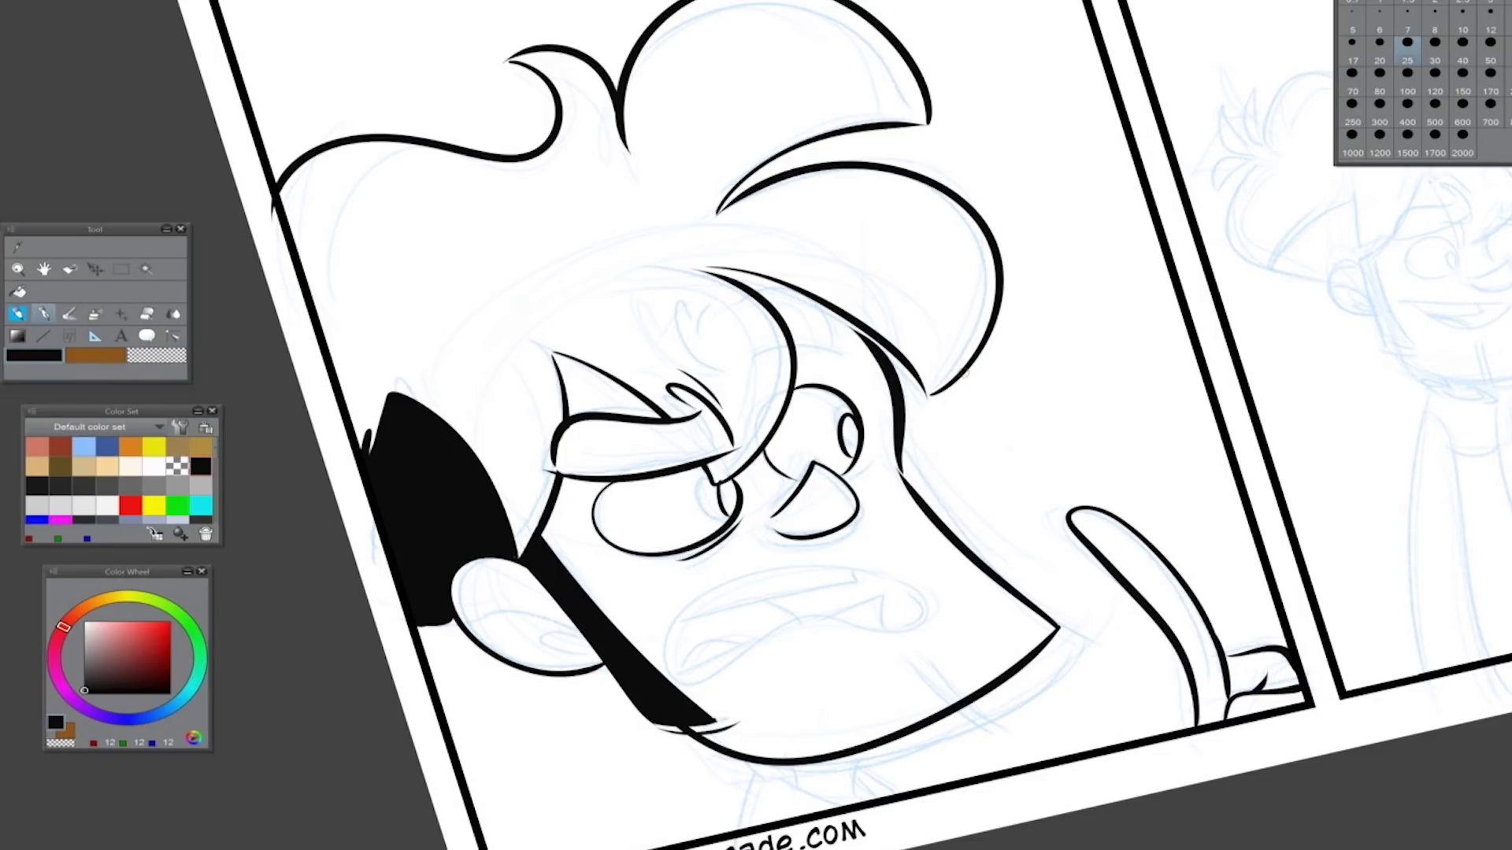
mouse_move(797, 361)
left_mouse_down()
mouse_move(839, 346)
mouse_move(849, 312)
left_mouse_up()
left_click_drag(772, 307, 819, 291)
left_click_drag(760, 370, 725, 311)
left_click_drag(720, 342, 709, 292)
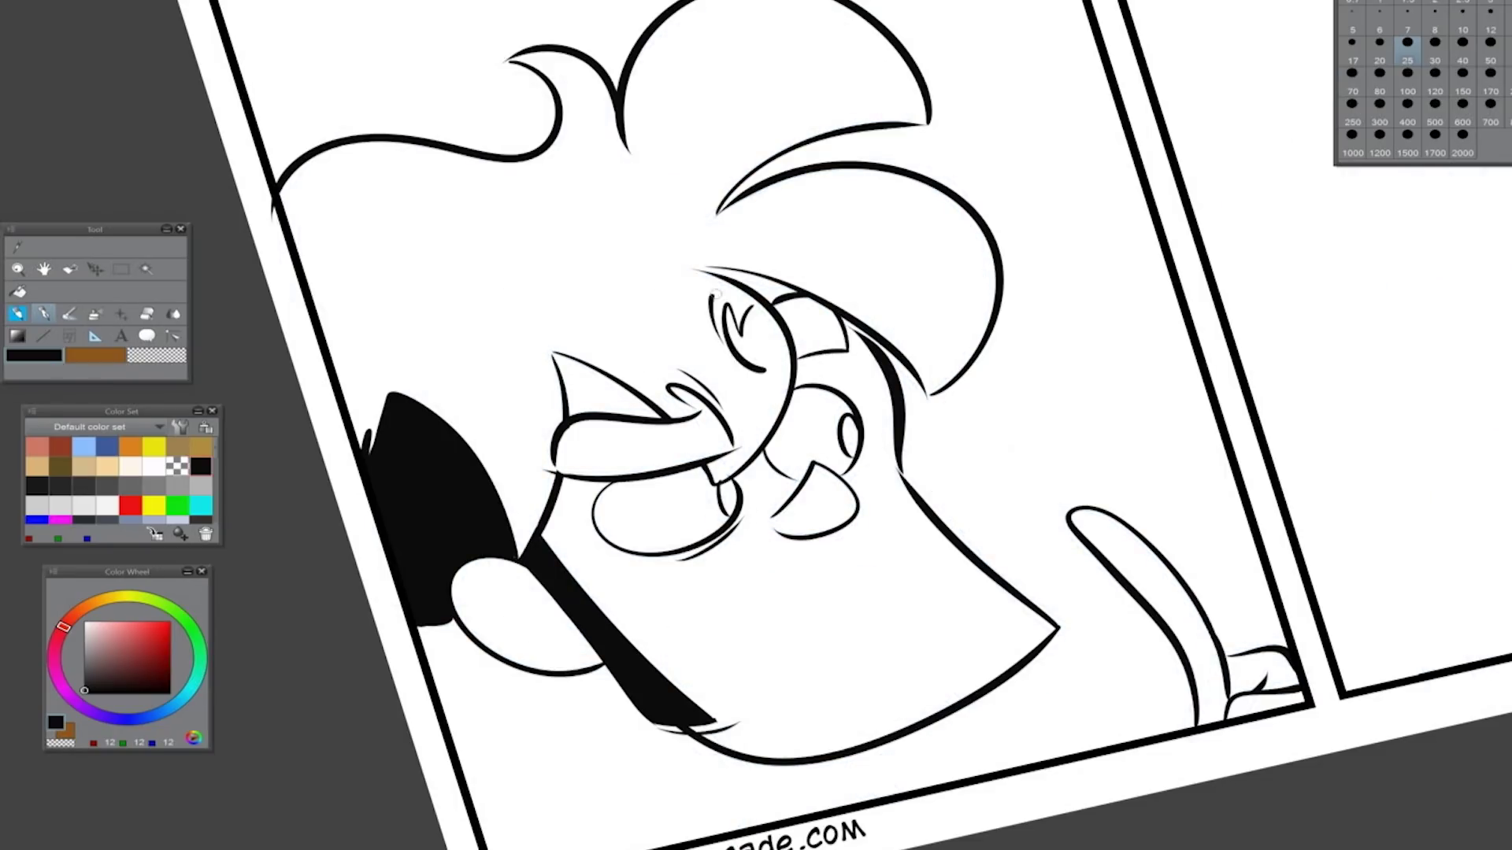
Clean up the line work around the far eye's pupil with the eraser
left_click_drag(866, 551, 697, 351)
left_click_drag(756, 394, 803, 407)
key("e")
key("bracketleft")
left_click_drag(725, 227, 724, 272)
key("p")
key("bracketright")
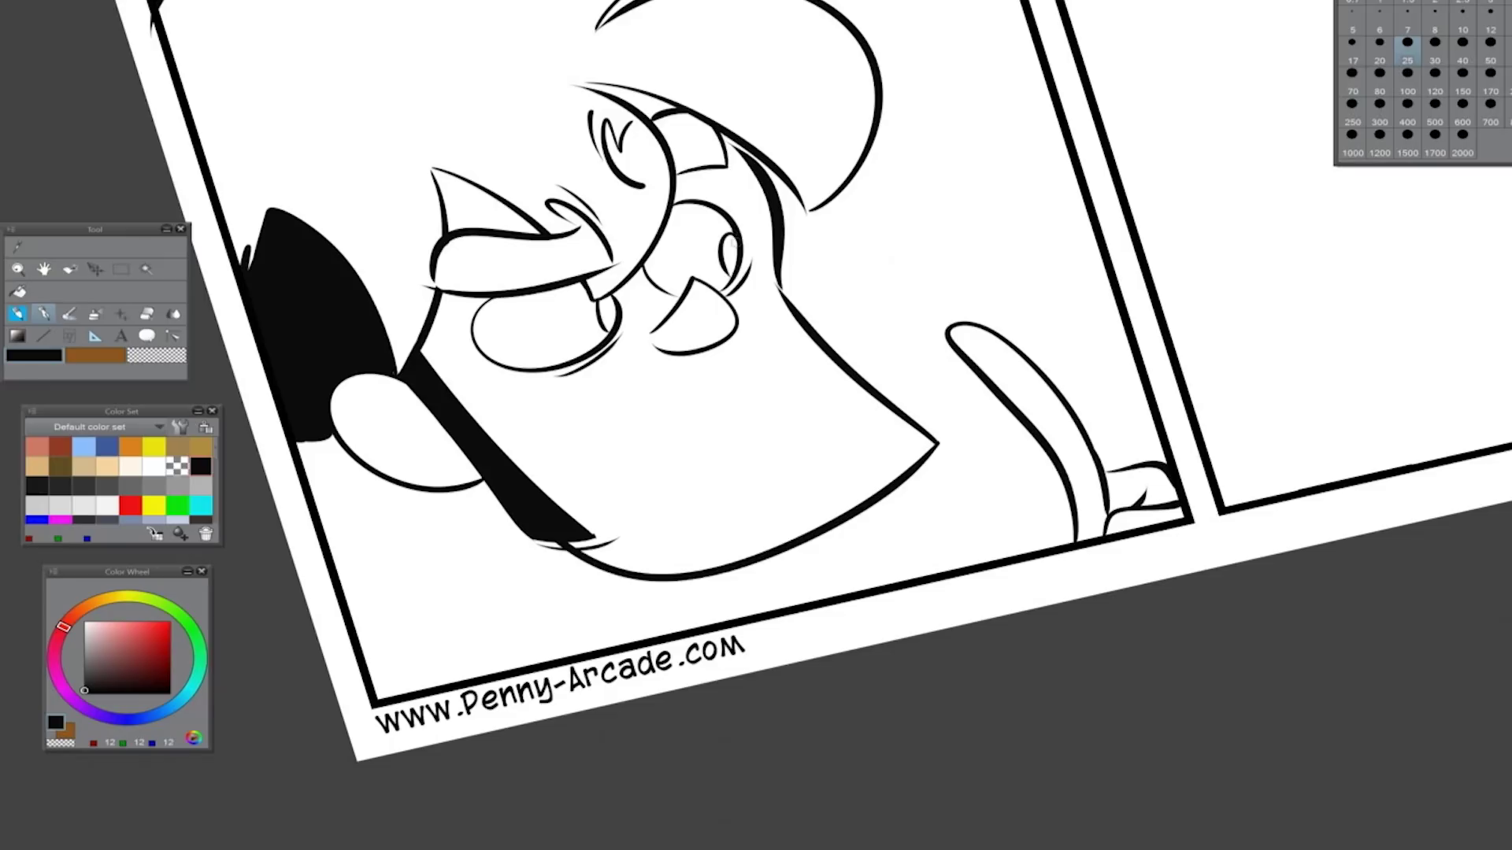
Ink the outline of the open mouth and the inner folds of the ear
left_click_drag(755, 384, 725, 450)
key("ctrl+z")
key("ctrl+y")
key("ctrl+z")
left_click_drag(732, 226, 734, 237)
left_click_drag(347, 417, 464, 472)
left_click_drag(378, 425, 419, 448)
Ink the teeth and tongue inside the mouth and fill the mouth's dark interior with black
key("ctrl+y")
key("ctrl+y")
key("ctrl+y")
mouse_move(734, 418)
left_mouse_down()
mouse_move(563, 482)
mouse_move(646, 439)
left_mouse_up()
left_click_drag(634, 429, 678, 410)
key("ctrl+y")
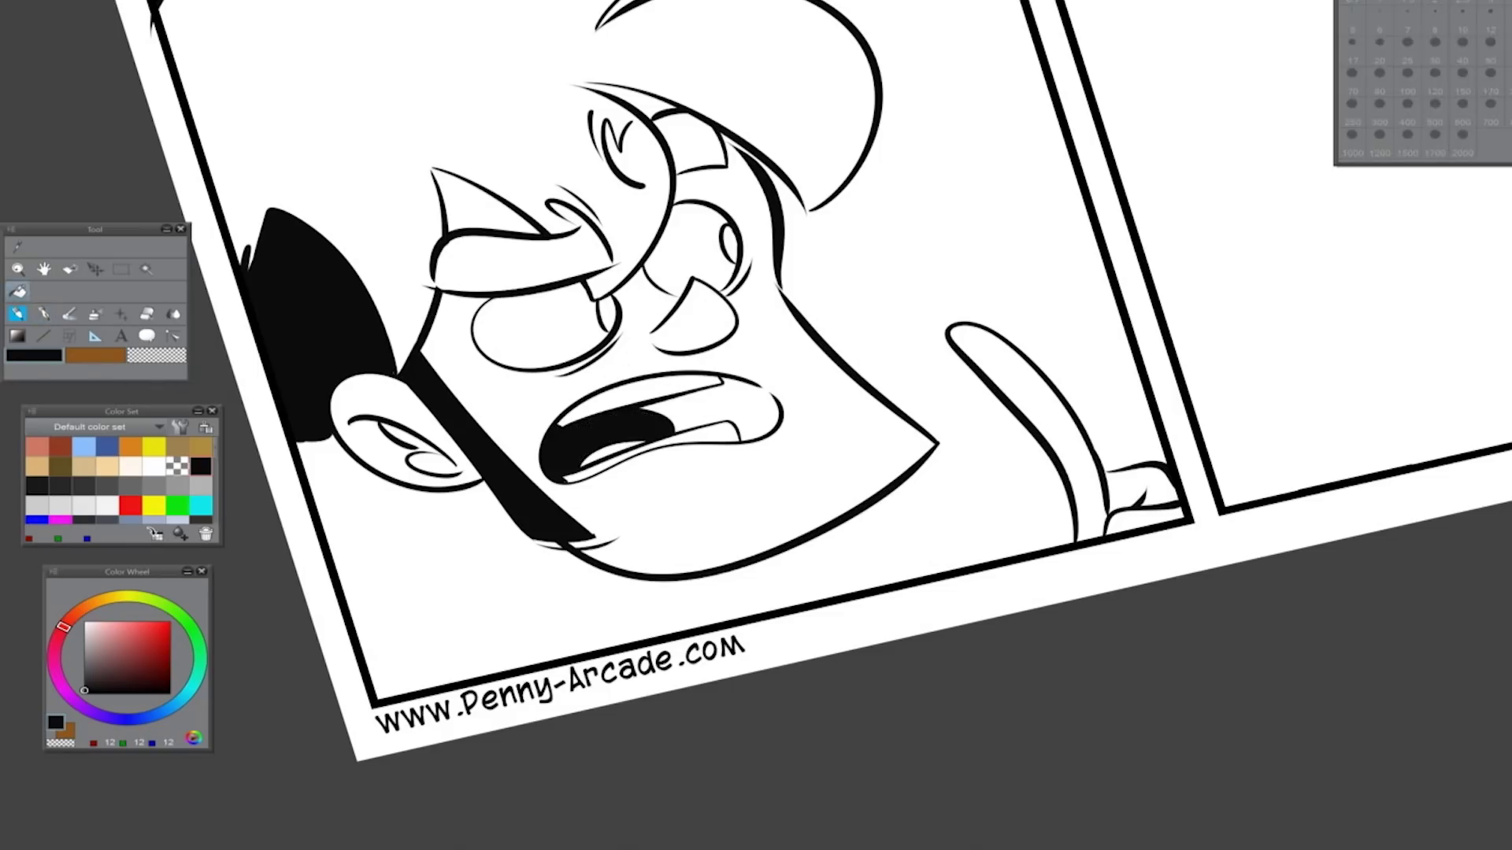
Ink the crease on the chin and the neck, shirt collar and shoulder below the jaw
mouse_move(755, 464)
left_mouse_down()
mouse_move(854, 539)
mouse_move(827, 523)
mouse_move(841, 533)
left_mouse_up()
key("ctrl+z")
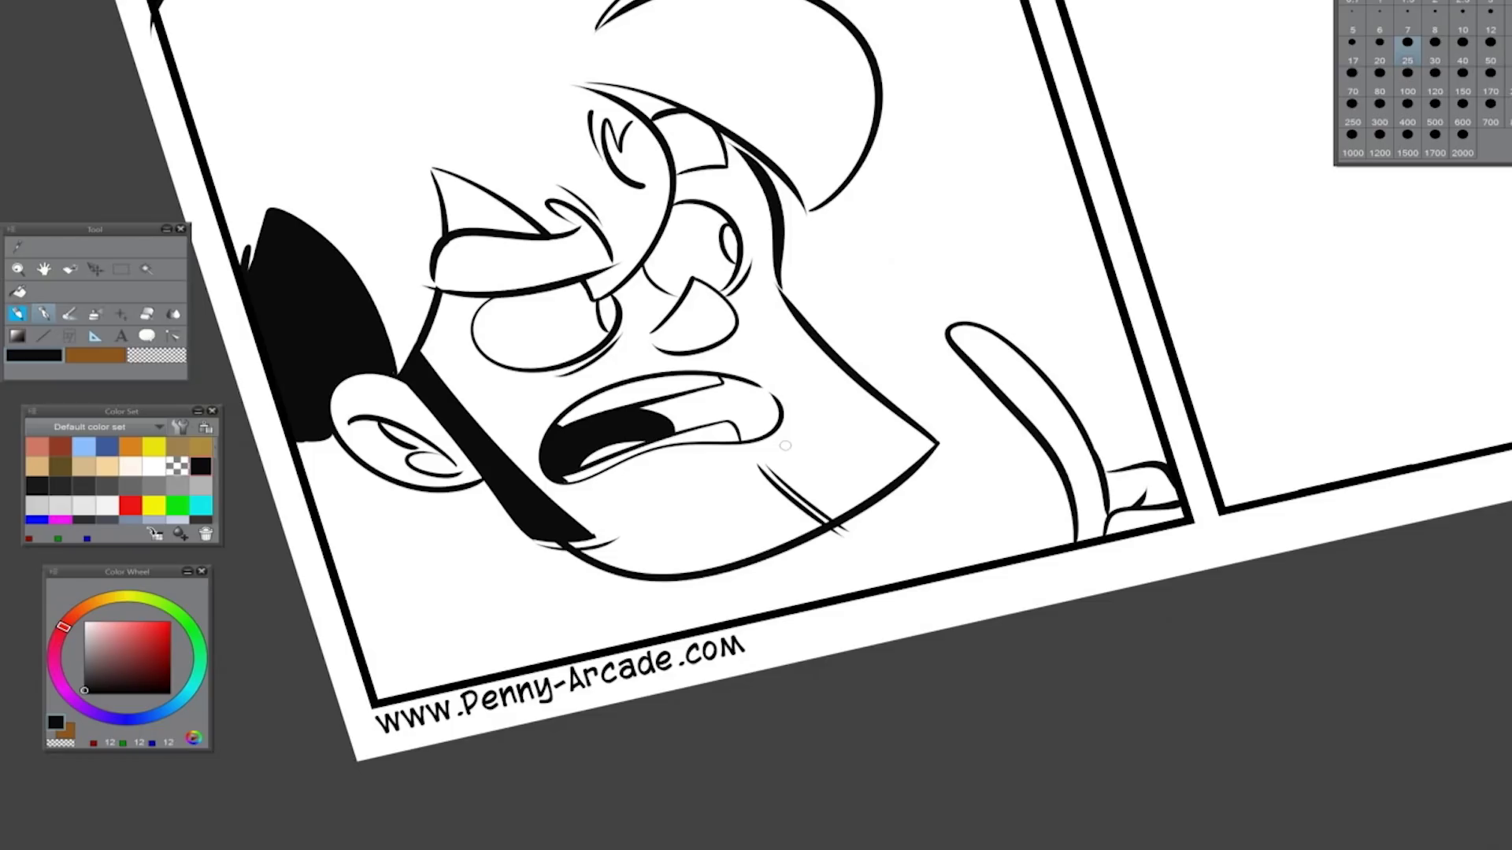
left_click_drag(587, 563, 678, 606)
key("ctrl+z")
left_click_drag(590, 567, 713, 614)
mouse_move(565, 555)
left_mouse_down()
mouse_move(590, 587)
mouse_move(555, 670)
left_mouse_up()
key("ctrl+z")
mouse_move(578, 579)
left_mouse_down()
mouse_move(534, 675)
mouse_move(608, 660)
left_mouse_up()
left_click_drag(706, 616, 718, 634)
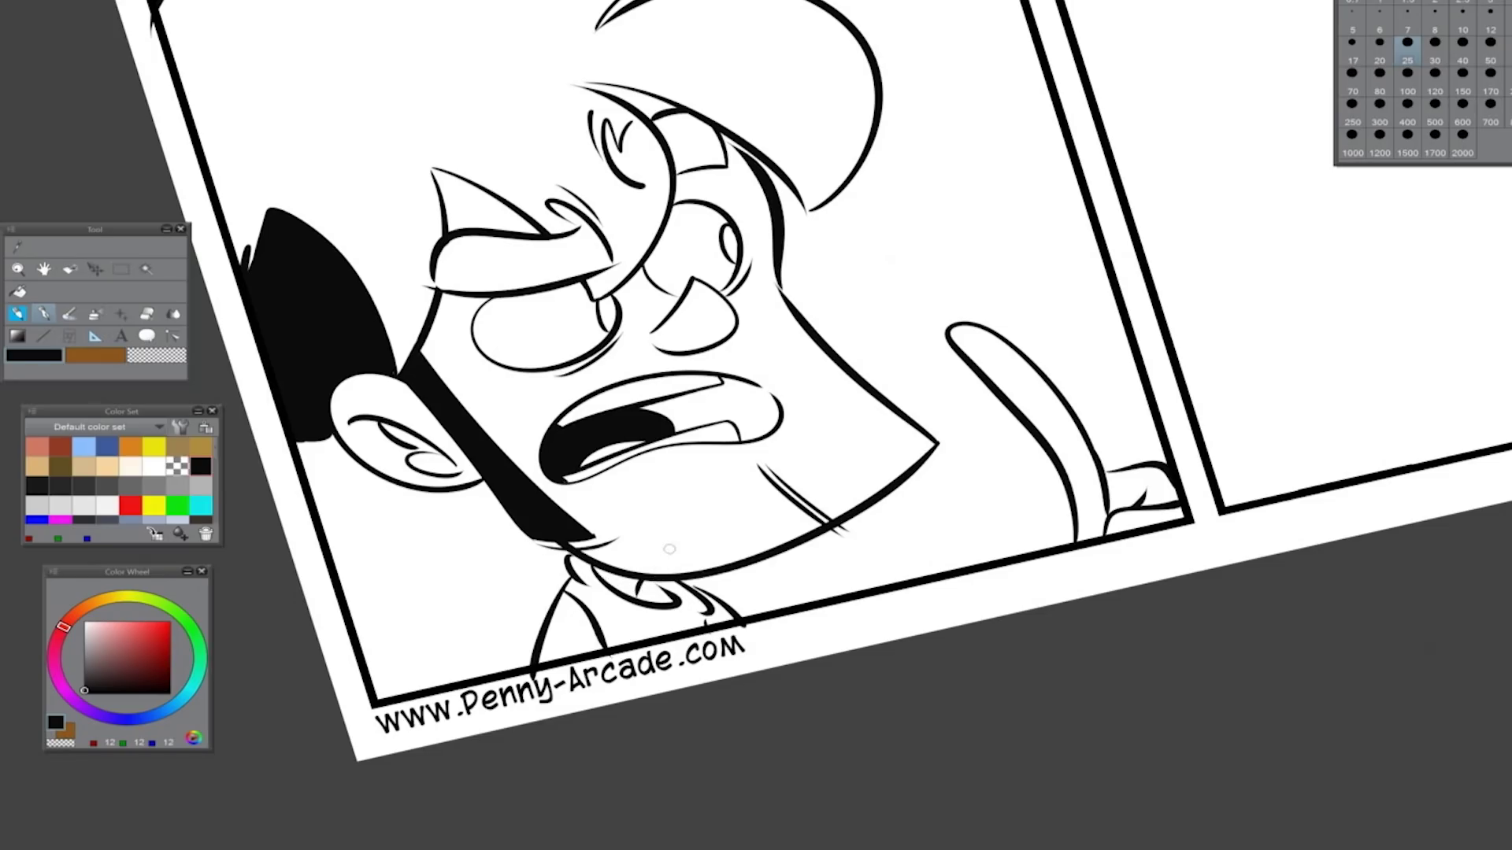
Ink a short line joining the far eye to the nose and reset the page's rotation to upright
key("e")
left_click_drag(642, 235, 531, 384)
key("p")
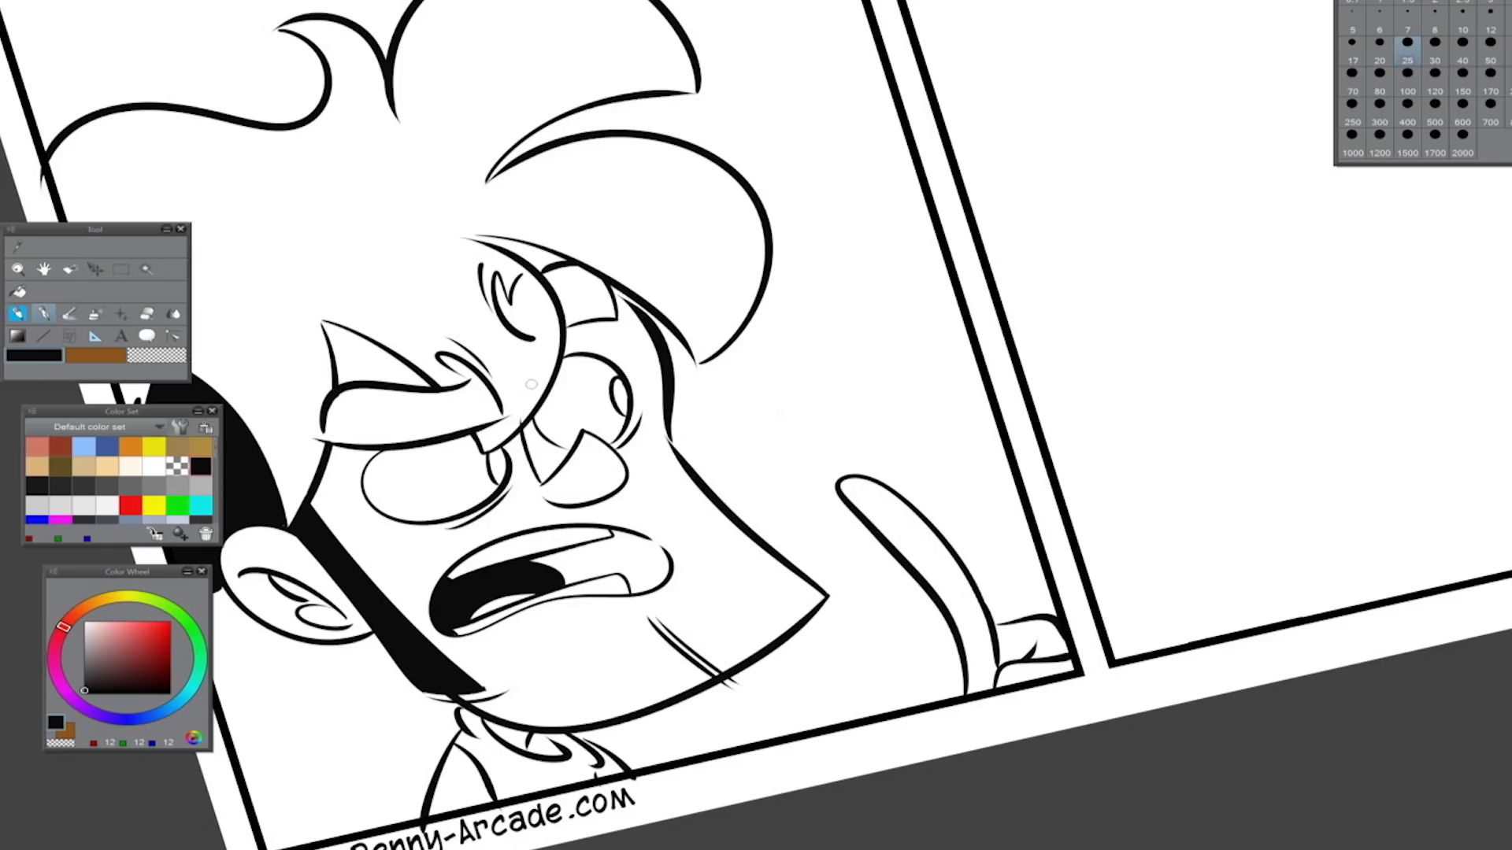
key("ctrl+0")
key("ctrl+plus")
mouse_move(297, 423)
left_mouse_down()
mouse_move(473, 335)
mouse_move(574, 504)
left_mouse_up()
key("ctrl+z")
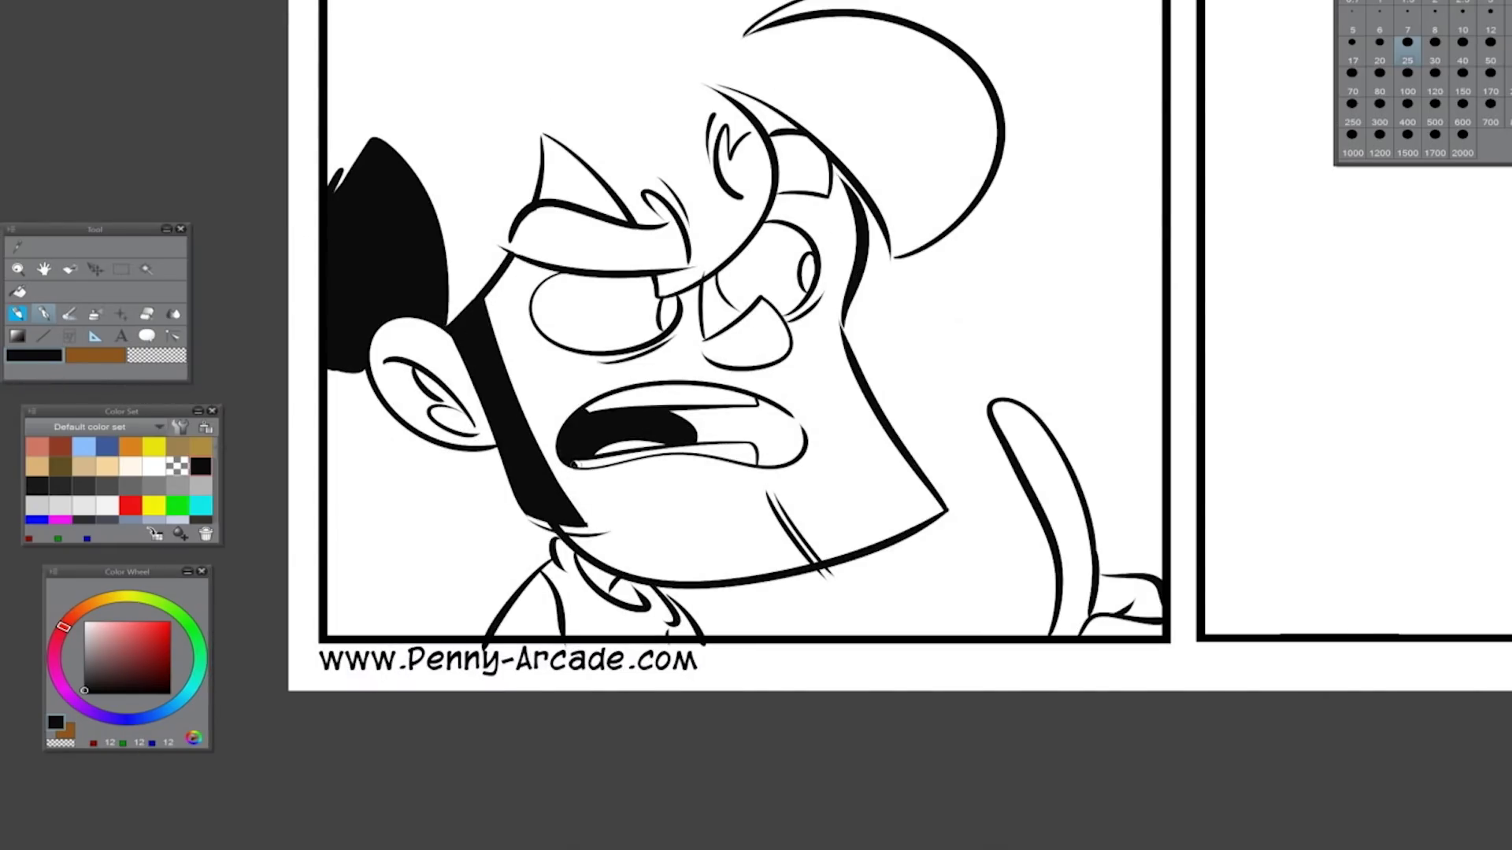
key("ctrl+minus")
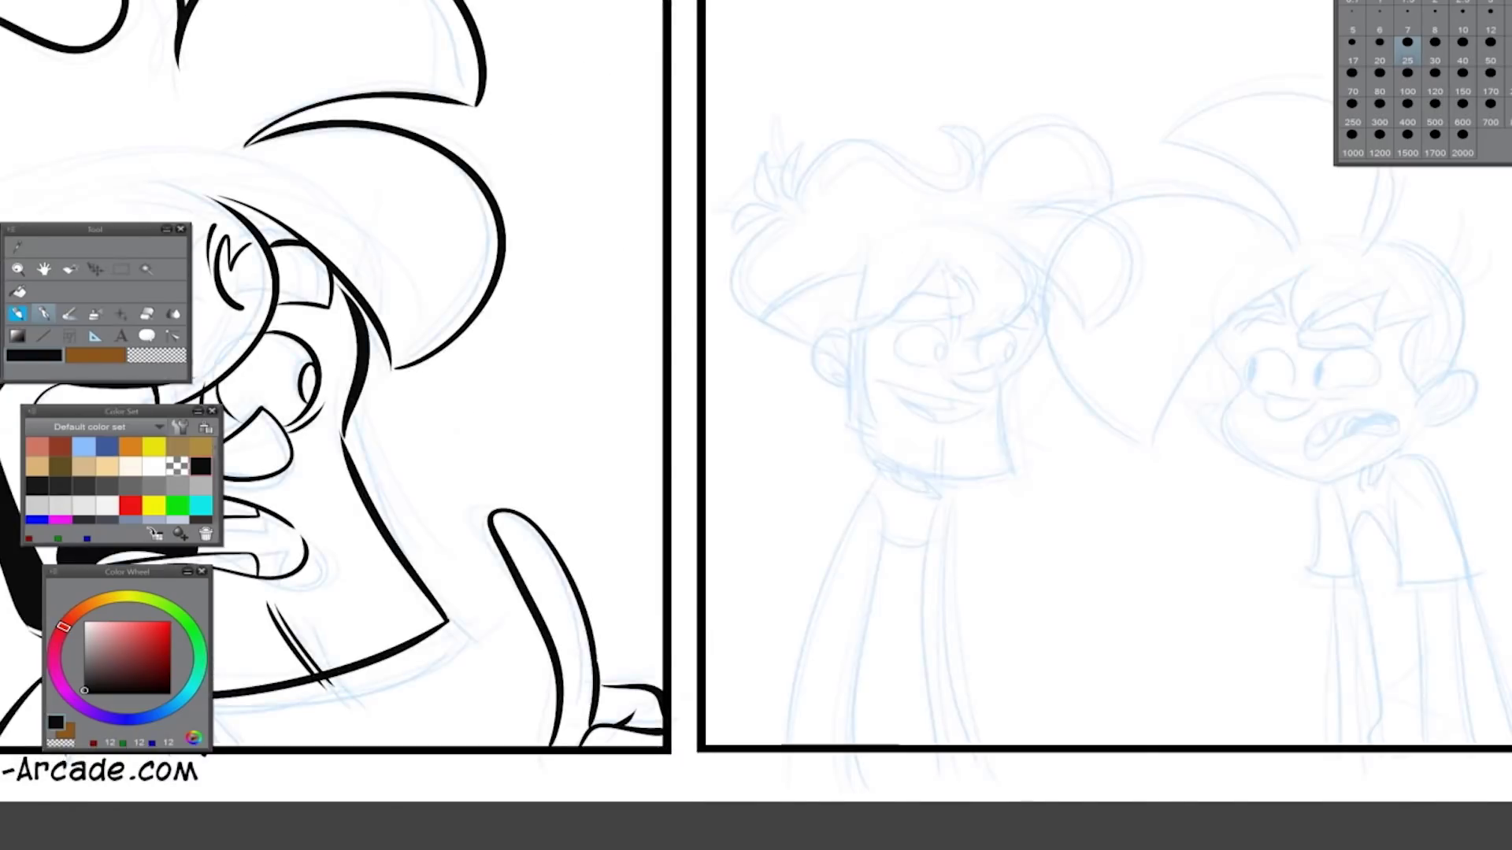
Ink the brow, cheek and jaw outline and the ear of the scowling character in the second panel
key("minus")
key("ctrl+plus")
key("ctrl+plus")
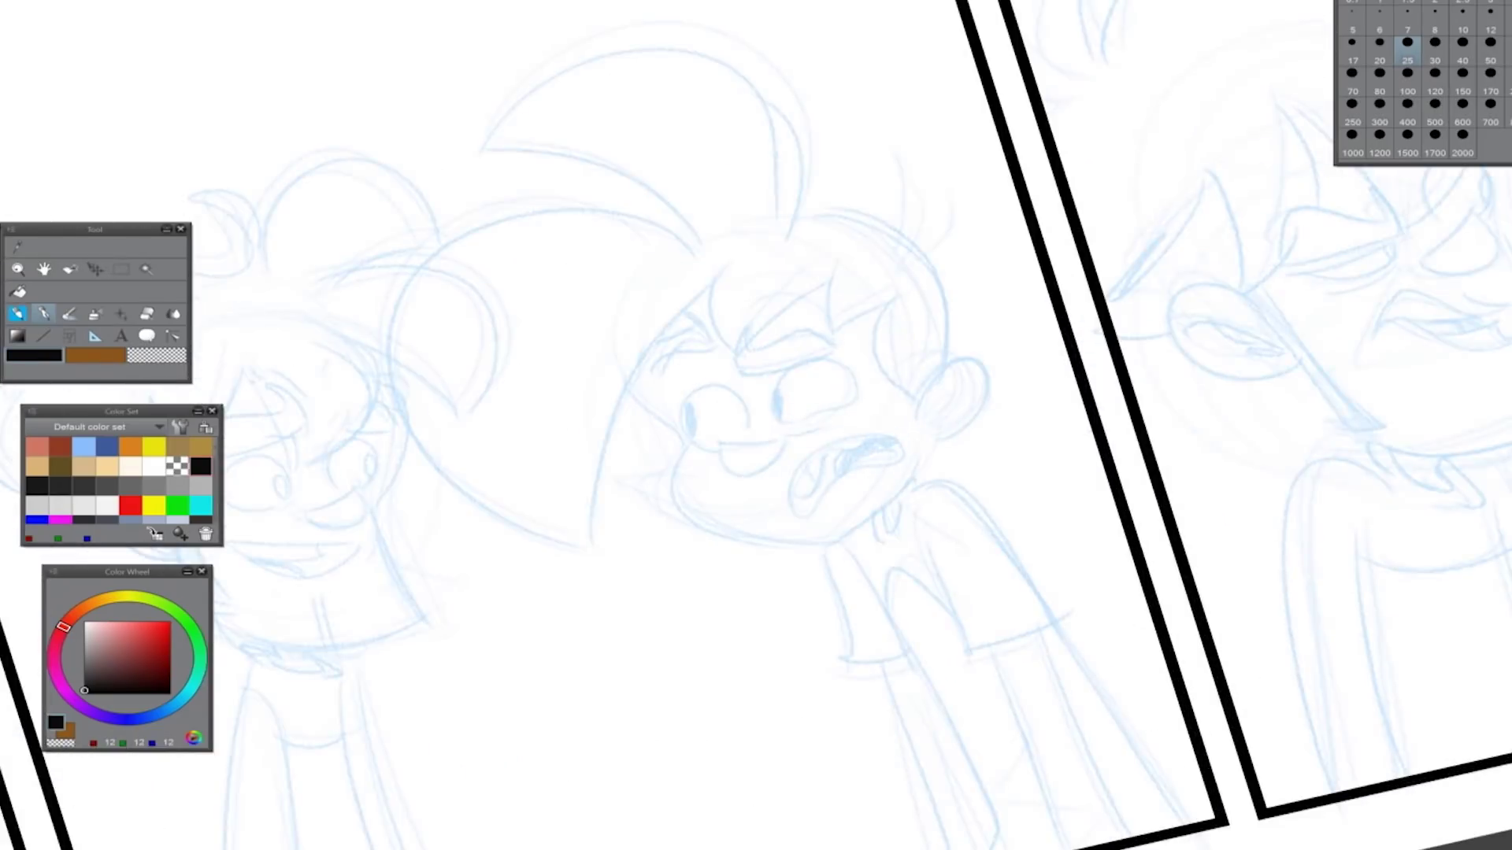
mouse_move(632, 374)
left_mouse_down()
mouse_move(665, 507)
mouse_move(838, 543)
mouse_move(926, 461)
left_mouse_up()
mouse_move(923, 421)
left_mouse_down()
mouse_move(934, 453)
mouse_move(930, 427)
mouse_move(943, 457)
mouse_move(956, 441)
left_mouse_up()
key("ctrl+z")
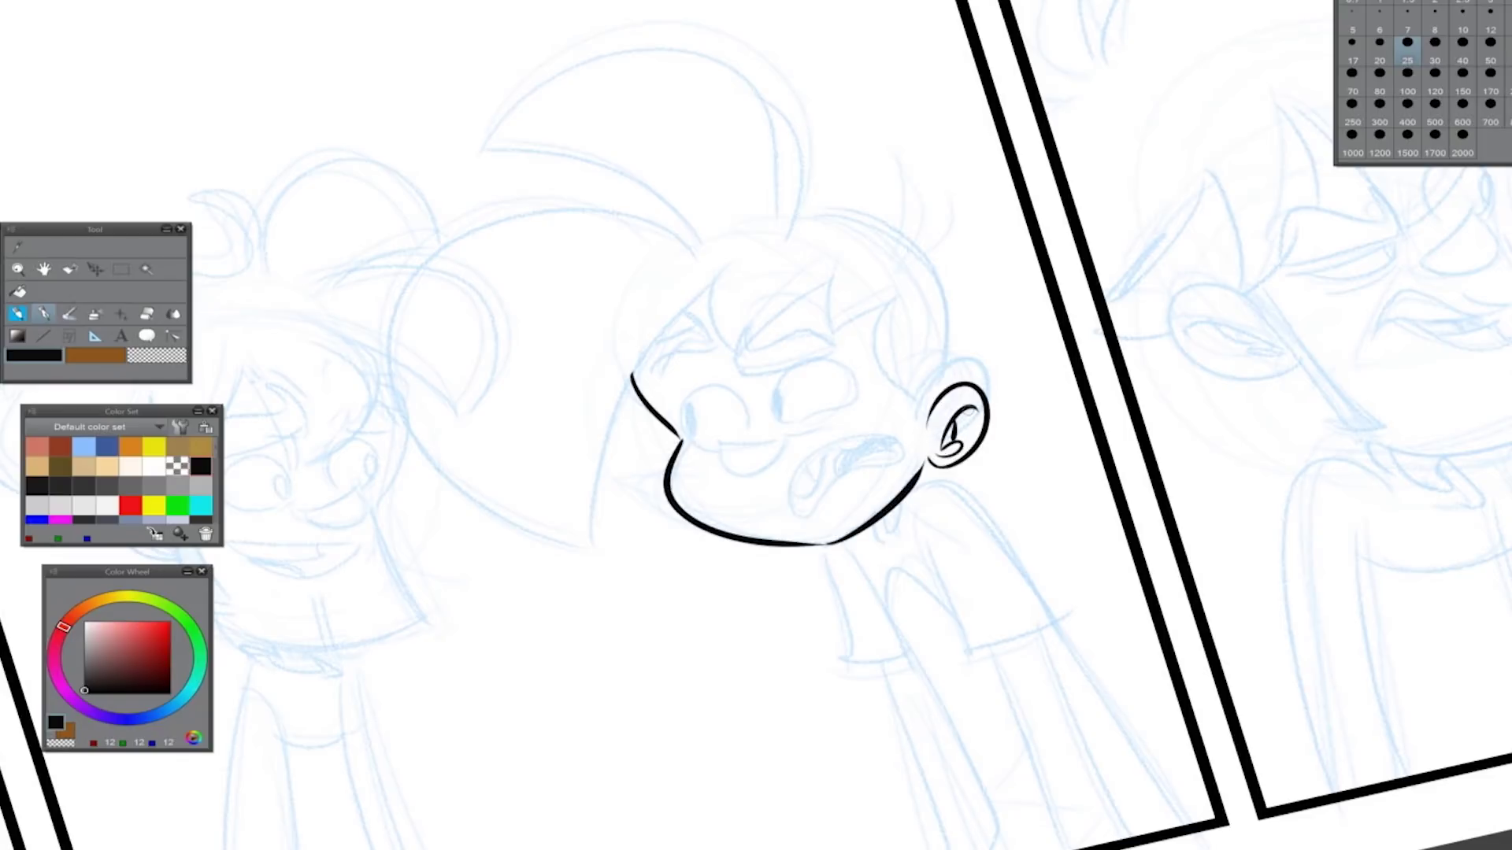
Ink the large drooping forelock, the pointed bangs and the hairline down to the ear
left_click_drag(668, 229, 603, 551)
mouse_move(602, 550)
left_mouse_down()
mouse_move(753, 271)
mouse_move(611, 488)
mouse_move(601, 553)
left_mouse_up()
key("ctrl+z")
mouse_move(713, 284)
left_mouse_down()
mouse_move(720, 339)
mouse_move(870, 276)
mouse_move(836, 335)
left_mouse_up()
mouse_move(836, 334)
left_mouse_down()
mouse_move(898, 309)
mouse_move(914, 421)
left_mouse_up()
key("ctrl+z")
left_click_drag(900, 307, 925, 429)
Ink the back of the head, the tall upper forelock and the small cowlick at the crown
left_click_drag(952, 378, 790, 216)
key("ctrl+z")
left_click_drag(681, 234, 482, 149)
left_click_drag(482, 149, 799, 217)
mouse_move(913, 240)
left_mouse_down()
mouse_move(916, 174)
mouse_move(975, 235)
left_mouse_up()
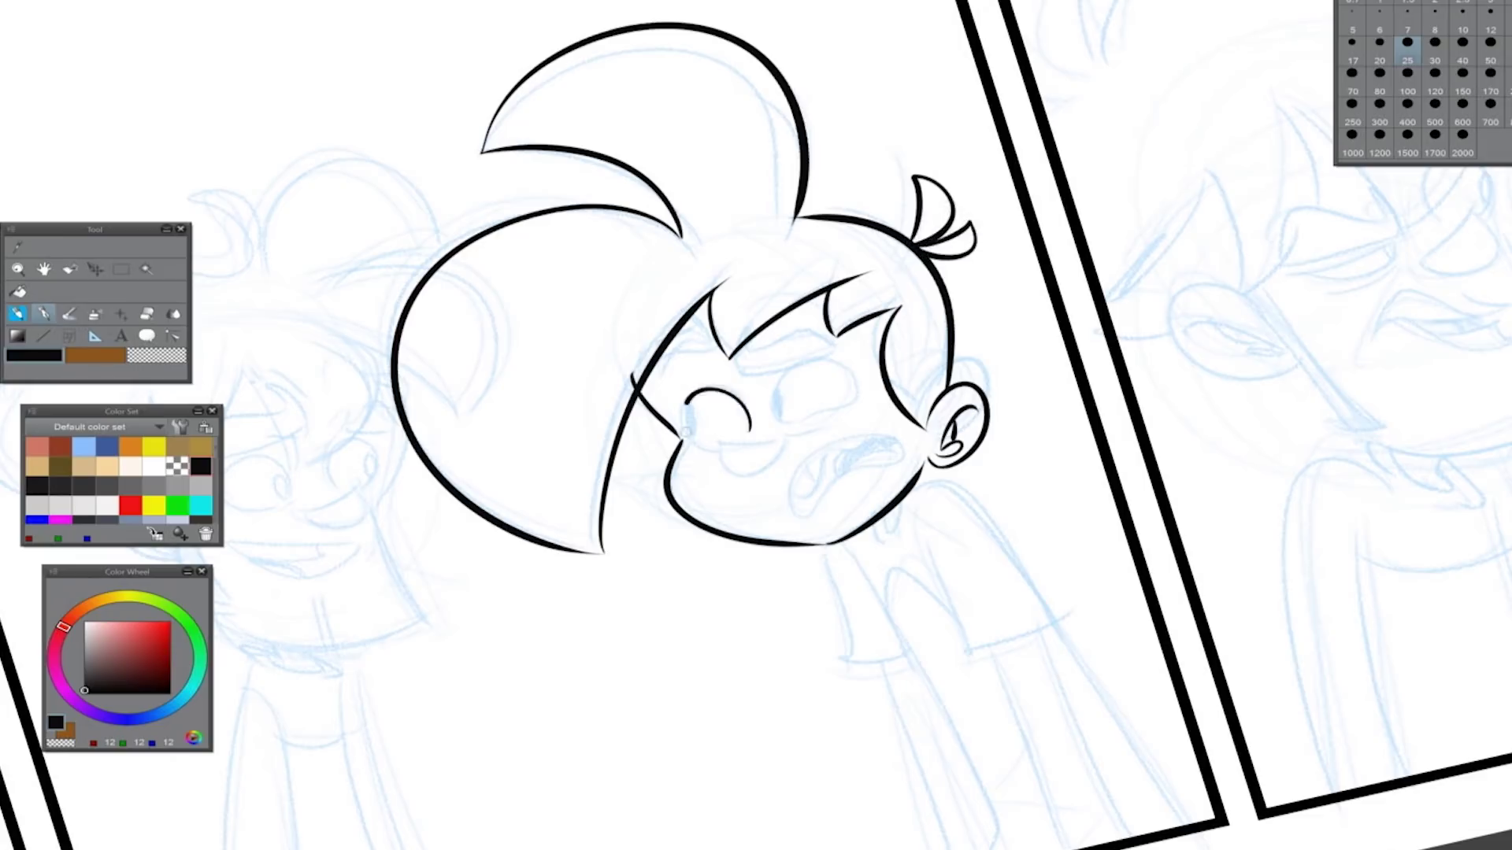
Ink the scowling character's nose and both round eyes with their sideways-looking pupils
left_click_drag(733, 391, 709, 445)
mouse_move(745, 418)
left_mouse_down()
mouse_move(742, 433)
mouse_move(685, 433)
left_mouse_up()
key("ctrl+z")
key("ctrl+z")
mouse_move(819, 366)
left_mouse_down()
mouse_move(795, 425)
mouse_move(821, 409)
mouse_move(764, 461)
mouse_move(779, 441)
left_mouse_up()
key("ctrl+z")
key("ctrl+z")
left_click_drag(684, 408, 687, 430)
left_click_drag(776, 382, 775, 416)
Fill the scowling character's outlined hair with solid black
left_click_drag(834, 340, 743, 368)
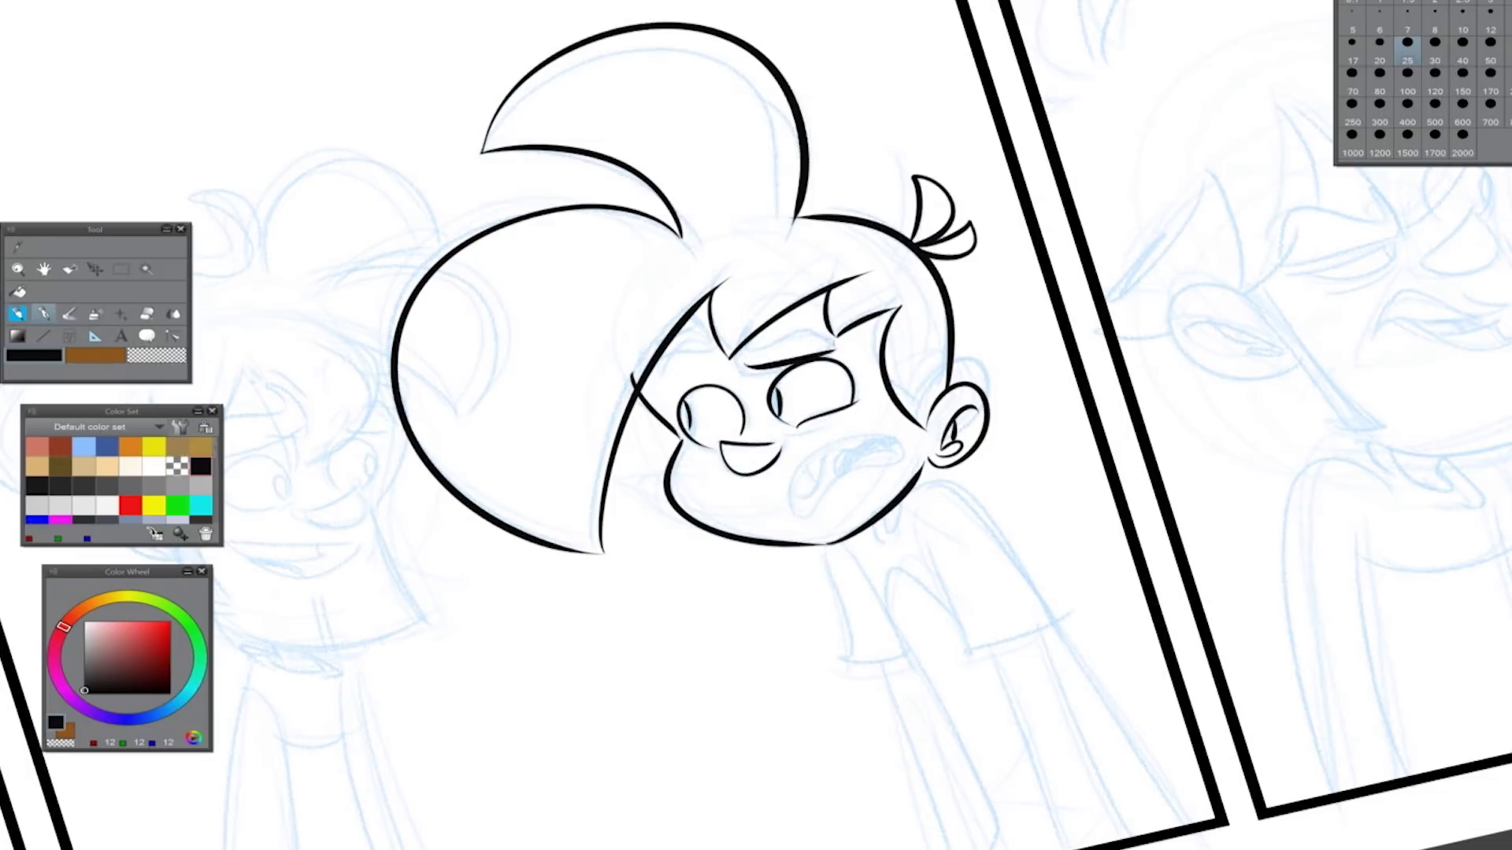
key("ctrl+z")
key("g")
left_click(551, 355)
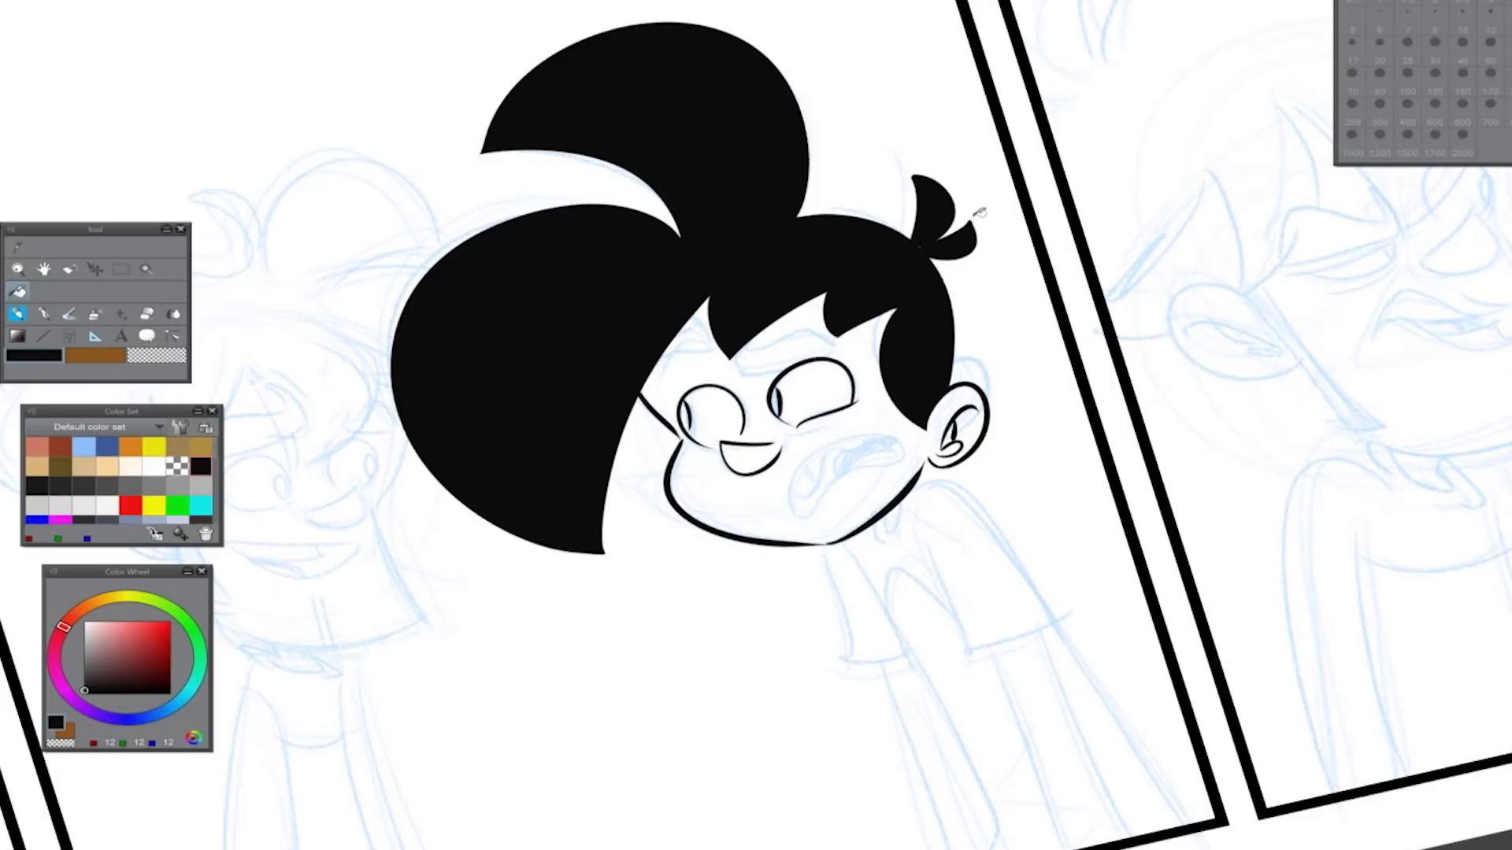
Ink both thick black eyebrows and the outline of the scowling character's open mouth
key("p")
mouse_move(836, 352)
left_mouse_down()
mouse_move(743, 370)
mouse_move(835, 334)
mouse_move(745, 346)
mouse_move(797, 361)
mouse_move(748, 363)
mouse_move(815, 344)
left_mouse_up()
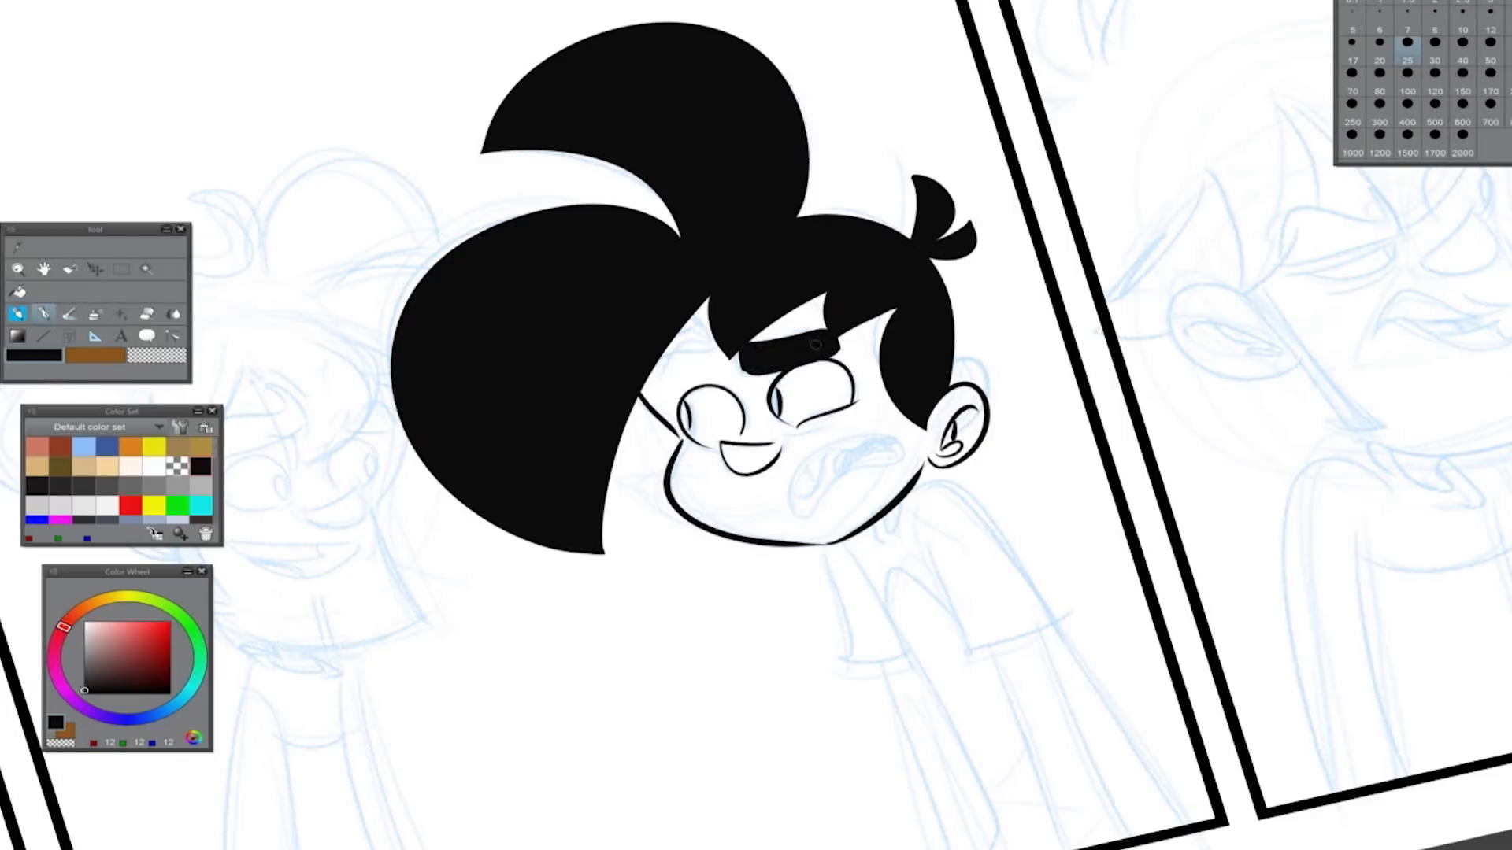
mouse_move(669, 368)
left_mouse_down()
mouse_move(705, 331)
mouse_move(681, 338)
left_mouse_up()
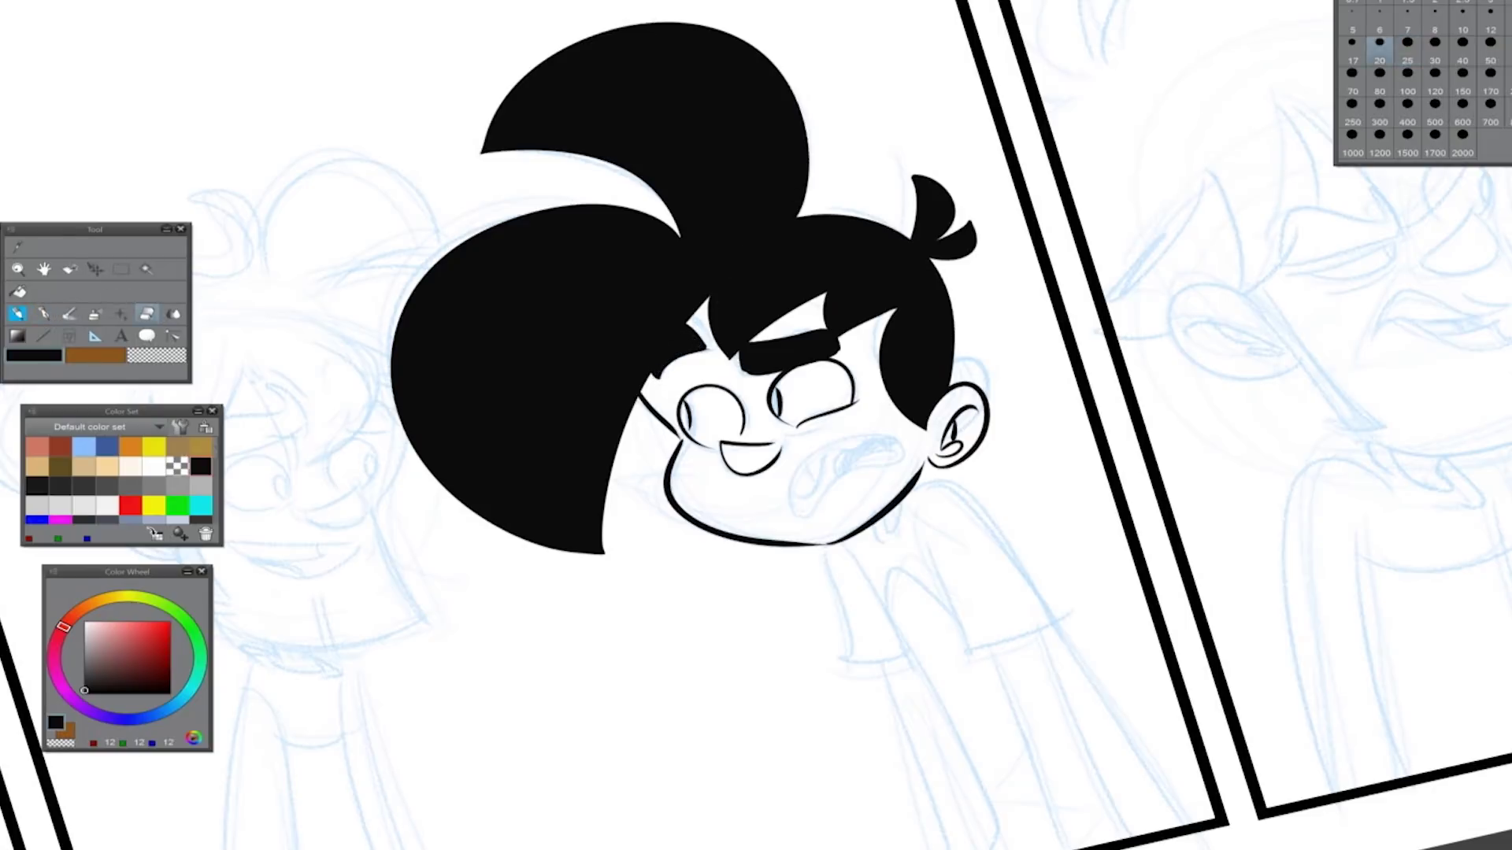
key("p")
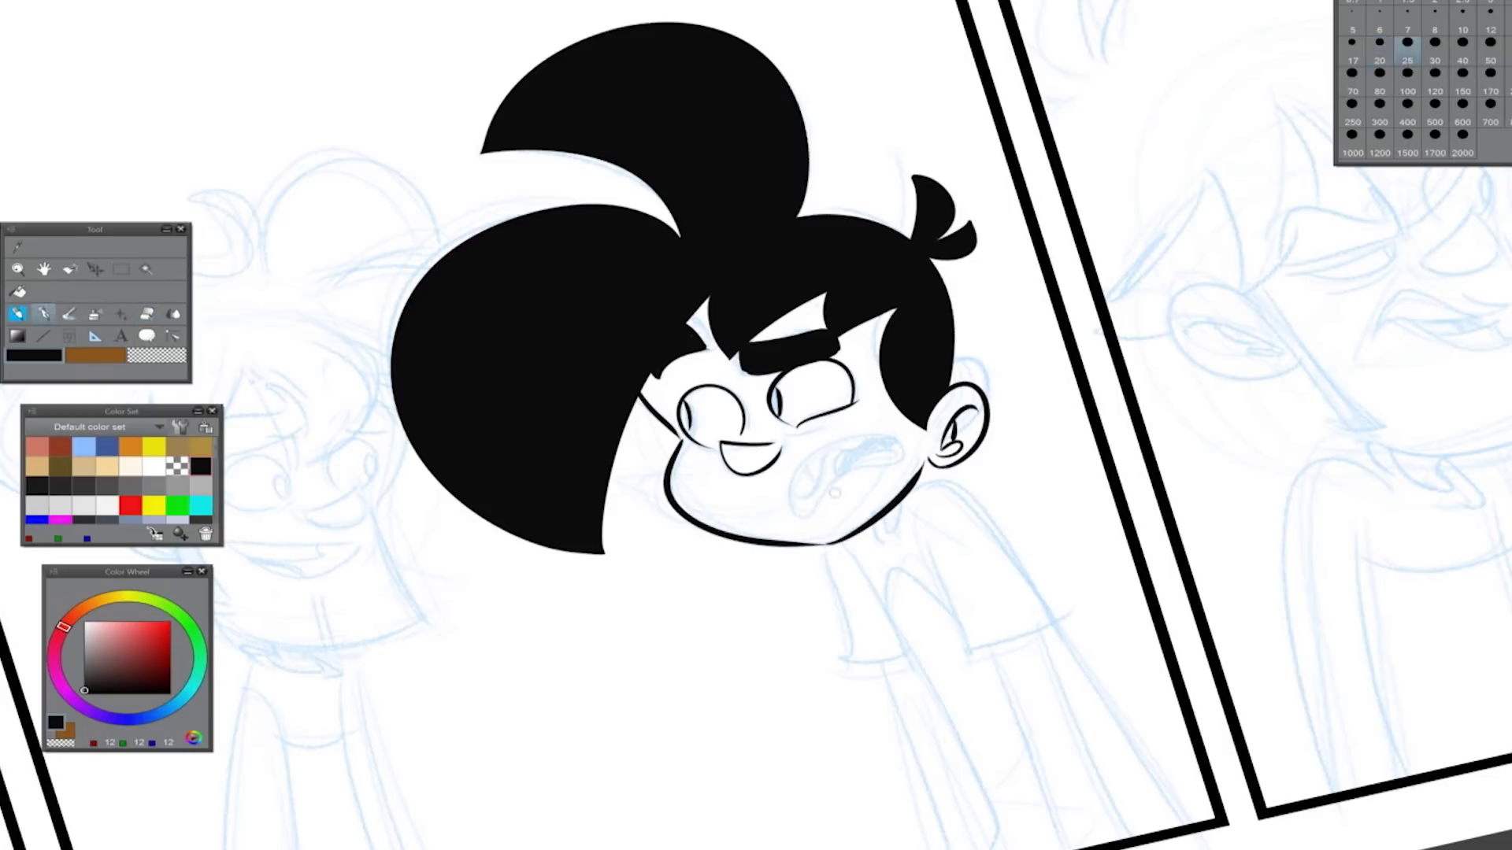
left_click_drag(819, 455, 783, 516)
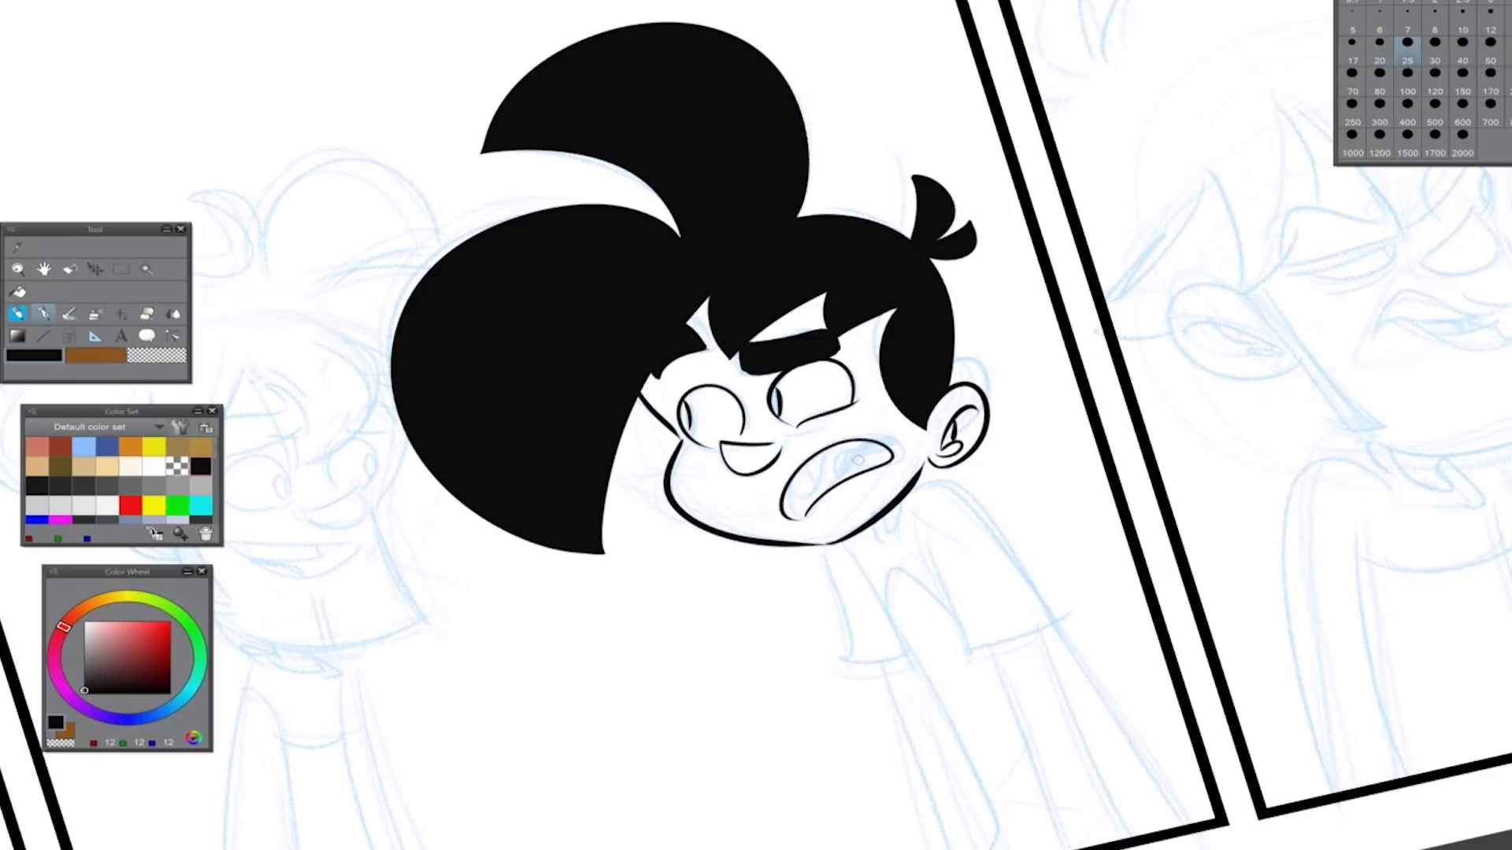
Erase thin white lines with a size 8 eraser to mark a frown crease and separate the far eyebrow from the hair
key("e")
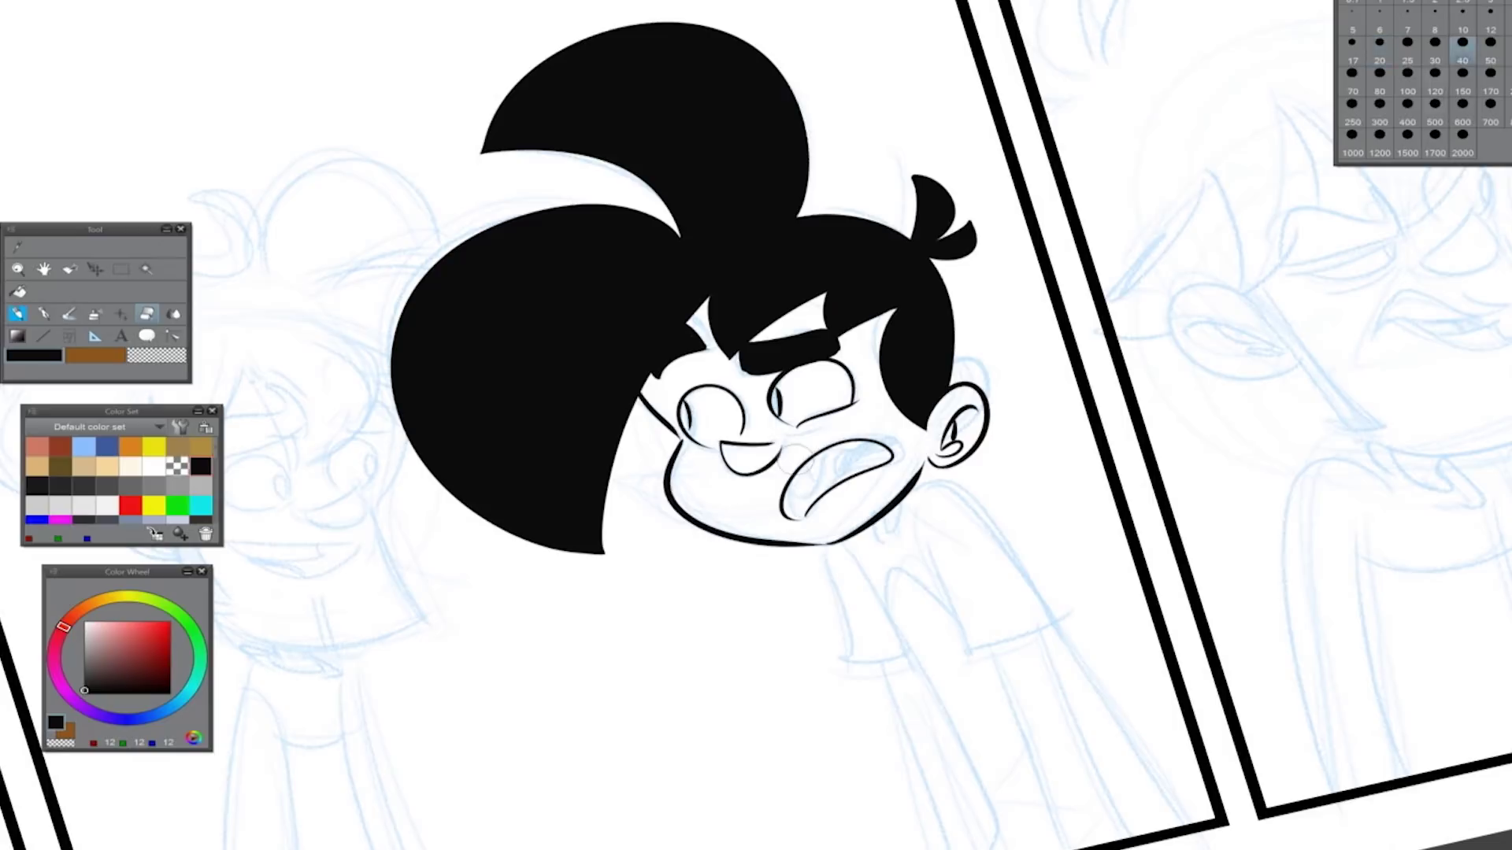
left_click(1435, 16)
mouse_move(754, 313)
left_mouse_down()
mouse_move(744, 353)
mouse_move(748, 299)
mouse_move(754, 323)
left_mouse_up()
key("ctrl+z")
left_click_drag(657, 370, 686, 299)
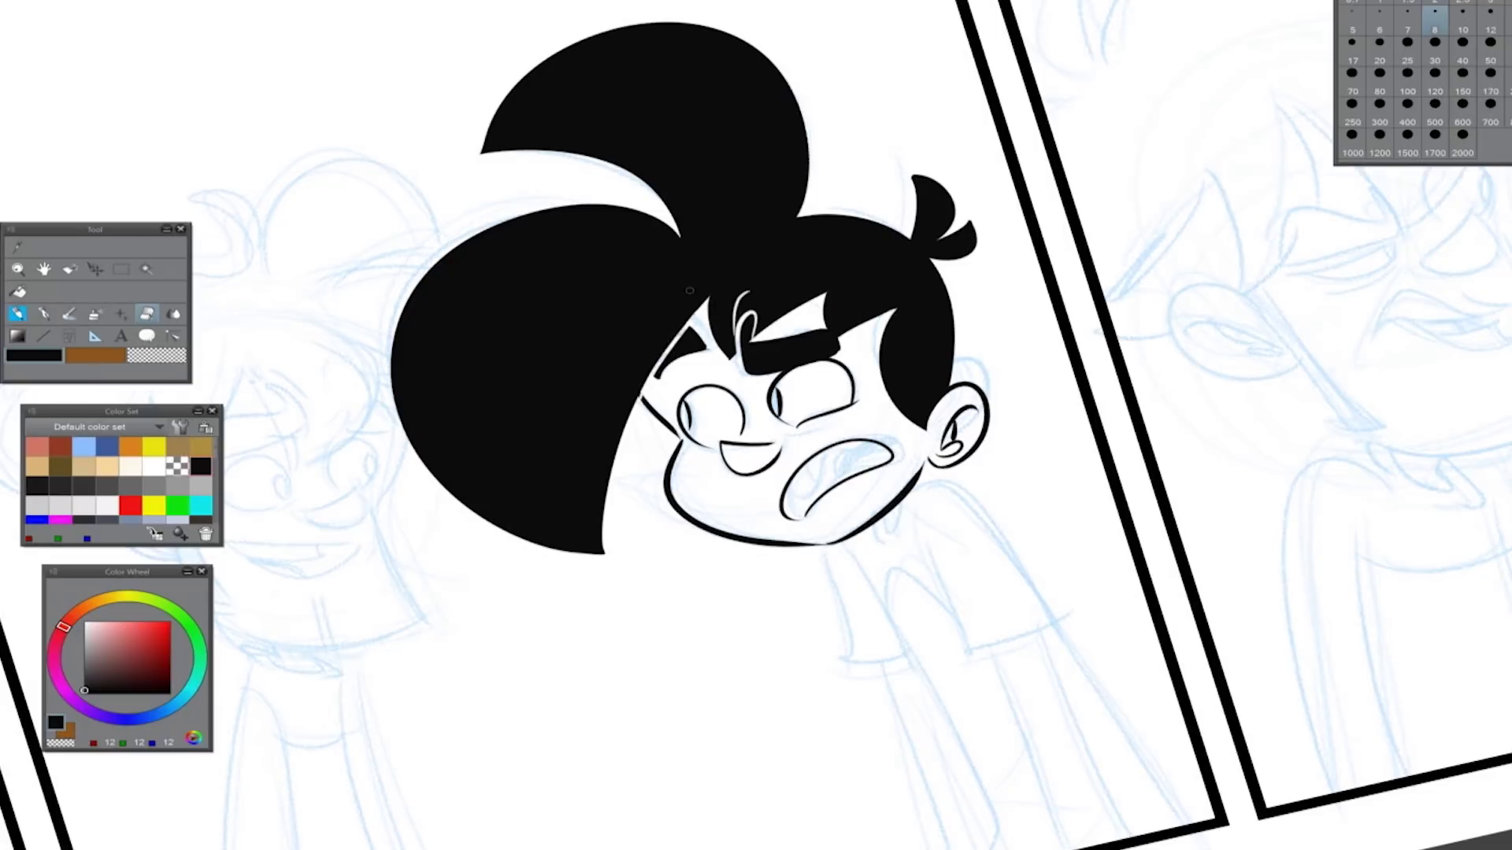
Ink the teeth and tongue inside the scowling mouth and blacken its interior
key("p")
mouse_move(789, 489)
left_mouse_down()
mouse_move(881, 442)
mouse_move(889, 454)
mouse_move(856, 455)
left_mouse_up()
mouse_move(671, 655)
left_mouse_down()
mouse_move(583, 634)
mouse_move(658, 697)
mouse_move(697, 669)
mouse_move(652, 672)
left_mouse_up()
left_click_drag(671, 653, 685, 686)
mouse_move(653, 711)
left_mouse_down()
mouse_move(618, 732)
mouse_move(658, 796)
mouse_move(685, 780)
left_mouse_up()
left_click_drag(622, 811, 670, 807)
mouse_move(635, 697)
left_mouse_down()
mouse_move(709, 729)
mouse_move(669, 716)
left_mouse_up()
left_click_drag(630, 653, 654, 679)
left_click_drag(608, 637, 619, 644)
left_click_drag(701, 764, 669, 791)
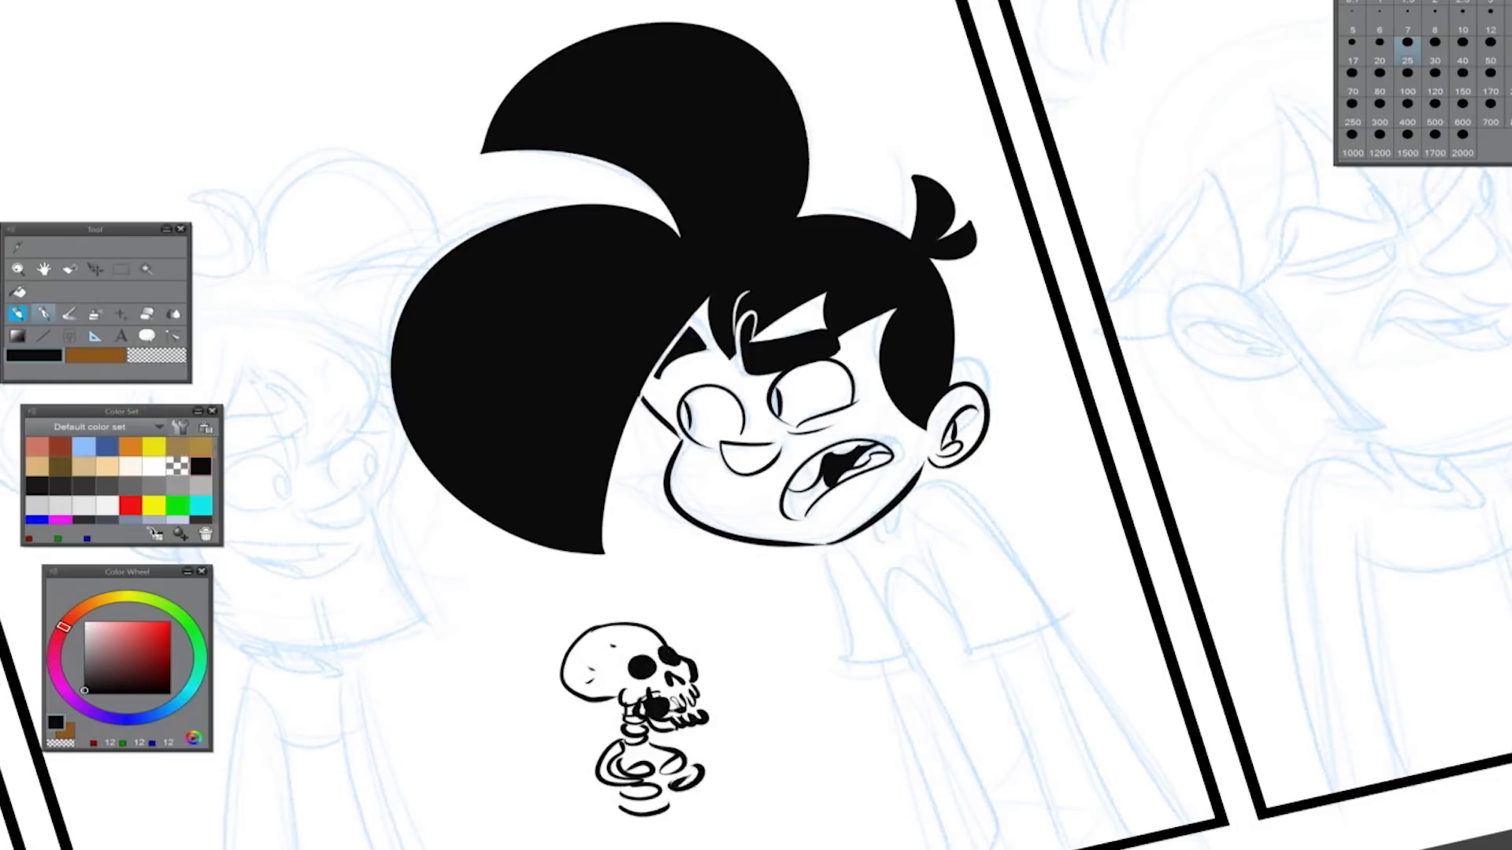
key("ctrl+z")
key("ctrl+z")
key("ctrl+z")
key("ctrl+z")
key("ctrl+z")
key("ctrl+z")
key("ctrl+z")
key("ctrl+z")
key("ctrl+z")
key("ctrl+z")
key("ctrl+z")
key("ctrl+z")
key("ctrl+z")
key("ctrl+z")
key("ctrl+z")
key("ctrl+z")
Ink the neck detail under the jaw, the near shoulder and both short sleeves of the scowling character
left_click_drag(898, 518, 872, 550)
left_click_drag(912, 480, 1051, 623)
left_click_drag(927, 550, 967, 649)
left_click_drag(968, 654, 1051, 626)
mouse_move(818, 553)
left_mouse_down()
mouse_move(860, 671)
mouse_move(912, 666)
left_mouse_up()
key("ctrl+z")
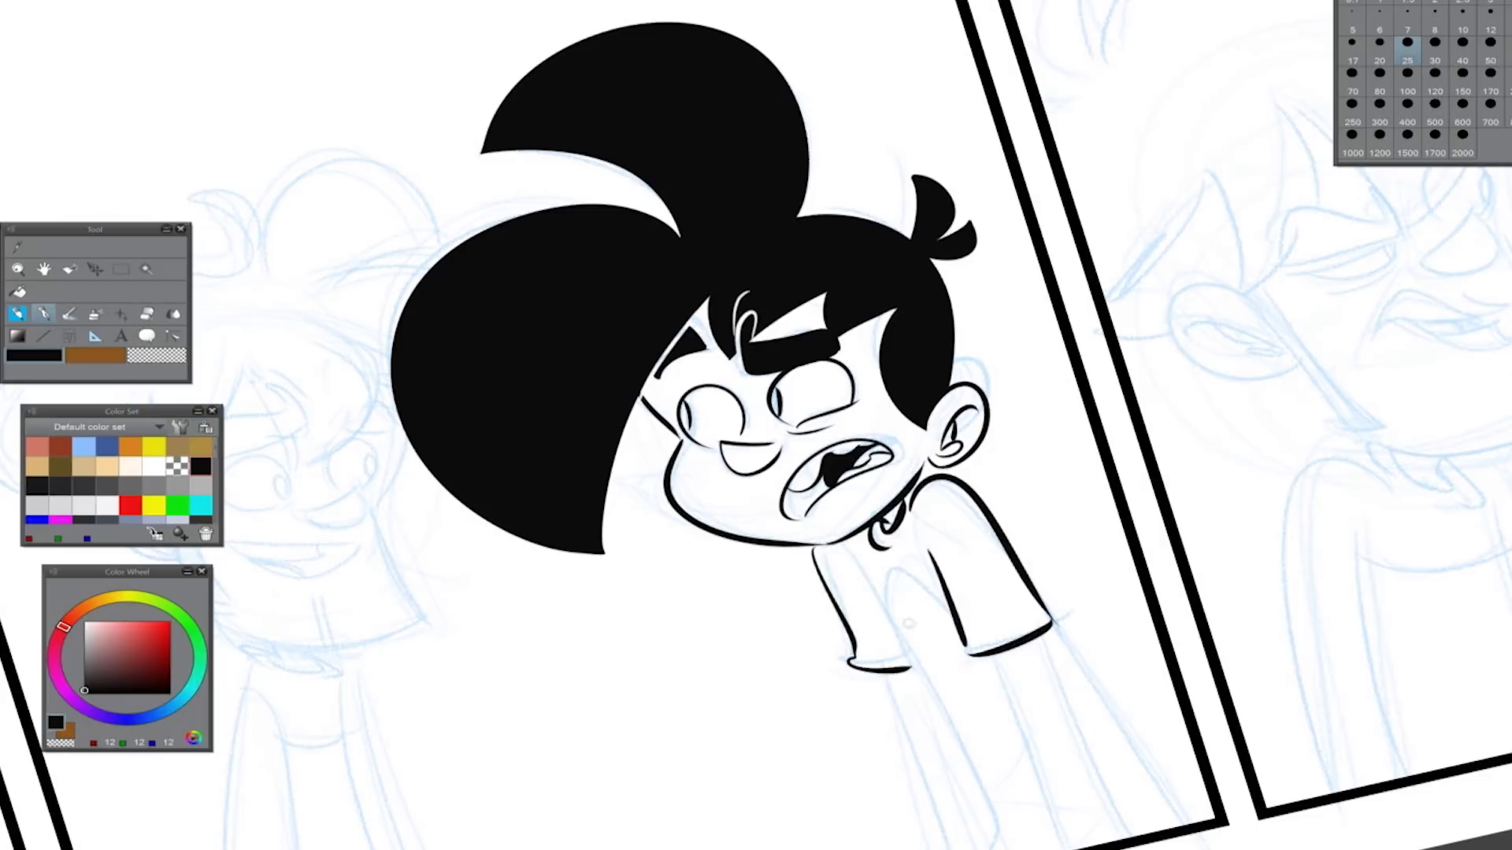
key("ctrl+z")
left_click_drag(812, 551, 898, 673)
Ink both arms hanging from the sleeves and the curved top edge of the shirt's front area
left_click_drag(851, 567, 980, 847)
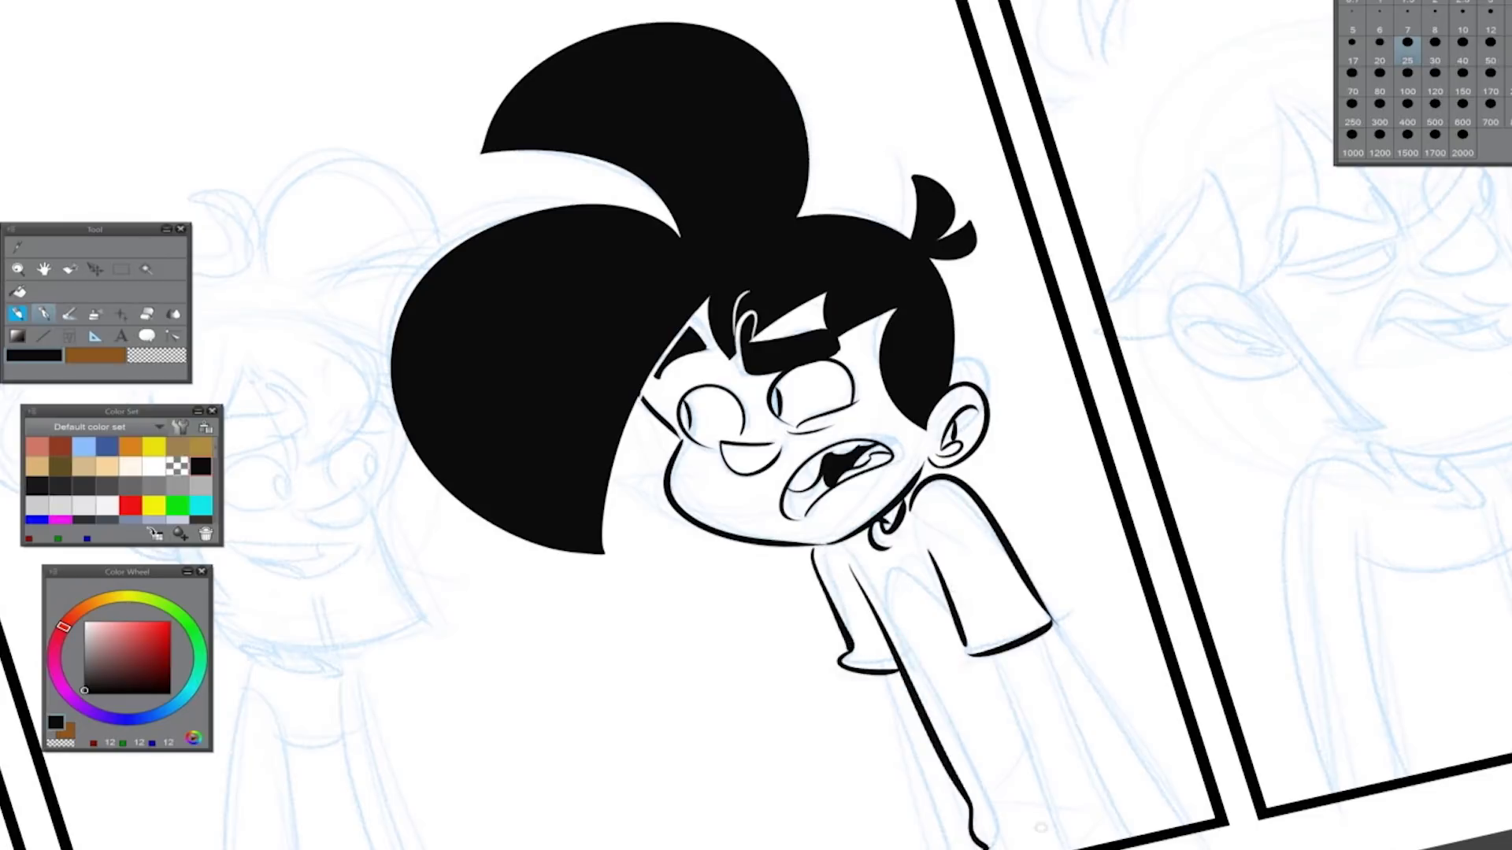
left_click_drag(994, 656, 1068, 845)
left_click_drag(1041, 636, 1131, 837)
key("ctrl+z")
mouse_move(1041, 637)
left_mouse_down()
mouse_move(1131, 837)
mouse_move(1175, 825)
left_mouse_up()
left_click_drag(870, 675, 939, 847)
mouse_move(882, 626)
left_mouse_down()
mouse_move(883, 586)
mouse_move(953, 618)
left_mouse_up()
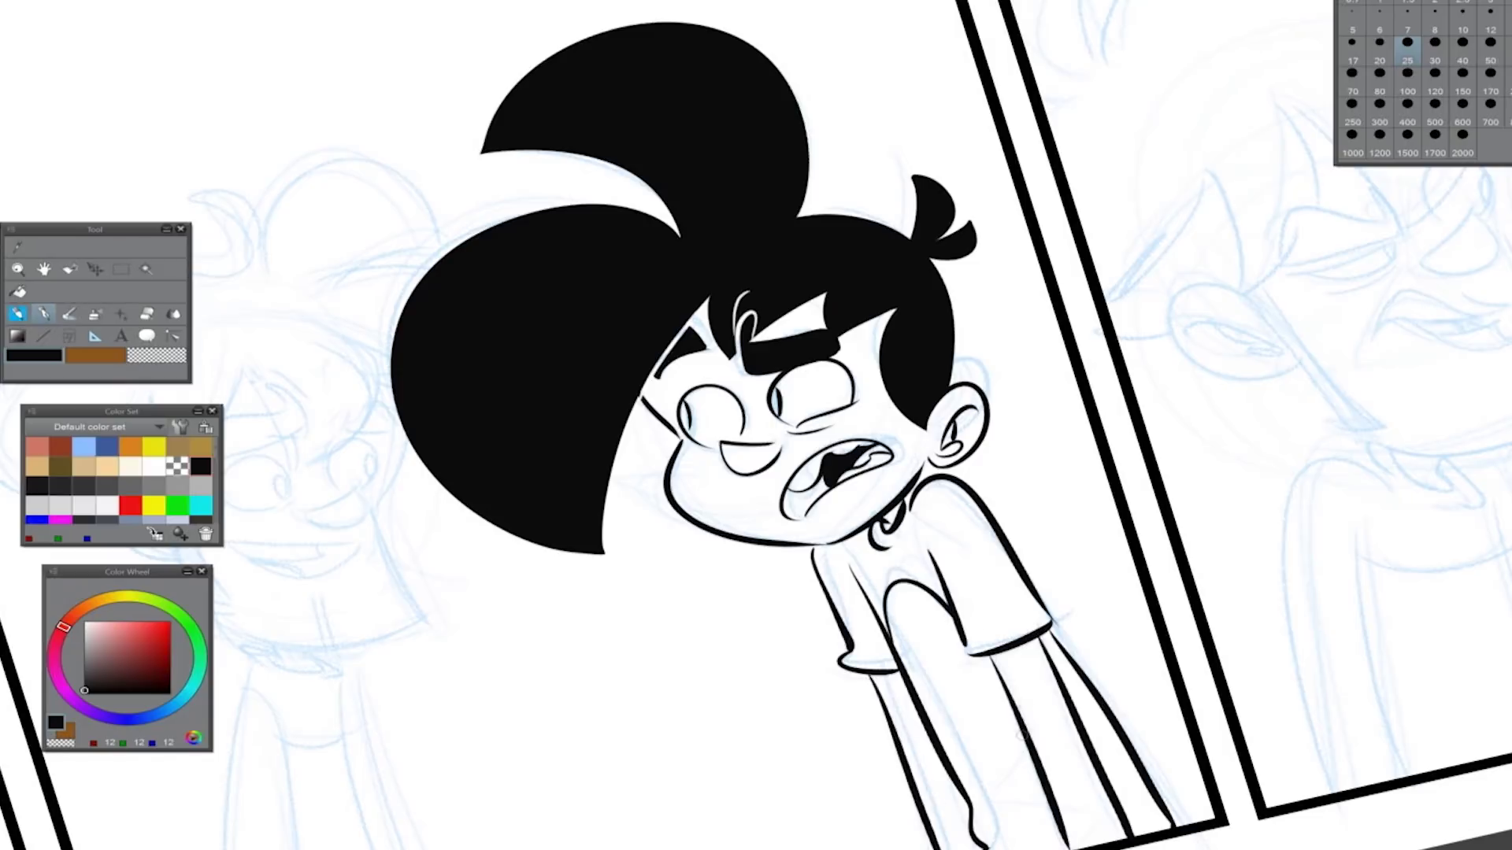
Ink the edges of the shirt graphic, fill the dark shirt areas with black and erase a thin highlight near the top
left_click_drag(1000, 679, 954, 774)
left_click_drag(967, 797, 1076, 849)
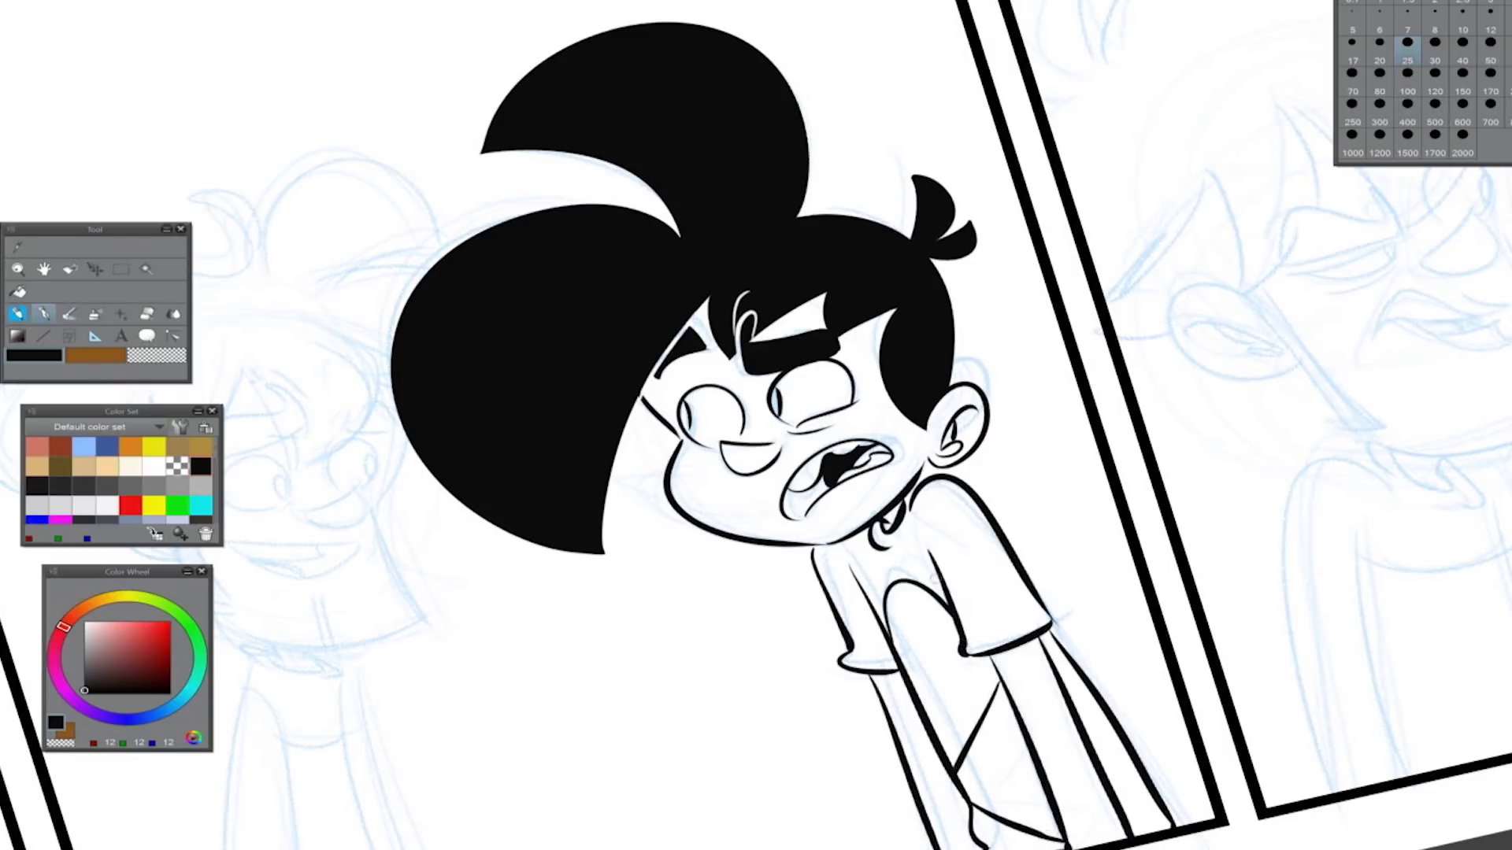
left_click(937, 669)
left_click(1016, 831)
left_click(1023, 745)
left_click(1040, 834)
key("e")
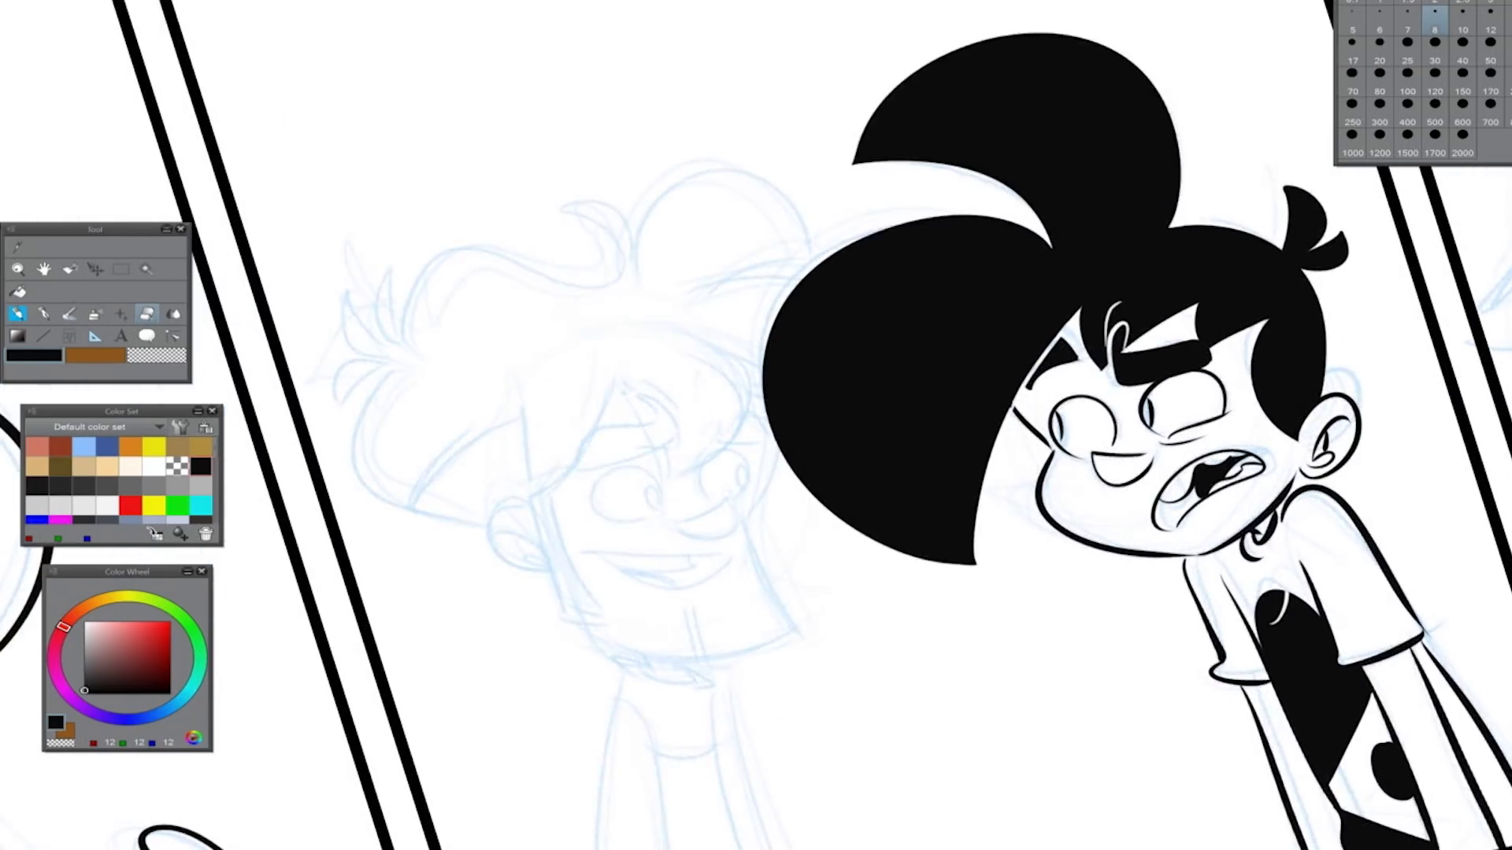
Ink the jaw, chin and far cheek of the smiling character beside the scowling one
key("p")
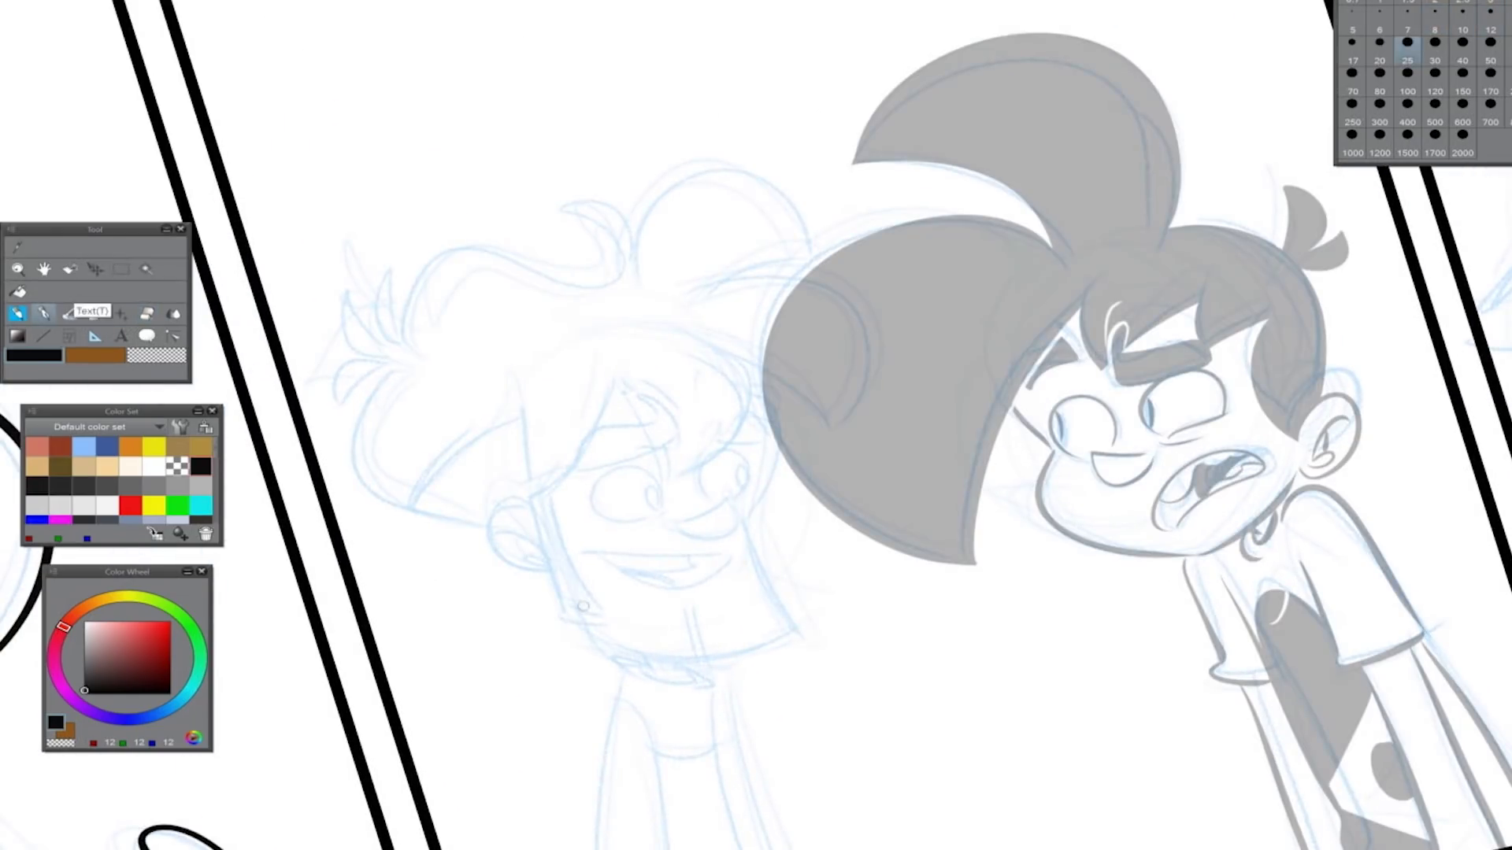
left_click_drag(576, 592, 779, 630)
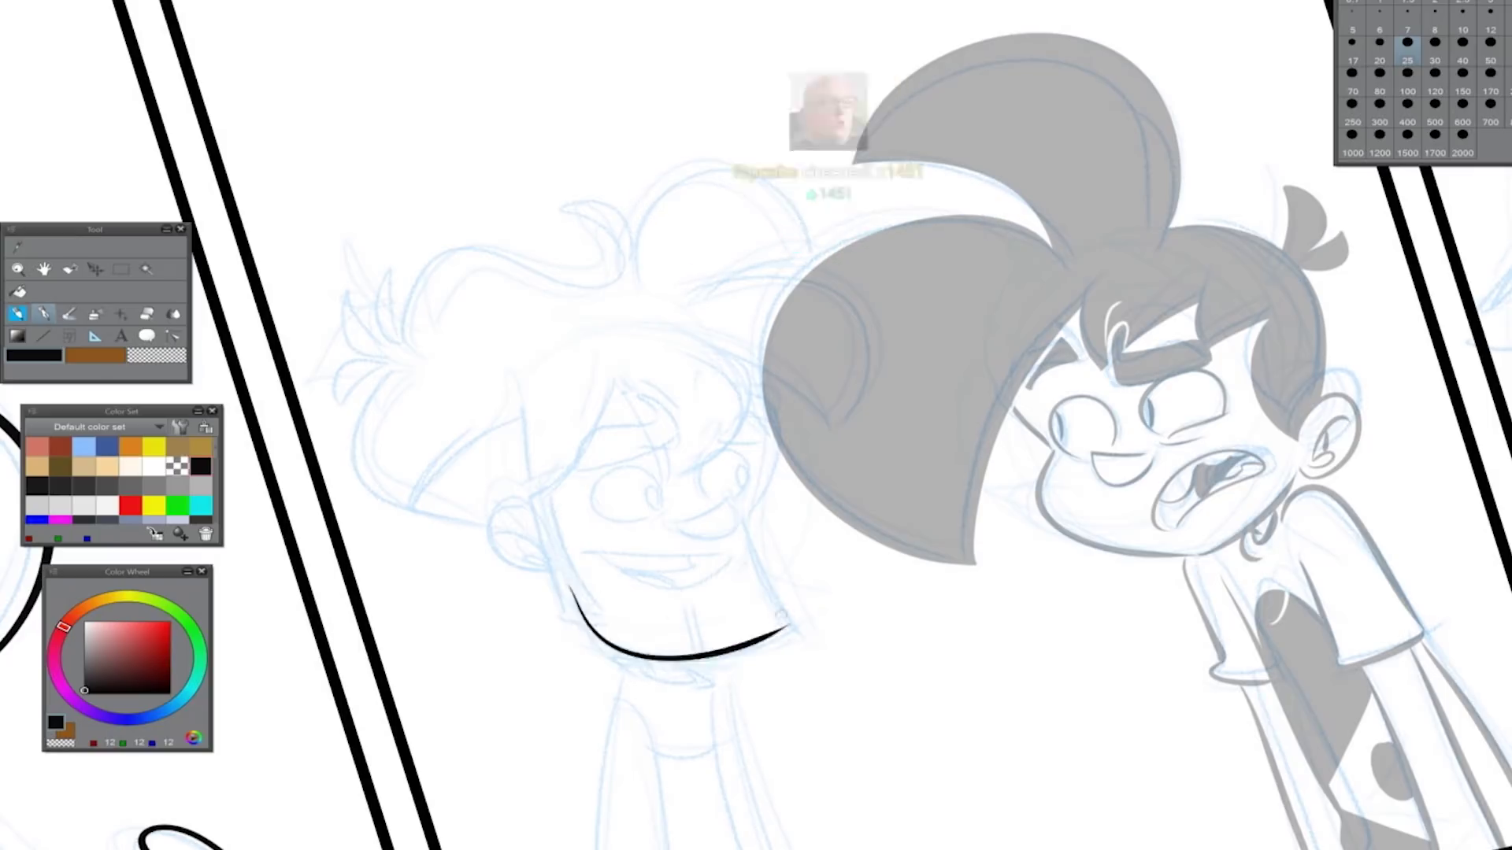
key("ctrl+z")
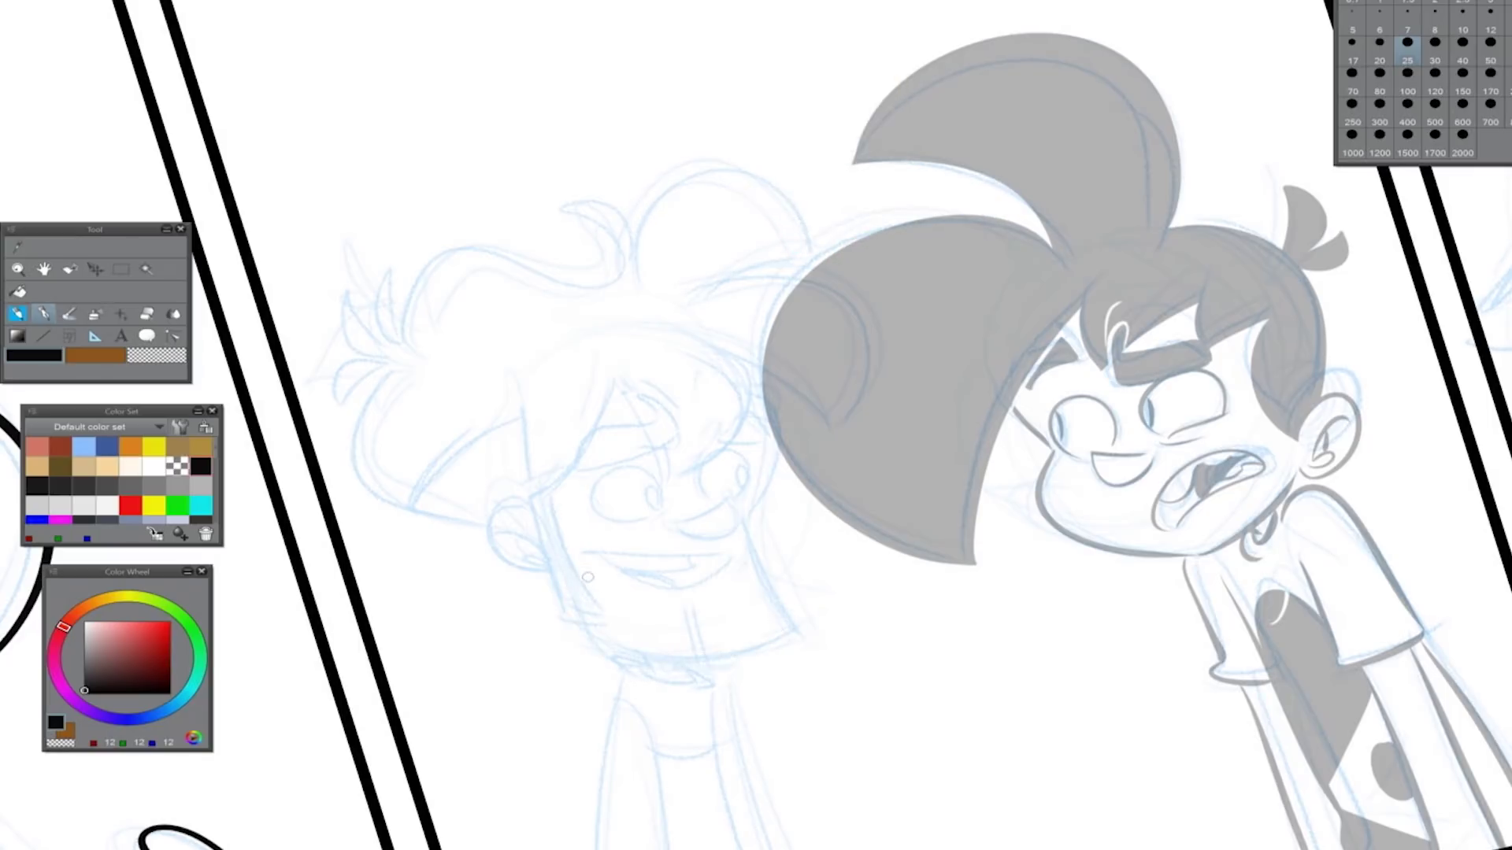
mouse_move(570, 575)
left_mouse_down()
mouse_move(768, 649)
mouse_move(790, 639)
left_mouse_up()
key("ctrl+z")
left_click_drag(567, 573, 790, 639)
mouse_move(744, 520)
left_mouse_down()
mouse_move(779, 612)
mouse_move(752, 529)
mouse_move(768, 400)
left_mouse_up()
key("ctrl+z")
key("ctrl+z")
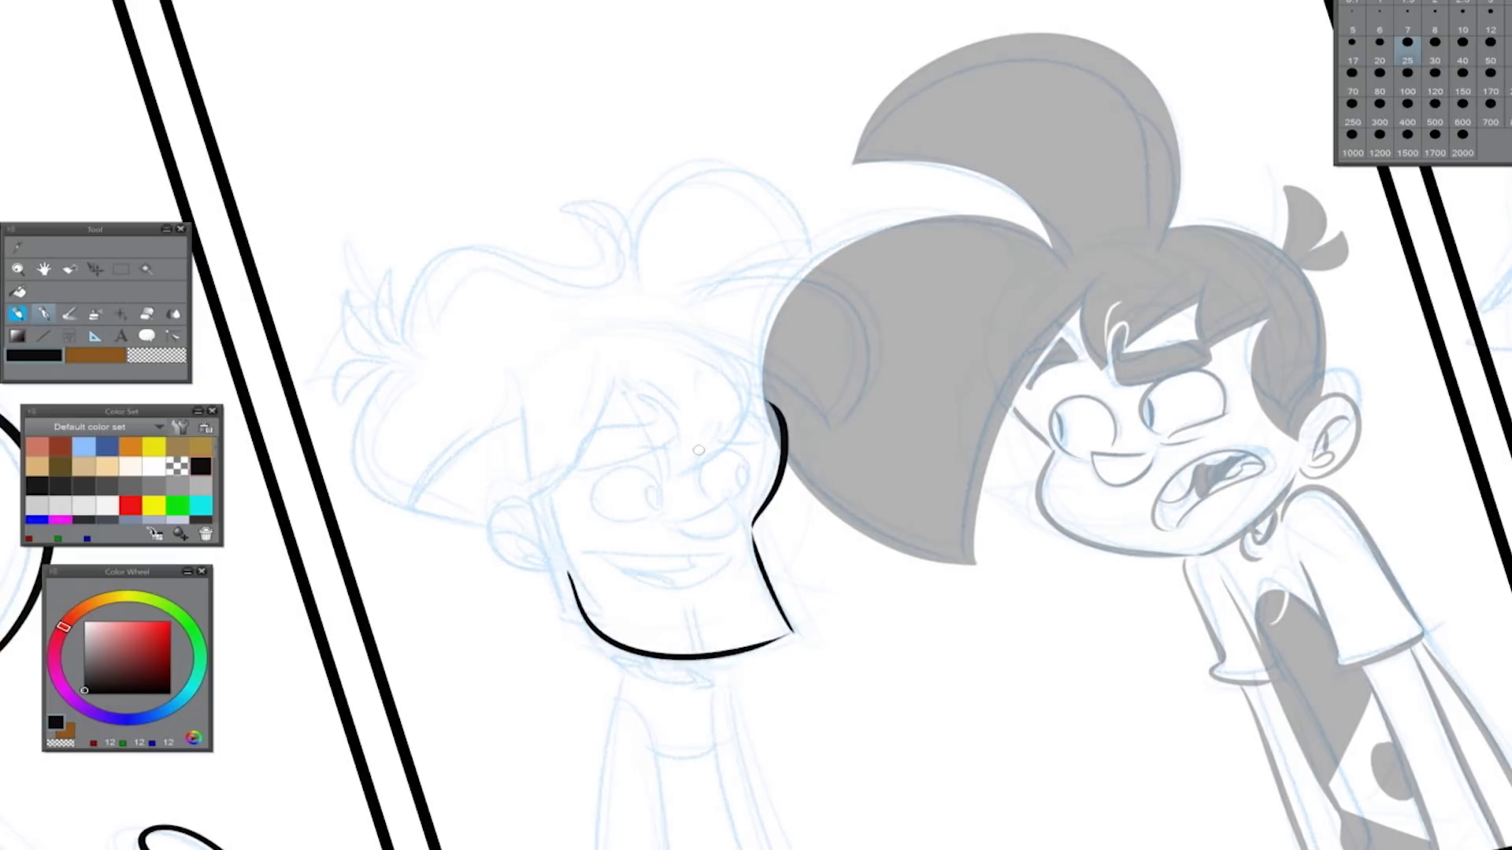
key("ctrl+z")
Ink the smiling character's ear, long sideburn and pointed fringe across the forehead
left_click_drag(531, 511, 545, 569)
left_click_drag(516, 540, 541, 561)
mouse_move(551, 501)
left_mouse_down()
mouse_move(598, 622)
mouse_move(649, 450)
mouse_move(712, 370)
left_mouse_up()
Ink the front curls, the wavy top of the hair and the spiky tufts at the crown
mouse_move(697, 364)
left_mouse_down()
mouse_move(818, 429)
mouse_move(721, 285)
mouse_move(823, 260)
left_mouse_up()
mouse_move(587, 206)
left_mouse_down()
mouse_move(634, 255)
mouse_move(394, 309)
left_mouse_up()
mouse_move(393, 309)
left_mouse_down()
mouse_move(392, 252)
mouse_move(370, 303)
left_mouse_up()
left_click_drag(335, 267, 367, 315)
Ink the back of the smiling character's hair from the spiky tufts down to the ear
mouse_move(362, 322)
left_mouse_down()
mouse_move(331, 370)
mouse_move(463, 506)
left_mouse_up()
key("ctrl+z")
key("ctrl+z")
key("ctrl+z")
key("ctrl+z")
left_click_drag(350, 351, 486, 511)
key("ctrl+z")
Ink the jagged hair patch above the ear and fill it and the sideburn with black
left_click_drag(465, 437, 526, 498)
left_click_drag(457, 437, 441, 500)
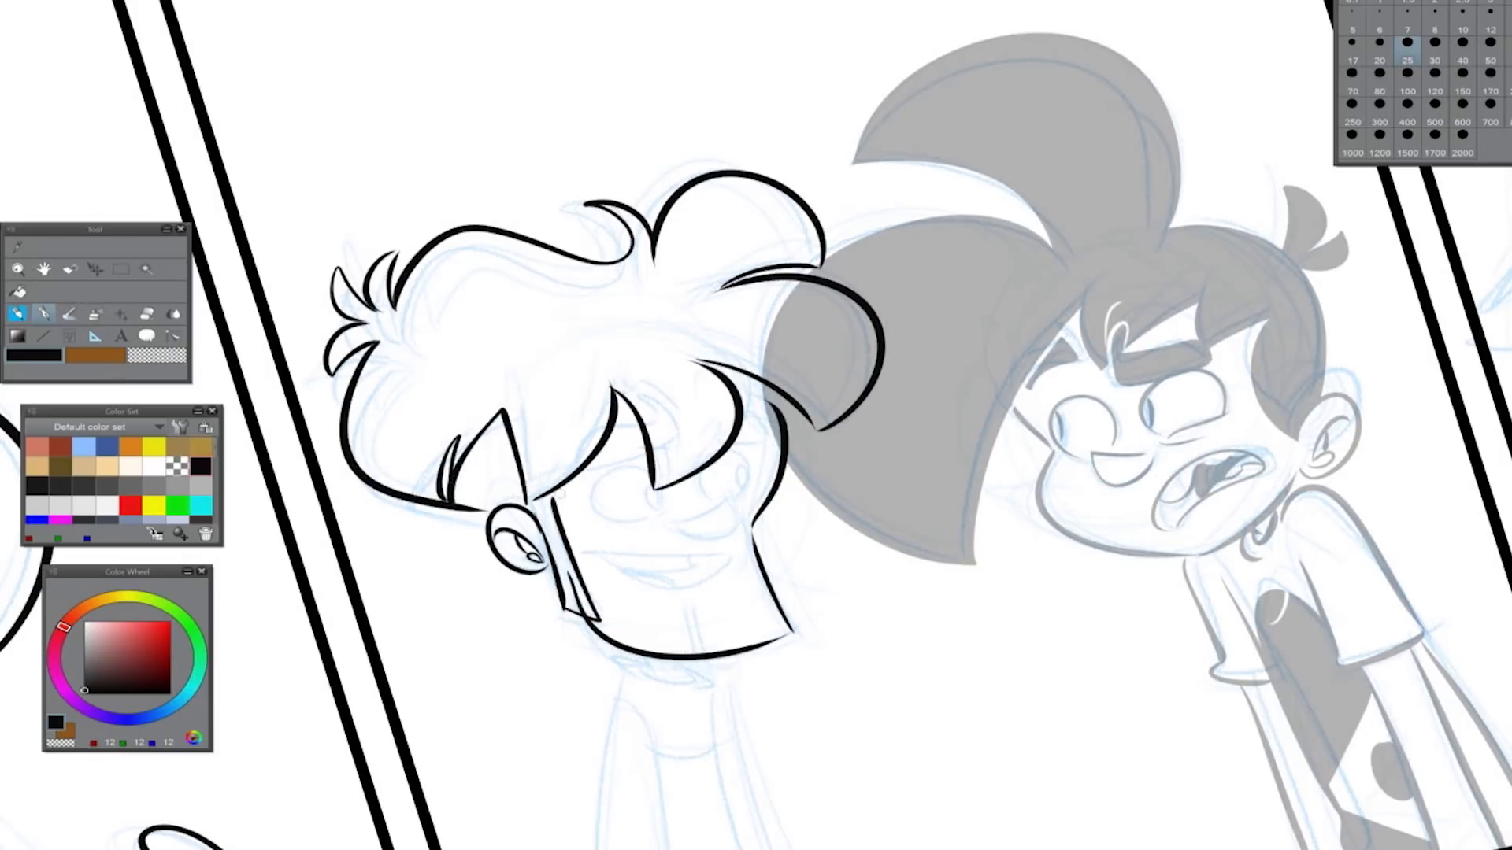
left_click(496, 465)
left_click(456, 488)
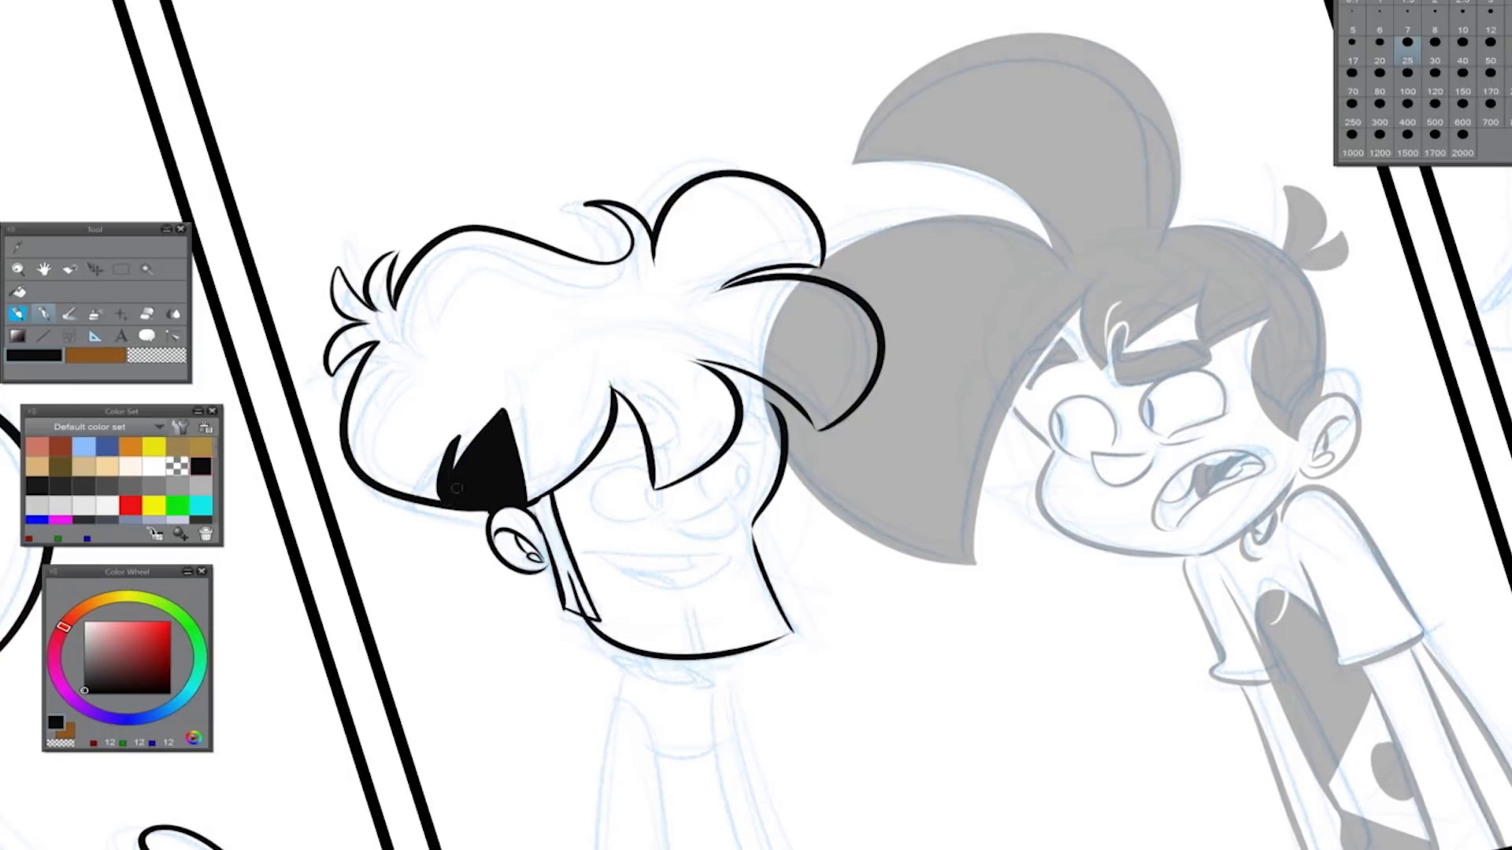
left_click(560, 538)
left_click_drag(455, 441, 408, 496)
left_click(431, 476)
Ink the smiling character's eyes with pupils and lower-lid creases, the far eyebrow and the forehead crease
left_click_drag(644, 475, 668, 512)
mouse_move(727, 502)
left_mouse_down()
mouse_move(752, 492)
mouse_move(699, 502)
mouse_move(748, 489)
left_mouse_up()
key("ctrl+z")
left_click_drag(747, 405, 763, 438)
mouse_move(696, 395)
left_mouse_down()
mouse_move(720, 400)
mouse_move(686, 426)
left_mouse_up()
Ink the smiling character's near eyebrow overlapping the fringe, with the frown crease beside it
mouse_move(583, 473)
left_mouse_down()
mouse_move(679, 447)
mouse_move(659, 464)
left_mouse_up()
key("ctrl+z")
key("e")
key("p")
key("e")
key("p")
mouse_move(568, 471)
left_mouse_down()
mouse_move(591, 445)
mouse_move(671, 422)
left_mouse_up()
left_click_drag(659, 406, 676, 449)
key("ctrl+z")
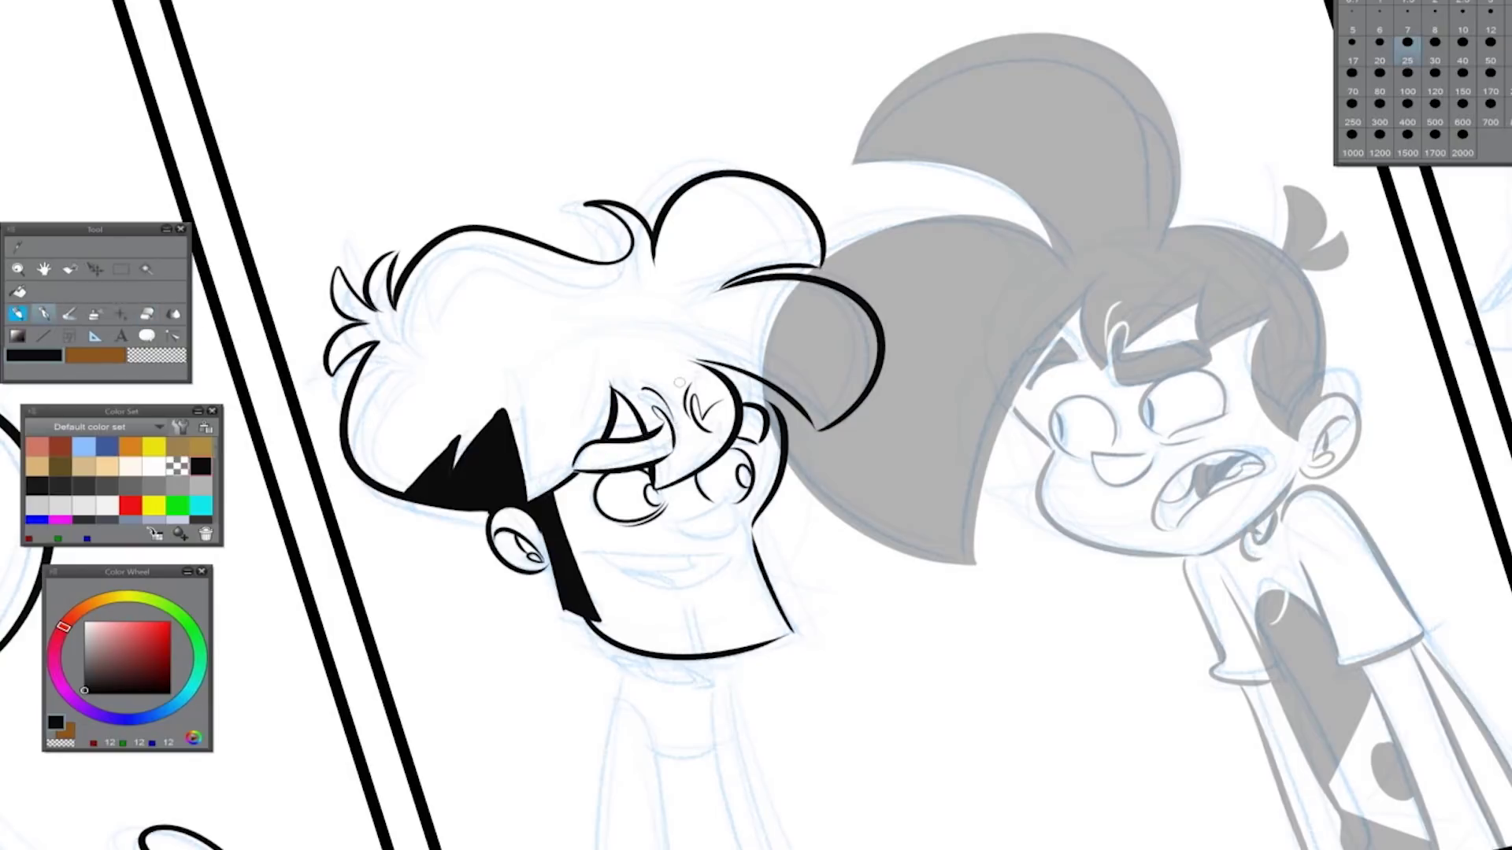
key("ctrl+z")
Ink the smiling character's rounded nose and the upper line of the grin
left_click_drag(691, 518, 738, 498)
key("ctrl+z")
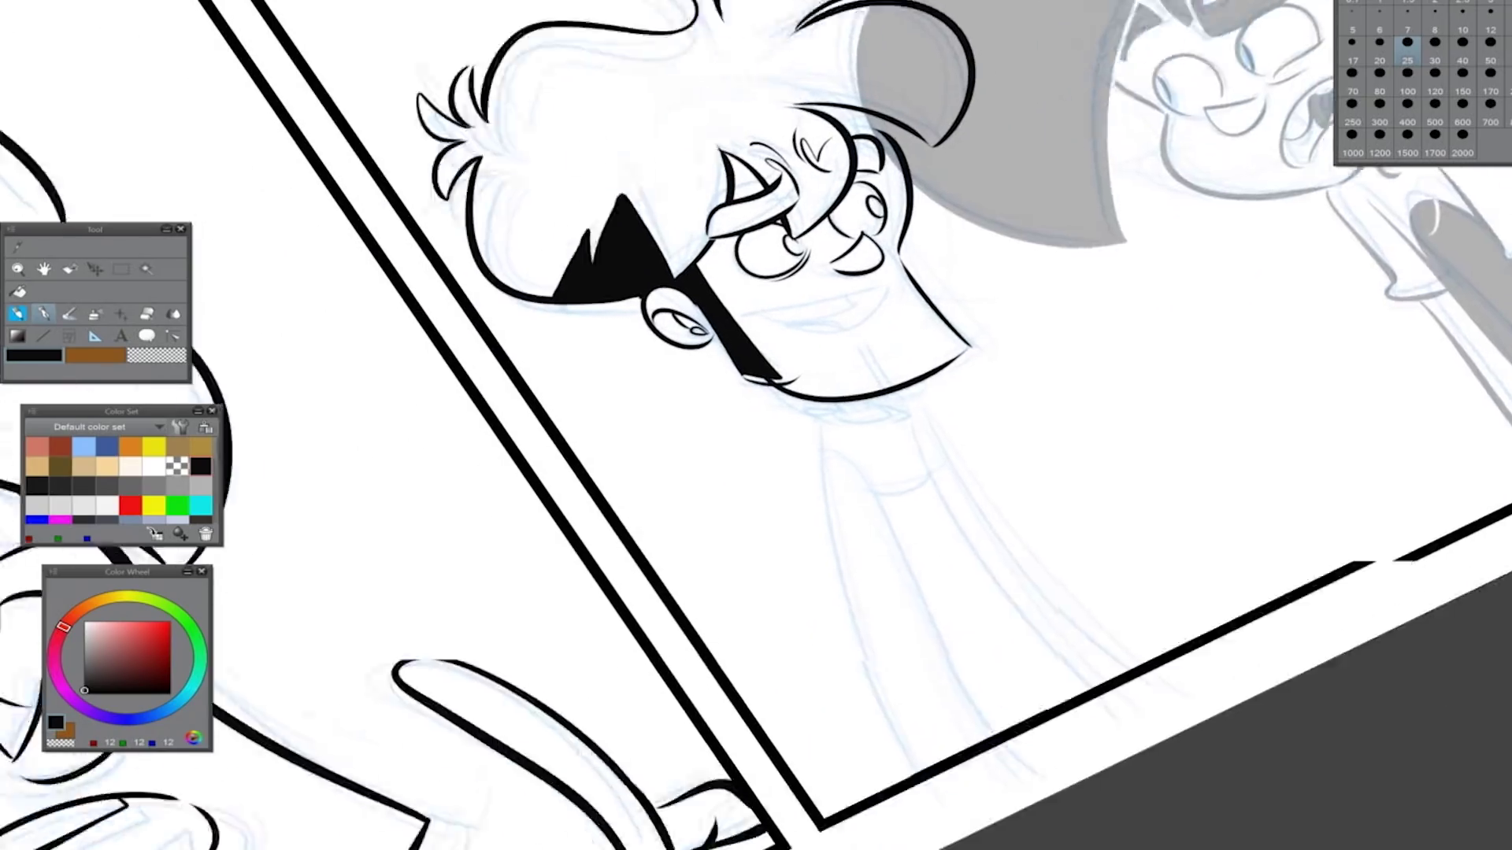
left_click_drag(772, 450, 905, 419)
key("ctrl+z")
left_click_drag(774, 449, 907, 416)
key("ctrl+z")
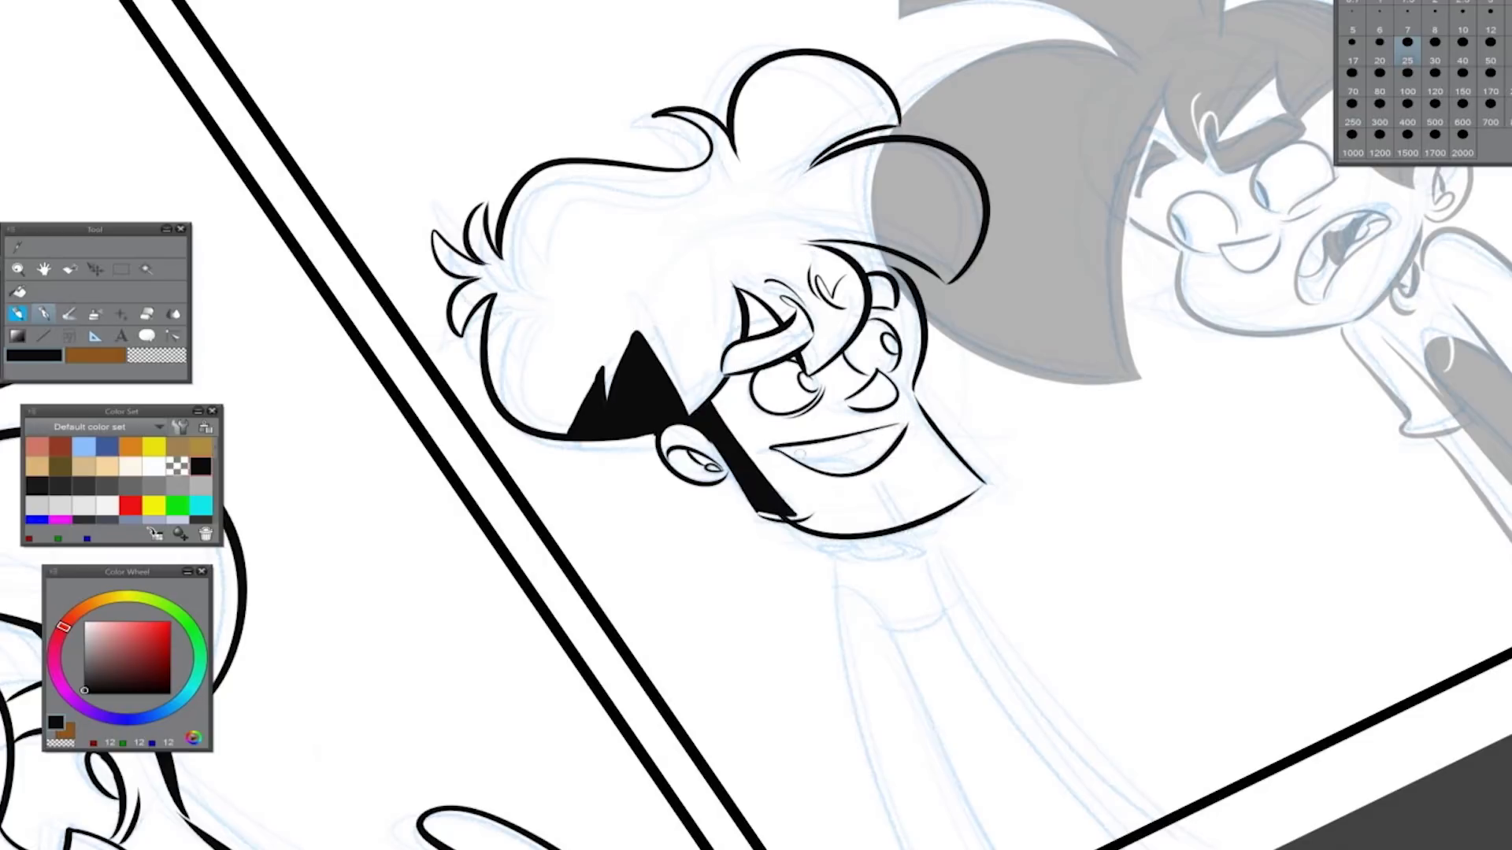
key("ctrl+z")
left_click_drag(771, 449, 896, 425)
Complete the grin with teeth and a black mouth interior, and ink the cleft in the chin
left_click_drag(835, 466, 929, 441)
left_click_drag(866, 504, 732, 455)
left_click_drag(719, 456, 735, 499)
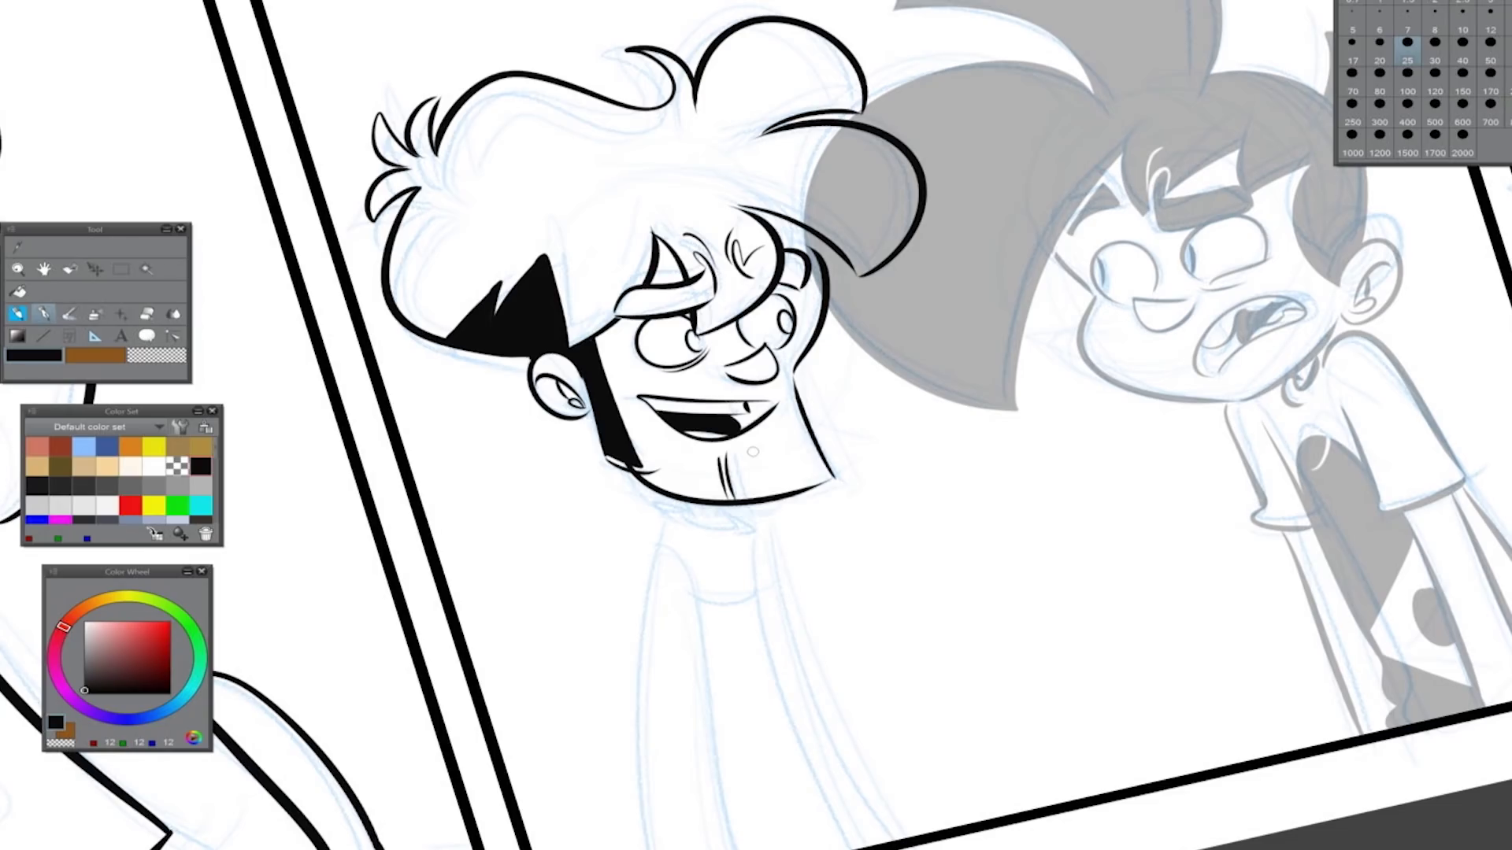
Clean up the near eyebrow with the eraser, re-ink its lines and add the small curved marks under the jaw
key("e")
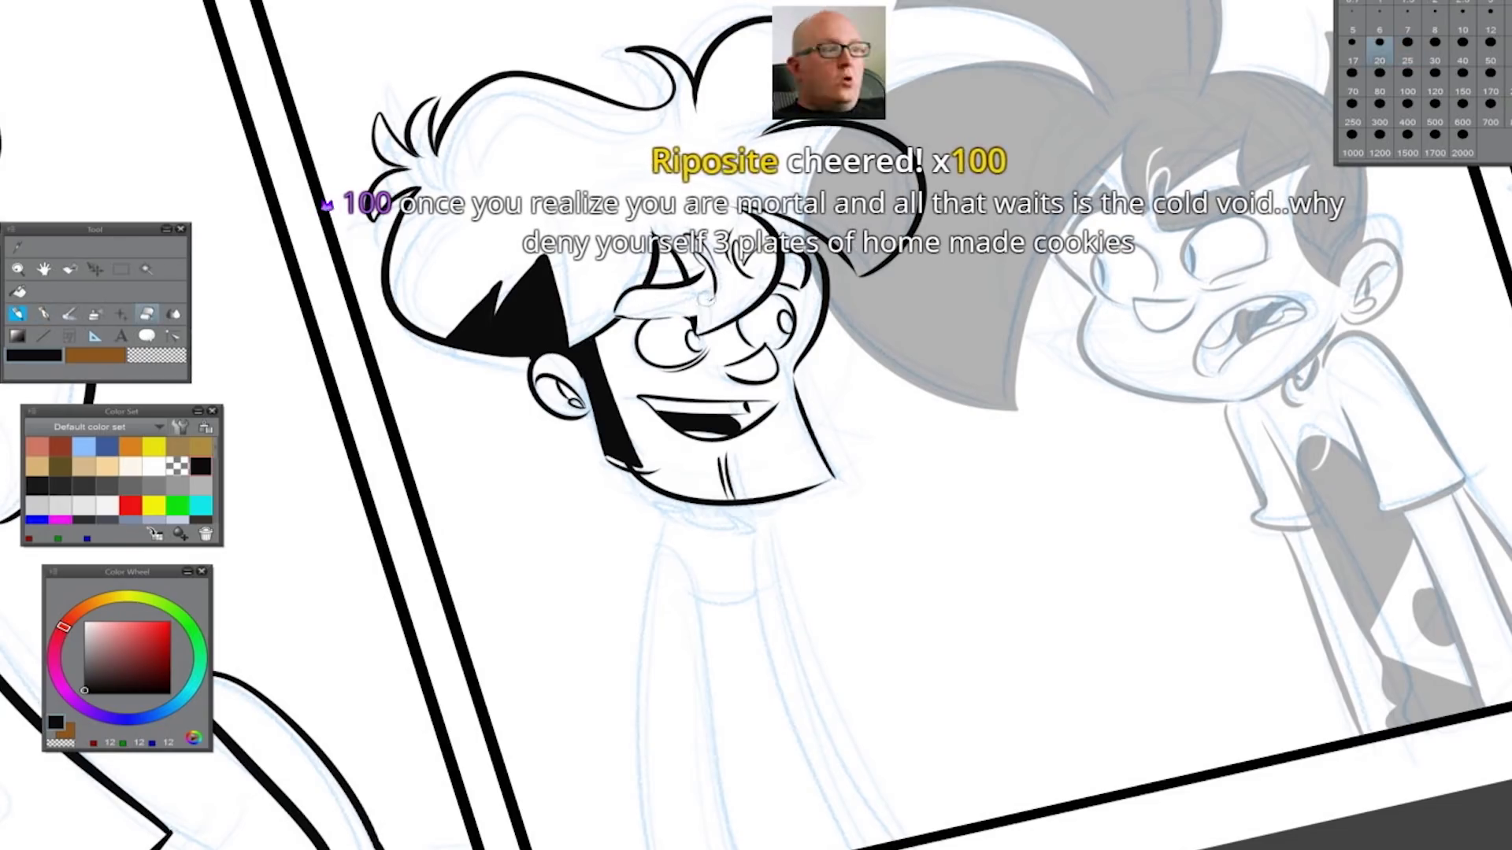
mouse_move(641, 276)
left_mouse_down()
mouse_move(618, 303)
mouse_move(717, 306)
left_mouse_up()
key("p")
mouse_move(616, 312)
left_mouse_down()
mouse_move(714, 272)
mouse_move(723, 309)
left_mouse_up()
key("ctrl+z")
left_click_drag(694, 260, 674, 293)
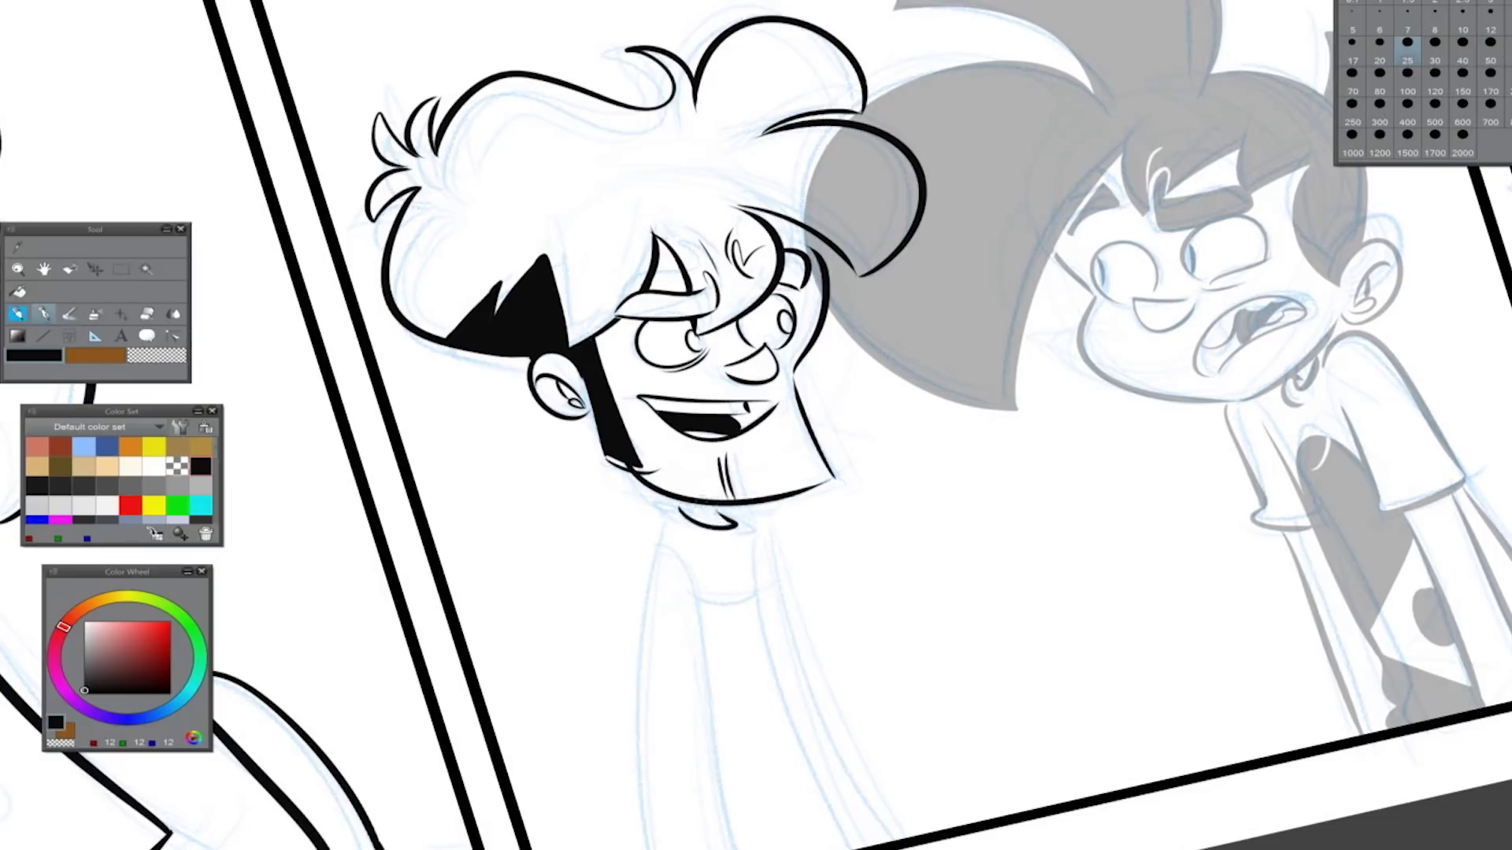
left_click_drag(661, 497, 671, 513)
mouse_move(676, 504)
left_mouse_down()
mouse_move(740, 531)
mouse_move(720, 520)
mouse_move(634, 849)
left_mouse_up()
key("ctrl+z")
key("ctrl+z")
left_click_drag(663, 516, 634, 849)
key("ctrl+z")
key("ctrl+y")
key("ctrl+z")
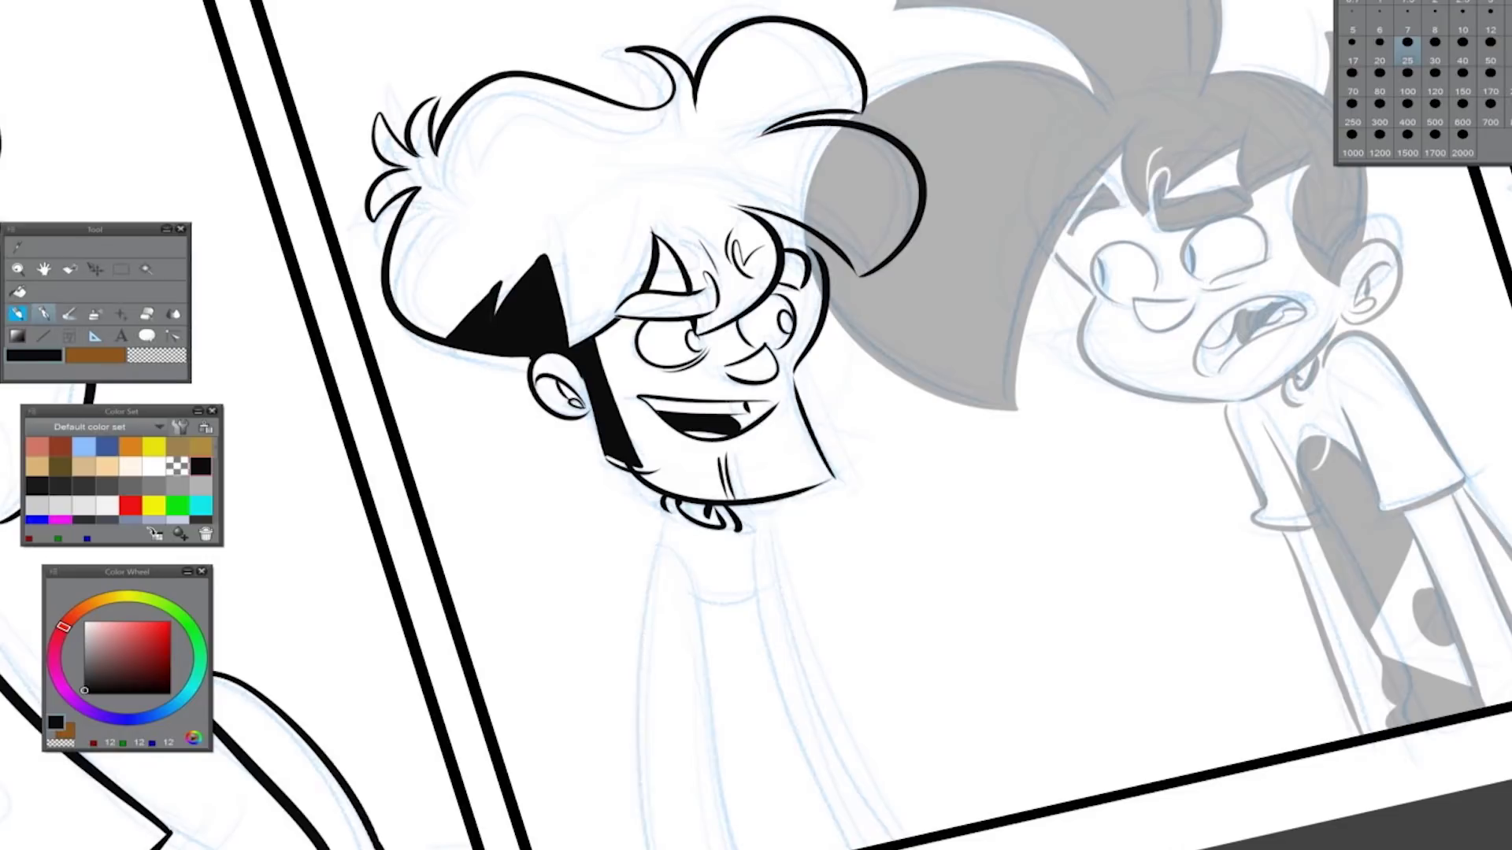
left_click_drag(752, 552, 858, 846)
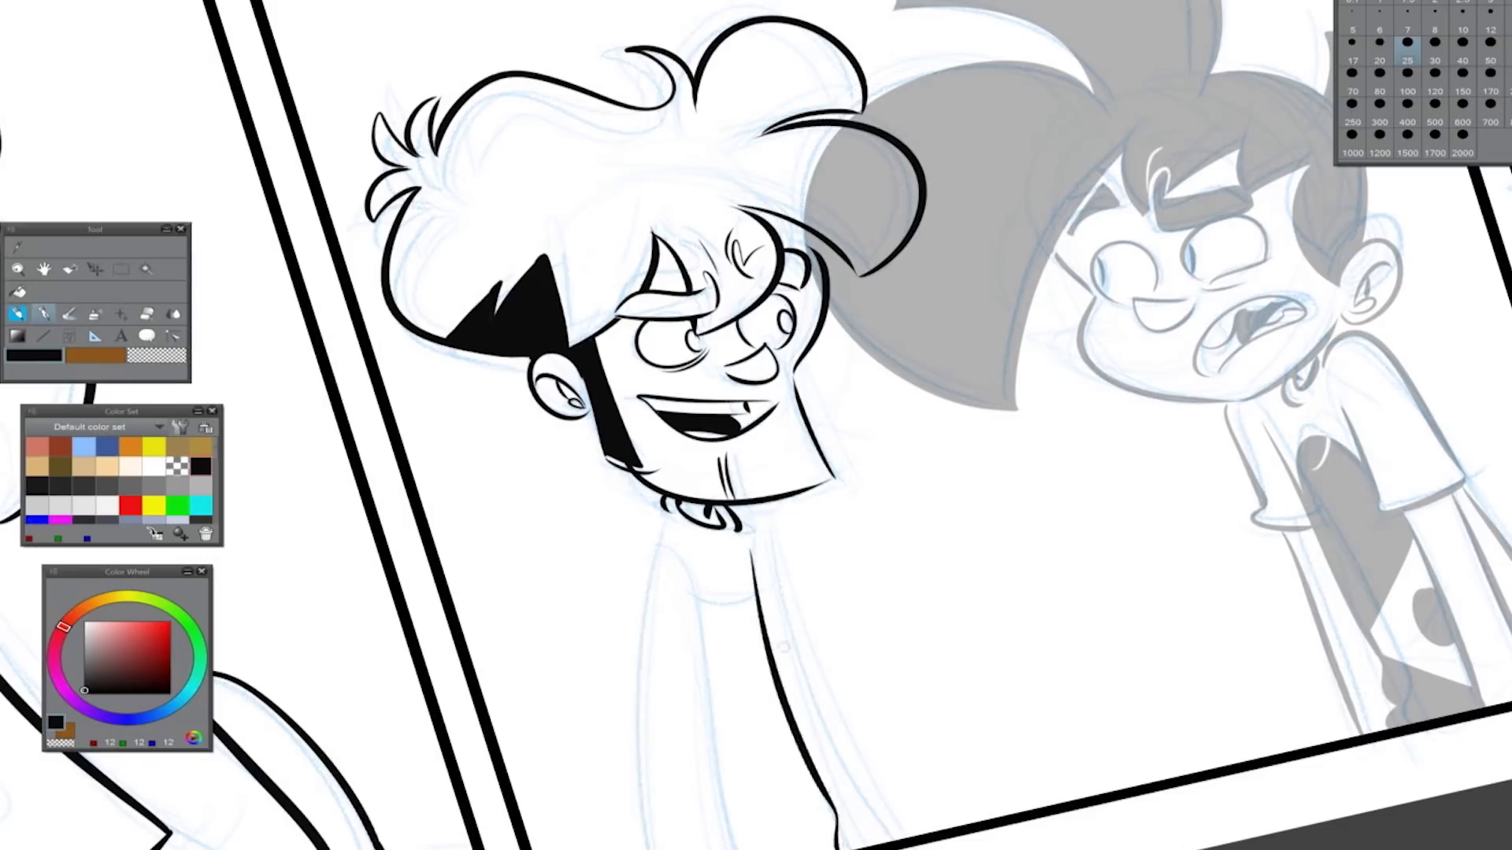
key("ctrl+z")
Ink the smiling character's arms and torso sides down to the panel border, with the curved shirt neckline and hem
left_click_drag(661, 510, 629, 849)
left_click_drag(673, 536, 696, 849)
left_click_drag(749, 516, 891, 838)
left_click_drag(682, 591, 761, 596)
left_click_drag(784, 849, 876, 830)
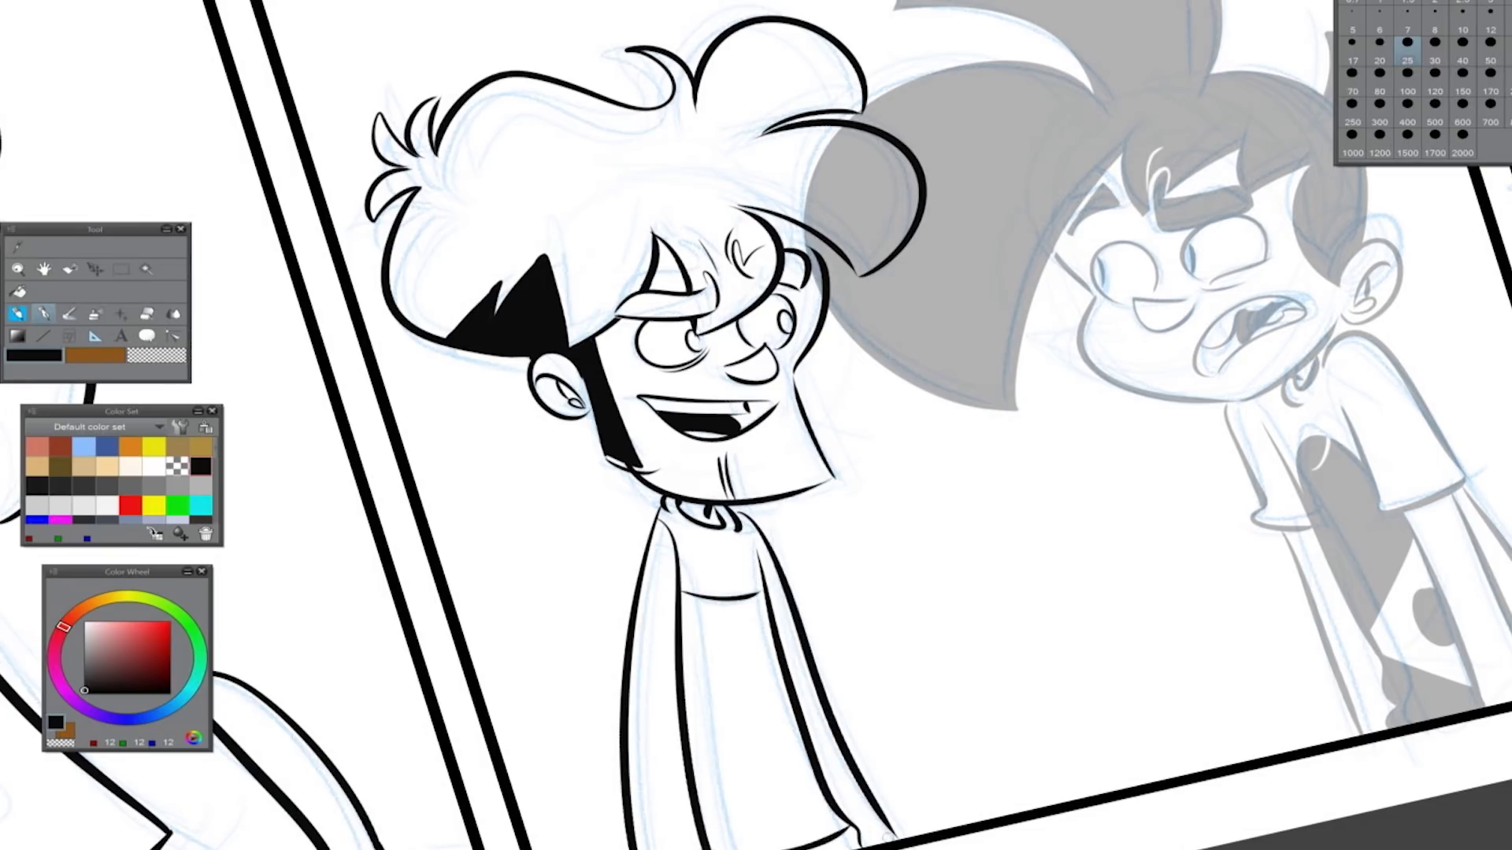
Erase the dark-haired character's hair where it overlaps the smiling character's curl, and touch up the dark-haired character's far eyebrow
key("e")
mouse_move(799, 268)
left_mouse_down()
mouse_move(799, 214)
mouse_move(862, 264)
mouse_move(880, 247)
mouse_move(901, 150)
mouse_move(815, 236)
mouse_move(874, 145)
mouse_move(844, 165)
left_mouse_up()
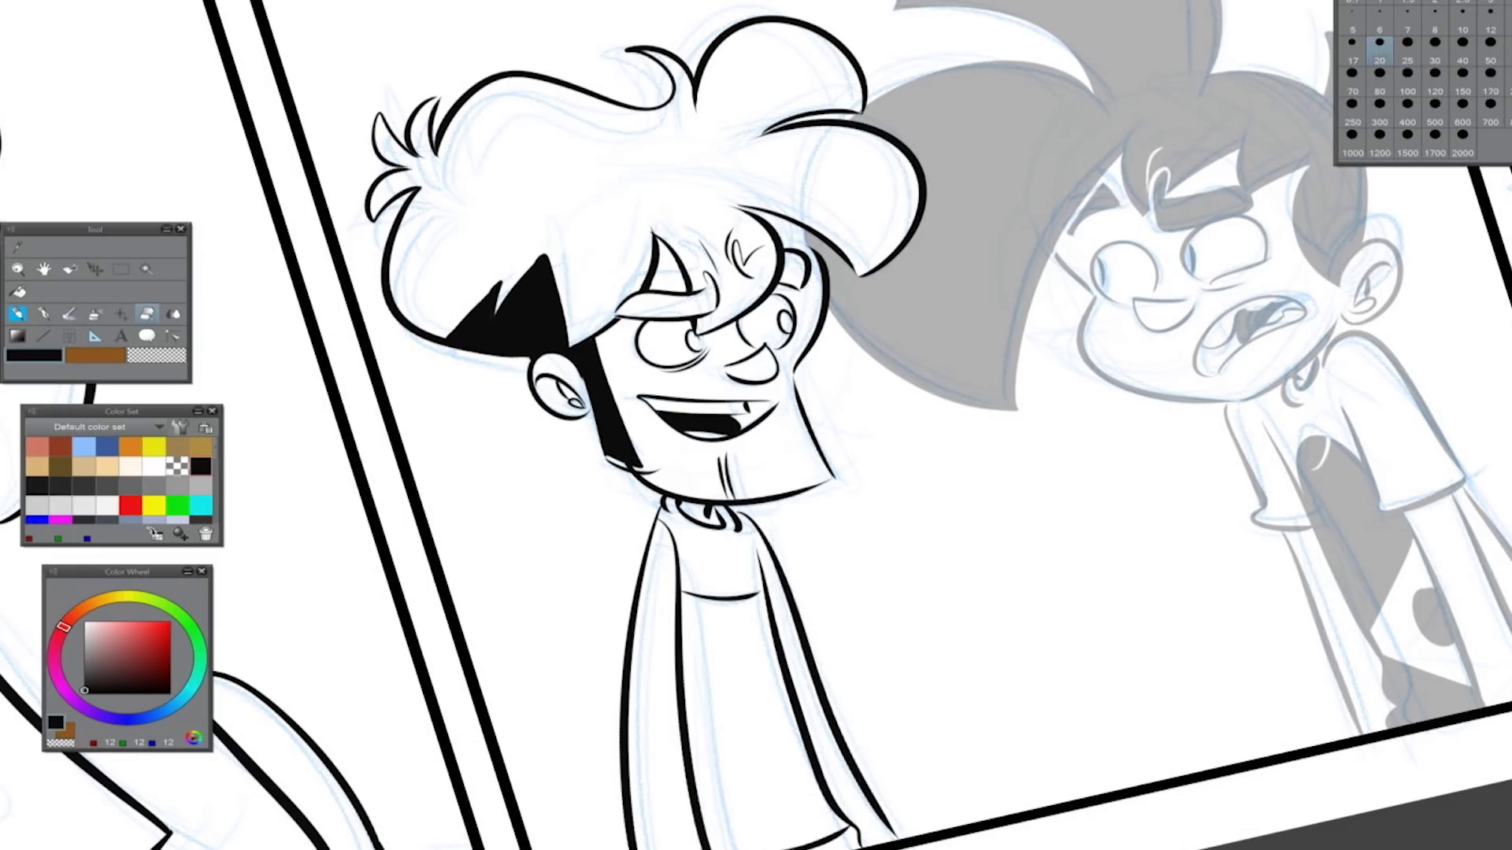
key("ctrl+0")
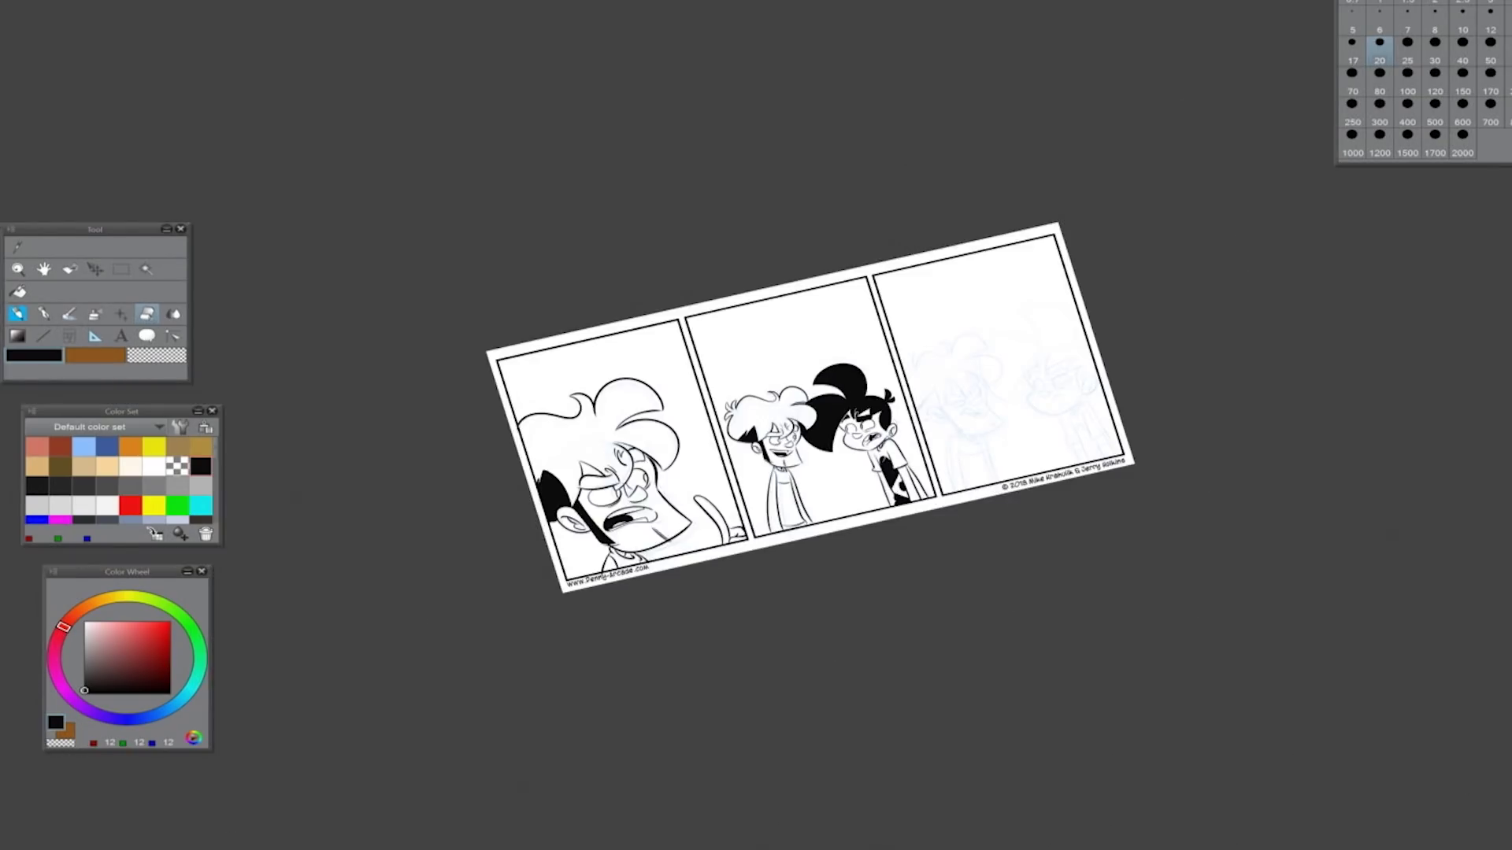
scroll(866, 473, "up", 5)
key("p")
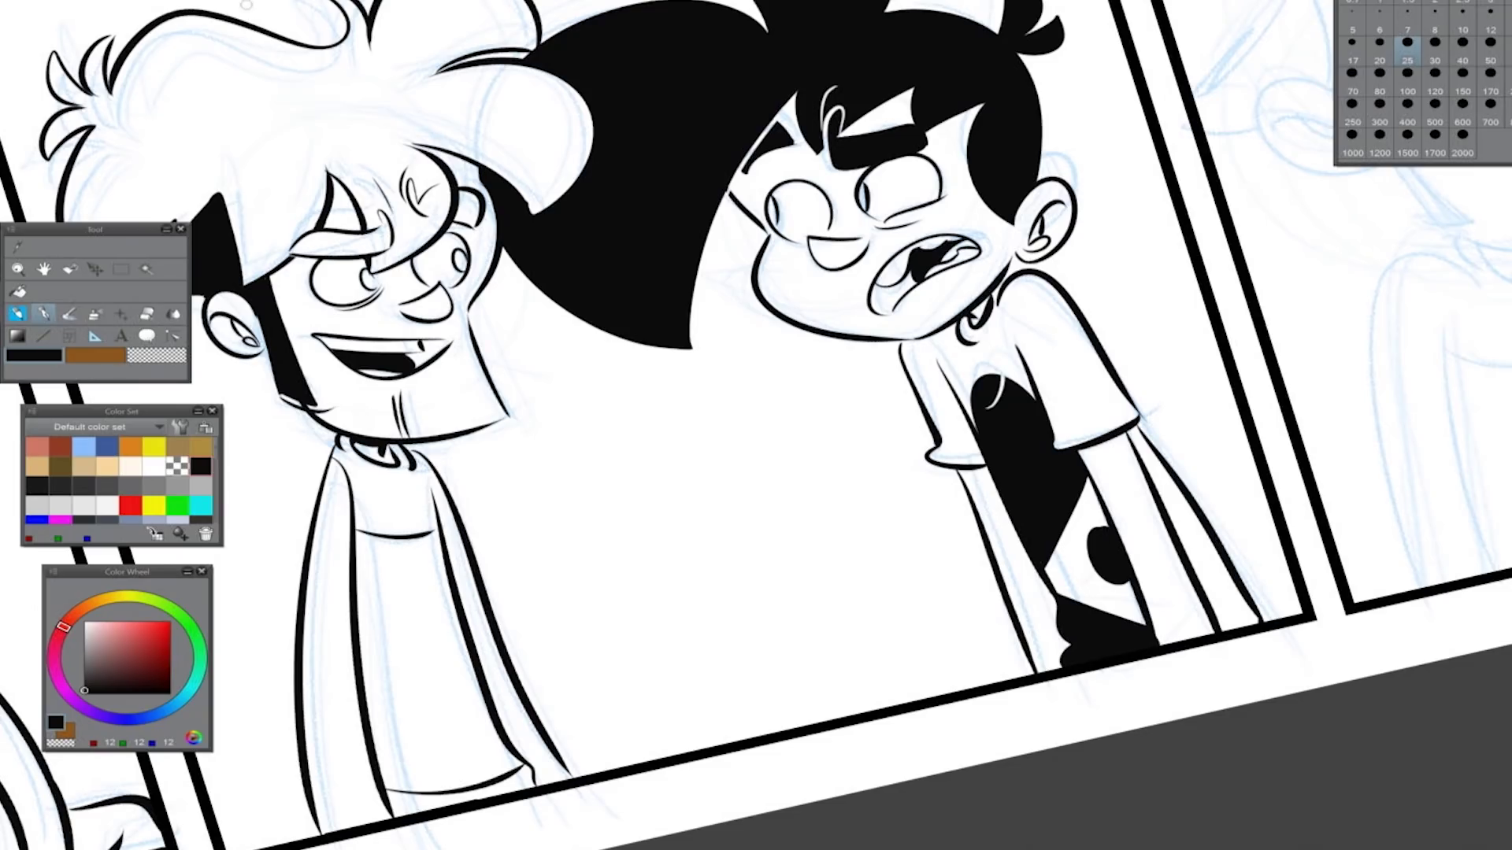
left_click_drag(801, 117, 779, 142)
Erase a thin curved gap through the black shape at the bottom of the dark-haired character's shirt
left_click_drag(1024, 394, 323, 544)
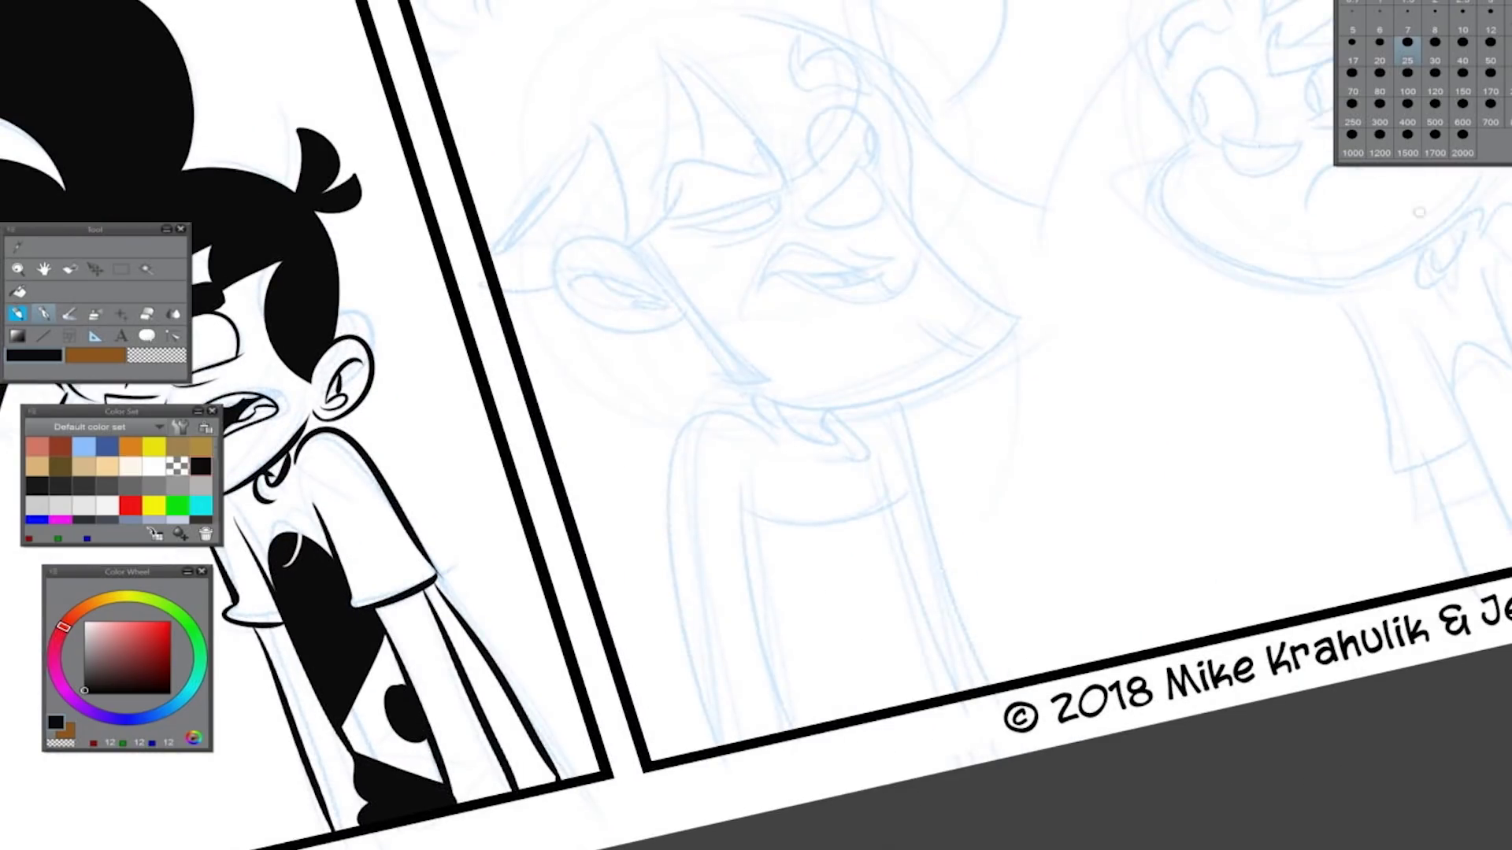
key("e")
mouse_move(370, 800)
left_mouse_down()
mouse_move(429, 787)
mouse_move(405, 782)
left_mouse_up()
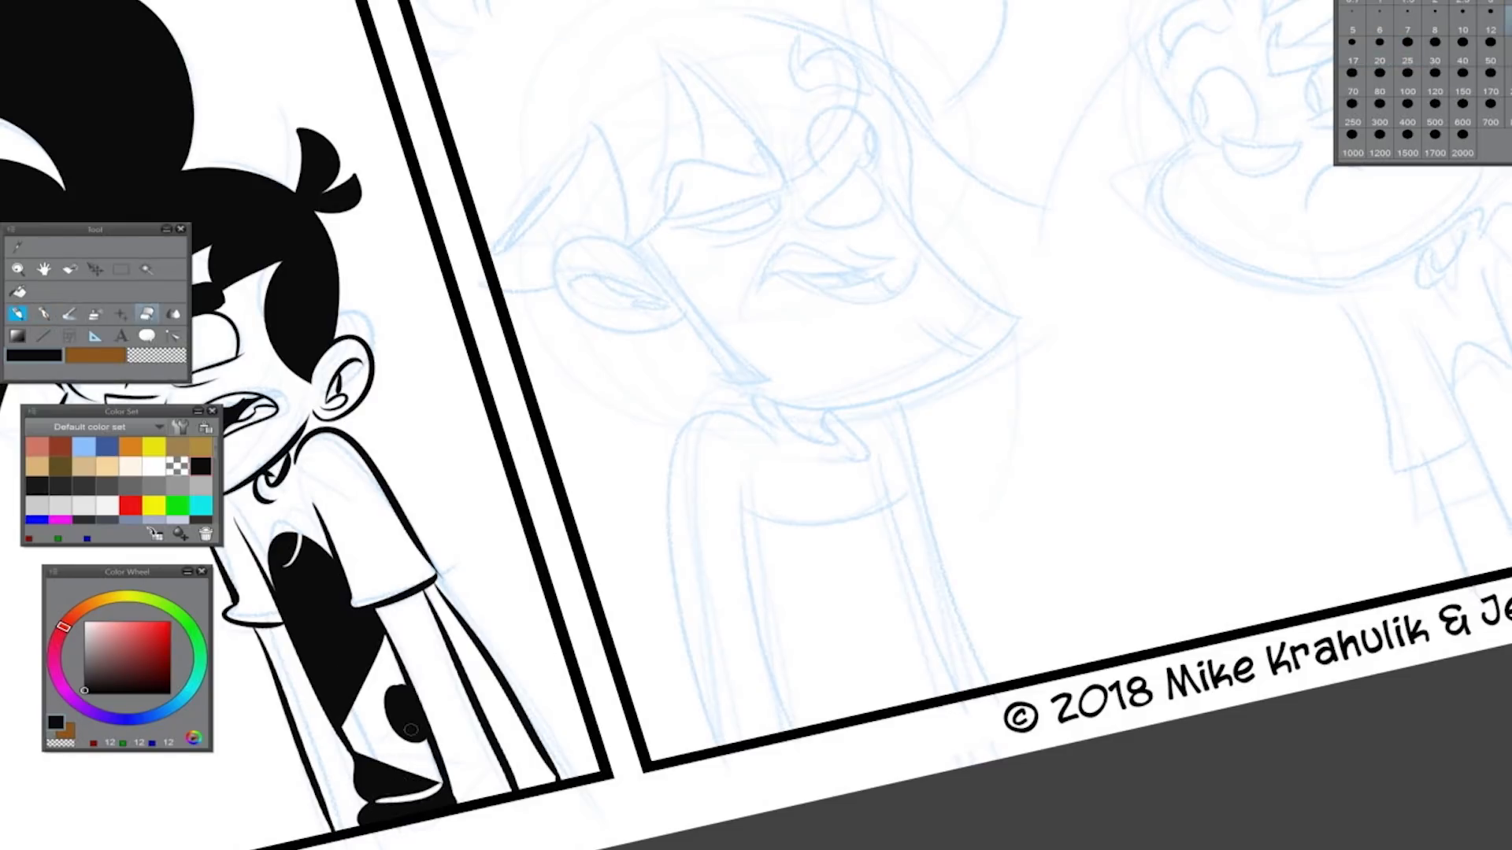
Ink the light-haired character's brow, cheek and pointed jaw outline in the third panel, along with the sideburn edges
key("p")
mouse_move(867, 94)
left_mouse_down()
mouse_move(843, 197)
mouse_move(780, 283)
left_mouse_up()
left_click_drag(778, 272, 802, 404)
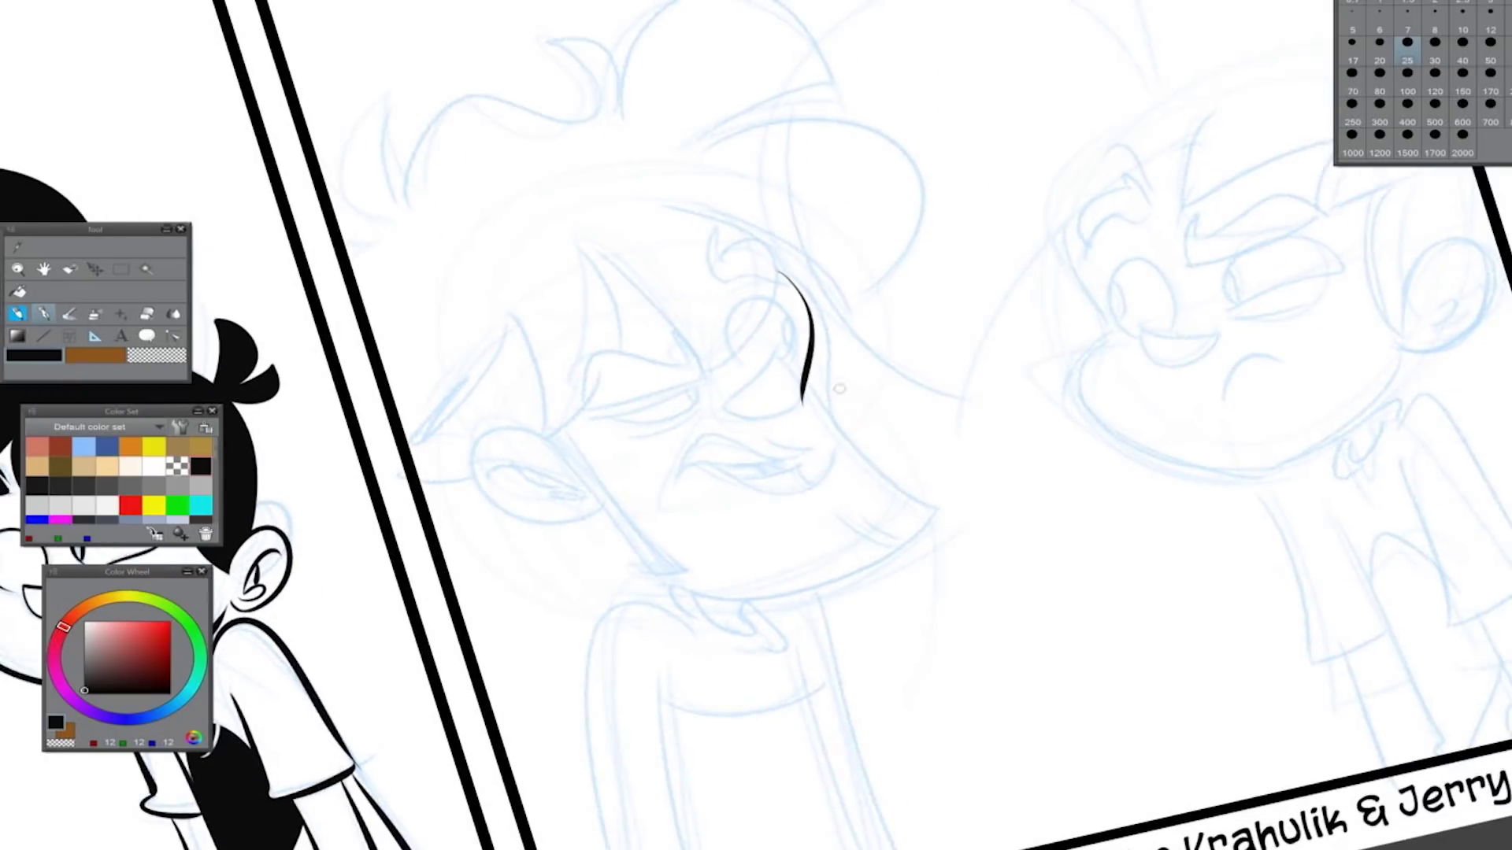
key("ctrl+z")
mouse_move(780, 253)
left_mouse_down()
mouse_move(828, 387)
mouse_move(923, 506)
left_mouse_up()
key("ctrl+z")
mouse_move(669, 598)
left_mouse_down()
mouse_move(918, 537)
mouse_move(658, 579)
left_mouse_up()
mouse_move(551, 445)
left_mouse_down()
mouse_move(646, 567)
mouse_move(703, 572)
left_mouse_up()
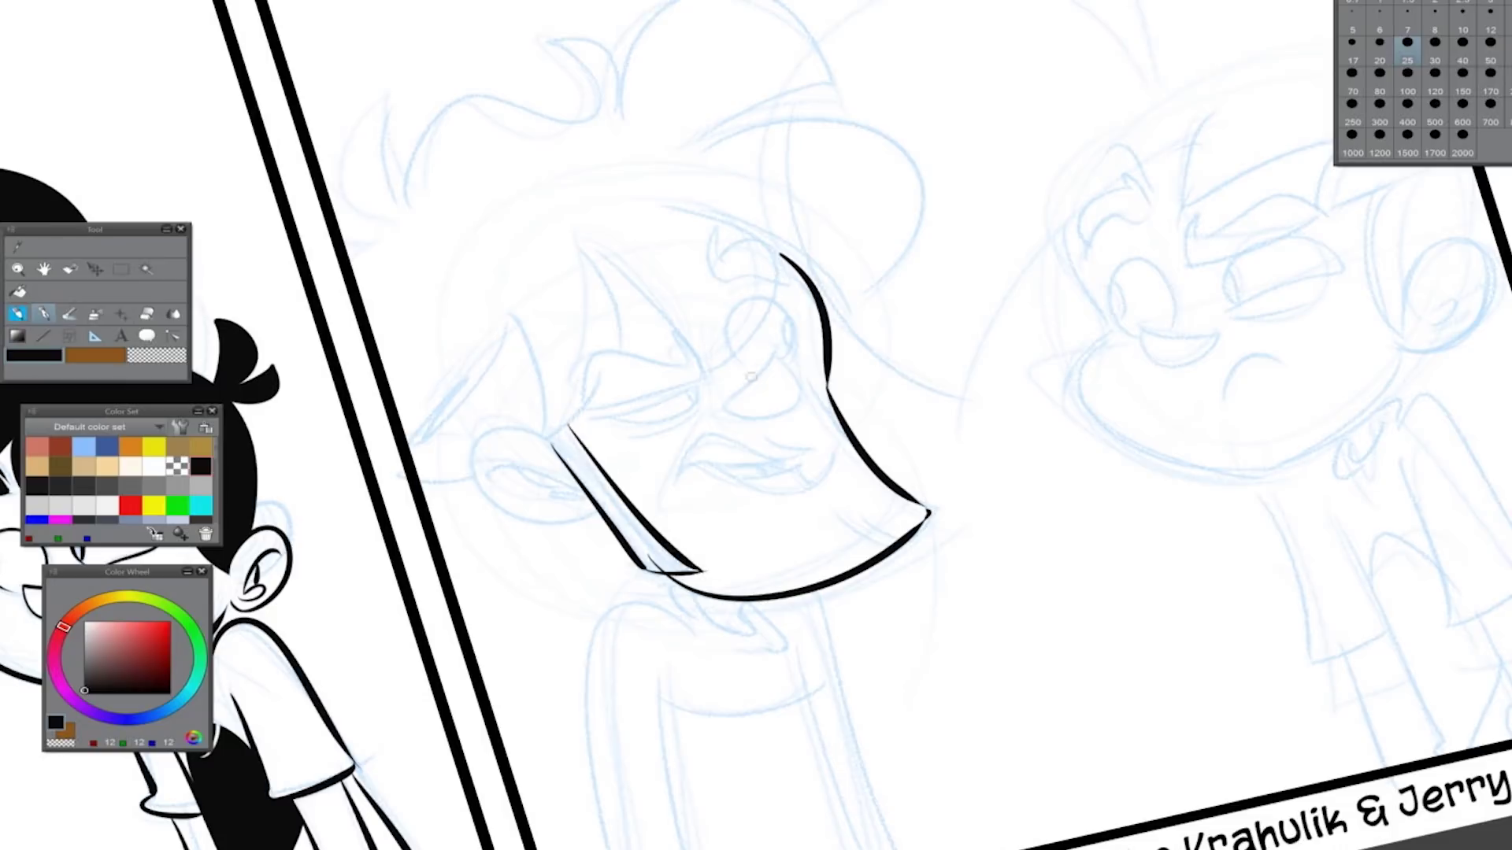
Ink the light-haired character's rounded nose, ear with inner folds, and pointed hairline in the third panel
left_click_drag(729, 398, 729, 409)
mouse_move(555, 437)
left_mouse_down()
mouse_move(573, 521)
mouse_move(591, 512)
left_mouse_up()
key("ctrl+z")
left_click_drag(488, 482, 587, 500)
mouse_move(555, 496)
left_mouse_down()
mouse_move(600, 262)
mouse_move(699, 380)
left_mouse_up()
Ink the light-haired character's swept fringe, the two large front curls and the wavy top of the hair
mouse_move(654, 211)
left_mouse_down()
mouse_move(778, 299)
mouse_move(836, 308)
left_mouse_up()
mouse_move(705, 143)
left_mouse_down()
mouse_move(846, 308)
mouse_move(856, 98)
left_mouse_up()
mouse_move(858, 99)
left_mouse_down()
mouse_move(644, 99)
mouse_move(566, 39)
left_mouse_up()
left_click_drag(613, 78, 371, 197)
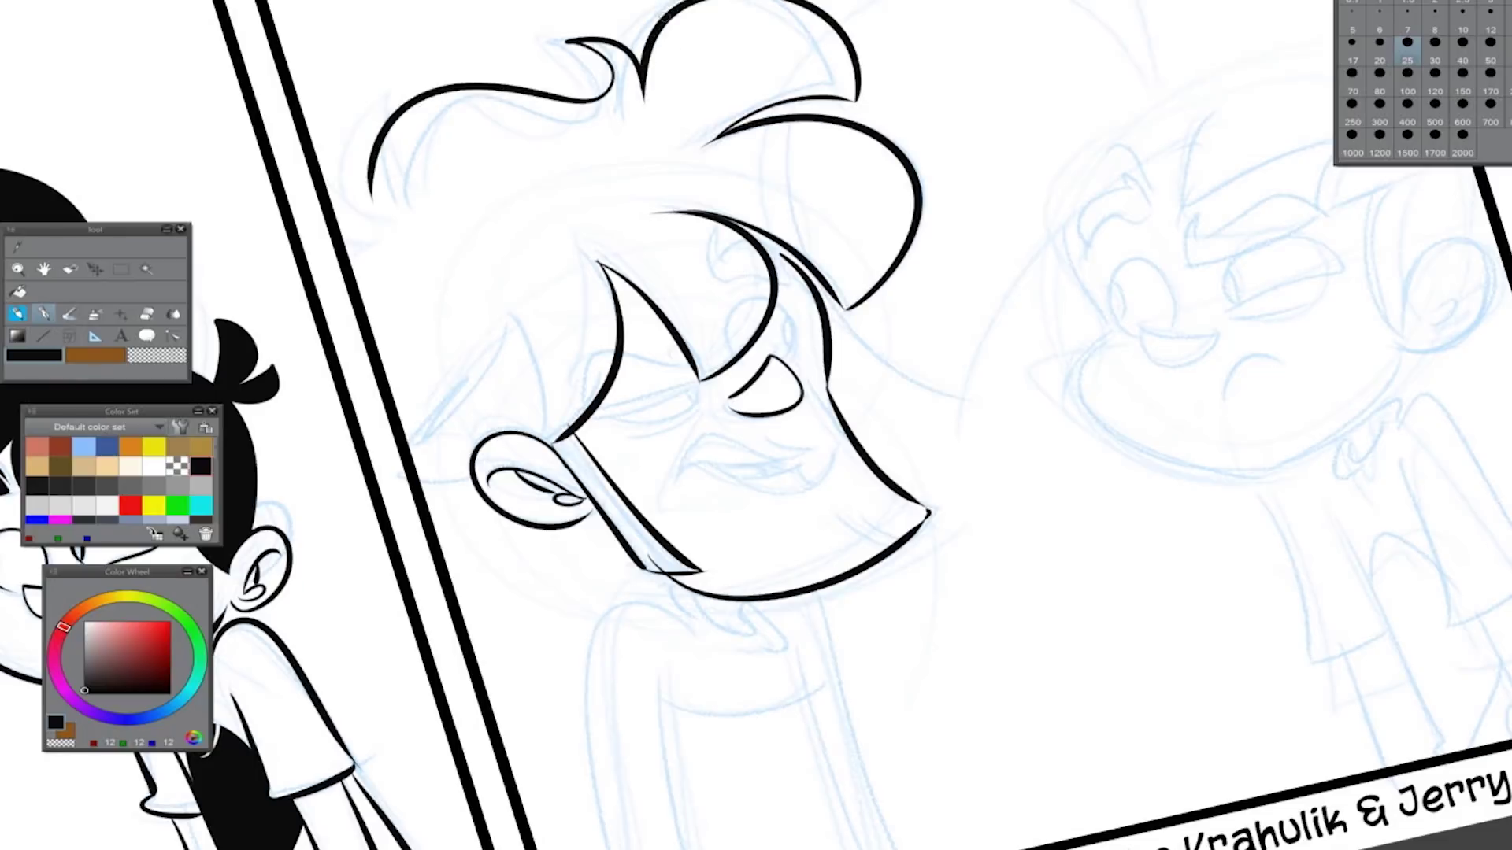
key("ctrl+z")
key("ctrl+z")
left_click_drag(640, 85, 597, 44)
left_click_drag(555, 53, 398, 189)
Ink the small spiky tufts at the back of the light-haired character's hair
left_click_drag(392, 111, 398, 187)
left_click_drag(370, 120, 370, 195)
left_click_drag(318, 146, 368, 206)
mouse_move(313, 224)
left_mouse_down()
mouse_move(347, 203)
mouse_move(325, 251)
left_mouse_up()
Outline the hair behind the light-haired character's ear, fill it and the sideburn with black, and refine the sideburn's tip
left_click_drag(414, 466, 473, 480)
key("ctrl+z")
left_click_drag(418, 482, 480, 498)
key("ctrl+z")
mouse_move(504, 307)
left_mouse_down()
mouse_move(550, 441)
mouse_move(413, 441)
left_mouse_up()
left_click_drag(440, 346, 399, 448)
left_click_drag(429, 394, 409, 488)
key("g")
left_click(542, 383)
left_click(559, 452)
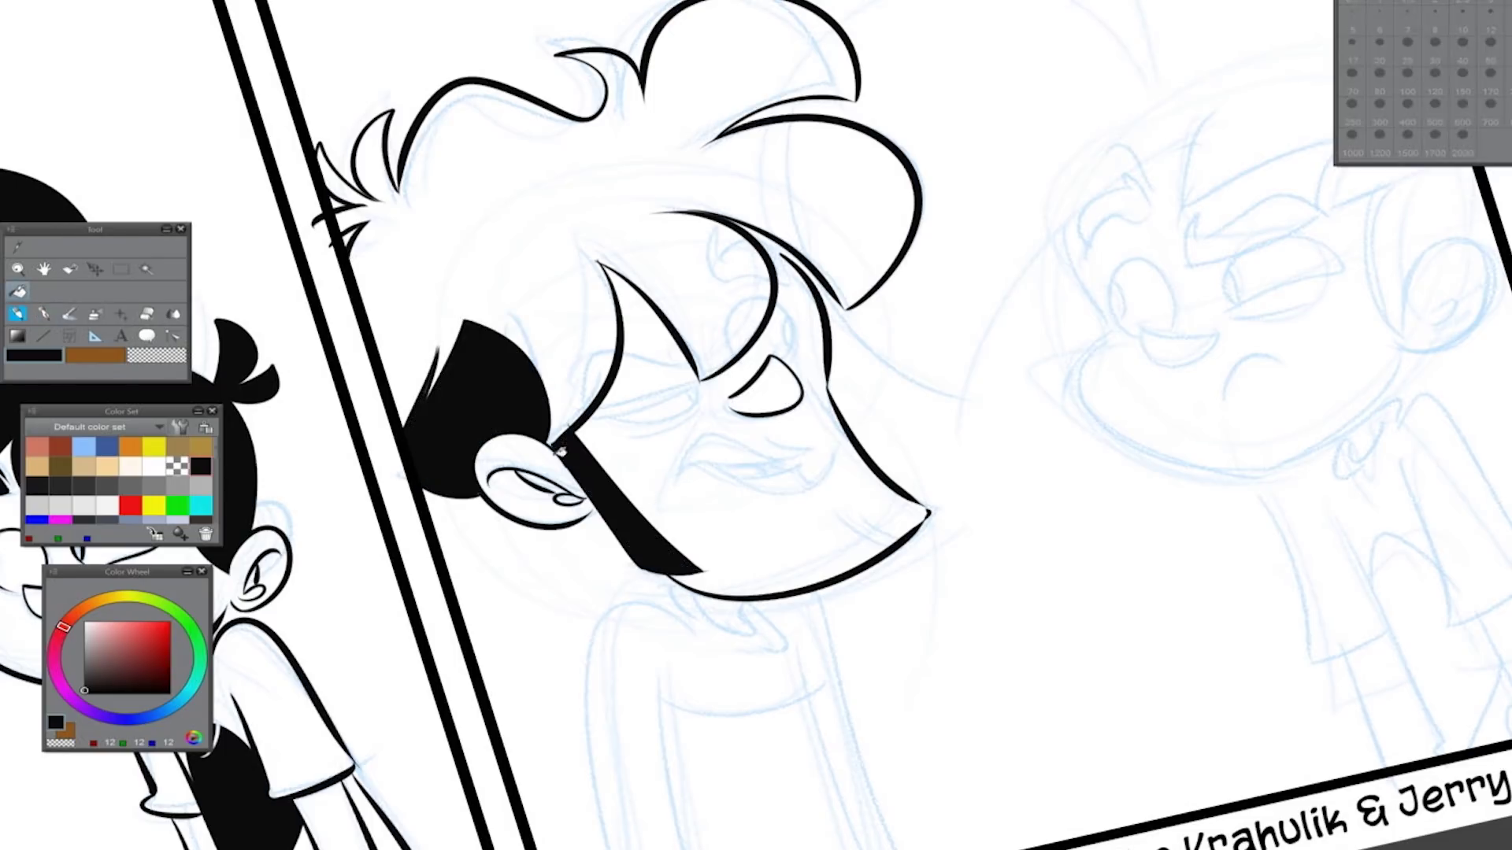
key("p")
left_click_drag(620, 447, 712, 568)
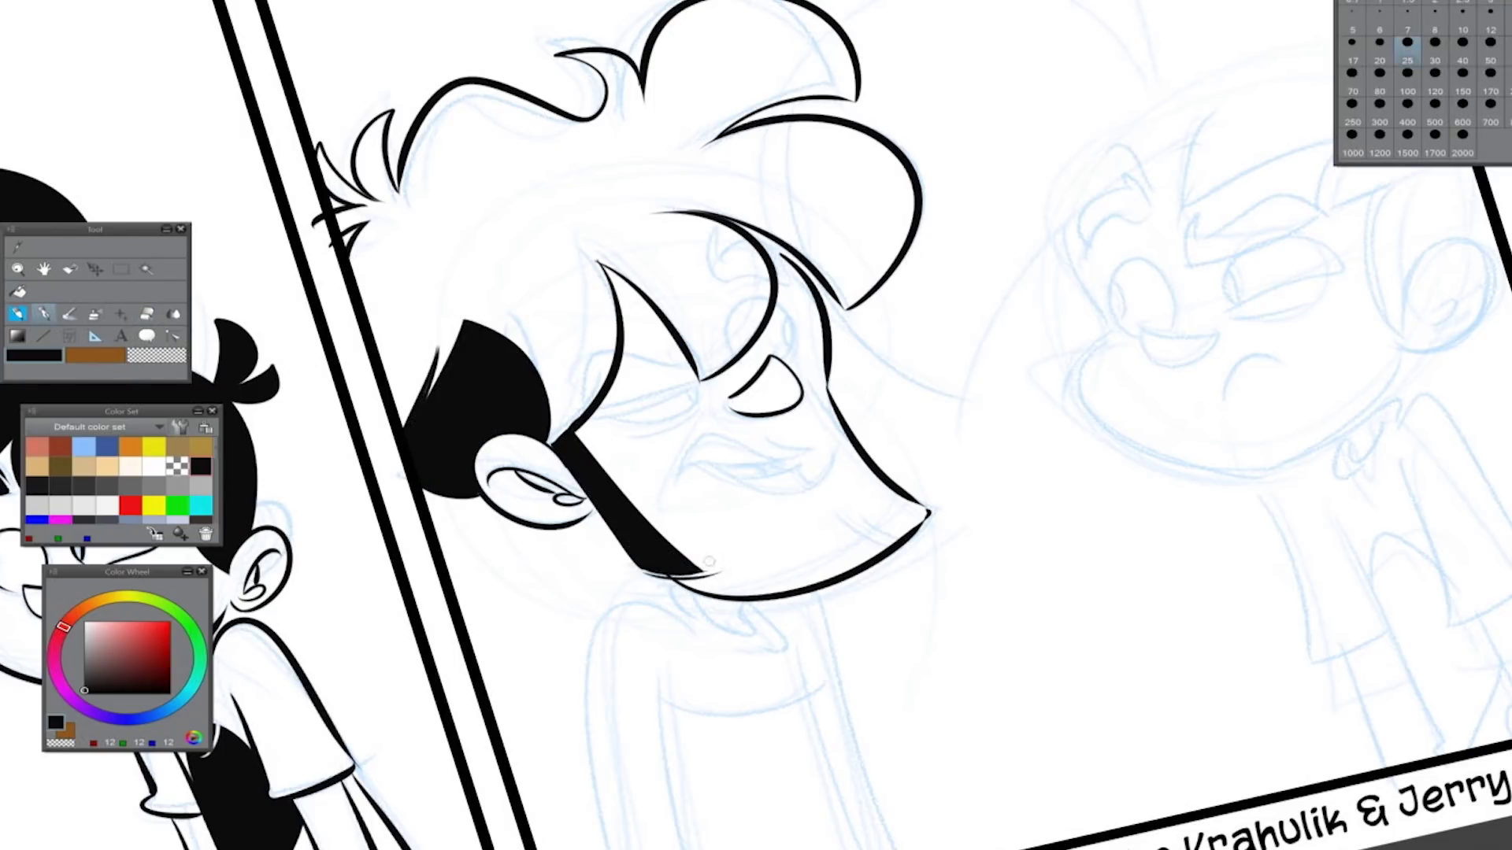
Ink the light-haired character's sneering mouth with teeth and a black interior, and add the chin cleft
mouse_move(767, 430)
left_mouse_down()
mouse_move(805, 440)
mouse_move(677, 453)
mouse_move(668, 477)
left_mouse_up()
mouse_move(669, 480)
left_mouse_down()
mouse_move(827, 450)
mouse_move(676, 461)
left_mouse_up()
key("ctrl+z")
left_click_drag(787, 443, 760, 457)
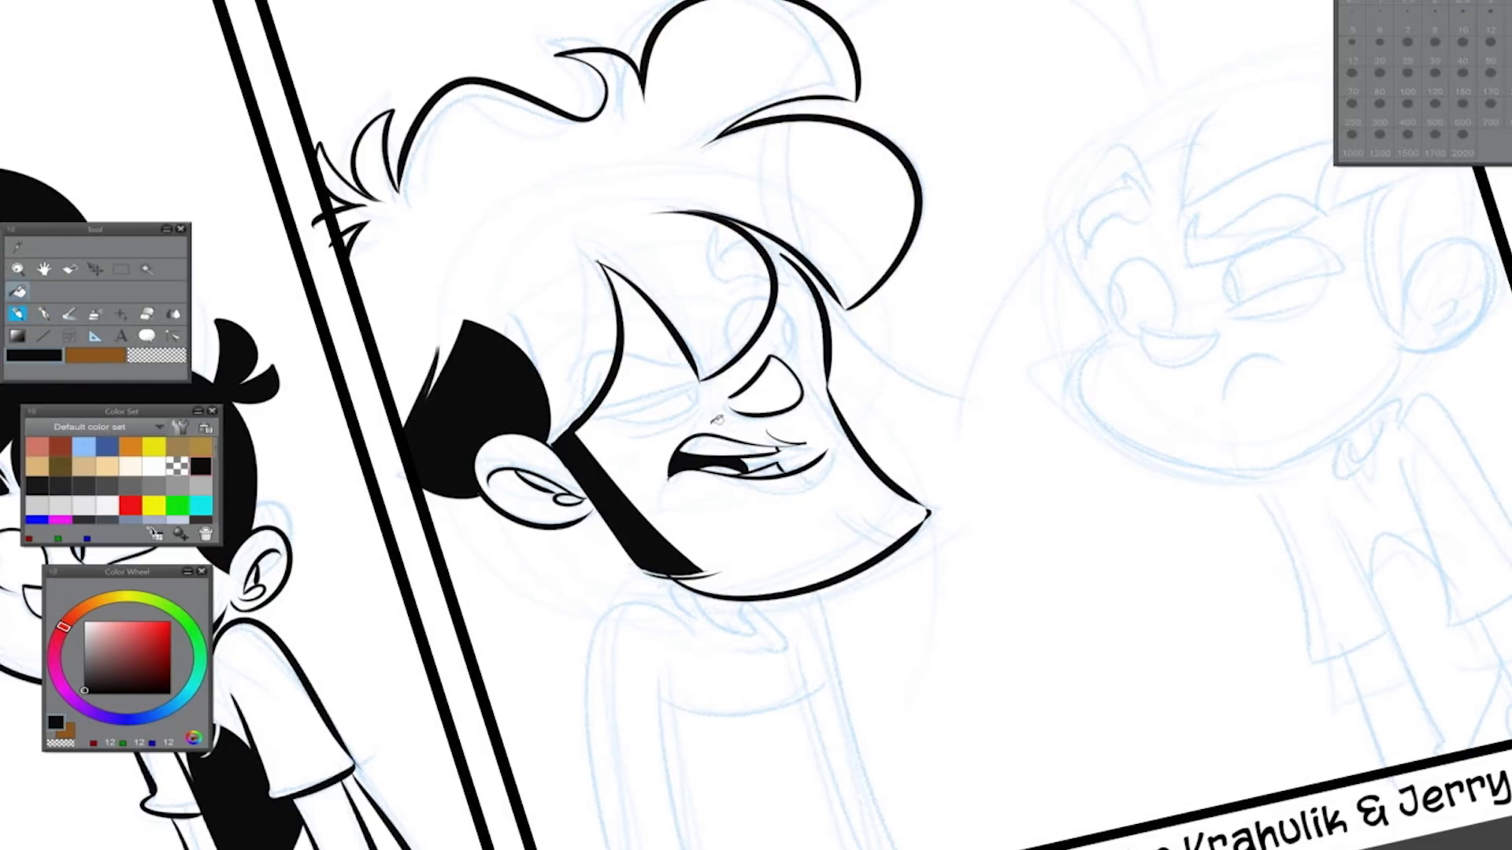
left_click_drag(826, 494, 884, 540)
mouse_move(666, 368)
left_mouse_down()
mouse_move(630, 414)
mouse_move(701, 430)
left_mouse_up()
left_click_drag(805, 370, 772, 312)
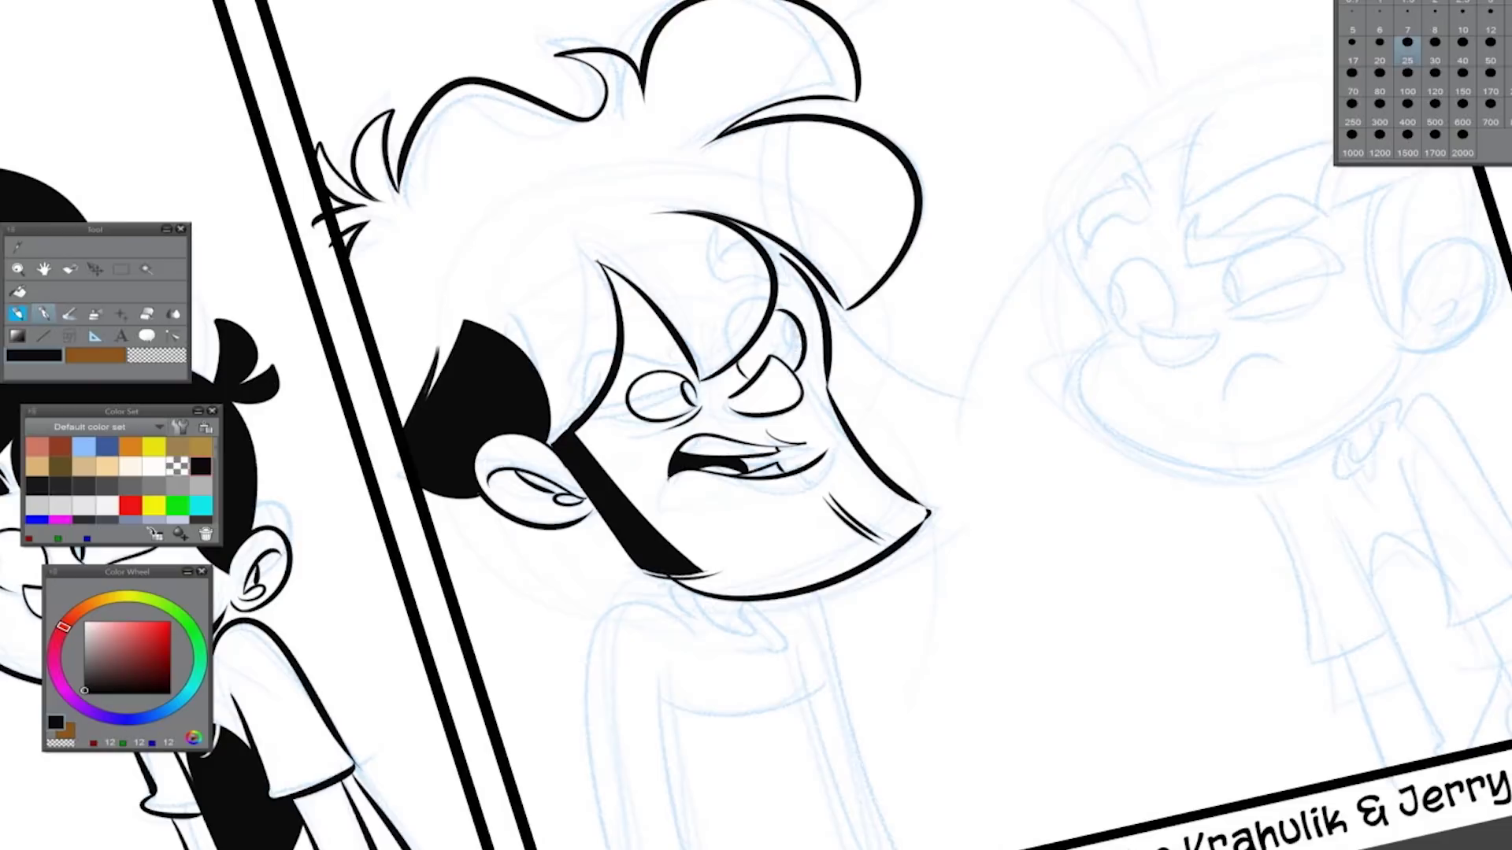
key("ctrl+z")
key("ctrl+z")
key("ctrl+z")
key("ctrl+z")
mouse_move(617, 409)
left_mouse_down()
mouse_move(697, 385)
mouse_move(693, 397)
mouse_move(693, 381)
left_mouse_up()
key("ctrl+z")
key("ctrl+z")
Ink the light-haired character's squinting near eye and lowered eyebrow with its frown crease, and erase the overlapping lines
left_click_drag(612, 417, 688, 389)
left_click_drag(642, 437, 701, 394)
mouse_move(587, 406)
left_mouse_down()
mouse_move(709, 370)
mouse_move(587, 376)
mouse_move(681, 346)
left_mouse_up()
left_click_drag(677, 340, 709, 309)
key("e")
left_click_drag(590, 403, 624, 366)
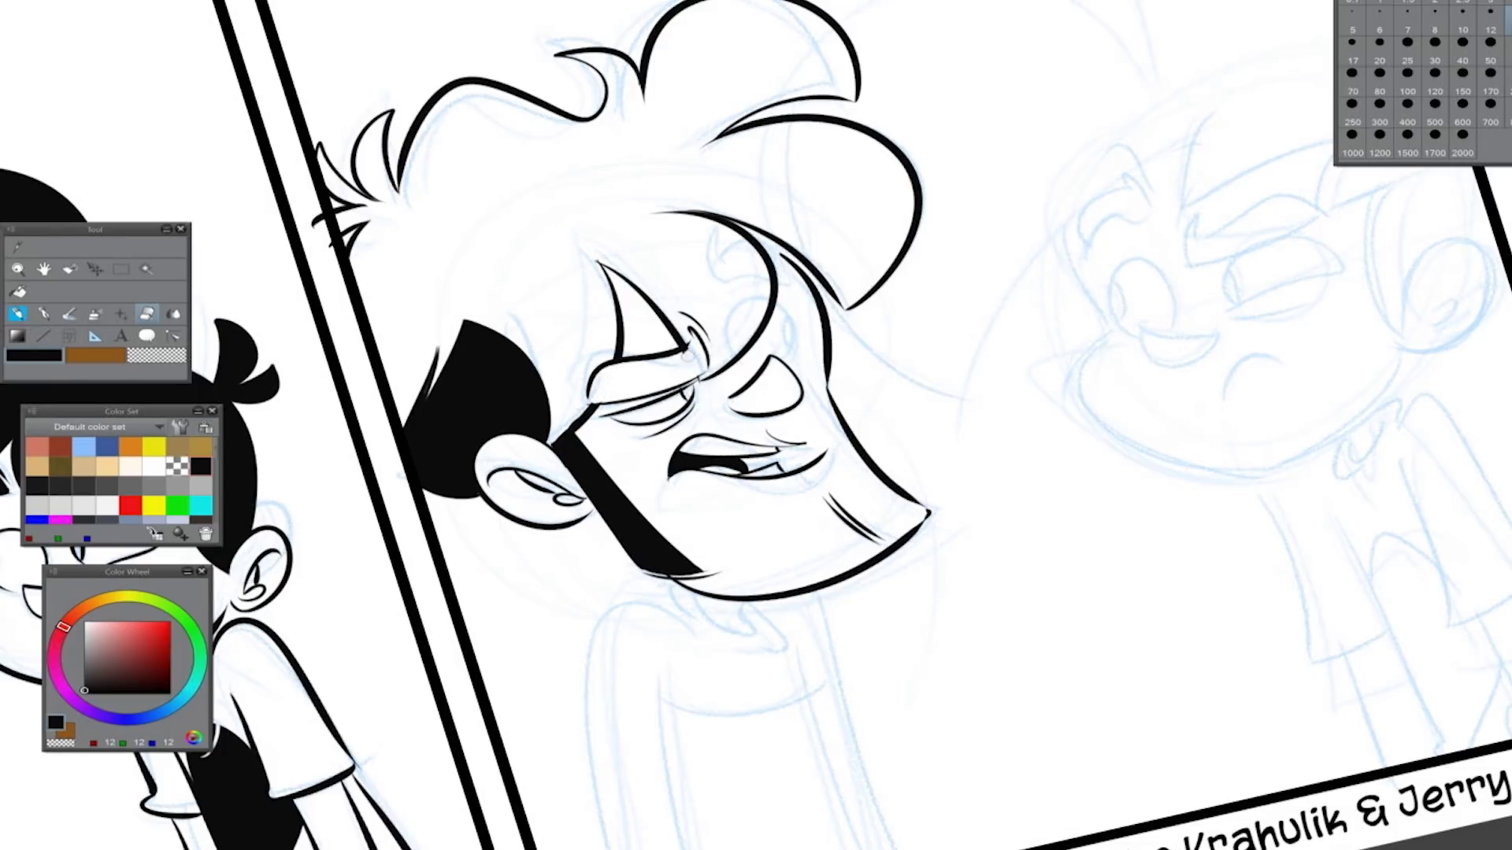
Ink the light-haired character's far eye and the raised far eyebrow's curved lines showing over the fringe
left_click(44, 314)
mouse_move(793, 306)
left_mouse_down()
mouse_move(781, 361)
mouse_move(740, 369)
mouse_move(786, 346)
left_mouse_up()
mouse_move(721, 269)
left_mouse_down()
mouse_move(741, 255)
mouse_move(707, 303)
left_mouse_up()
left_click_drag(726, 221, 696, 288)
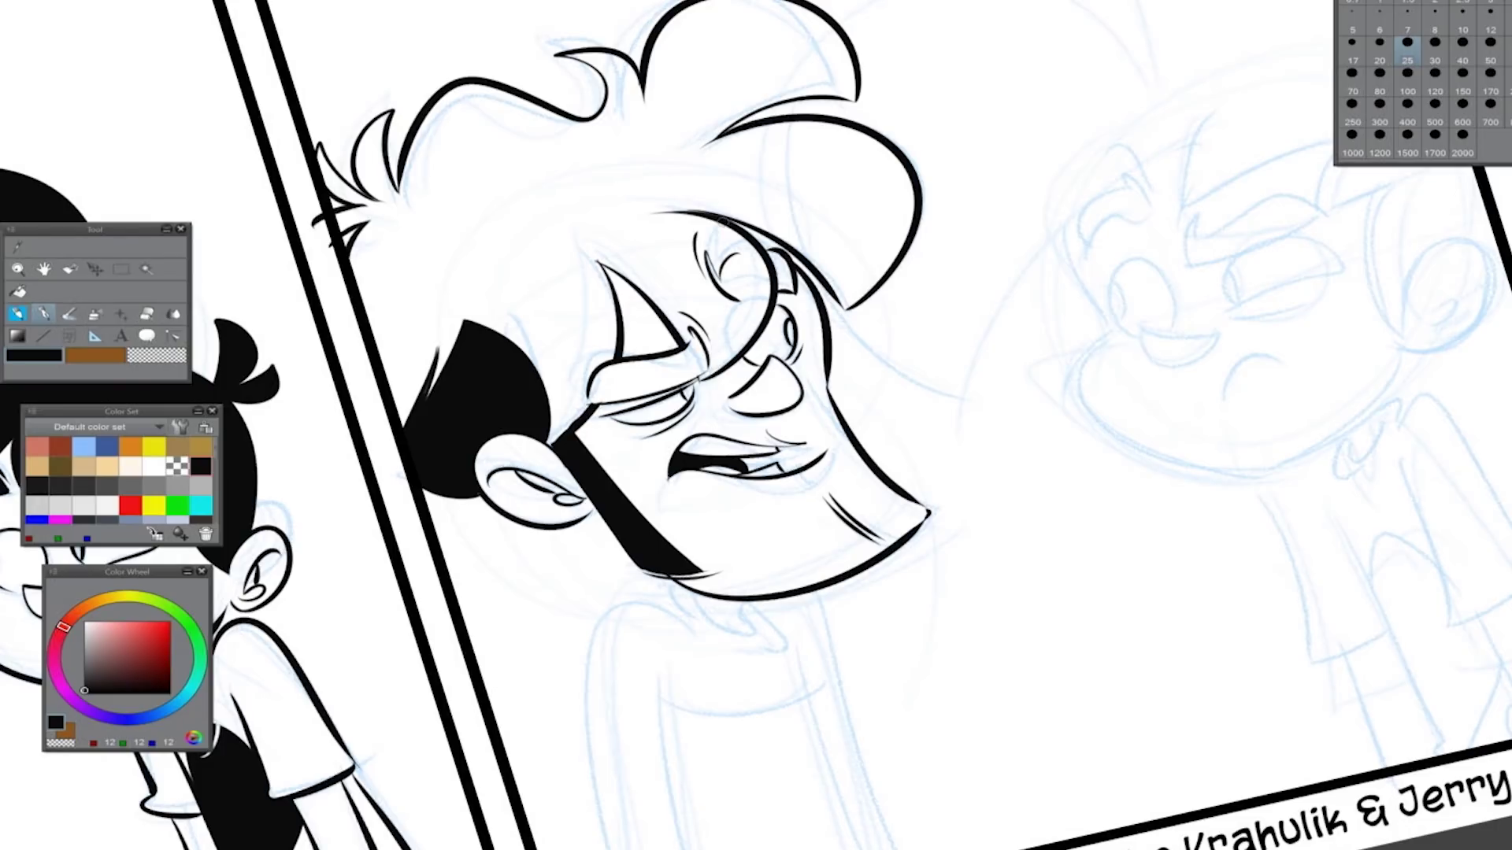
Ink the small curved neck marks under the light-haired character's jaw in the third panel
mouse_move(697, 592)
left_mouse_down()
mouse_move(763, 622)
mouse_move(748, 612)
left_mouse_up()
left_click_drag(675, 584, 693, 618)
left_click_drag(754, 600, 788, 629)
left_click_drag(678, 602, 587, 849)
key("ctrl+z")
key("ctrl+z")
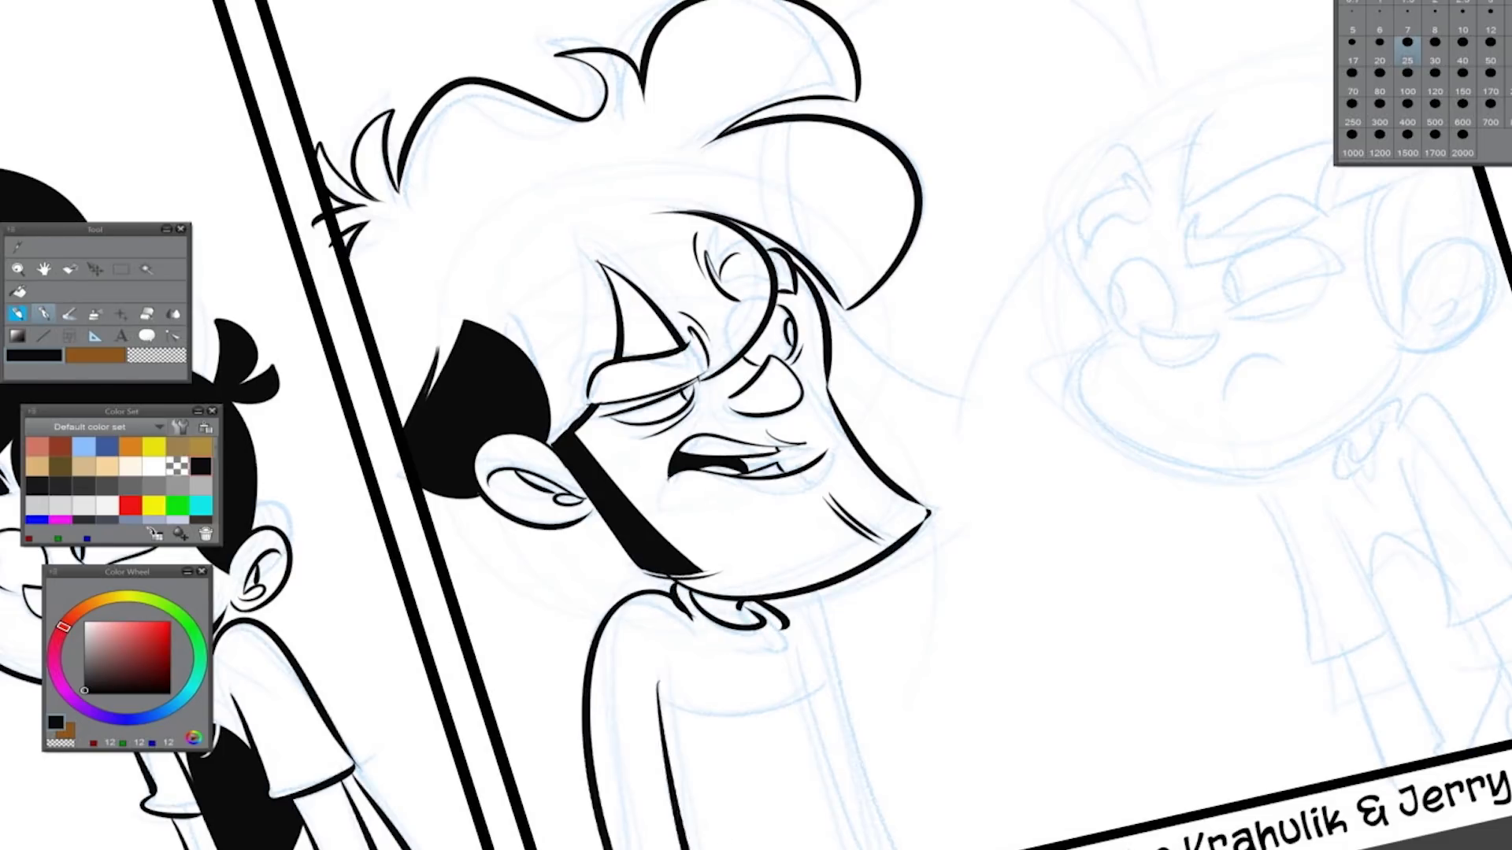
key("ctrl+z")
Ink the light-haired character's shoulders, arms and torso sides with the curved line across the chest, and touch up the neck
left_click_drag(674, 604, 587, 848)
left_click_drag(682, 677, 666, 849)
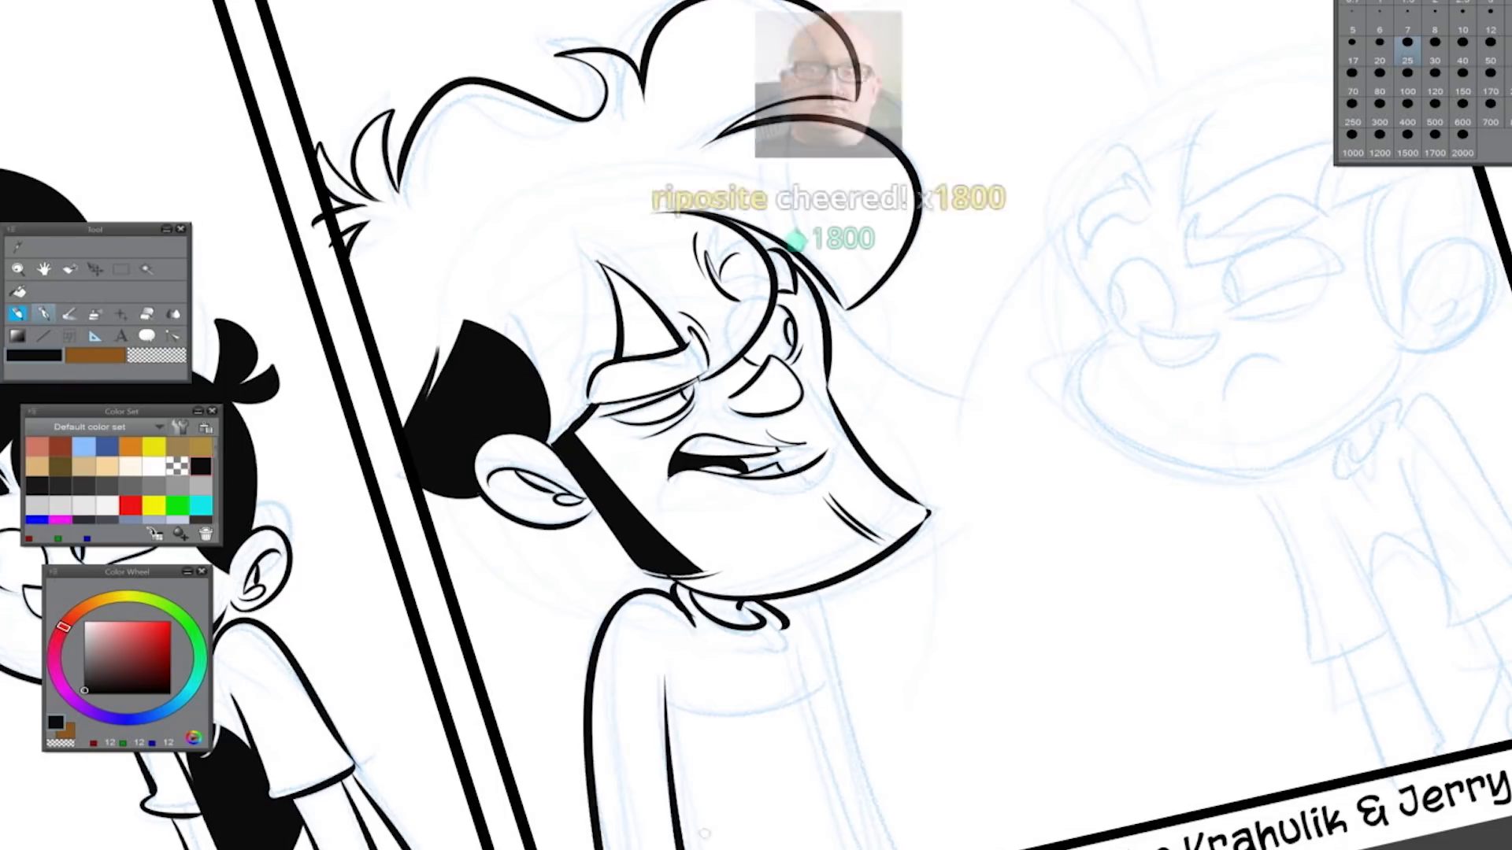
left_click_drag(803, 654, 858, 849)
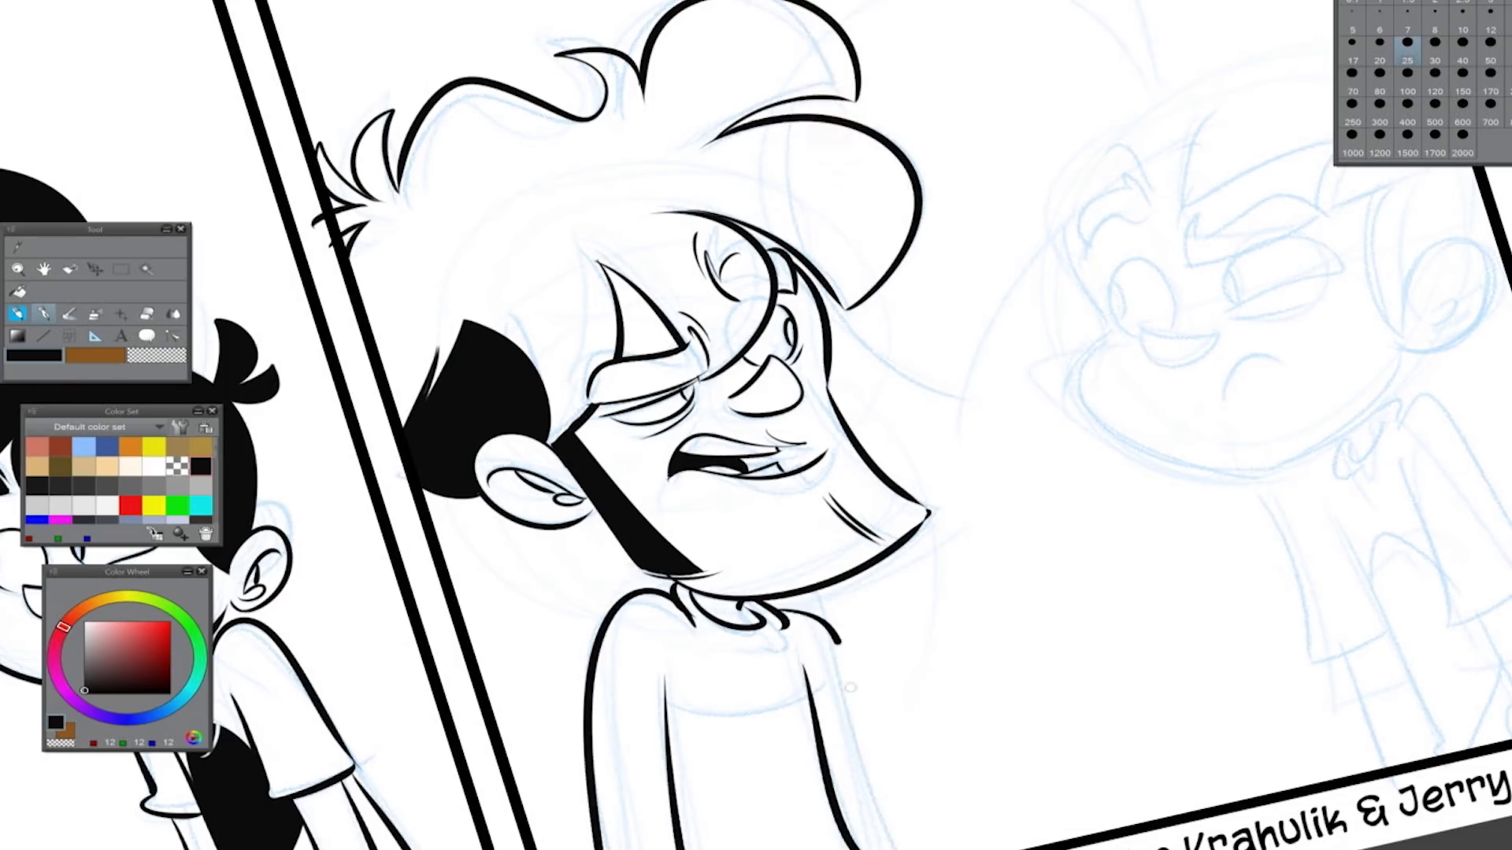
left_click_drag(667, 713, 807, 703)
key("e")
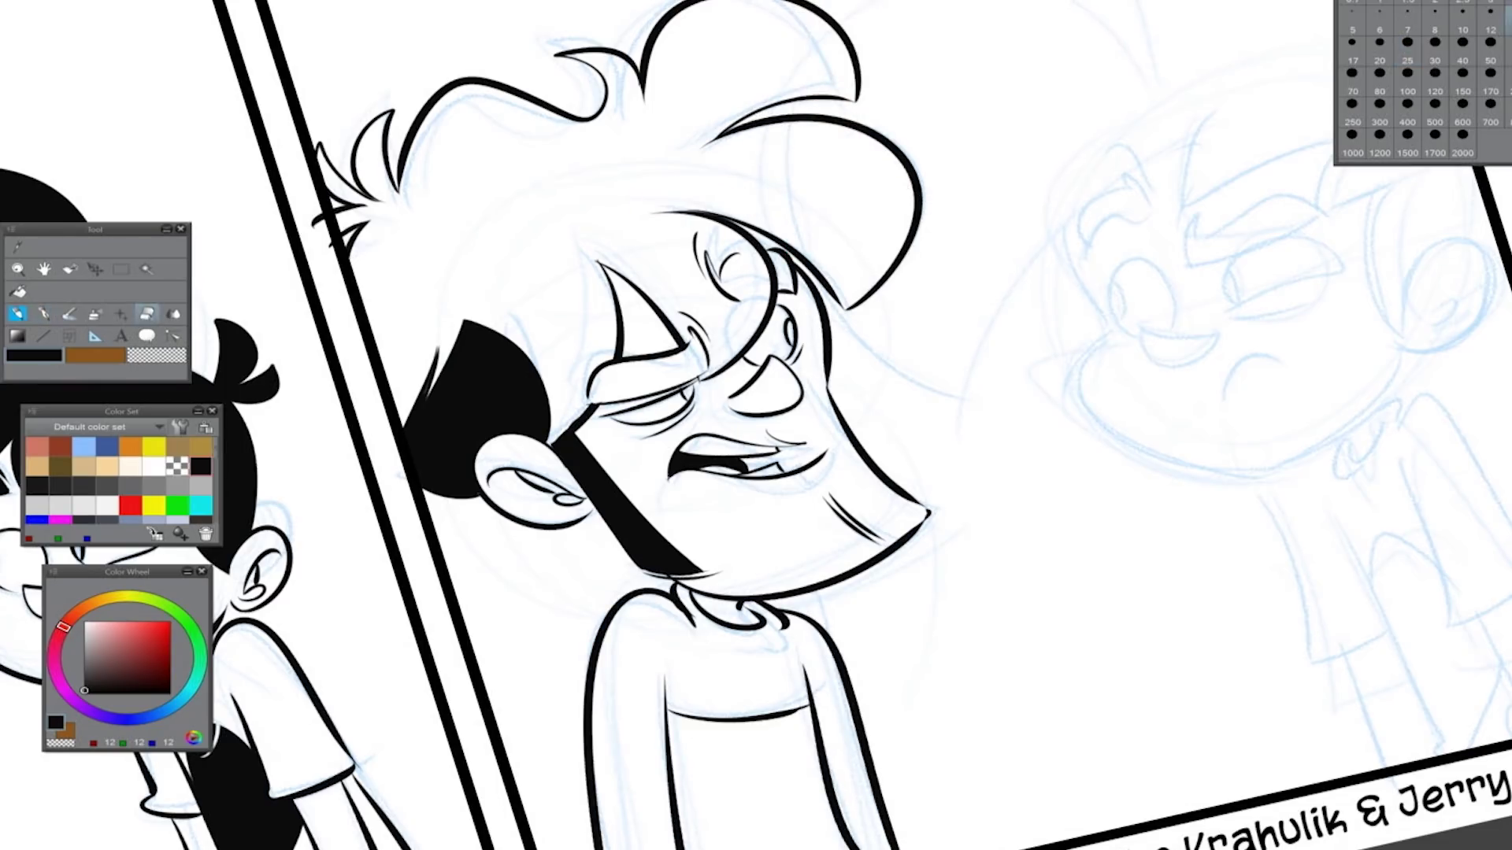
key("p")
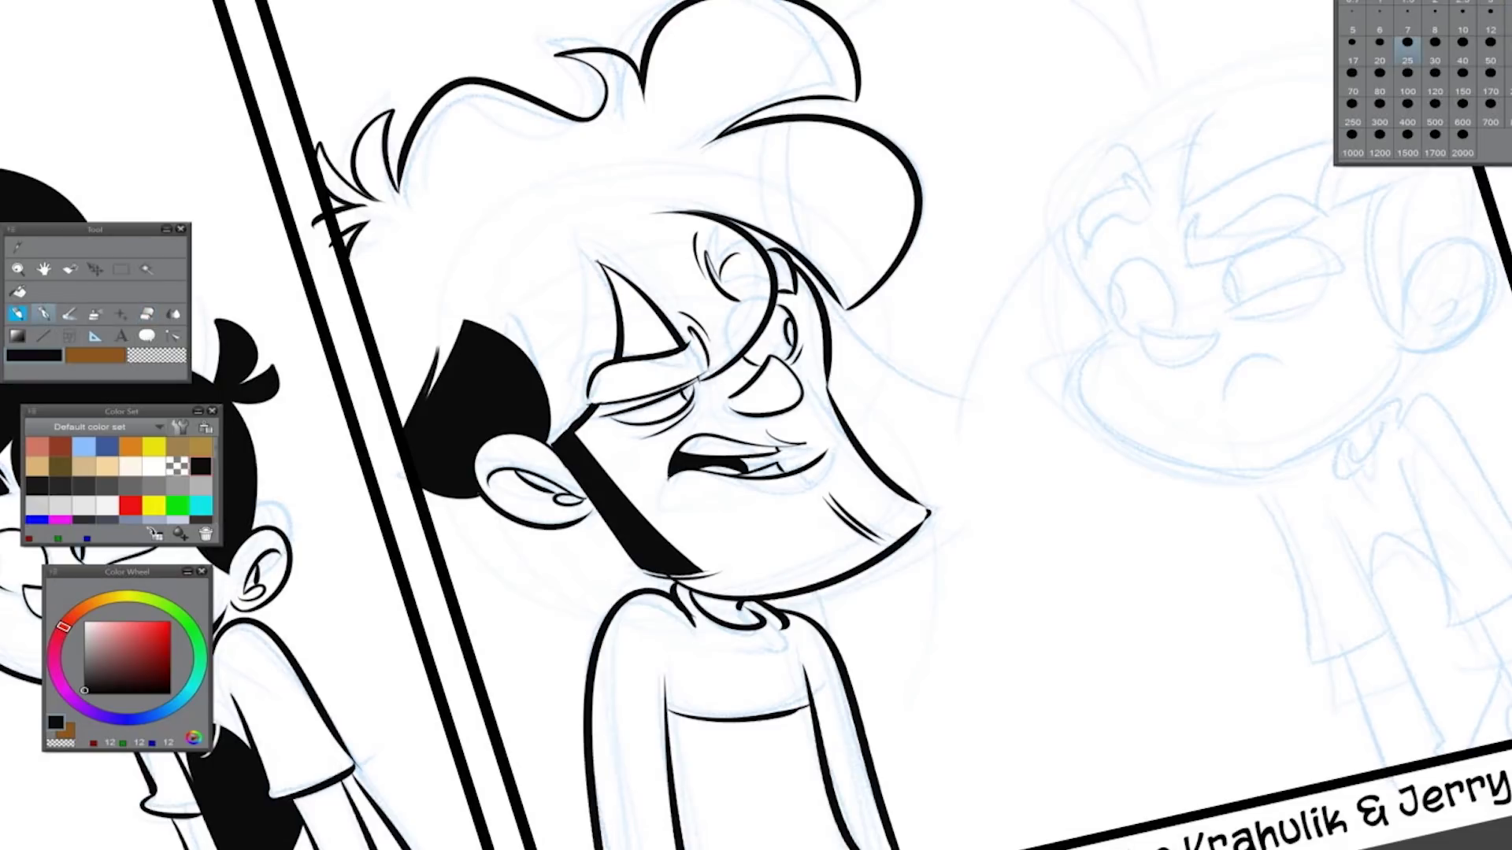
left_click_drag(699, 597, 737, 601)
Ink the dark-haired character's face outline from forehead to jaw and the ear with its inner folds in the third panel
scroll(756, 426, "down", 2)
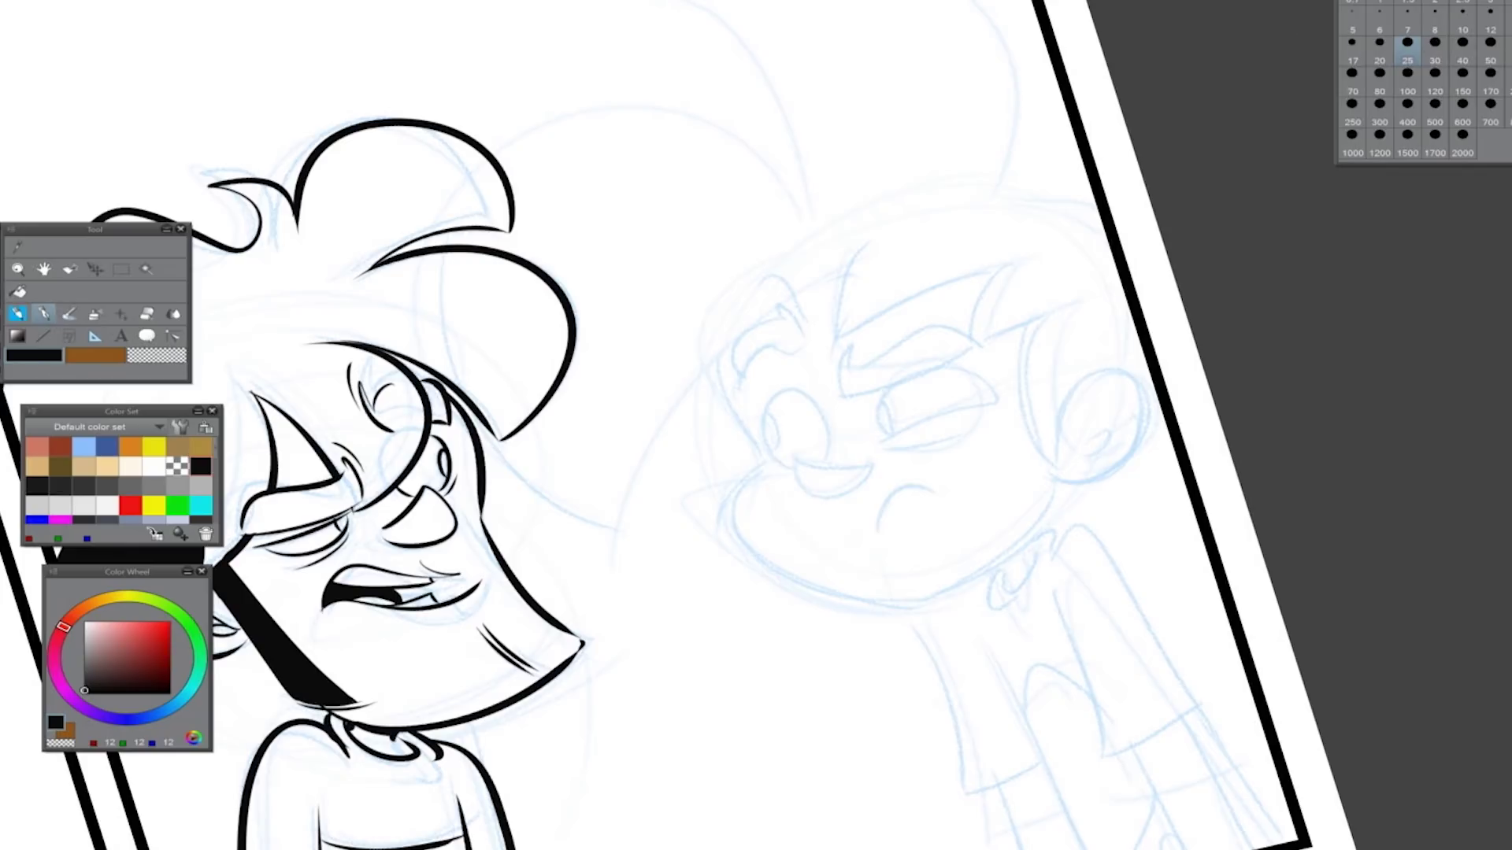
mouse_move(708, 366)
left_mouse_down()
mouse_move(763, 458)
mouse_move(952, 589)
mouse_move(768, 458)
mouse_move(949, 587)
mouse_move(1054, 466)
mouse_move(1139, 443)
mouse_move(1061, 482)
left_mouse_up()
left_click_drag(1126, 410, 1073, 460)
left_click_drag(1096, 417, 1095, 450)
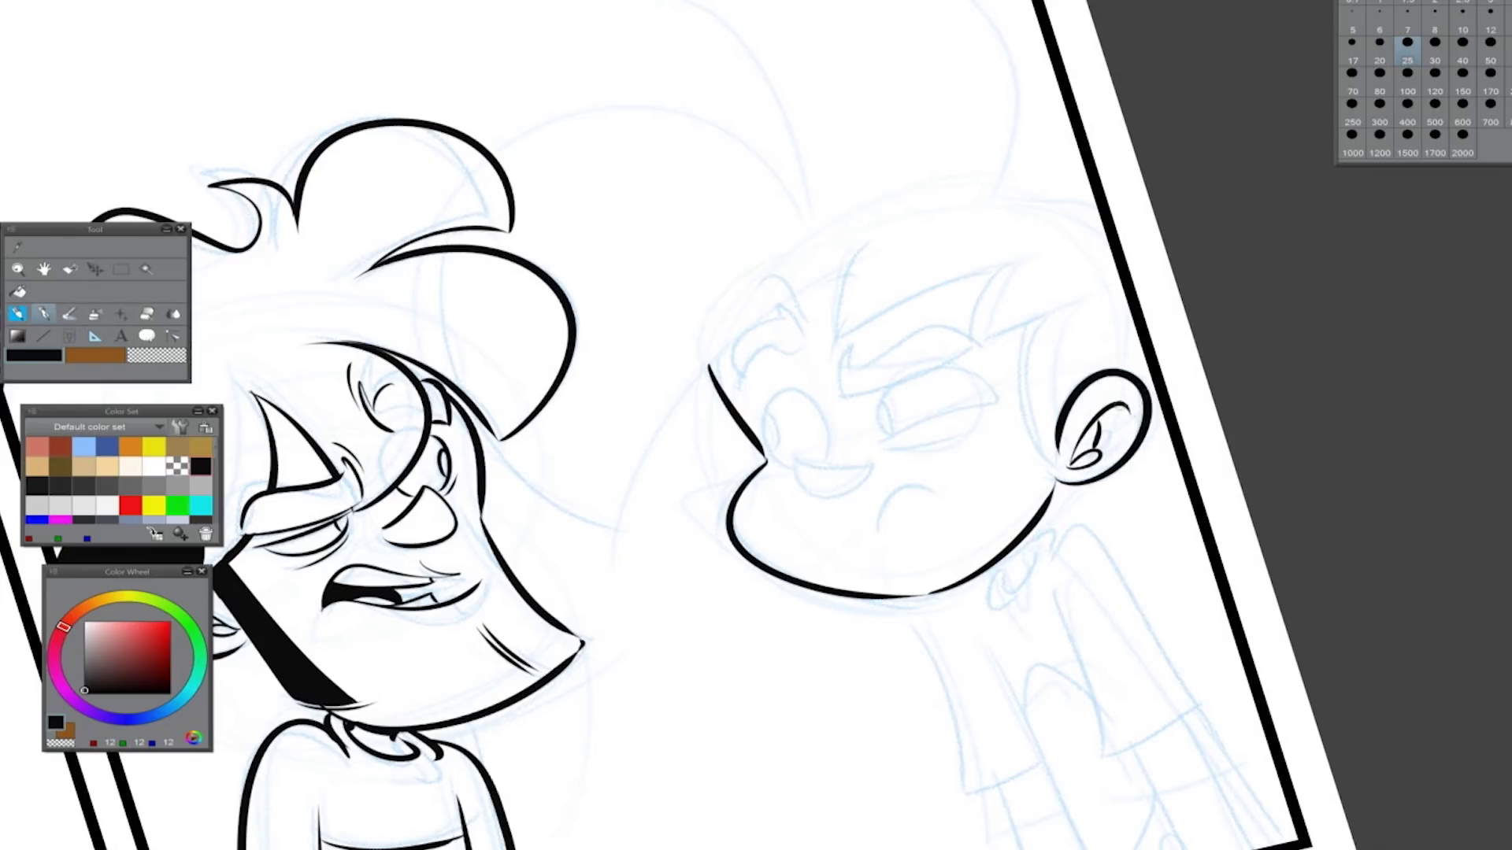
Ink the dark-haired character's side hairline and the jagged fringe across the forehead
left_click_drag(1008, 318, 1059, 461)
mouse_move(960, 279)
left_mouse_down()
mouse_move(968, 348)
mouse_move(1014, 319)
left_mouse_up()
mouse_move(848, 259)
left_mouse_down()
mouse_move(820, 370)
mouse_move(973, 270)
left_mouse_up()
key("ctrl+z")
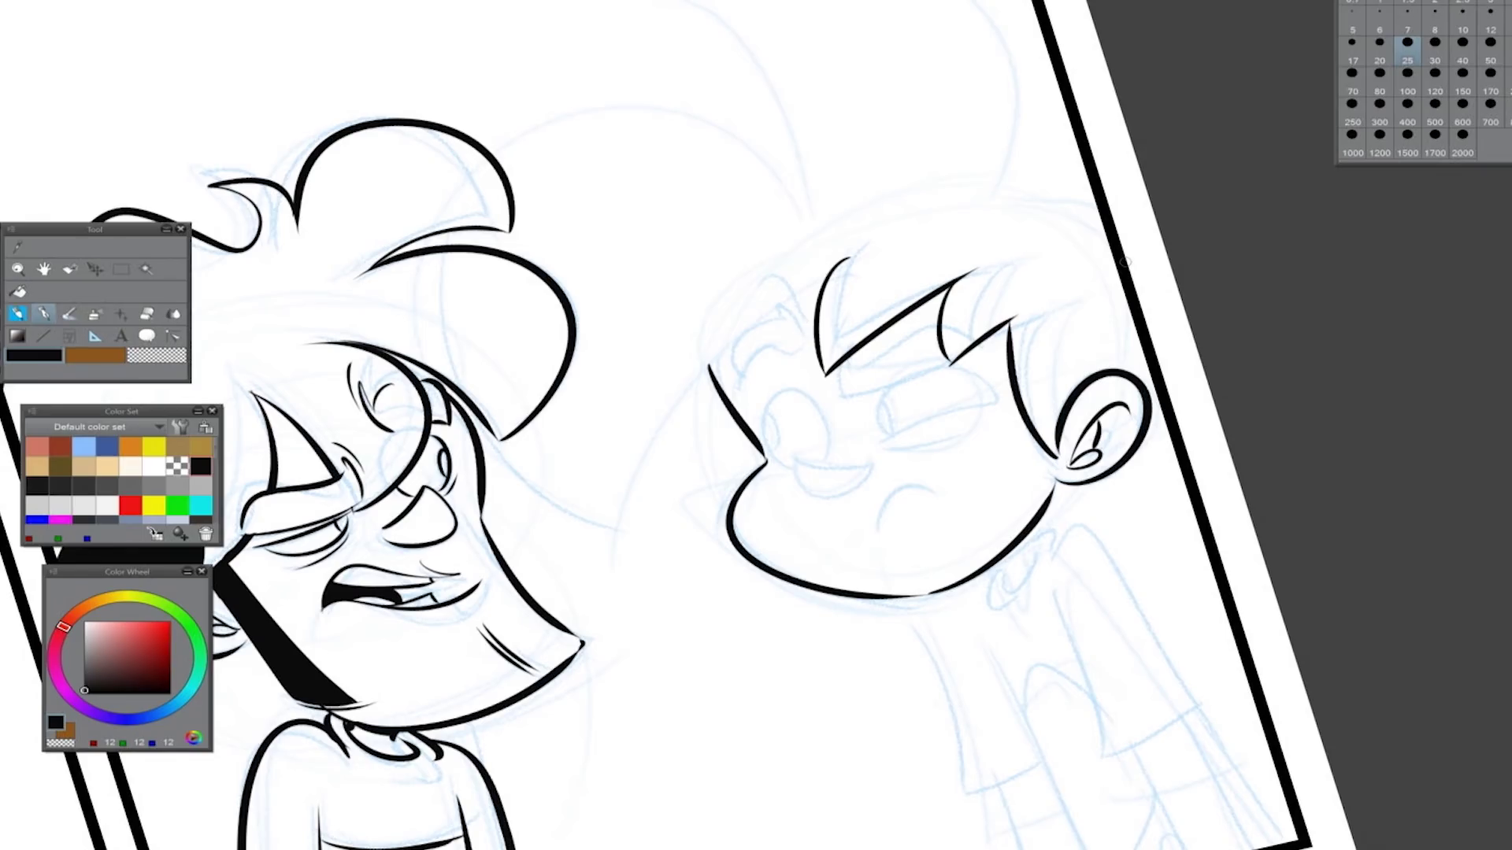
Ink the outline of the dark-haired character's two large sweeping hair locks and the back of the head
left_click_drag(708, 394, 811, 586)
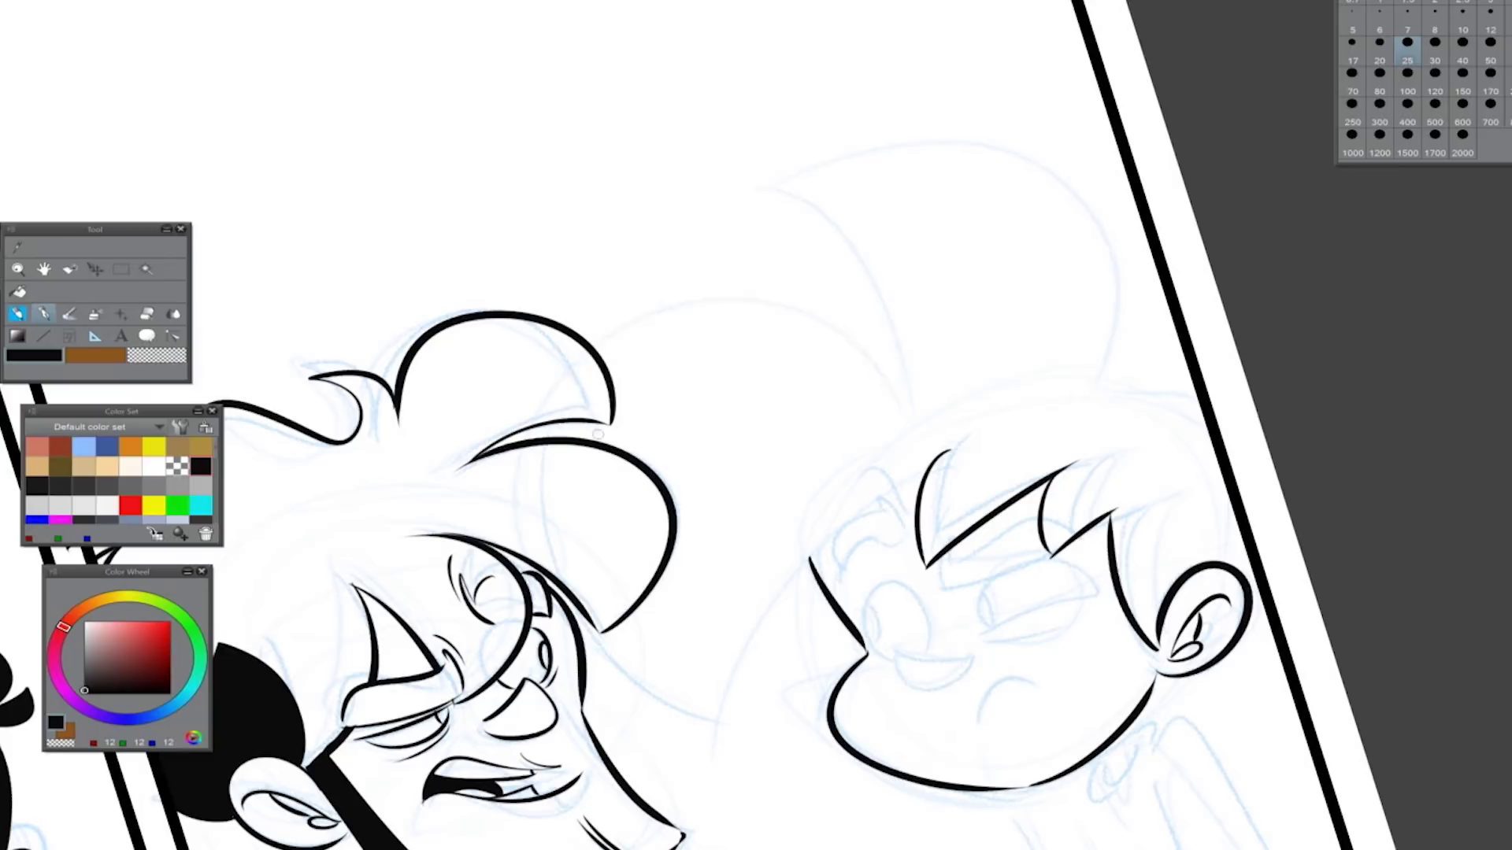
mouse_move(908, 401)
left_mouse_down()
mouse_move(697, 716)
mouse_move(761, 742)
left_mouse_up()
key("ctrl+z")
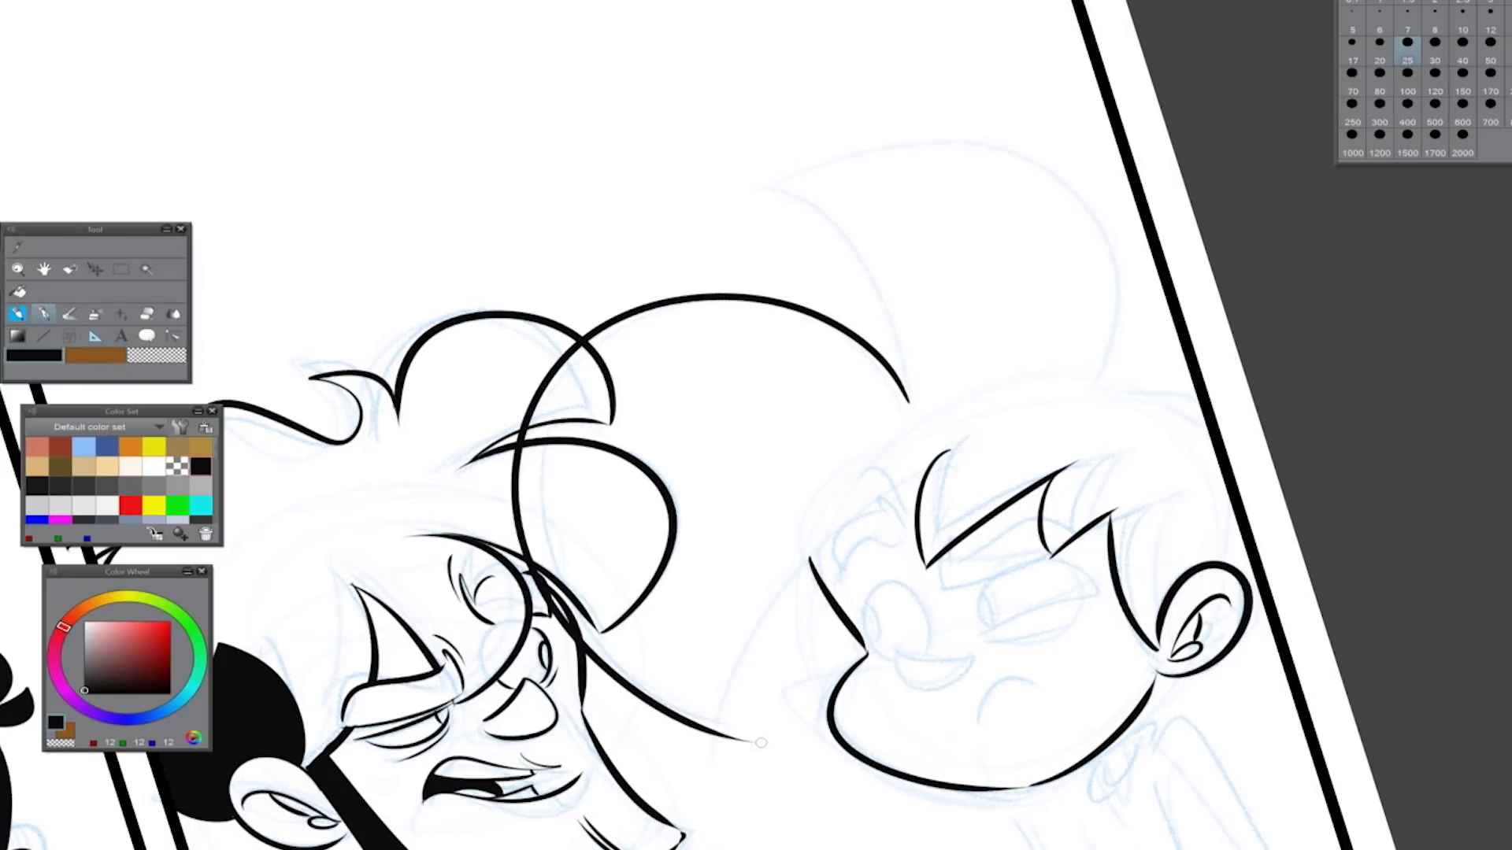
left_click_drag(747, 740, 968, 437)
mouse_move(910, 402)
left_mouse_down()
mouse_move(879, 307)
mouse_move(1047, 378)
mouse_move(1205, 568)
left_mouse_up()
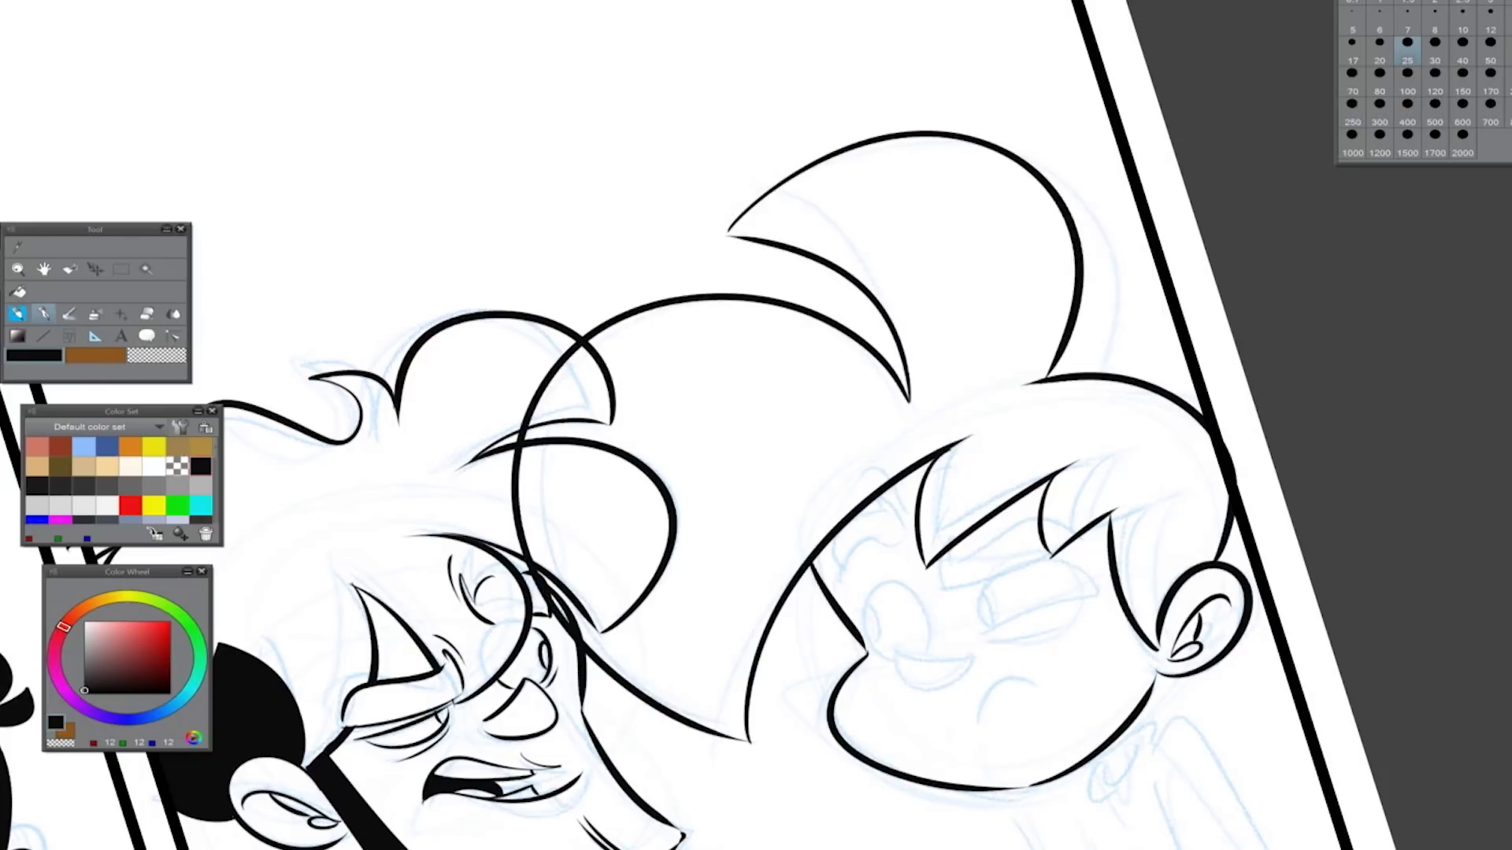
Erase the hair outline crossing the light-haired character's curls and fill the dark-haired character's hair with black
key("g")
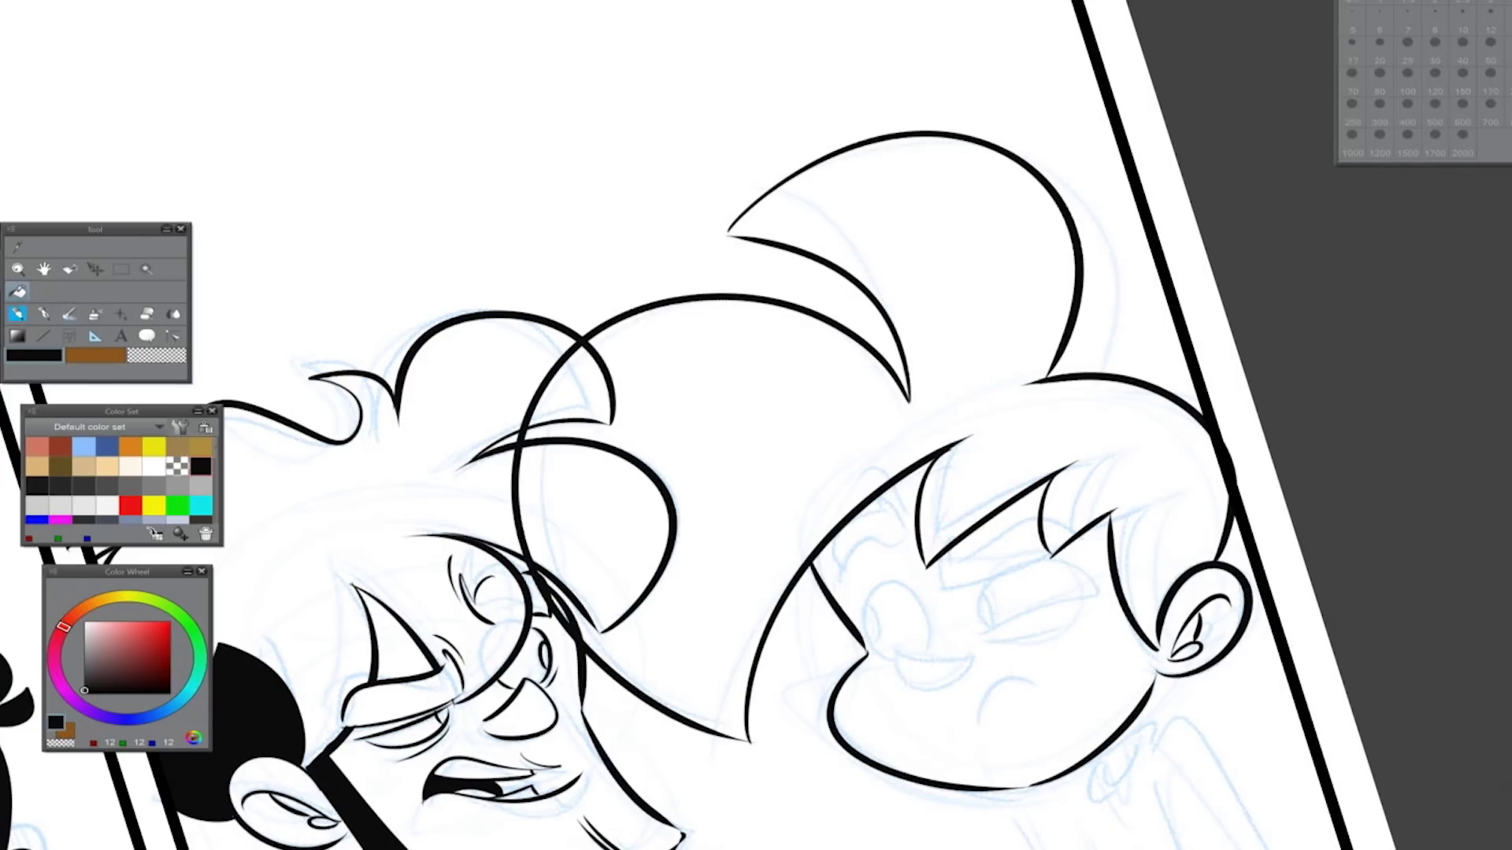
key("ctrl+z")
key("ctrl+y")
key("e")
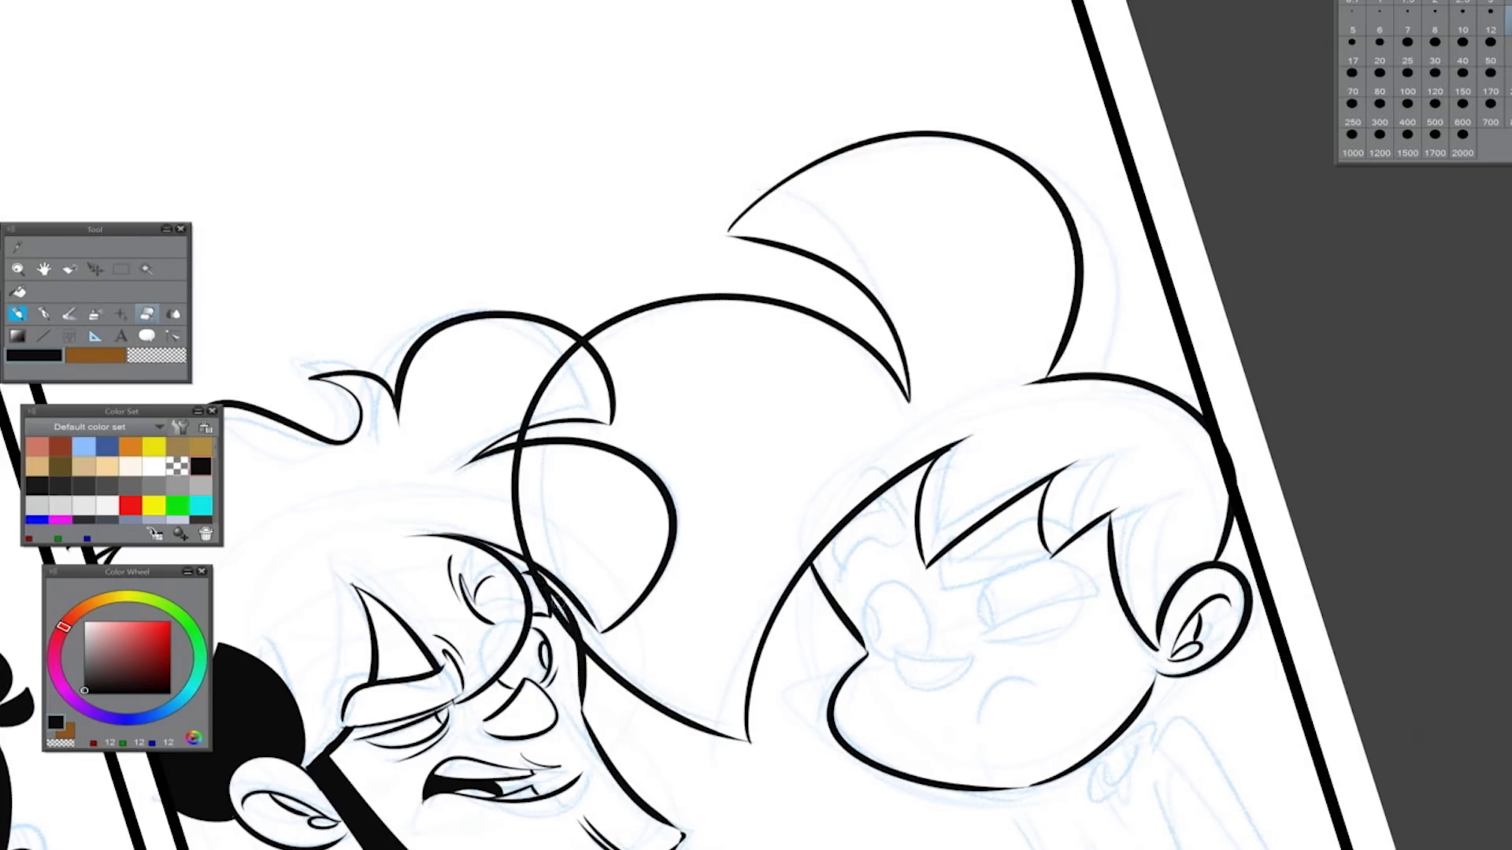
mouse_move(563, 634)
left_mouse_down()
mouse_move(514, 492)
mouse_move(526, 419)
mouse_move(588, 301)
left_mouse_up()
key("g")
left_click(1070, 466)
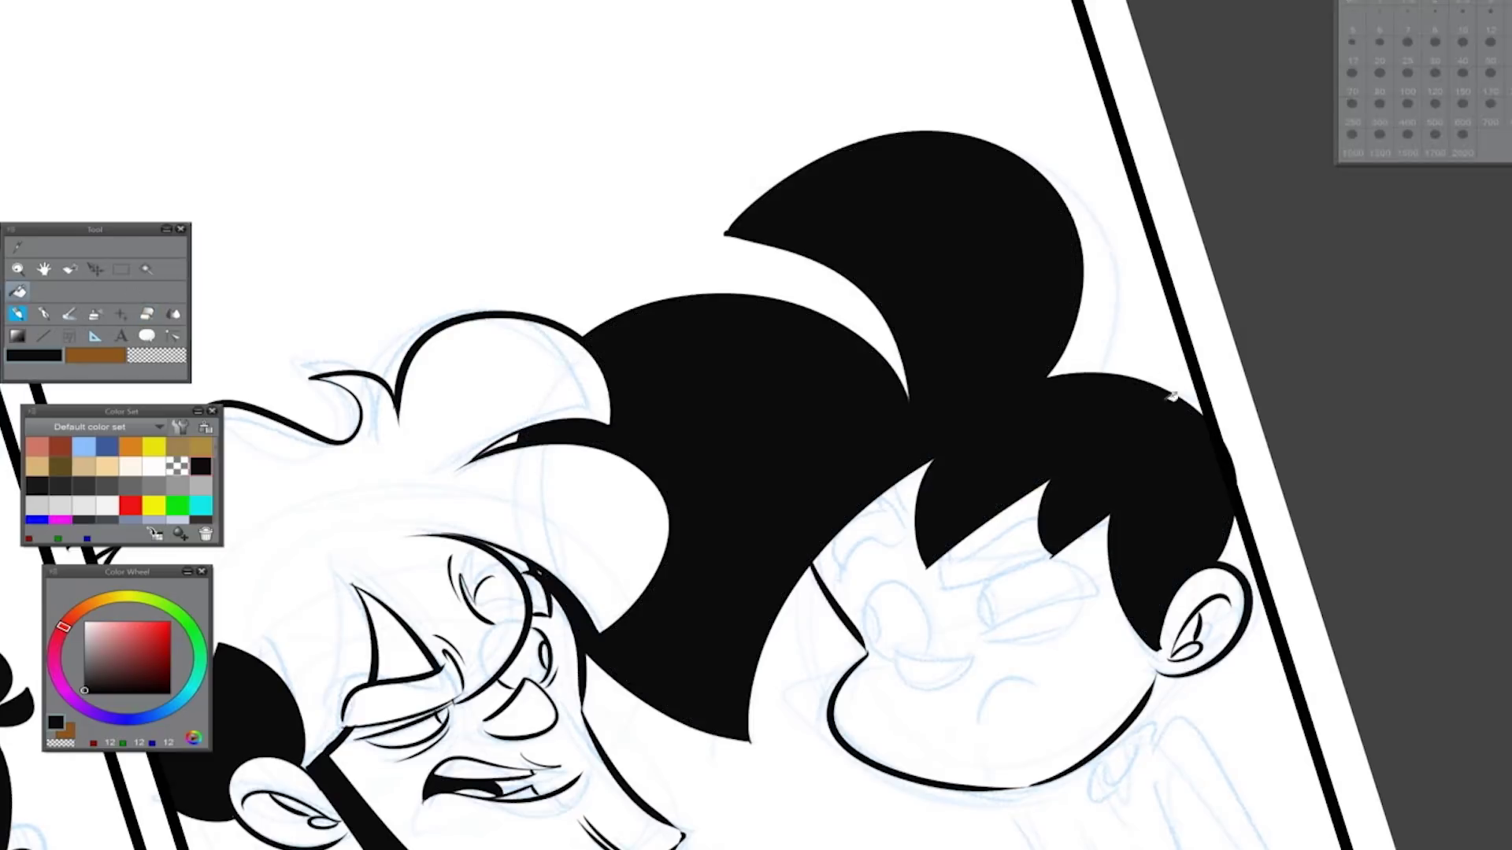
key("p")
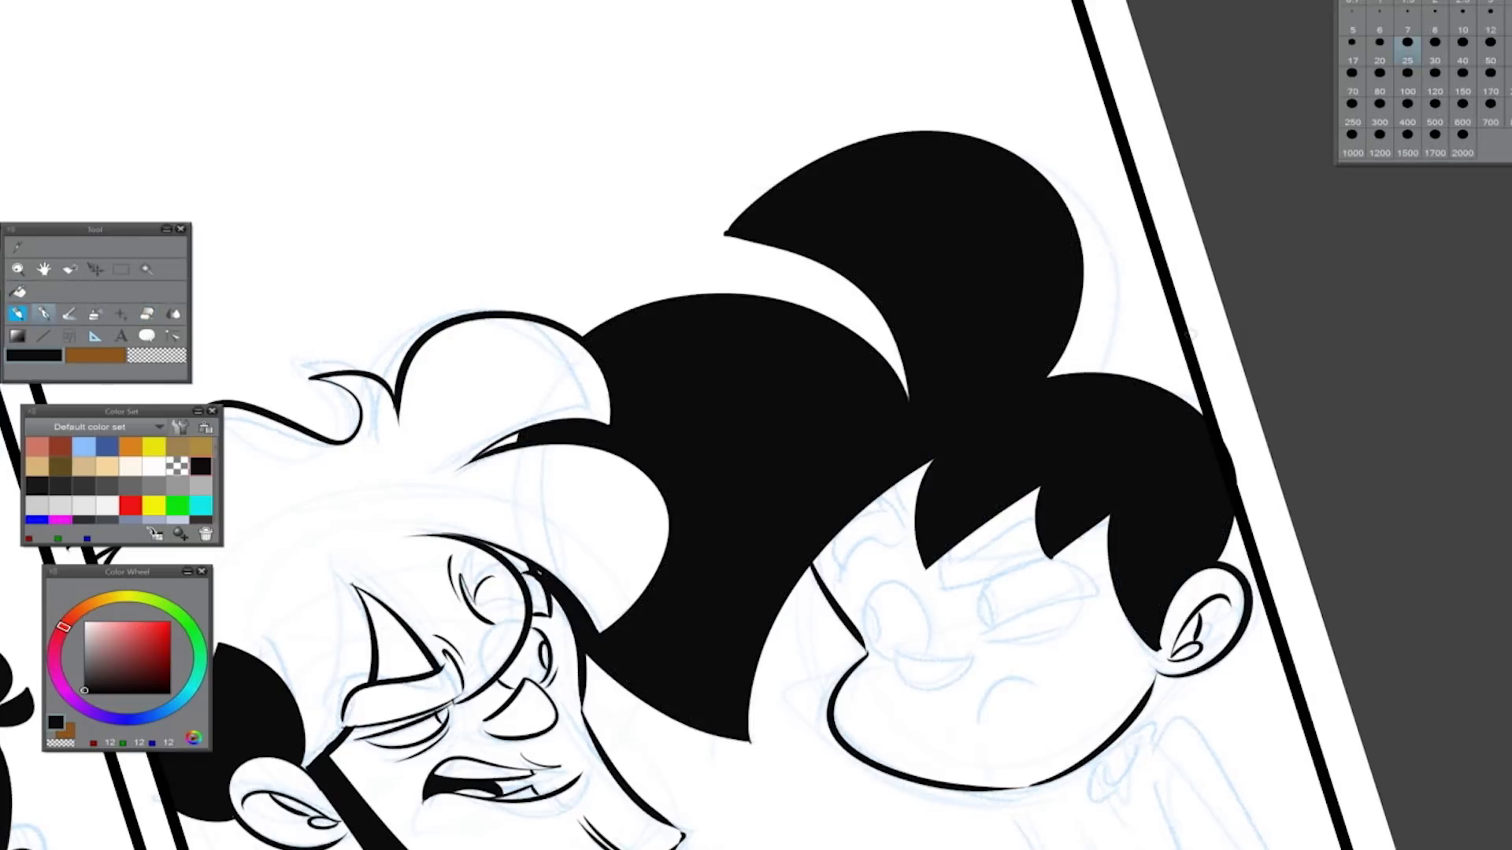
key("e")
key("p")
Ink the dark-haired character's rounded nose and the far eye with its pupil
mouse_move(762, 734)
left_mouse_down()
mouse_move(630, 537)
mouse_move(644, 561)
left_mouse_up()
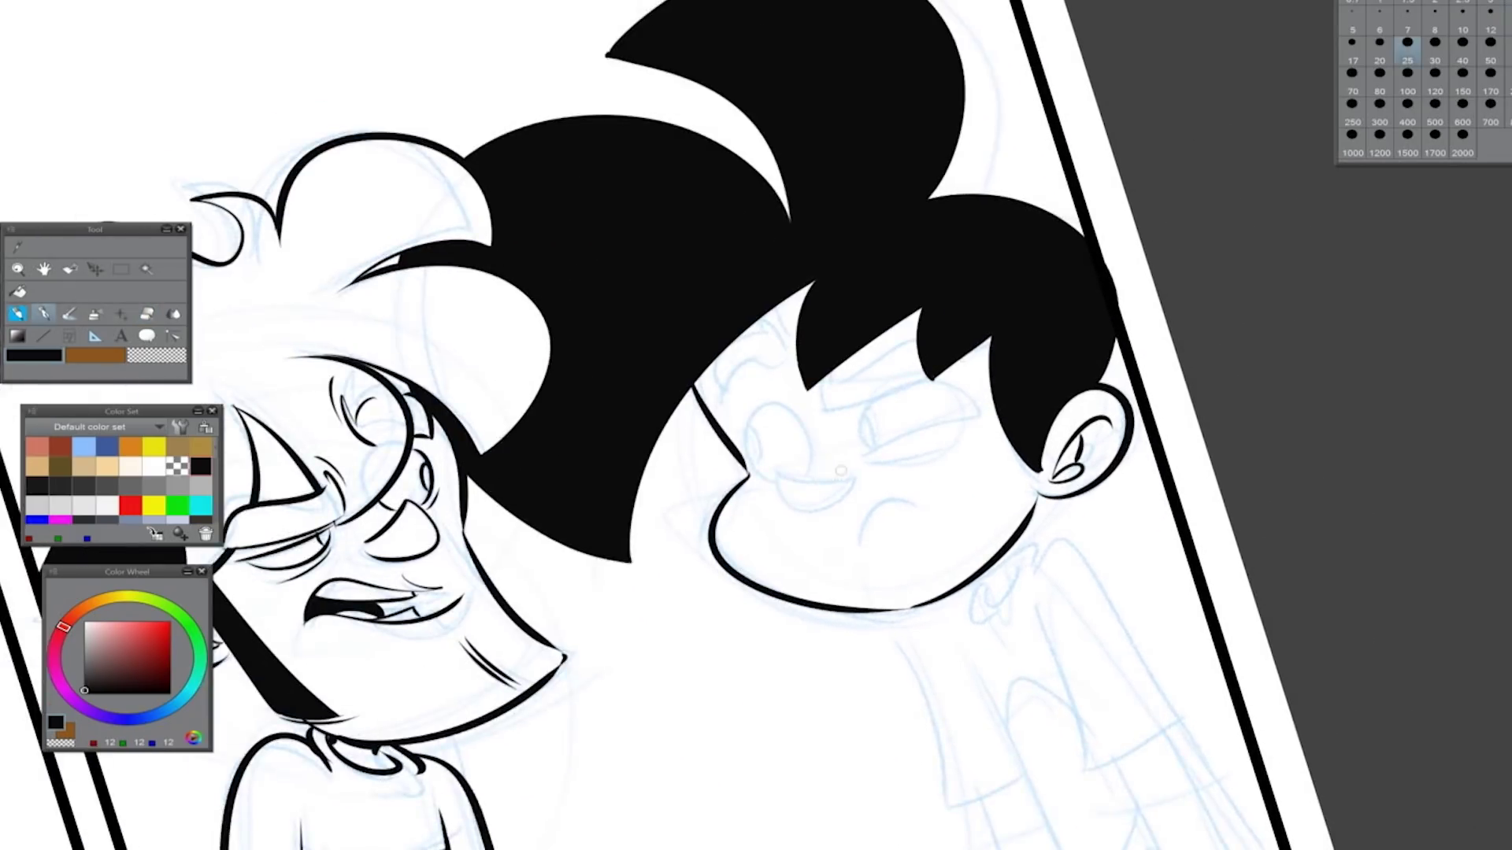
left_click_drag(778, 475, 848, 479)
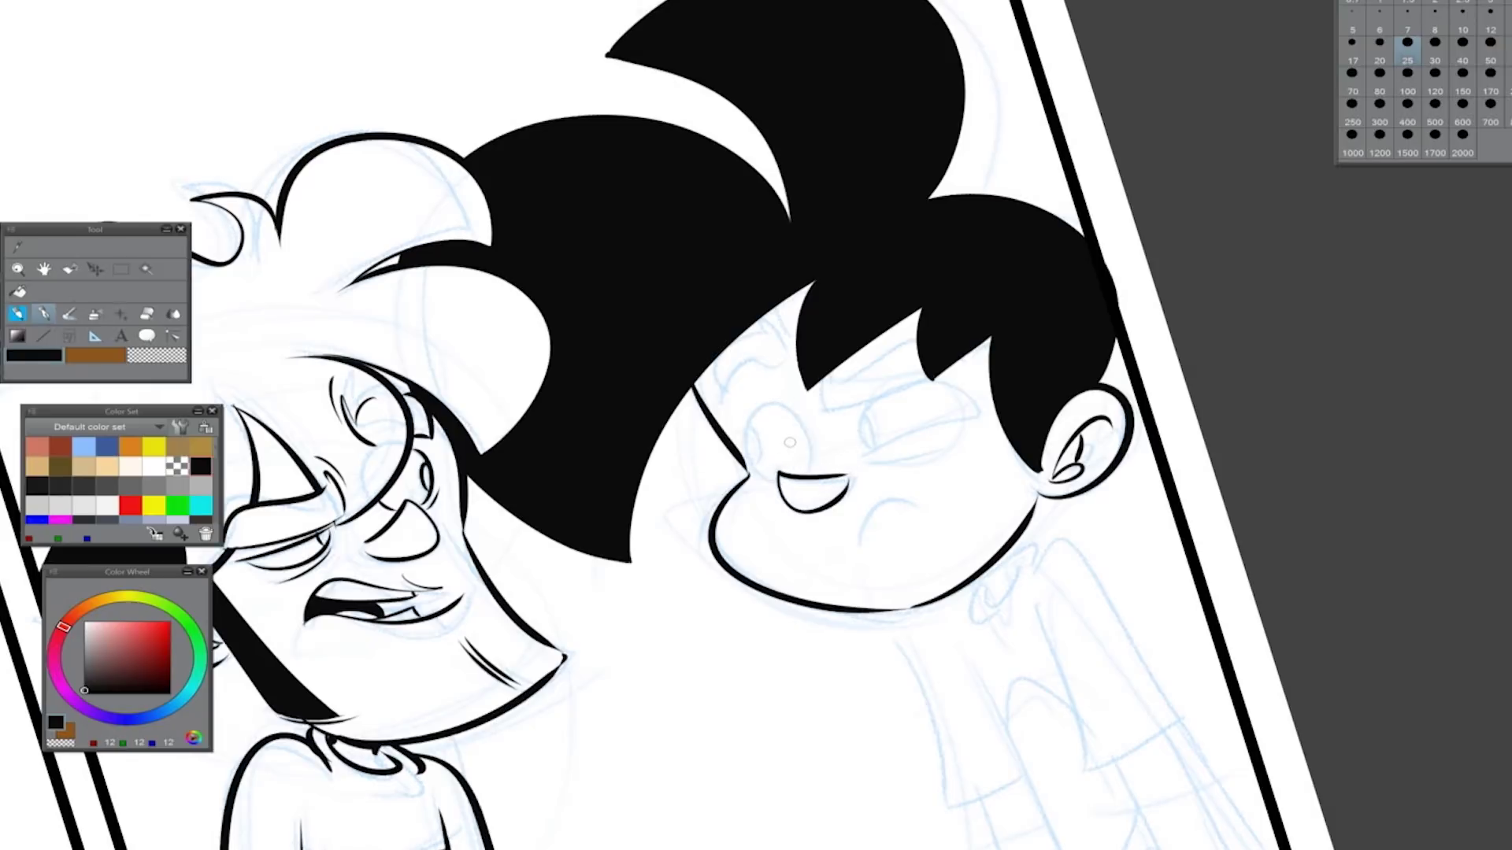
left_click_drag(810, 471, 751, 451)
key("ctrl+z")
key("ctrl+z")
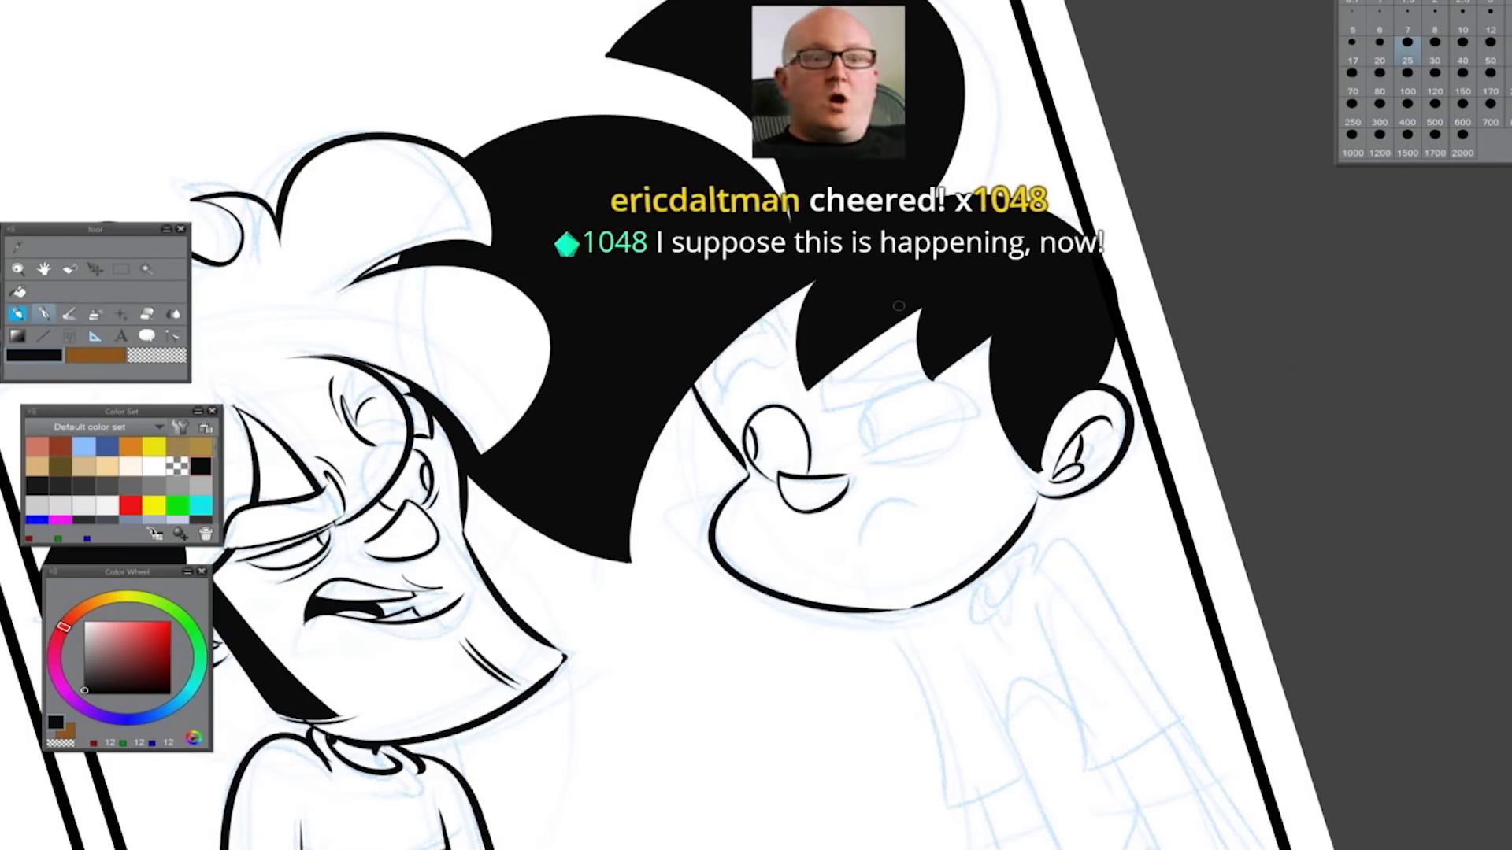
Ink the dark-haired character's near eye with its pupil, both thick angry eyebrows and the small frowning mouth
mouse_move(868, 455)
left_mouse_down()
mouse_move(920, 429)
mouse_move(906, 387)
mouse_move(979, 413)
left_mouse_up()
key("ctrl+z")
mouse_move(869, 434)
left_mouse_down()
mouse_move(972, 409)
mouse_move(921, 376)
mouse_move(834, 409)
mouse_move(919, 364)
left_mouse_up()
key("ctrl+z")
key("ctrl+z")
mouse_move(836, 392)
left_mouse_down()
mouse_move(922, 370)
mouse_move(917, 347)
left_mouse_up()
left_click_drag(736, 360, 787, 348)
mouse_move(708, 392)
left_mouse_down()
mouse_move(786, 323)
mouse_move(784, 353)
mouse_move(757, 346)
mouse_move(791, 309)
left_mouse_up()
left_click_drag(887, 426, 865, 465)
left_click_drag(861, 539, 923, 499)
Erase a thin white gap between the dark-haired character's far eyebrow and the black hair with a small eraser
key("e")
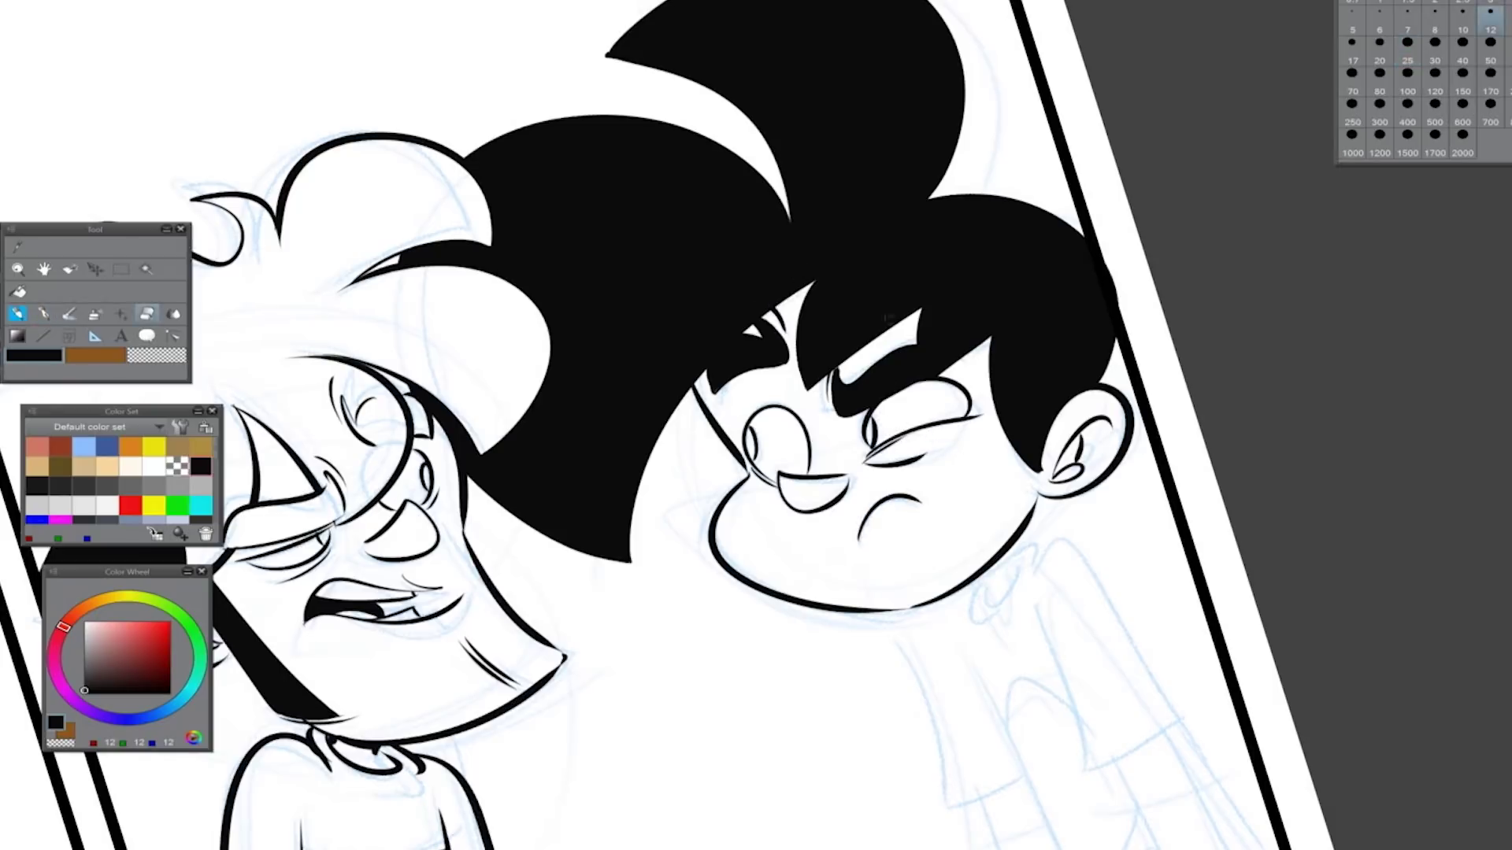
key("bracketleft")
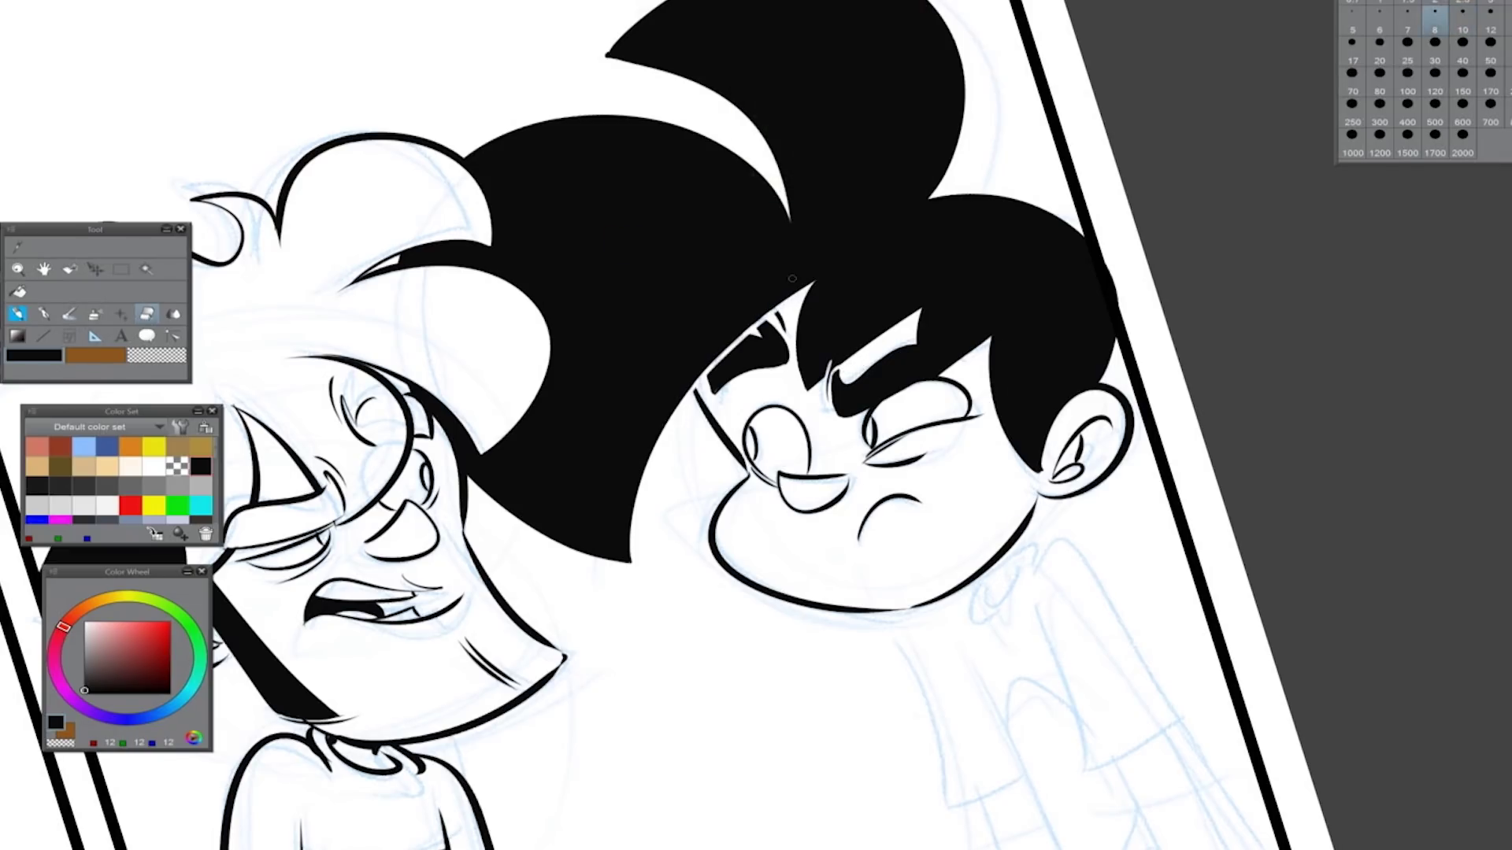
key("p")
scroll(793, 278, "down", 5)
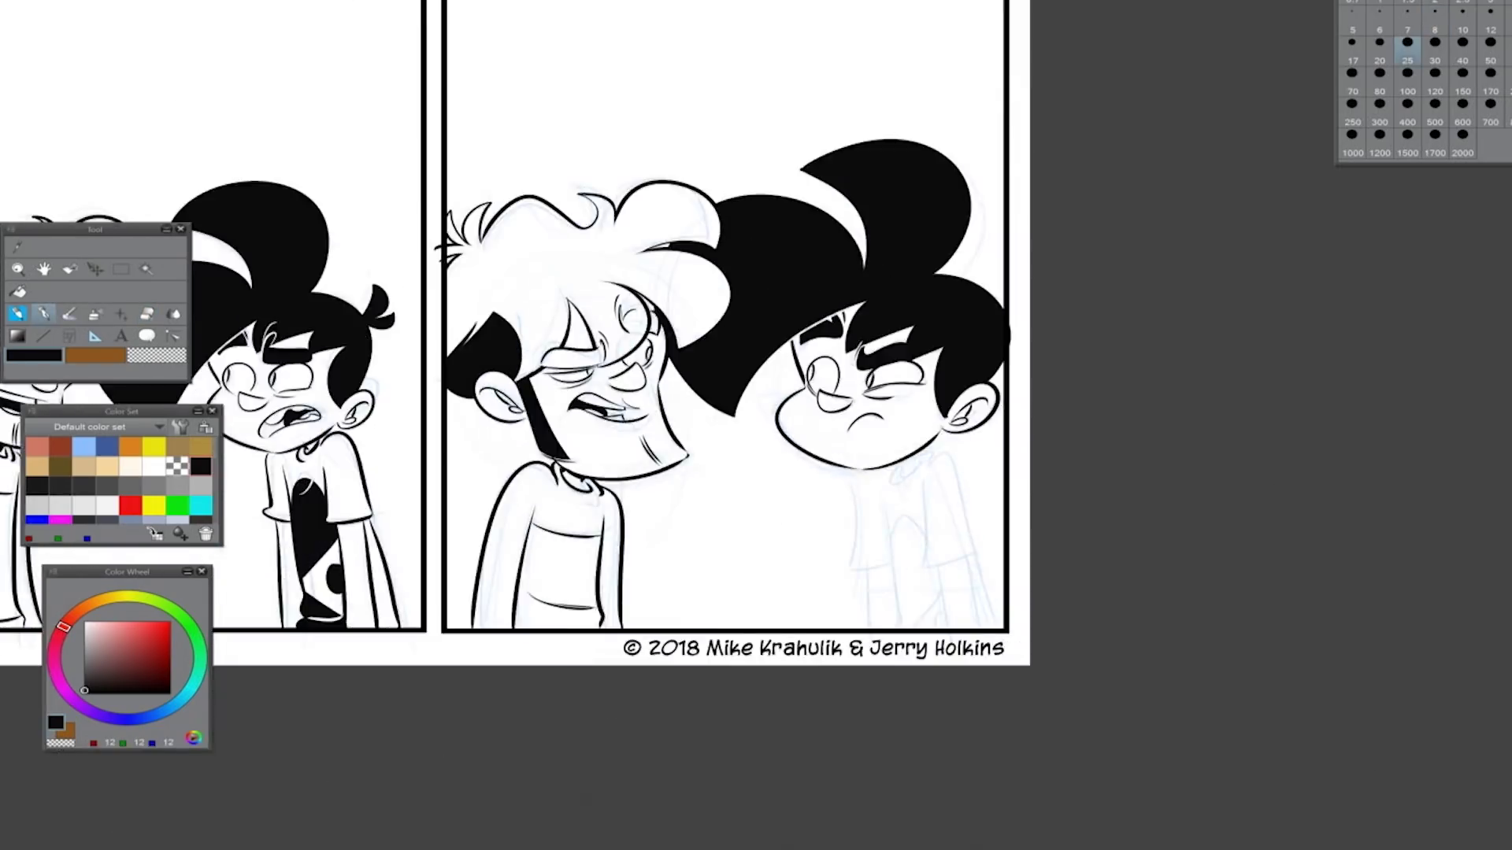
Ink the outline of the dark-haired character's T-shirt with its collar and sleeves, plus the arm nearest the panel border
scroll(709, 393, "up", 5)
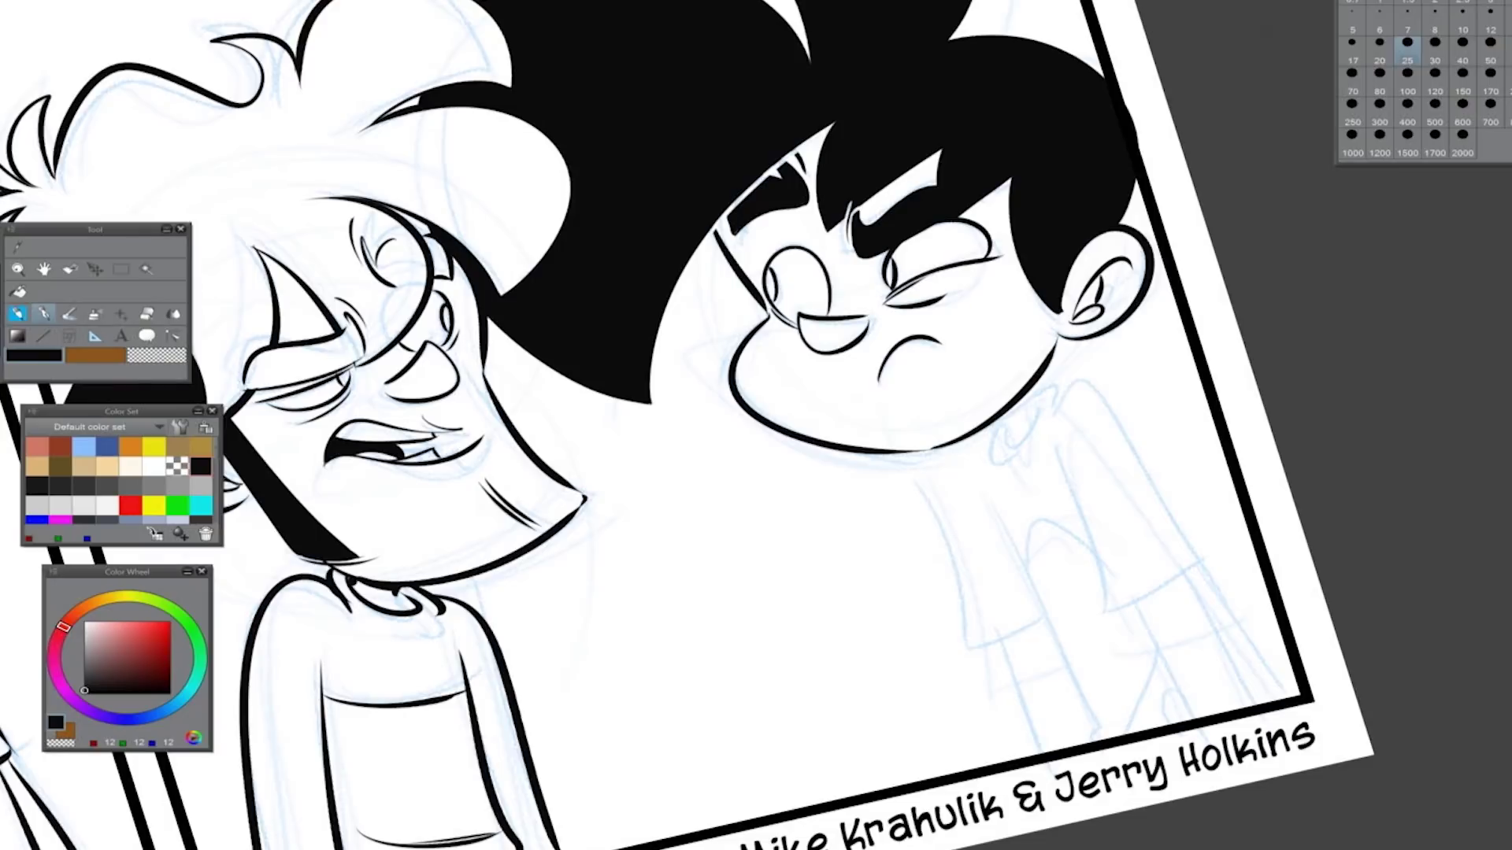
mouse_move(1028, 398)
left_mouse_down()
mouse_move(984, 452)
mouse_move(965, 622)
mouse_move(1032, 616)
mouse_move(1208, 551)
left_mouse_up()
left_click_drag(1067, 480, 1102, 603)
mouse_move(1205, 555)
left_mouse_down()
mouse_move(1138, 598)
mouse_move(1189, 720)
left_mouse_up()
left_click_drag(1197, 571, 1264, 709)
left_click(146, 314)
key("p")
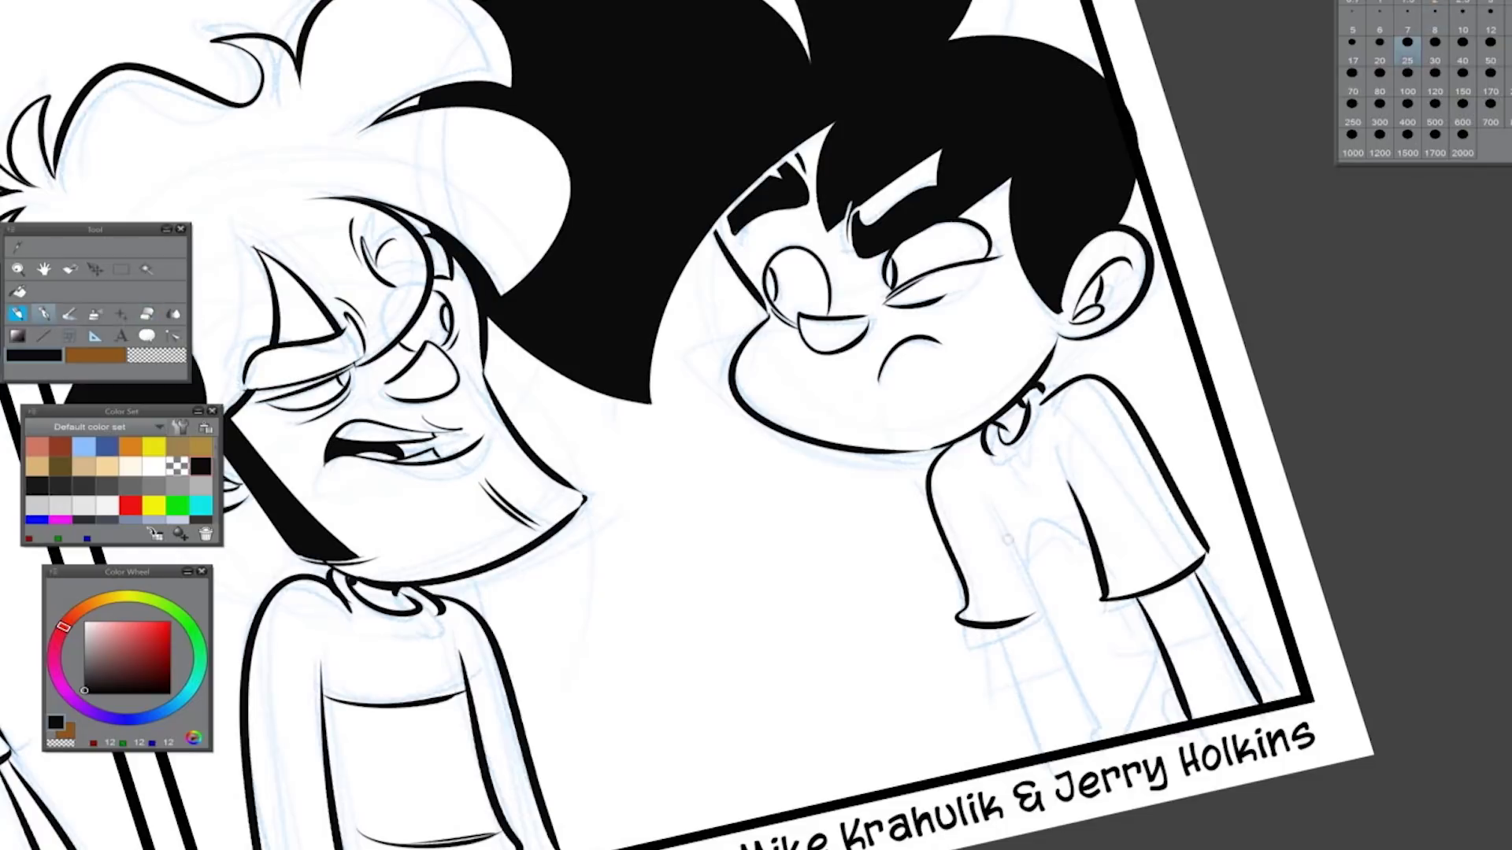
Ink the dark-haired character's other arm and the rounded design on the shirt front, filling the design with black
left_click_drag(979, 506, 1051, 745)
key("ctrl+z")
key("ctrl+z")
left_click_drag(978, 506, 1051, 746)
mouse_move(1091, 738)
left_mouse_down()
mouse_move(1020, 548)
mouse_move(1095, 560)
left_mouse_up()
mouse_move(1120, 603)
left_mouse_down()
mouse_move(1156, 650)
mouse_move(1093, 715)
mouse_move(1163, 726)
mouse_move(1119, 731)
left_mouse_up()
key("g")
left_click(1070, 606)
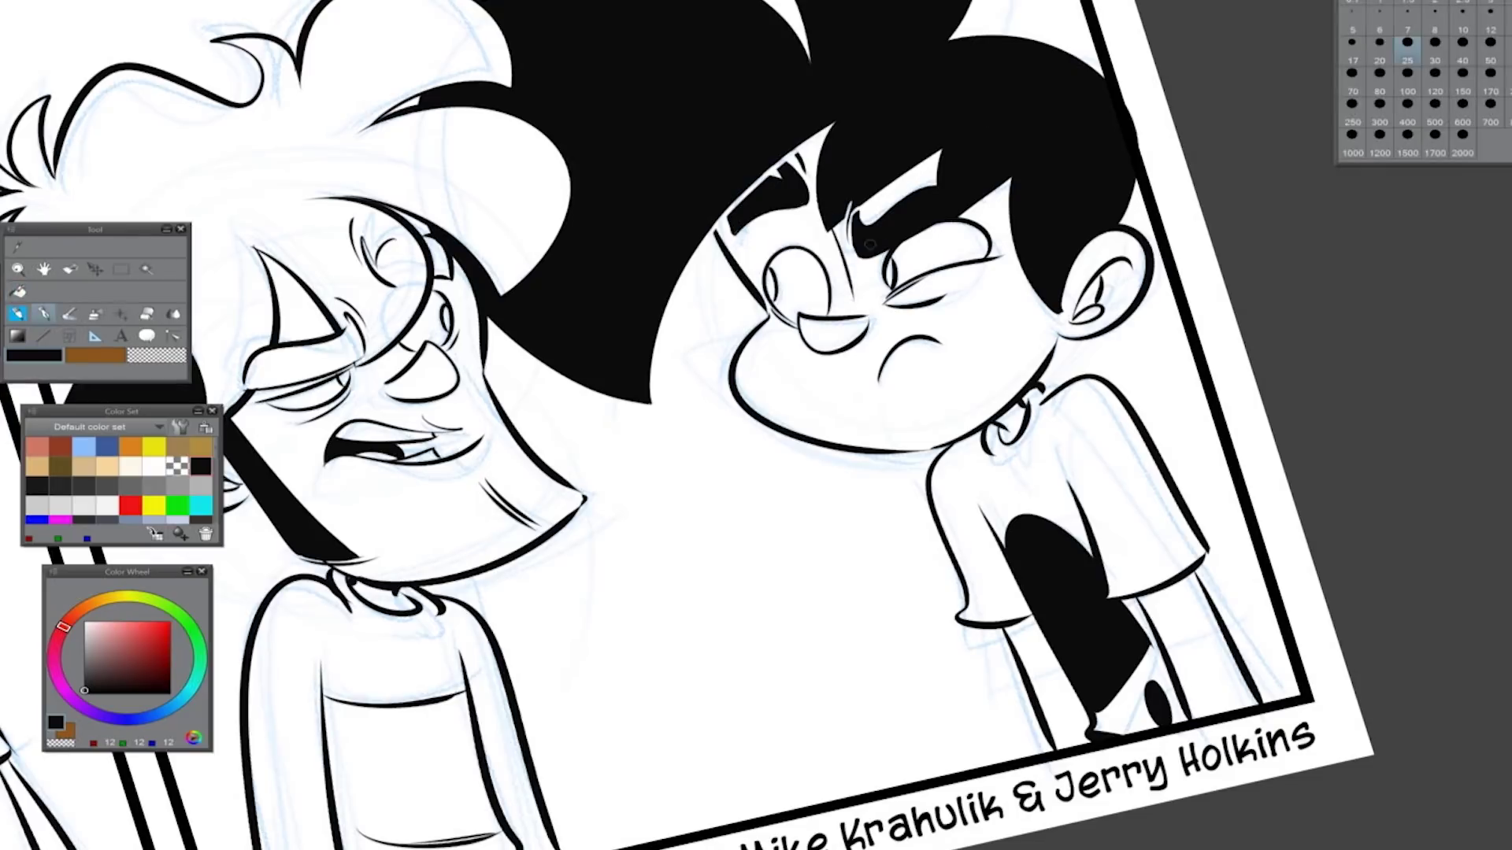
Erase the hard upper edge of the light-haired character's black hair patch in the second panel and redraw it with tapered strokes
key("ctrl+0")
key("ctrl+0")
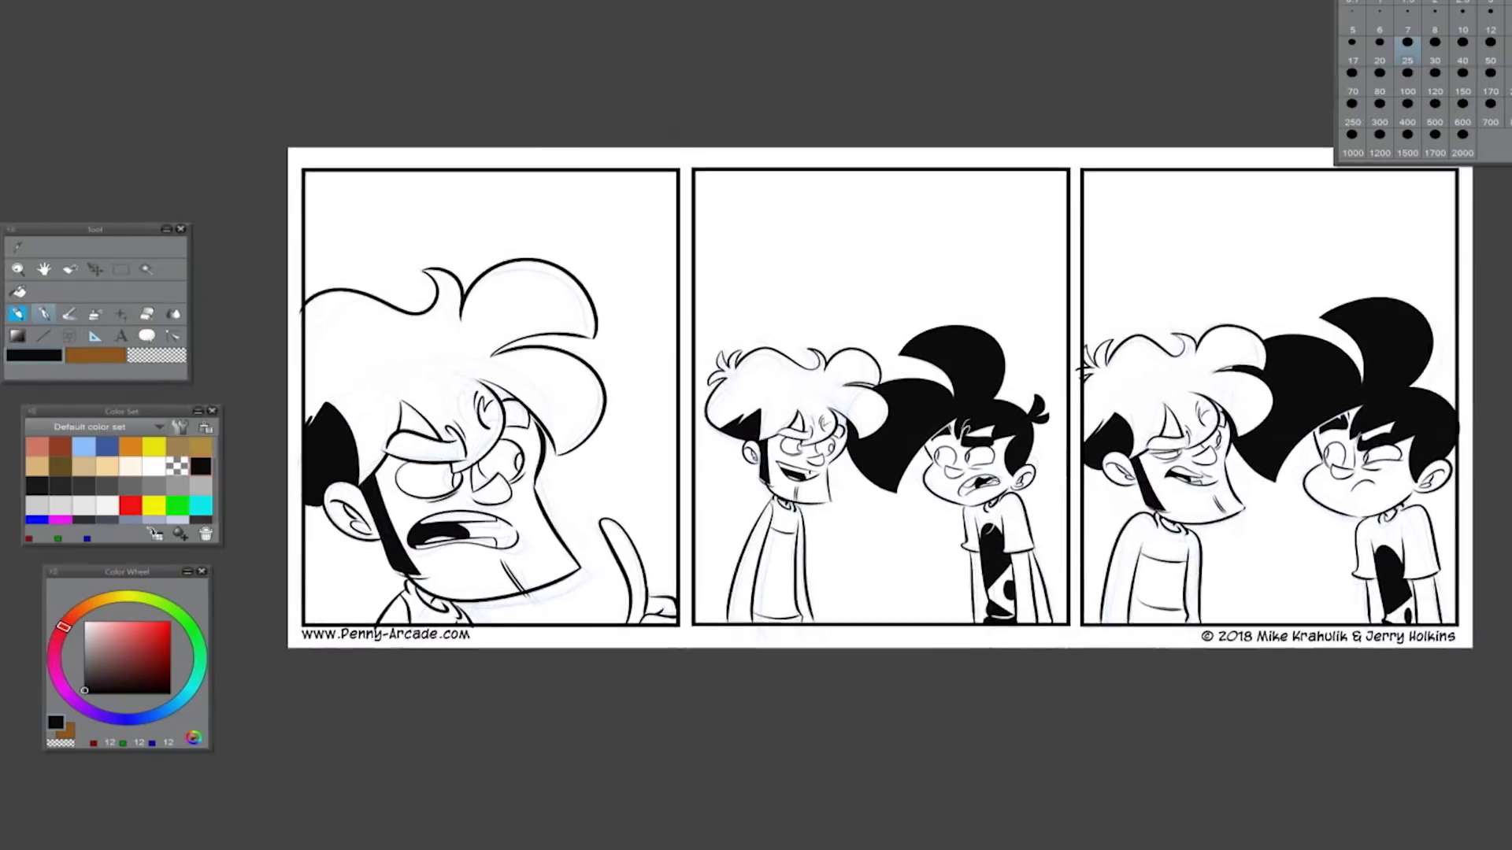
scroll(441, 441, "up", 5)
key("e")
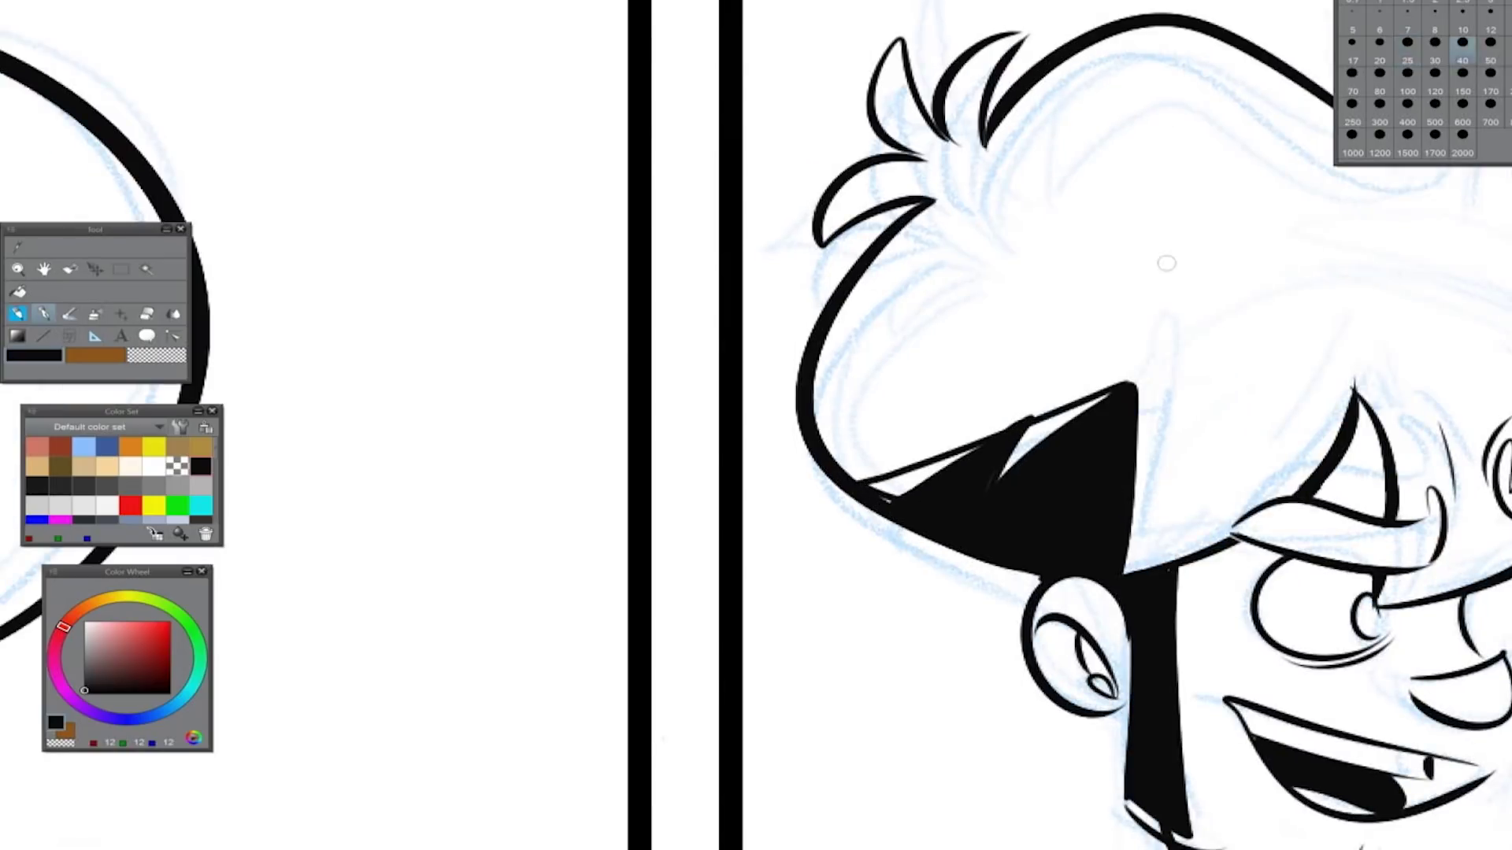
left_click_drag(898, 490, 1126, 390)
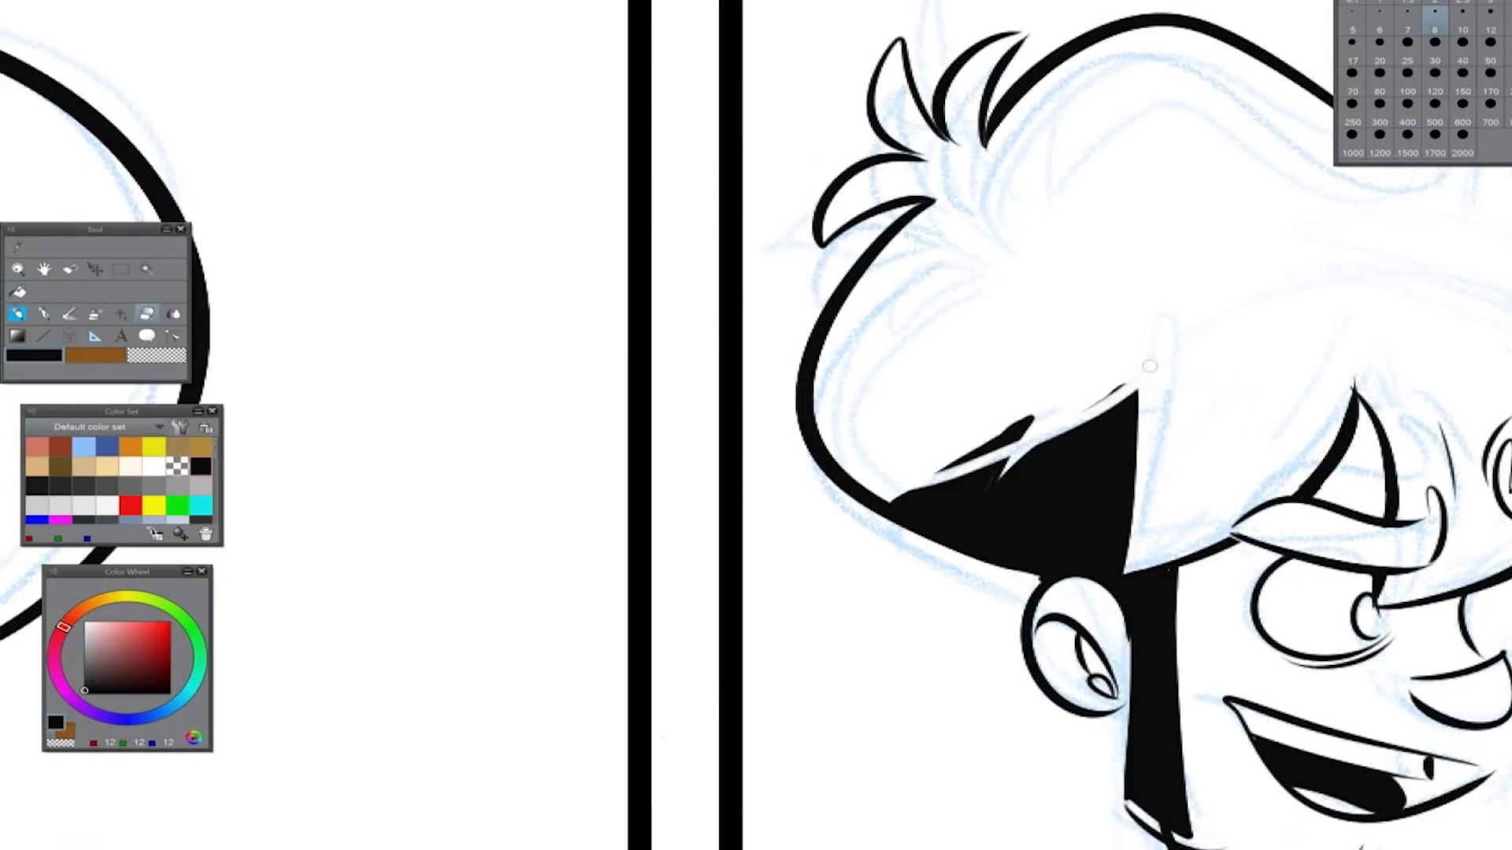
left_click_drag(956, 460, 1126, 394)
key("p")
mouse_move(1024, 457)
left_mouse_down()
mouse_move(949, 489)
mouse_move(1099, 416)
left_mouse_up()
mouse_move(970, 471)
left_mouse_down()
mouse_move(886, 507)
mouse_move(1033, 417)
left_mouse_up()
left_click_drag(882, 499, 1063, 407)
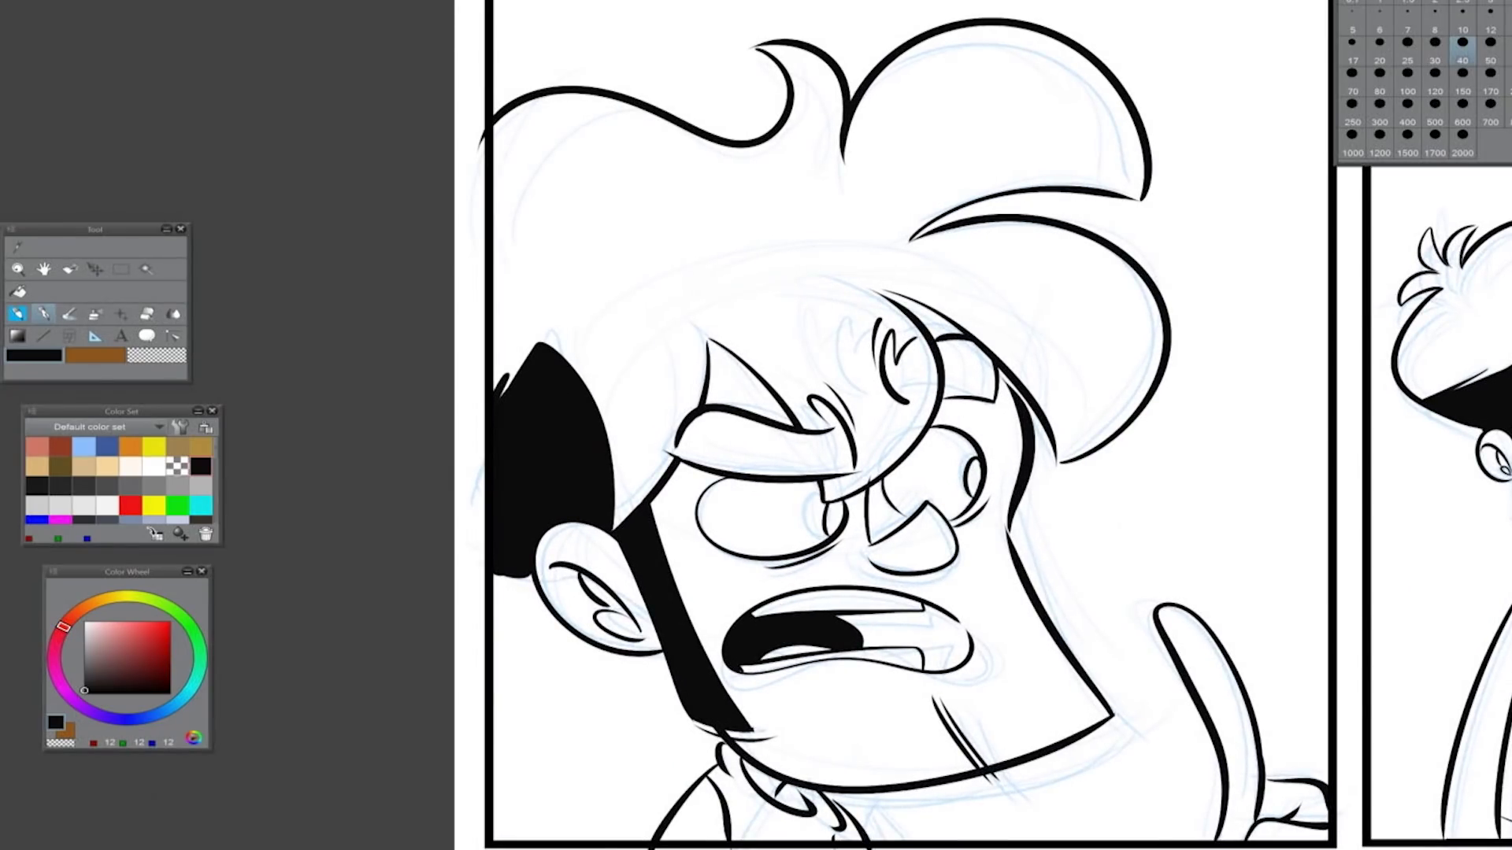
Ink short curling strokes above the near eyebrow of the first-panel character
mouse_move(797, 350)
left_mouse_down()
mouse_move(857, 416)
mouse_move(860, 322)
left_mouse_up()
mouse_move(866, 472)
left_mouse_down()
mouse_move(823, 300)
mouse_move(866, 236)
mouse_move(890, 260)
left_mouse_up()
Erase a curved white fold line into the black design on the dark-haired character's shirt in the third panel
scroll(756, 354, "right", 10)
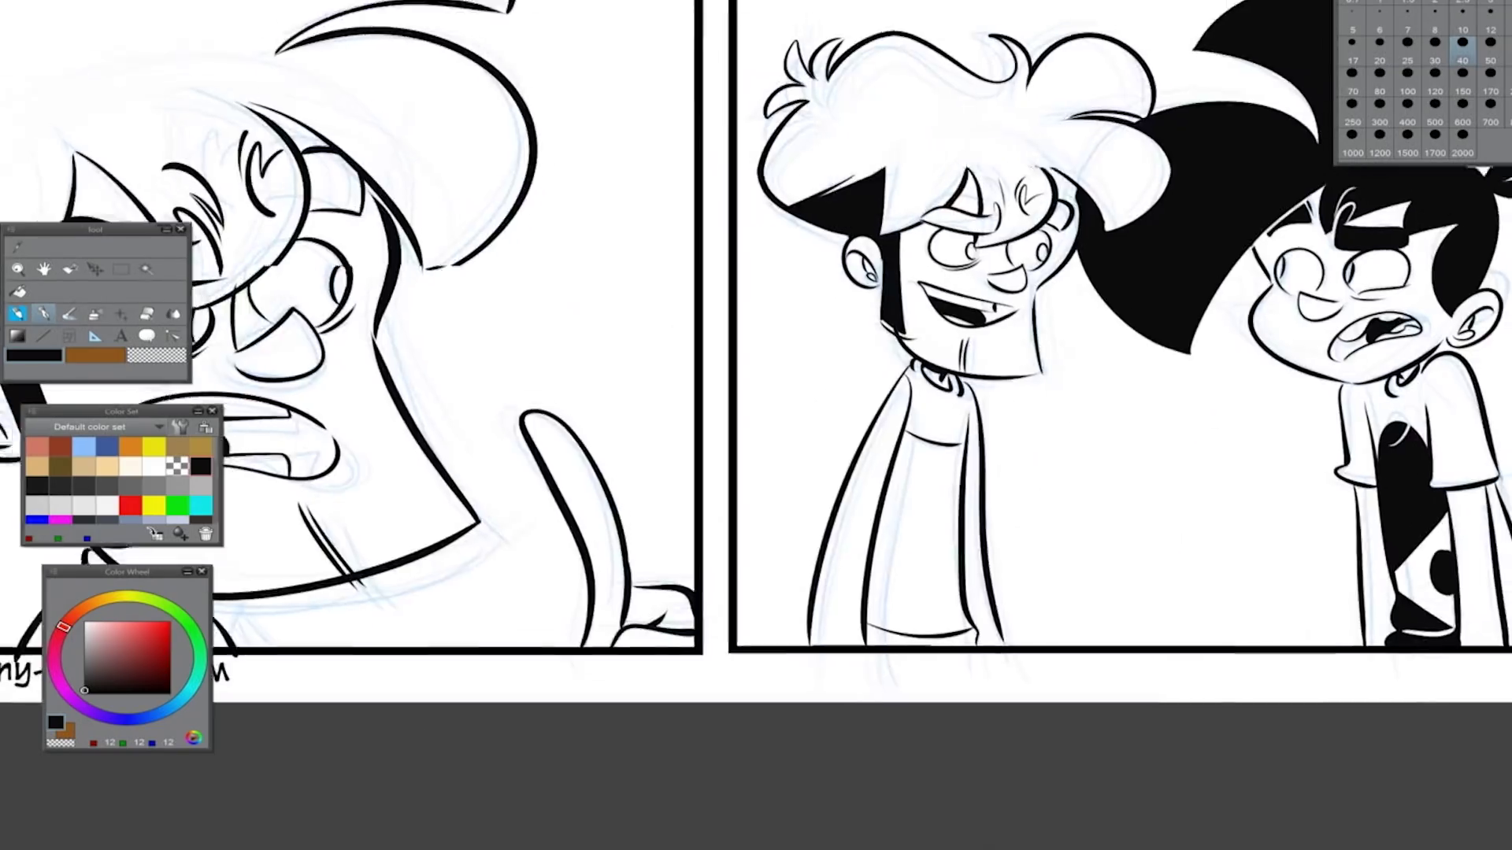
scroll(756, 355, "right", 1)
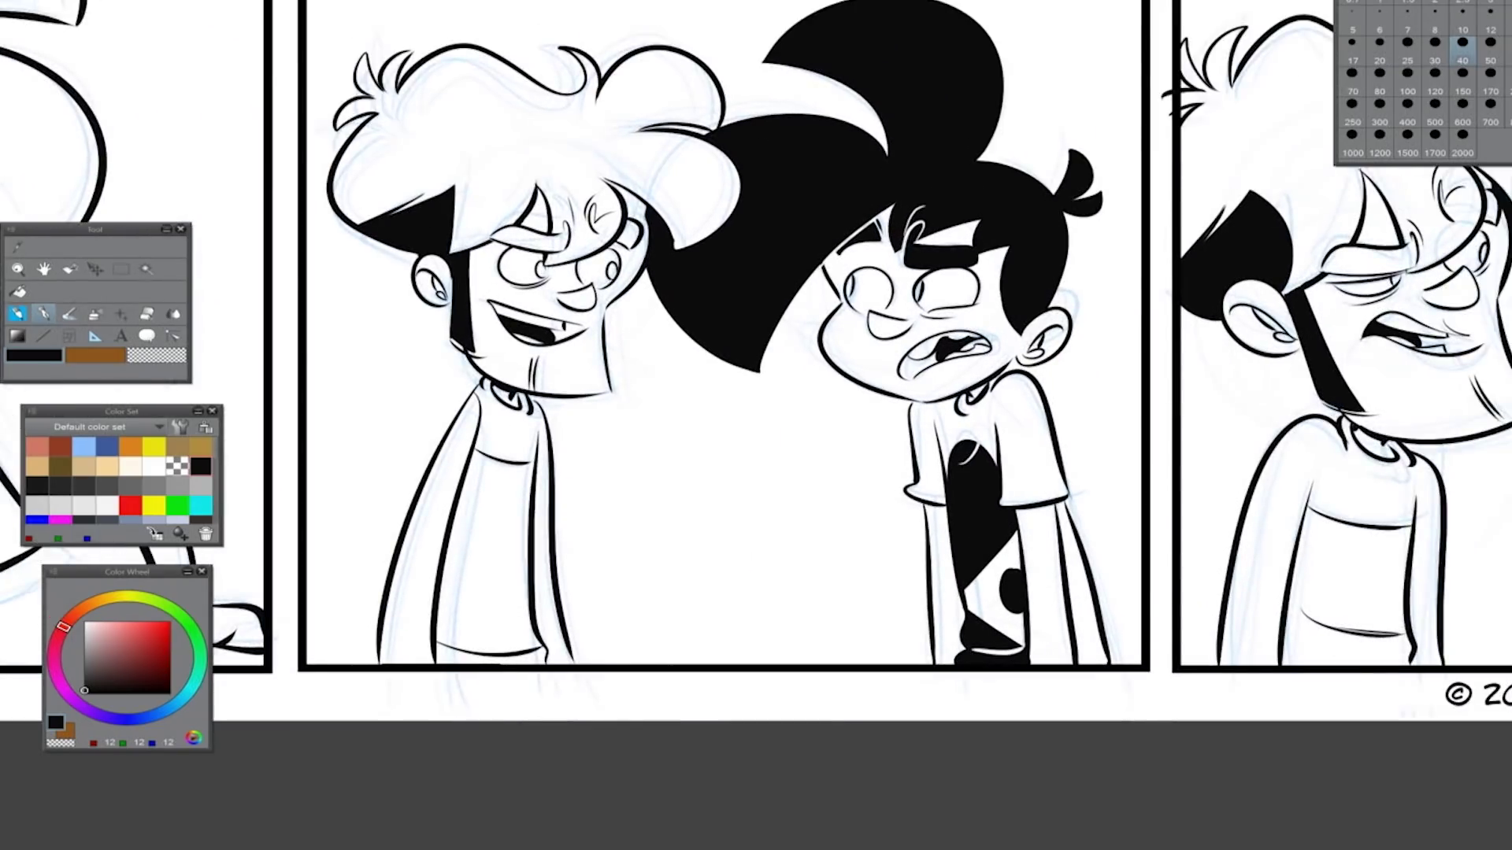
scroll(992, 213, "up", 3)
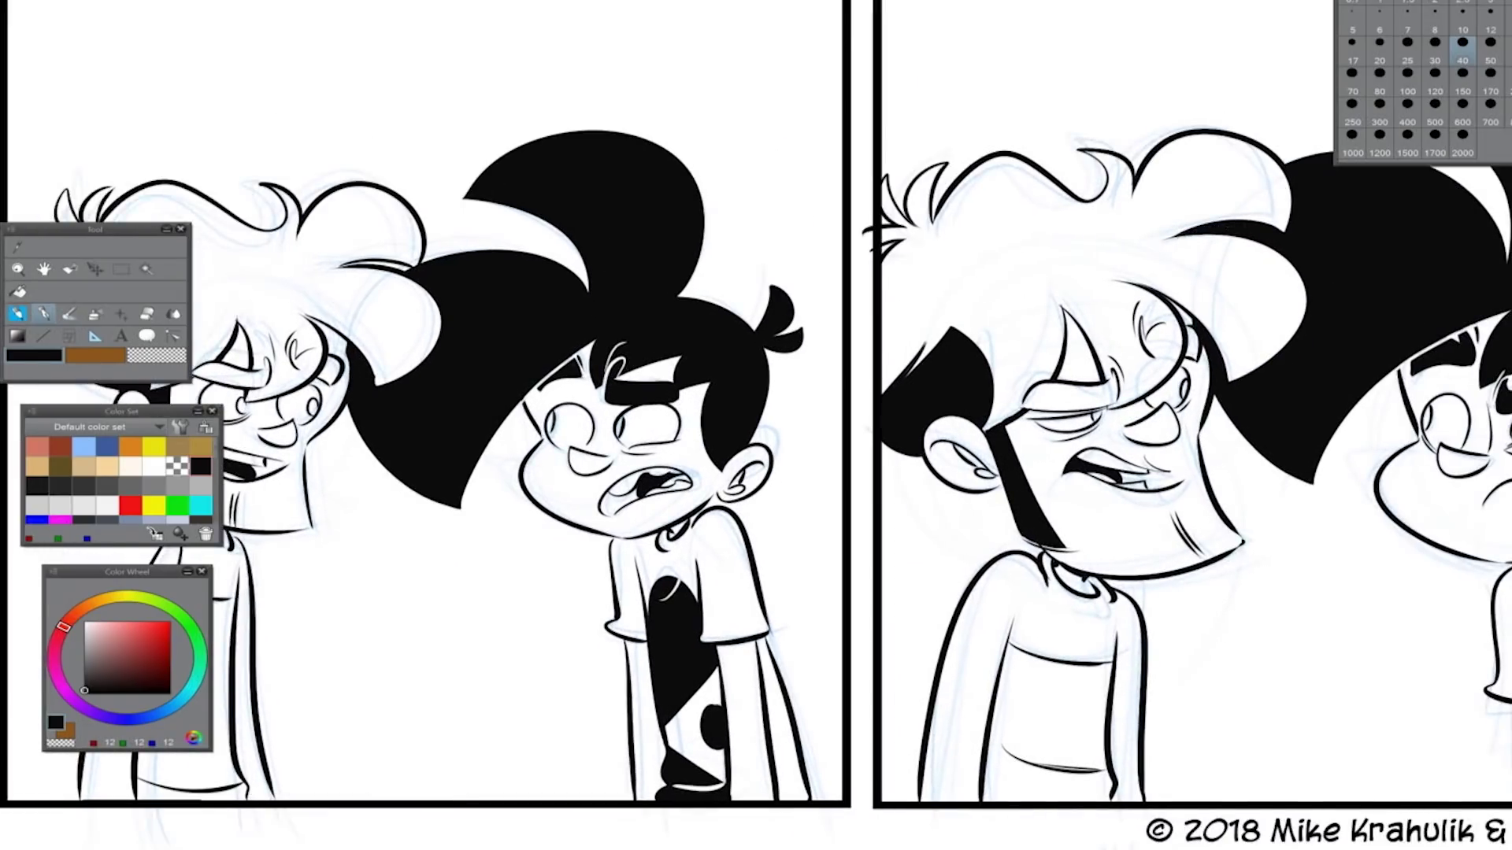
scroll(756, 425, "right", 5)
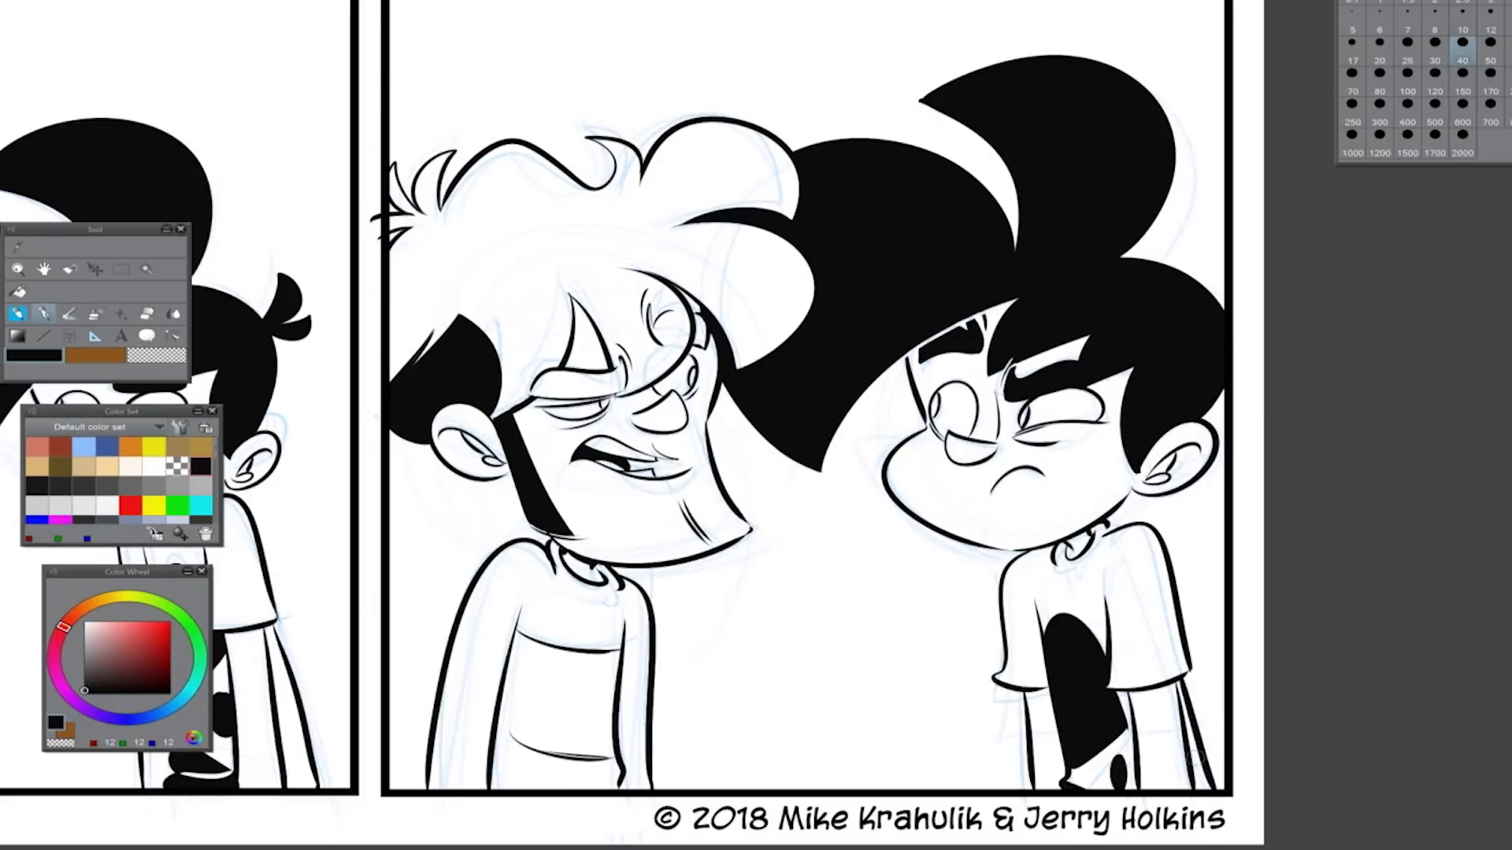
key("e")
left_click_drag(1047, 642, 1082, 622)
key("ctrl+z")
key("bracketleft")
key("bracketleft")
key("p")
key("e")
Erase the hair line overshooting the first panel's border and rework the edge of the black hair patch with short tapered strokes
scroll(756, 426, "left", 10)
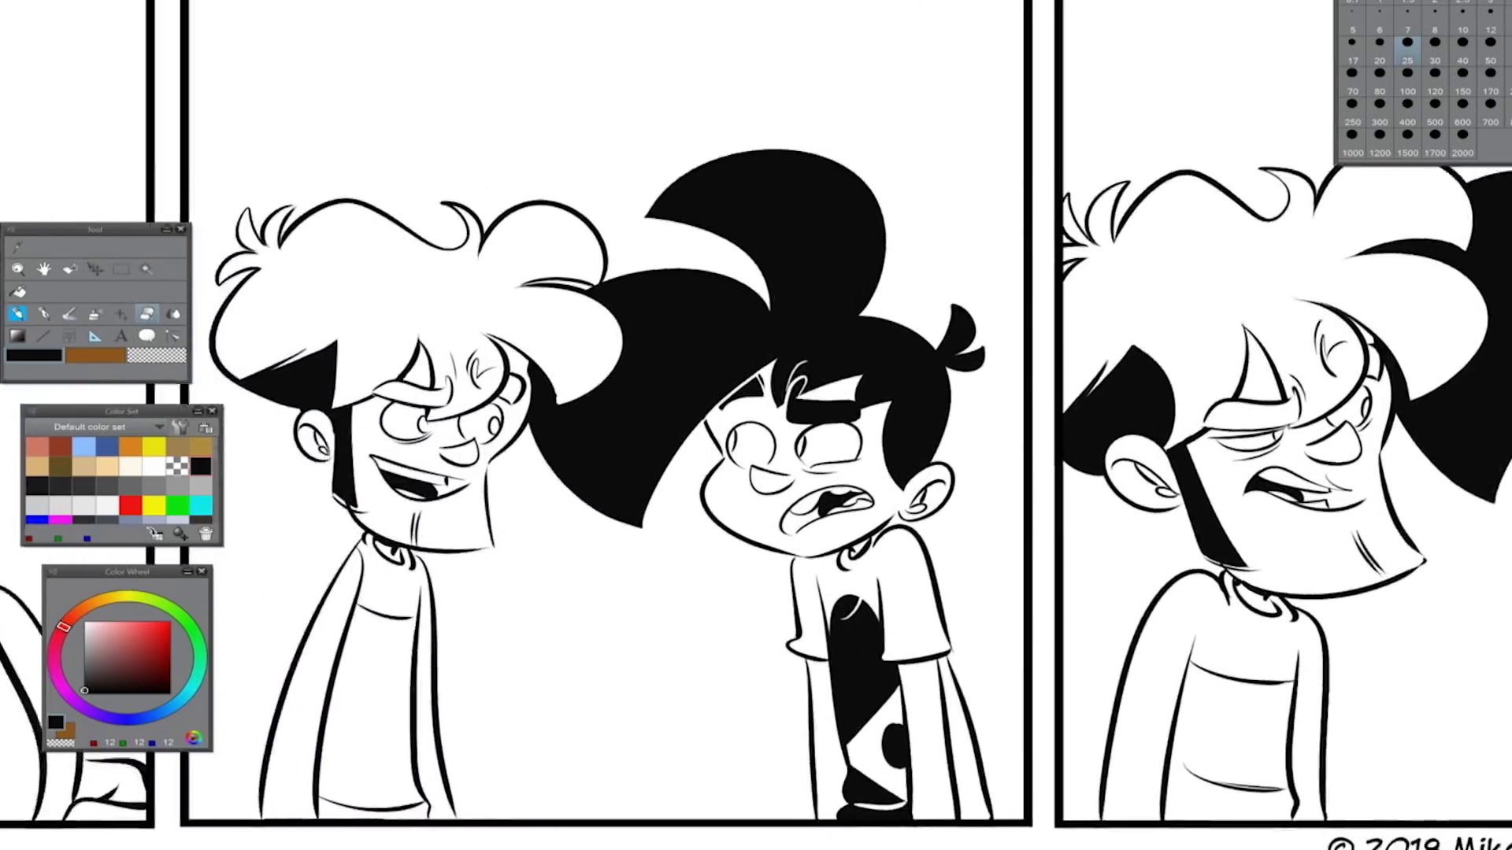
scroll(756, 426, "left", 5)
scroll(756, 425, "up", 4)
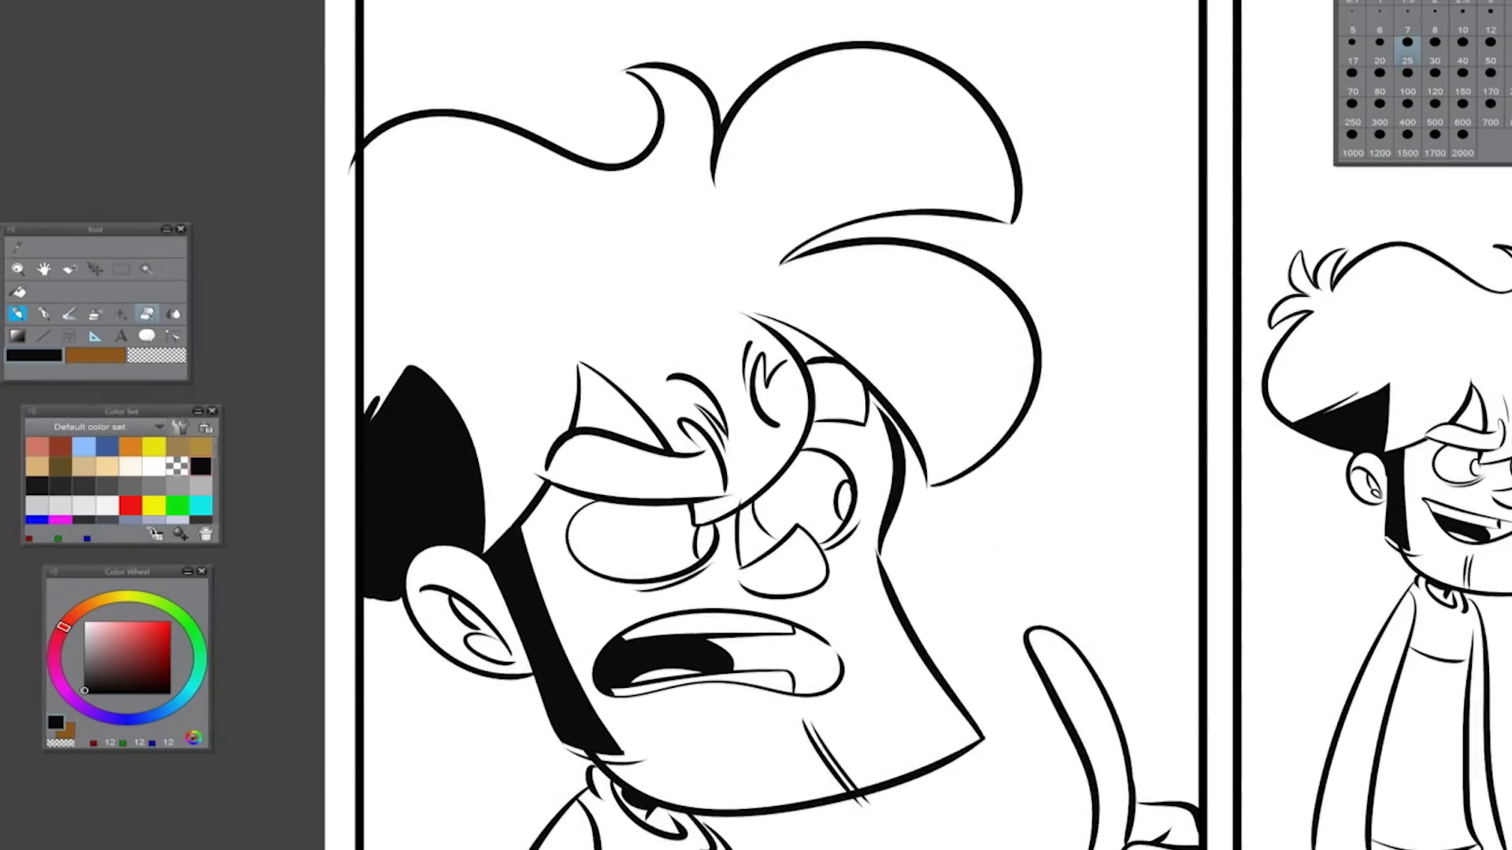
left_click_drag(354, 148, 344, 169)
left_click_drag(364, 432, 437, 368)
key("p")
left_click_drag(364, 431, 431, 385)
left_click_drag(364, 425, 397, 400)
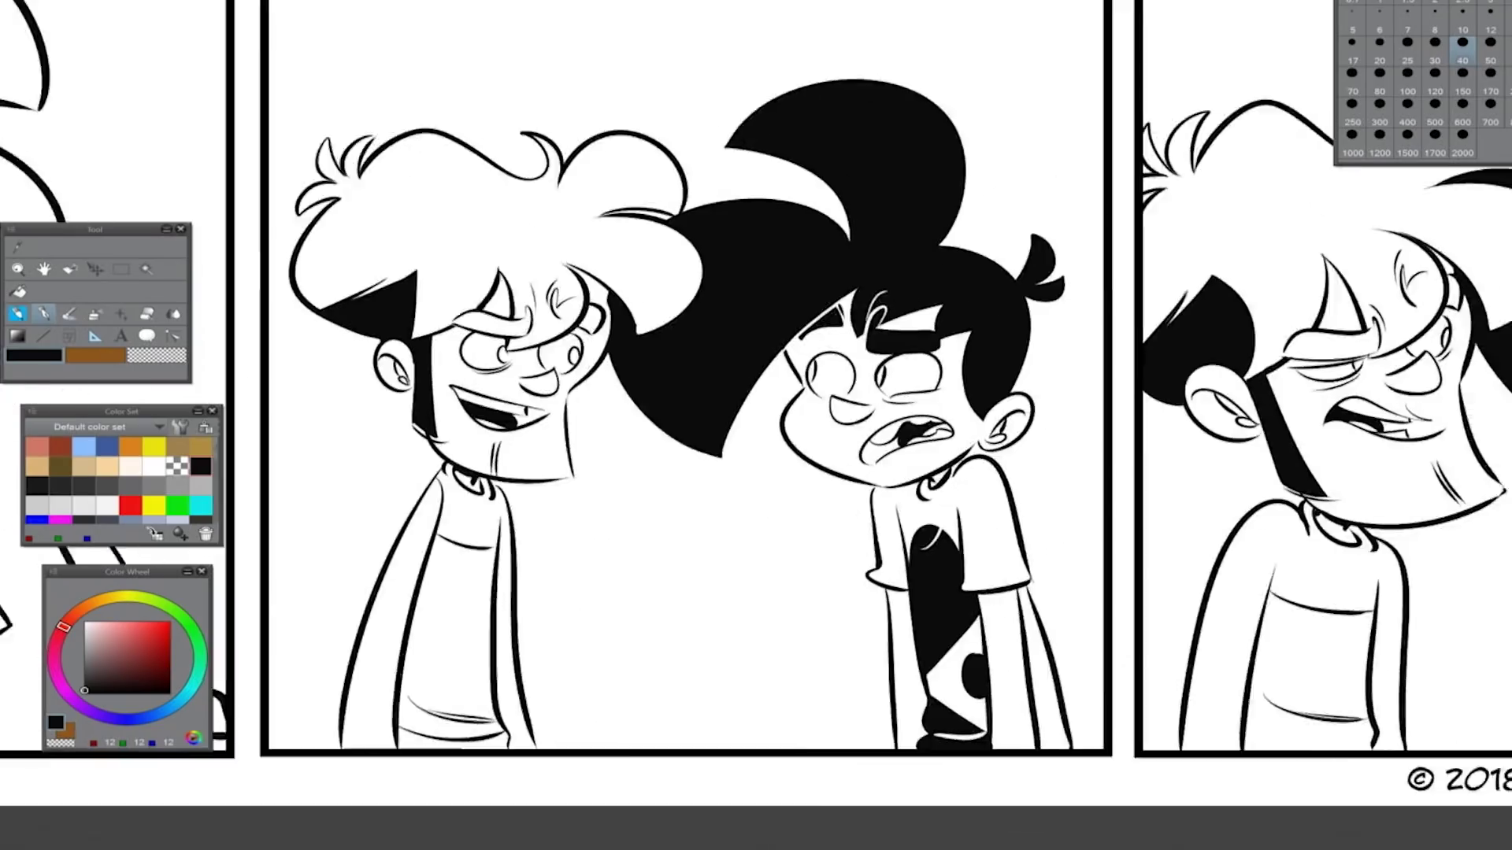
Erase a thin white gap between the light-haired character's upper curl and the black hair behind it in the third panel
key("e")
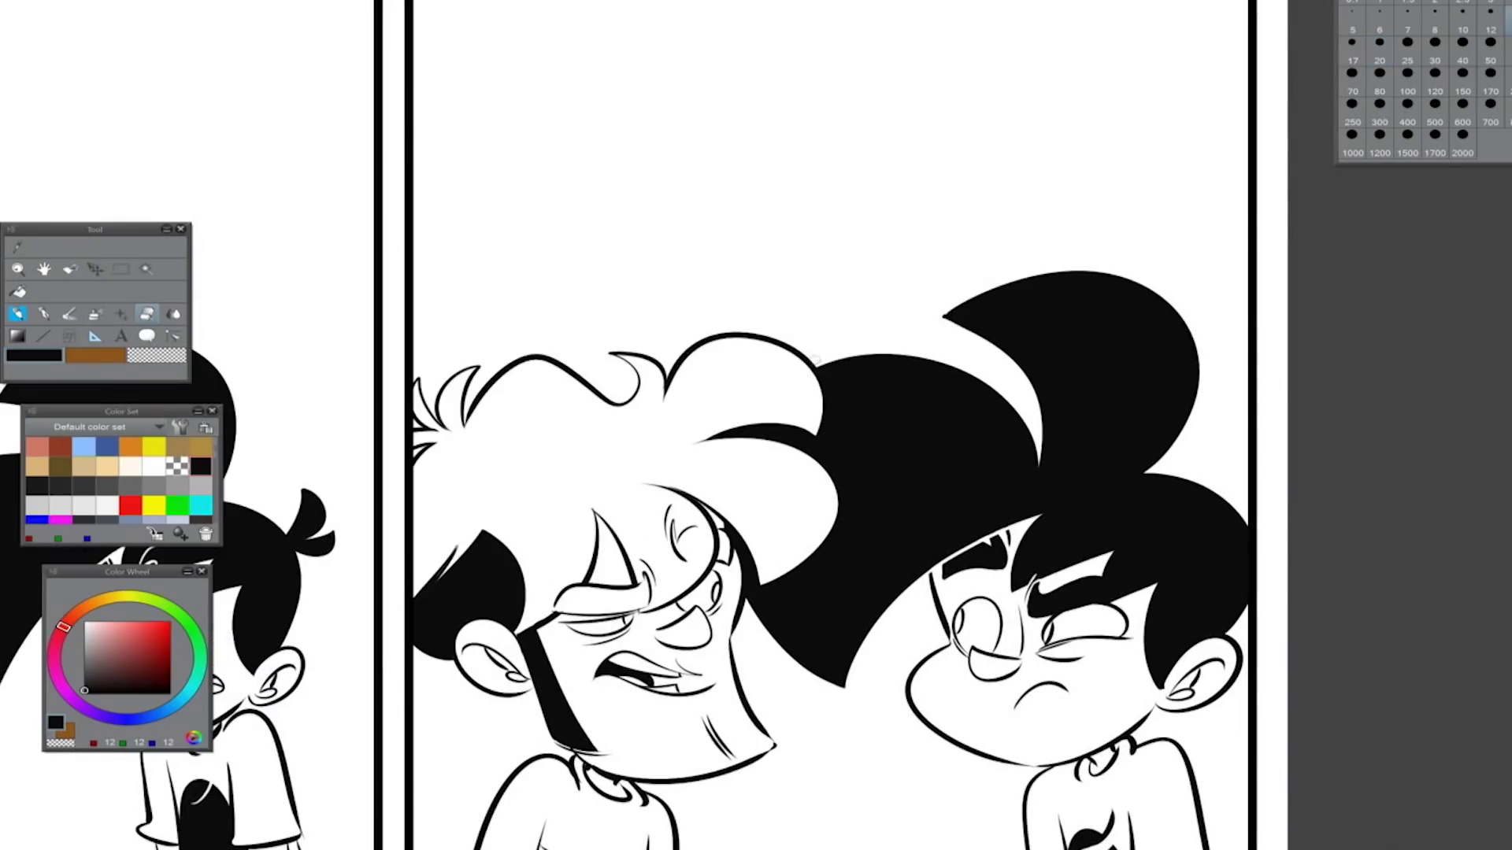
left_click_drag(815, 361, 827, 427)
key("bracketright")
left_click_drag(818, 364, 829, 434)
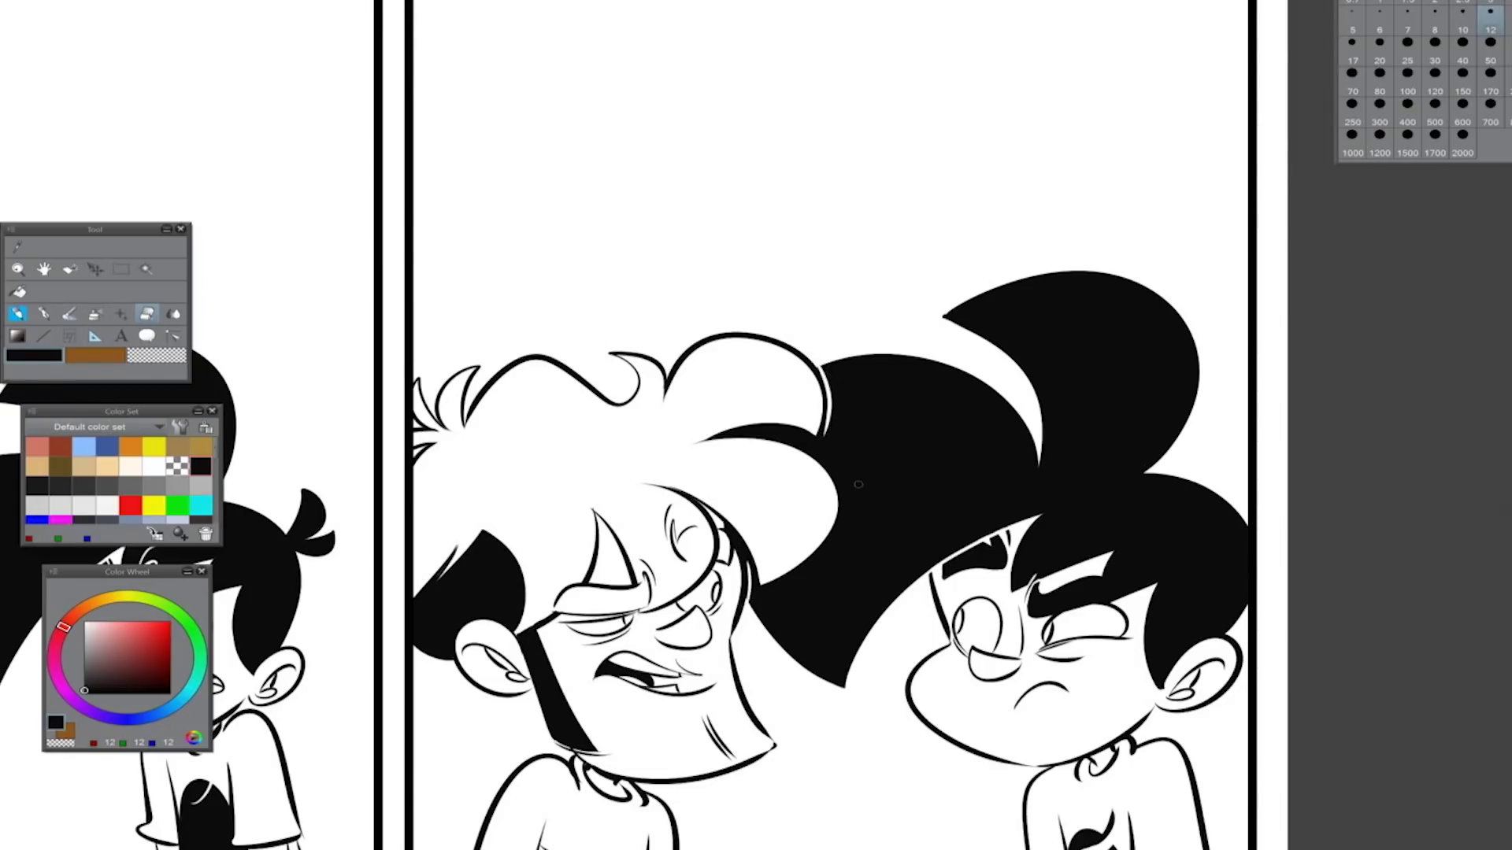
mouse_move(744, 440)
left_mouse_down()
mouse_move(824, 425)
mouse_move(854, 518)
left_mouse_up()
key("ctrl+z")
Fill the first-panel character's face, ear, nose, forehead and neck with the light tan skin colour
scroll(756, 426, "left", 10)
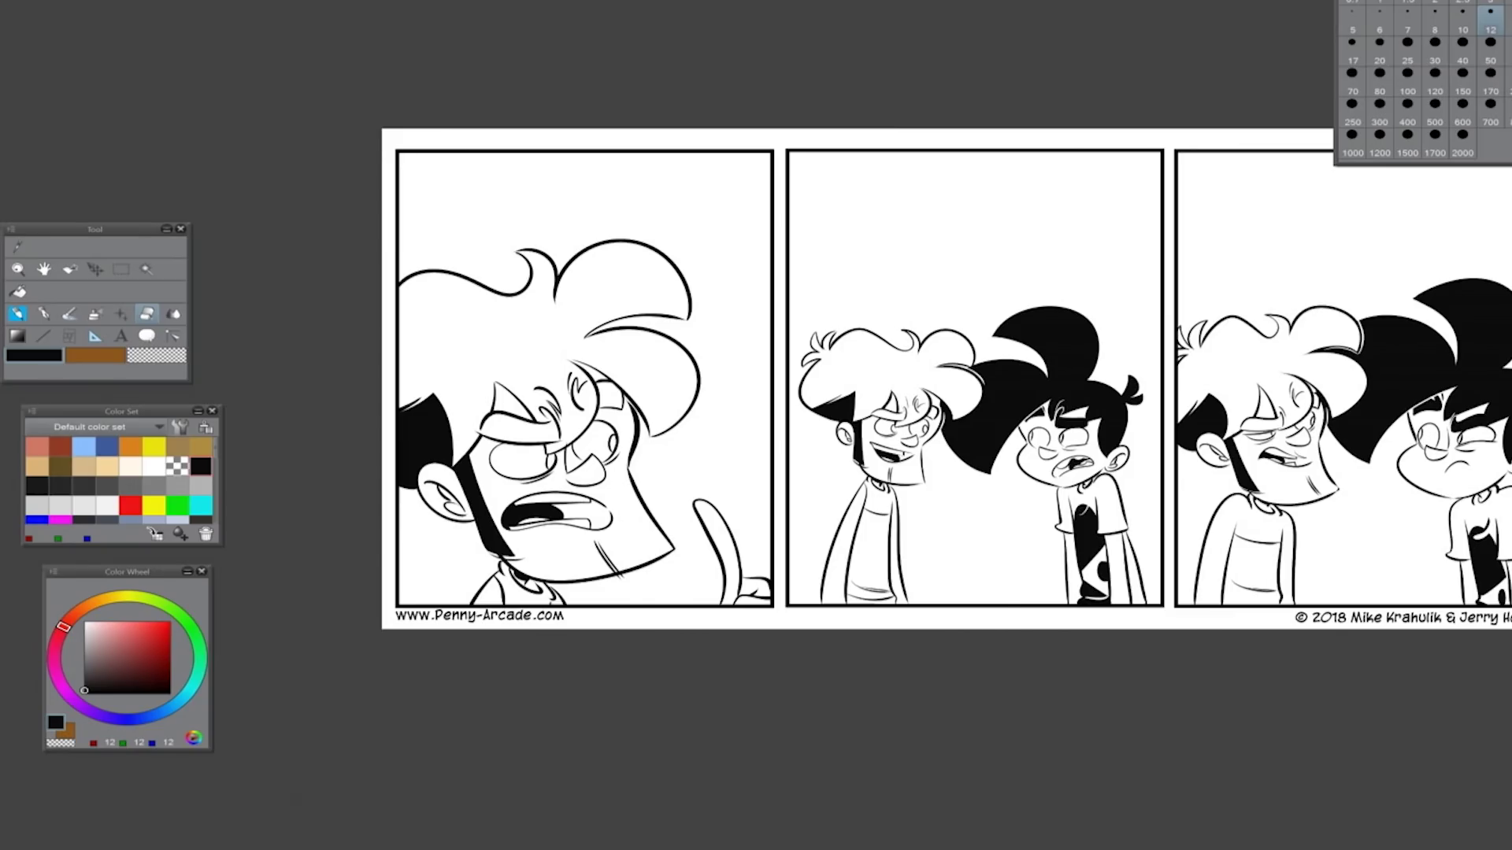
scroll(985, 564, "up", 3)
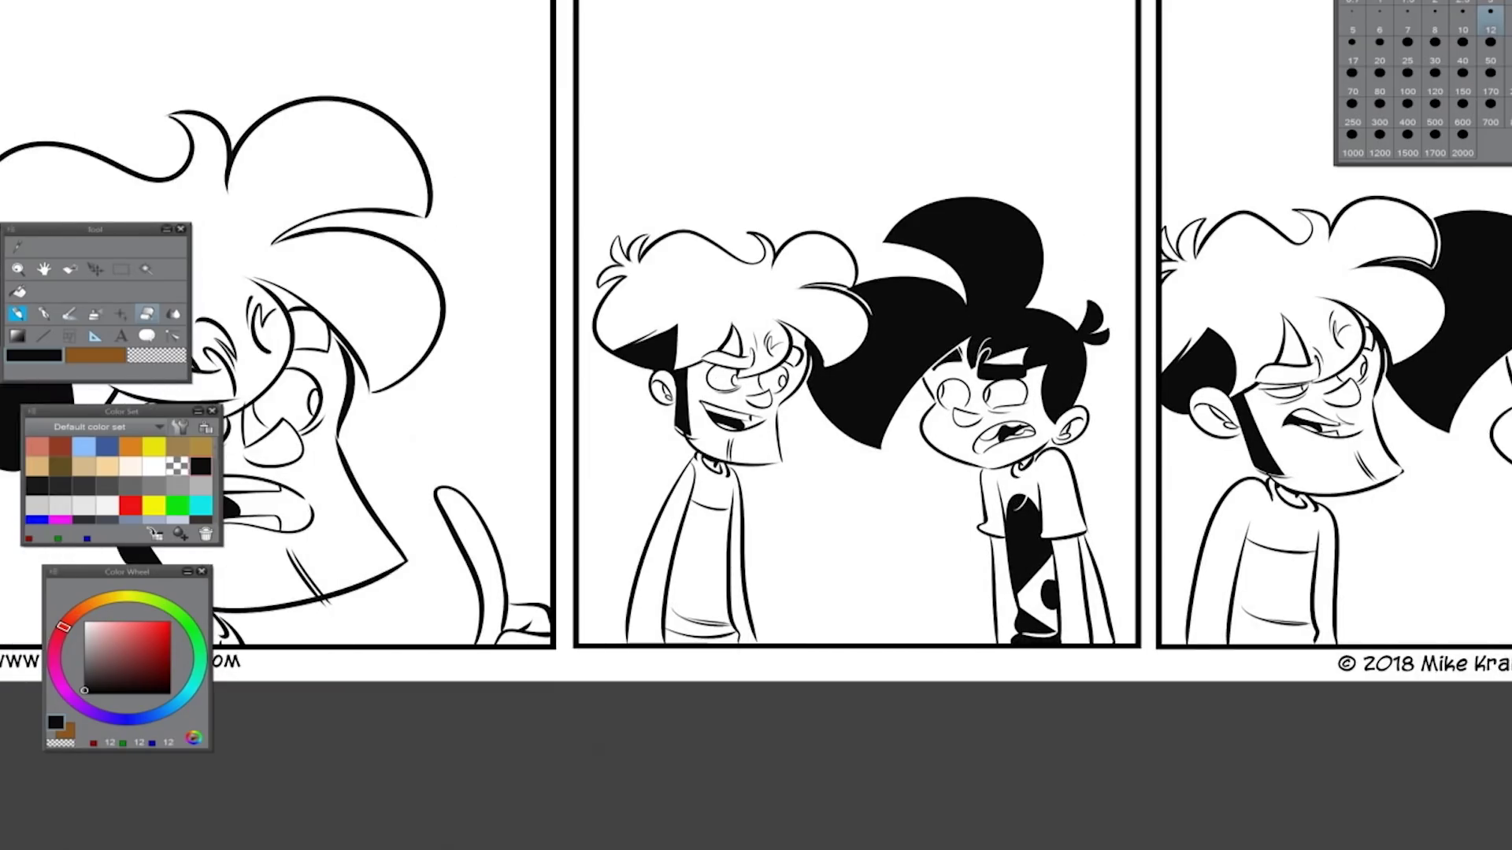
scroll(756, 339, "up", 2)
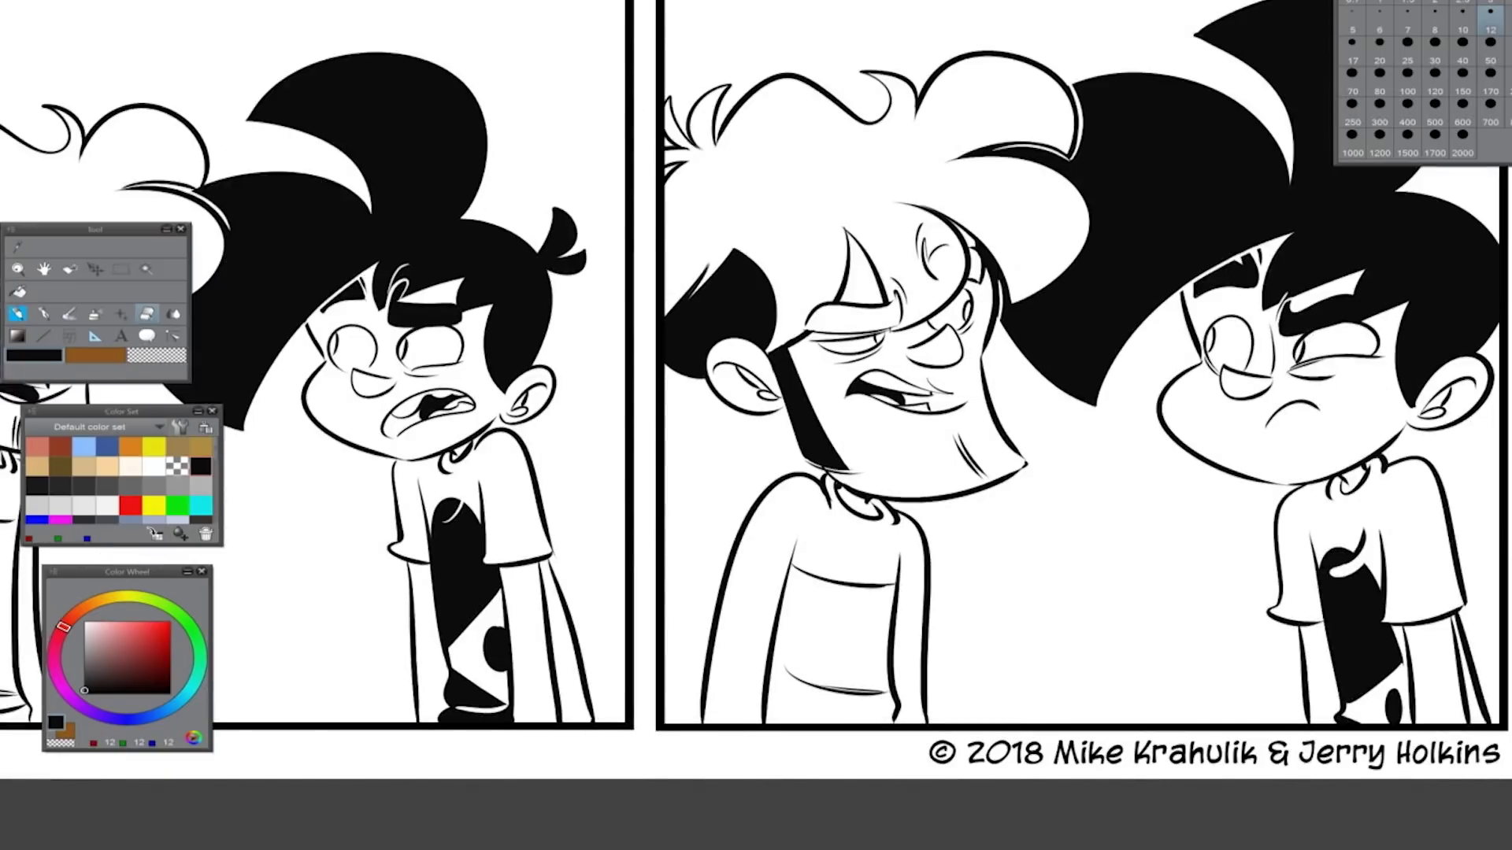
key("minus")
scroll(756, 426, "down", 2)
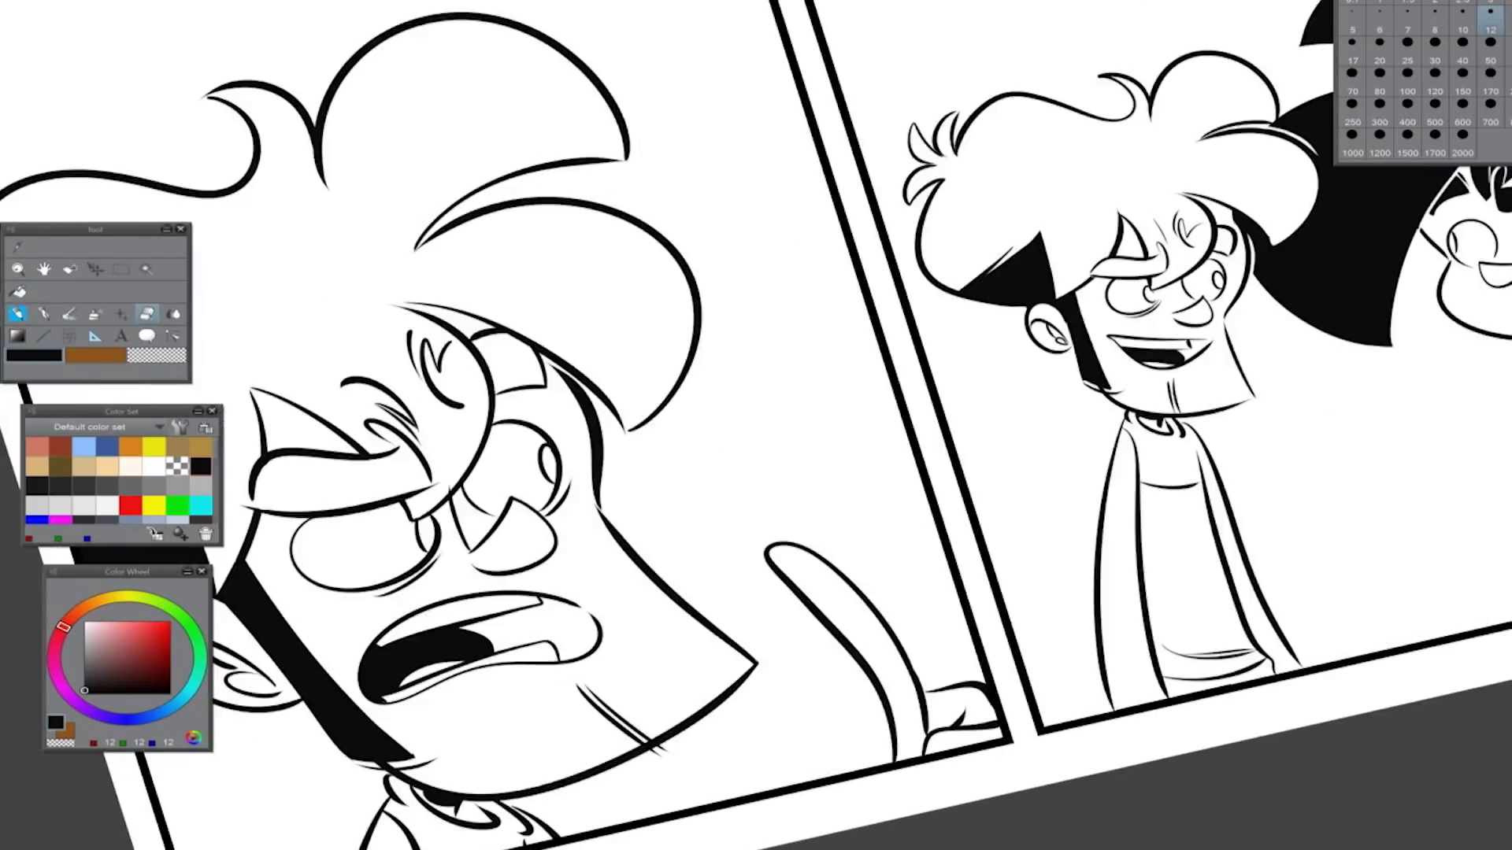
scroll(756, 426, "up", 2)
left_click(107, 466)
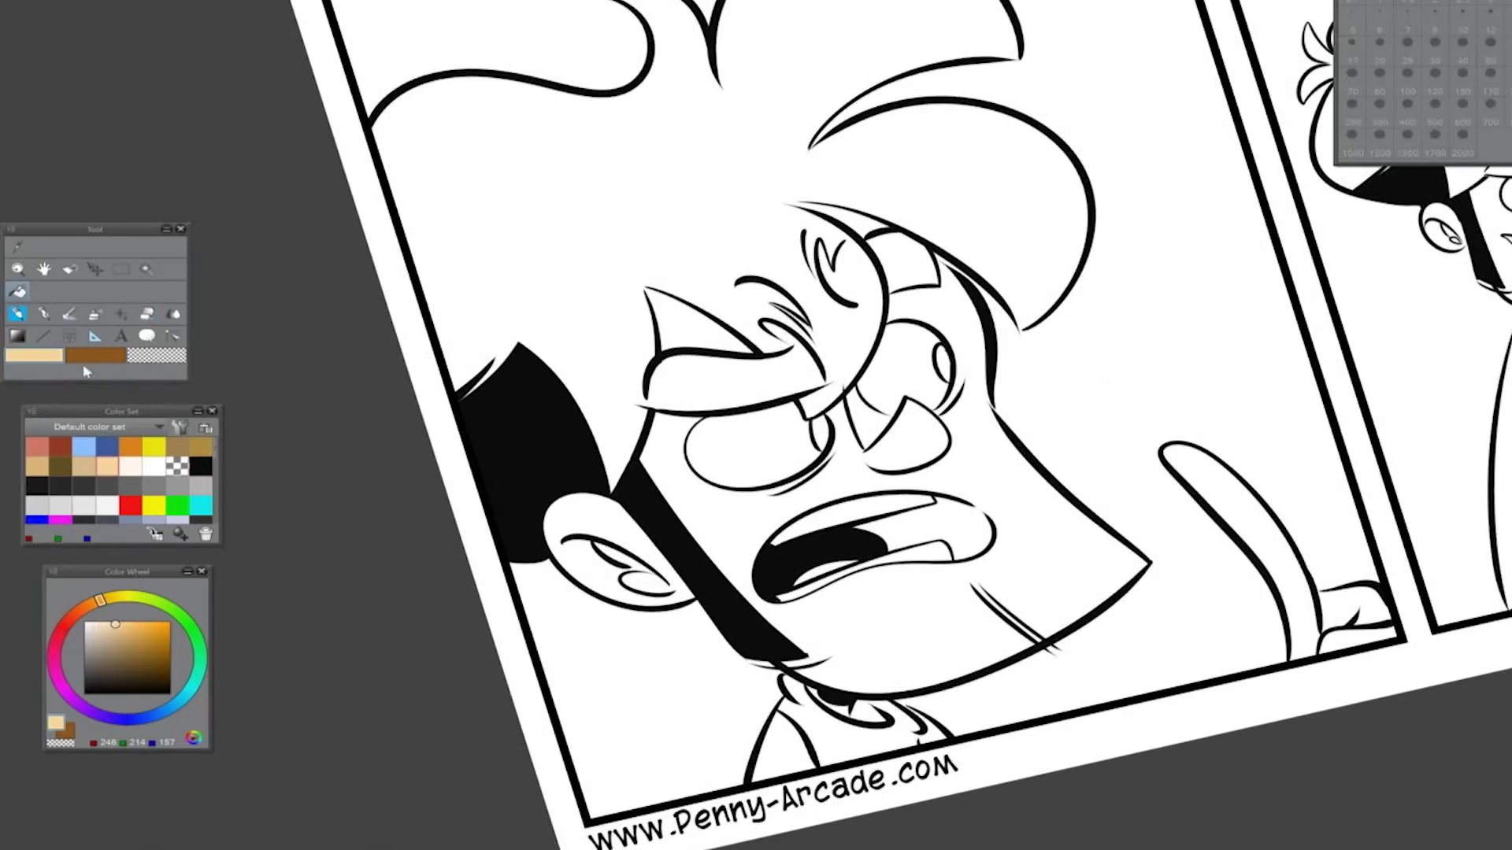
left_click(736, 439)
left_click(582, 543)
left_click(626, 560)
left_click(693, 319)
left_click(843, 220)
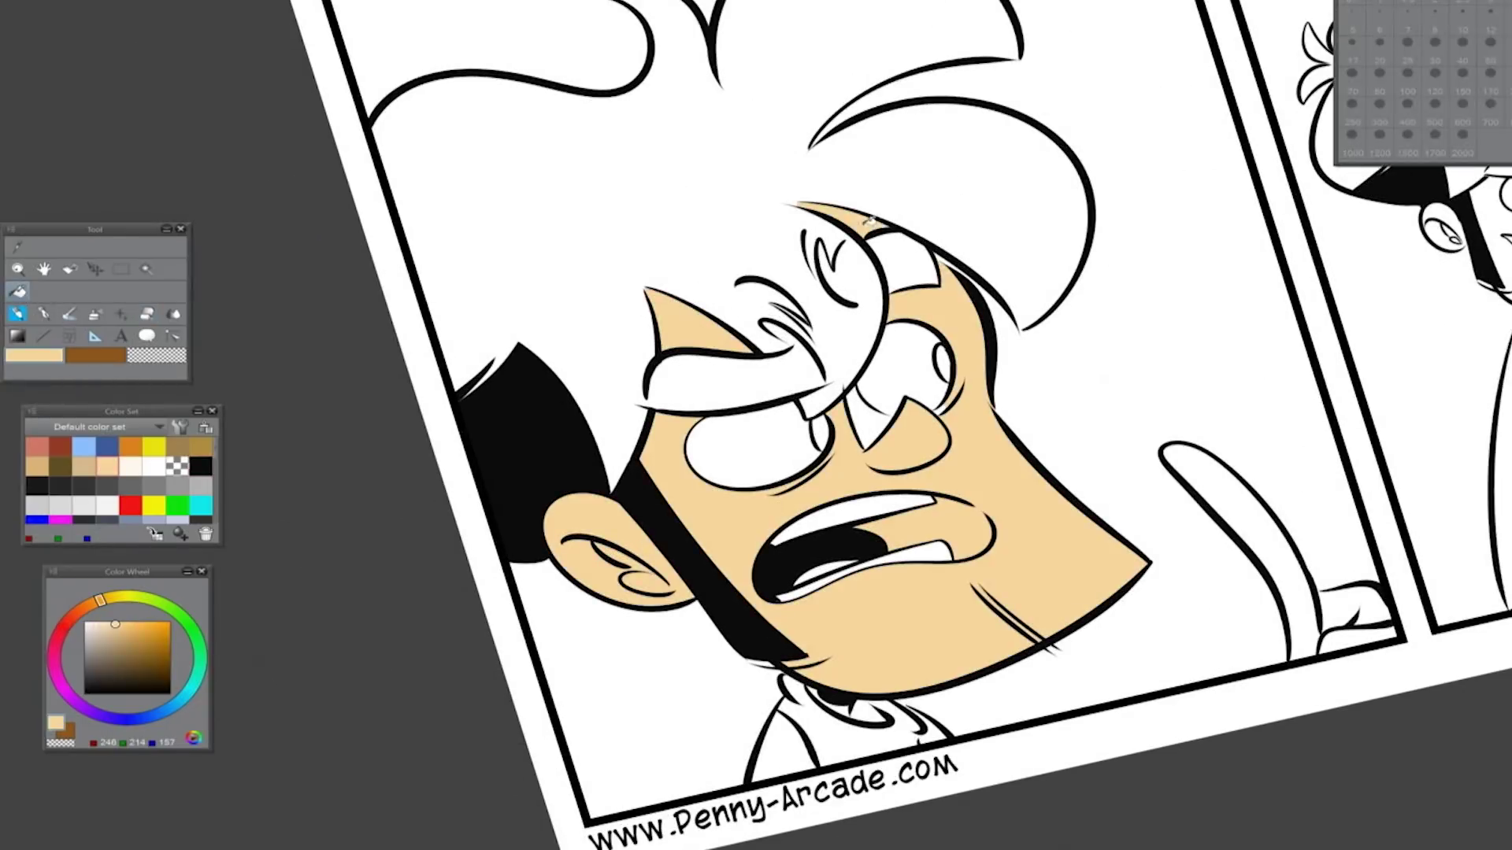
left_click(873, 421)
key("p")
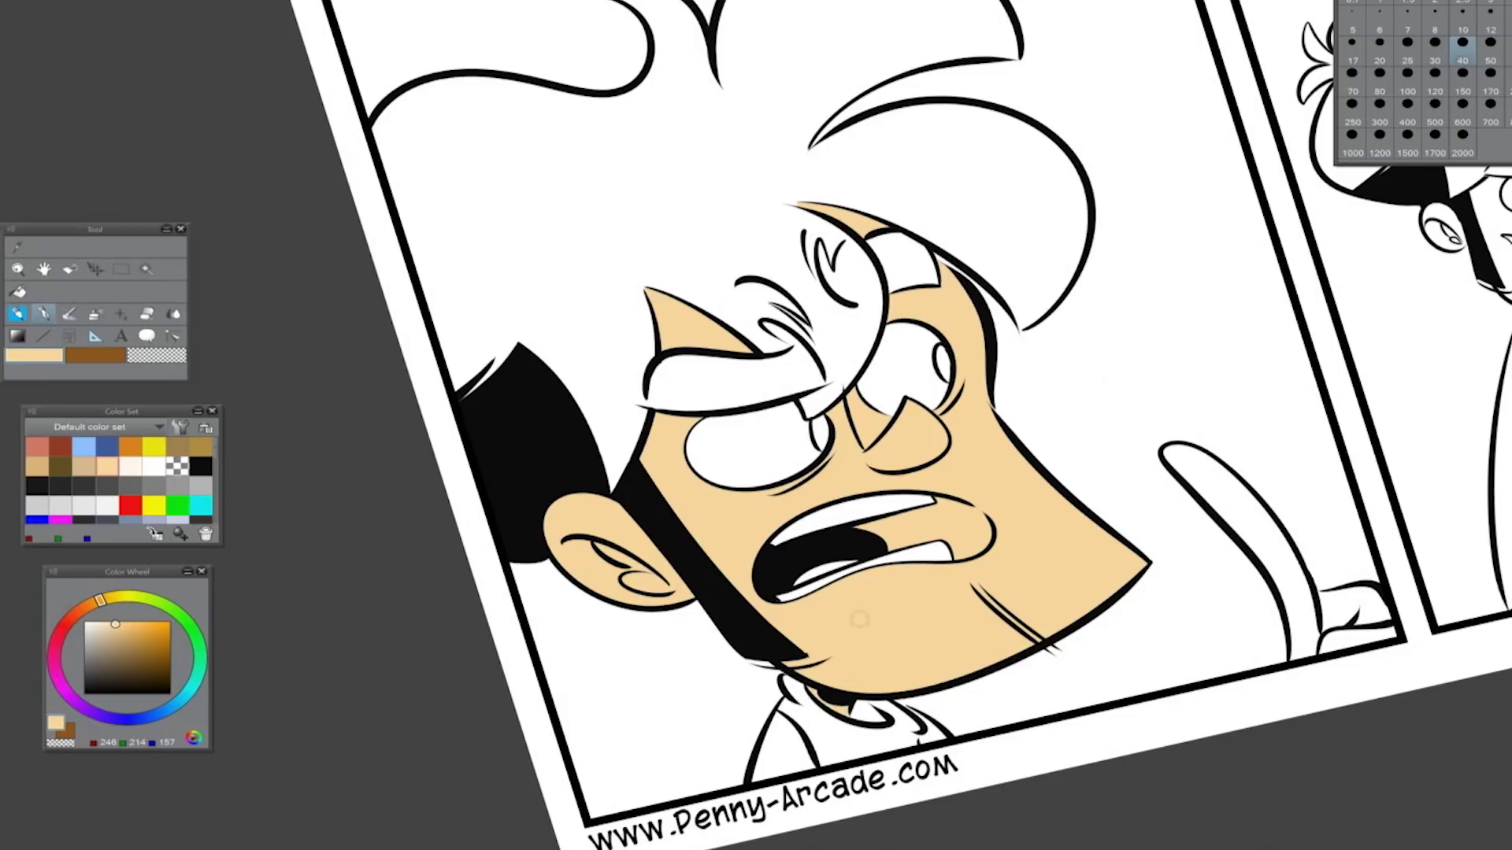
Fill the first-panel character's eyes and teeth with off-white and the tongue with salmon pink
left_click(130, 467)
key("g")
left_click(752, 453)
left_click(894, 370)
left_click(827, 572)
key("p")
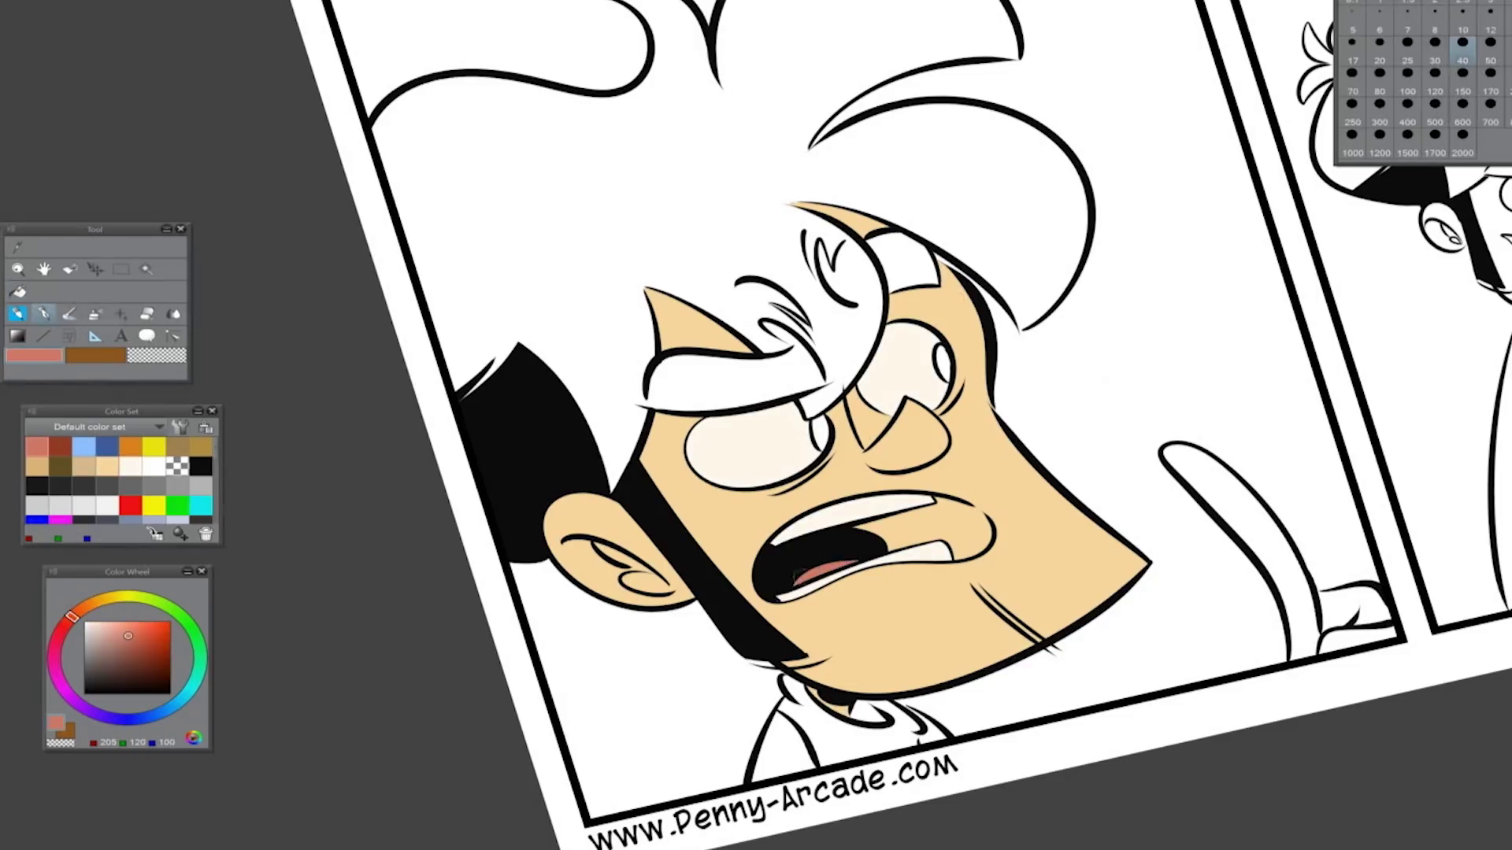
Fill the remaining inner area of the first-panel character's mouth with dark red
left_click(780, 559, "alt")
left_click(59, 446)
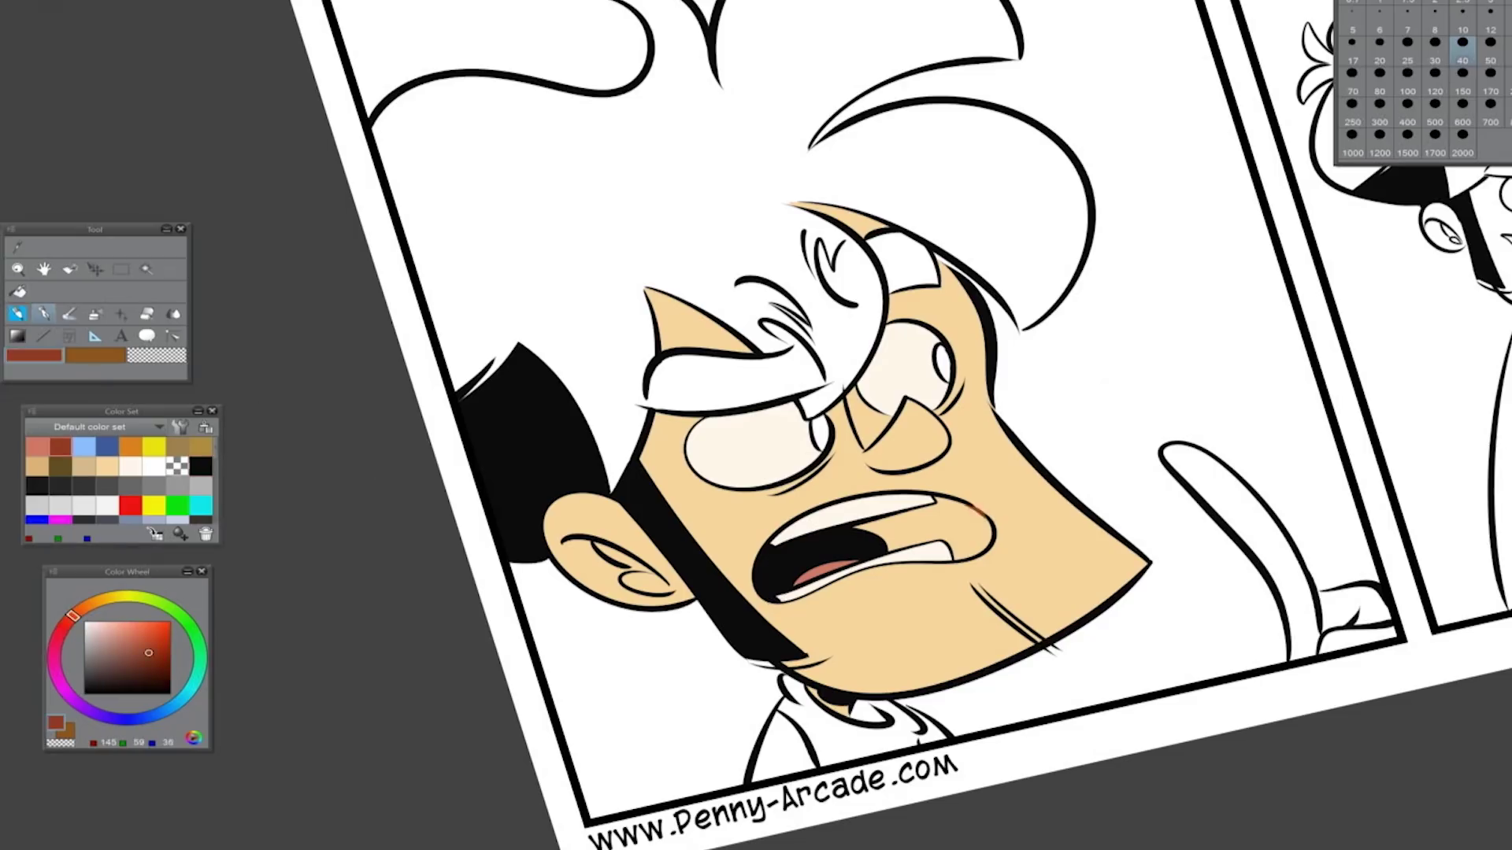
key("g")
left_click(974, 512)
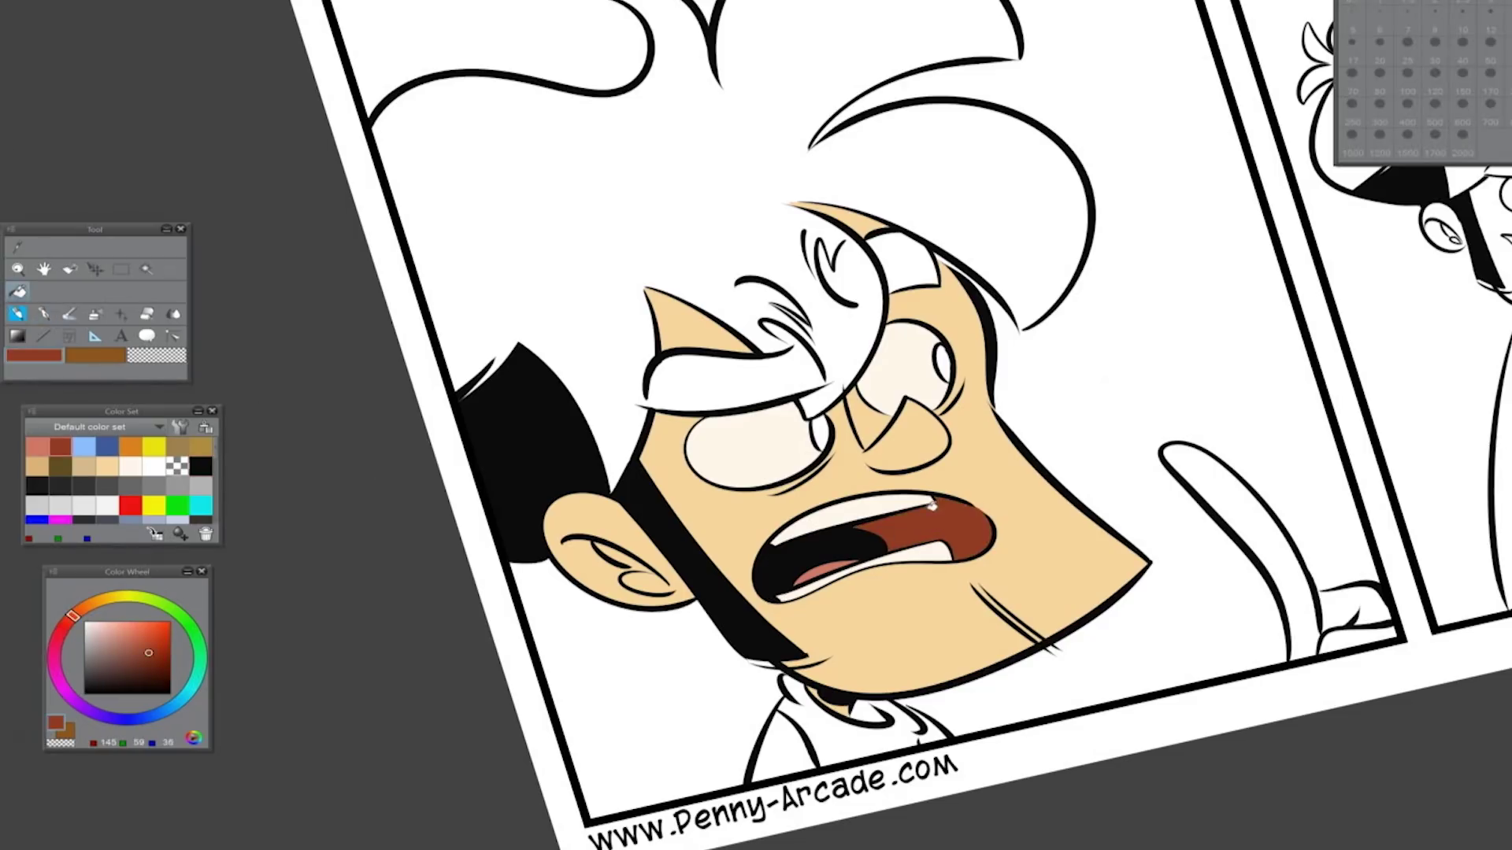
Paint both pupils of the first-panel character black and add small off-white highlights to them
key("p")
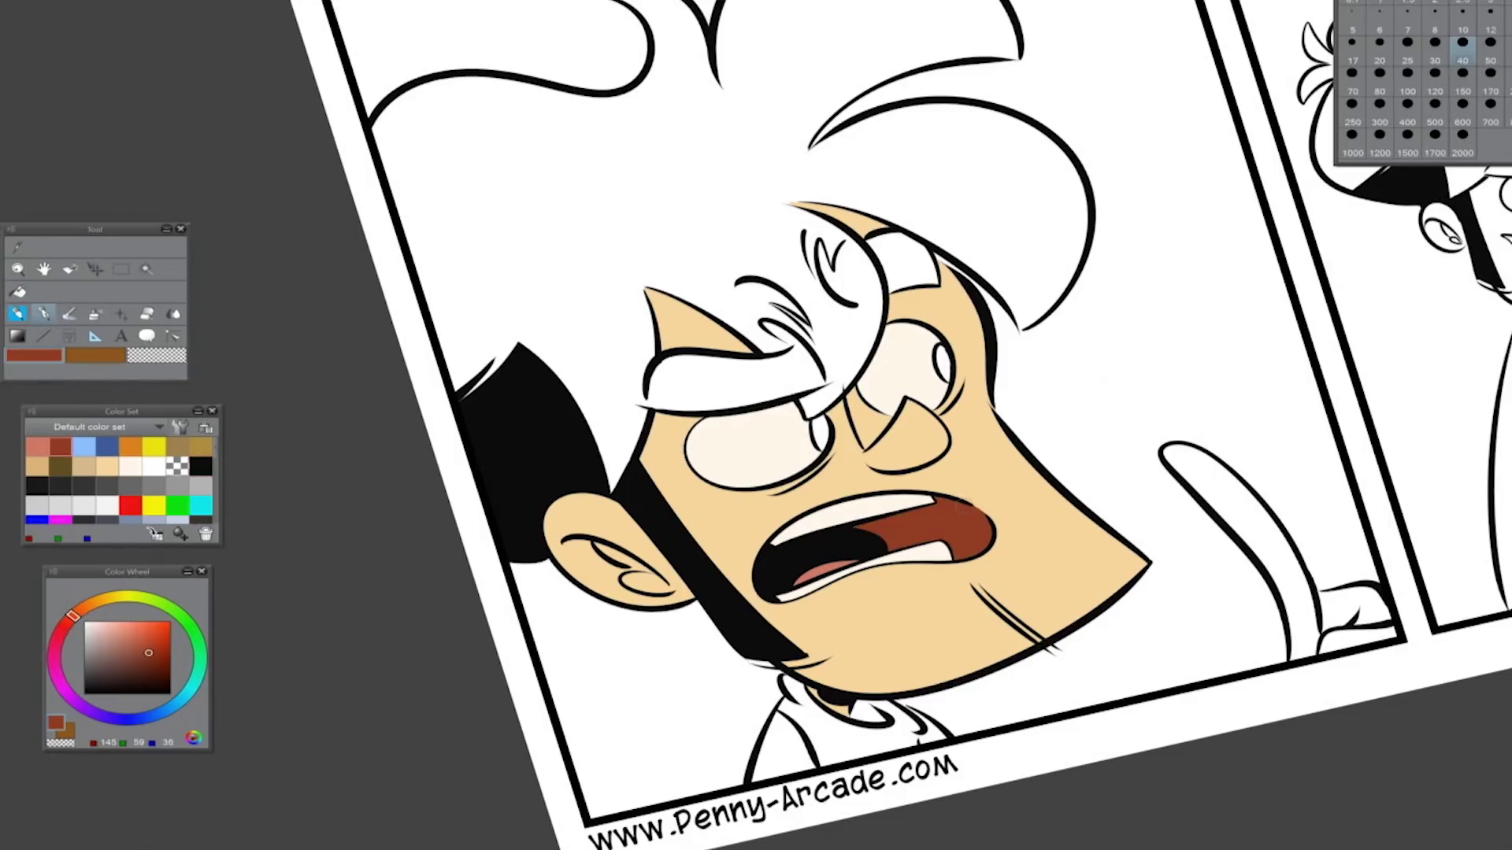
left_click(201, 466)
left_click_drag(815, 424, 822, 442)
mouse_move(942, 353)
left_mouse_down()
mouse_move(945, 375)
mouse_move(945, 356)
left_mouse_up()
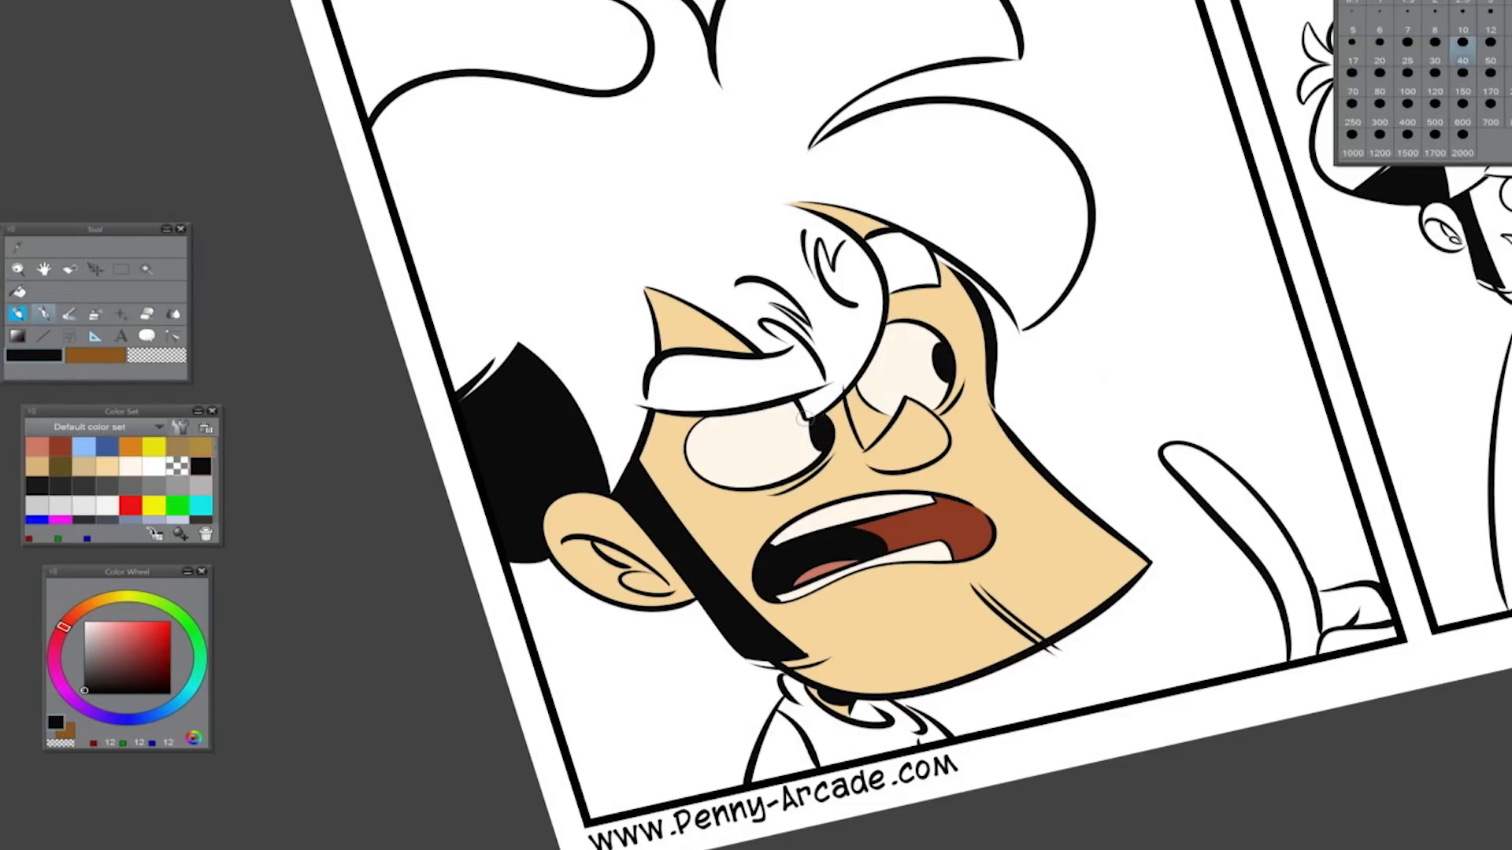
left_click(132, 466)
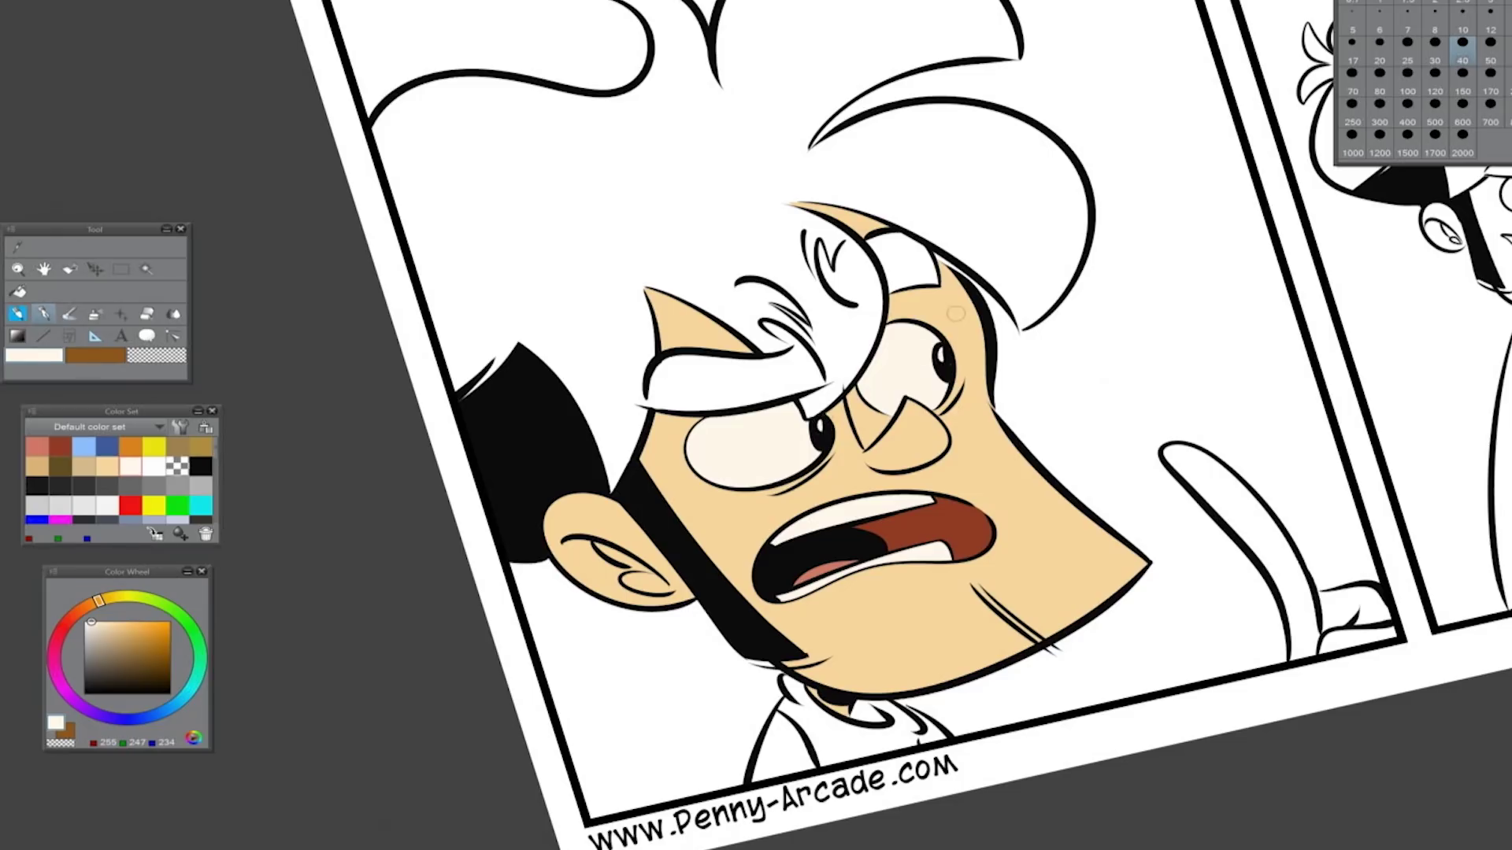
Fill the first-panel character's raised finger and hand with the light tan skin colour
left_click(17, 291)
left_click(108, 467)
left_click(1228, 519)
left_click(1354, 611)
left_click(1378, 636)
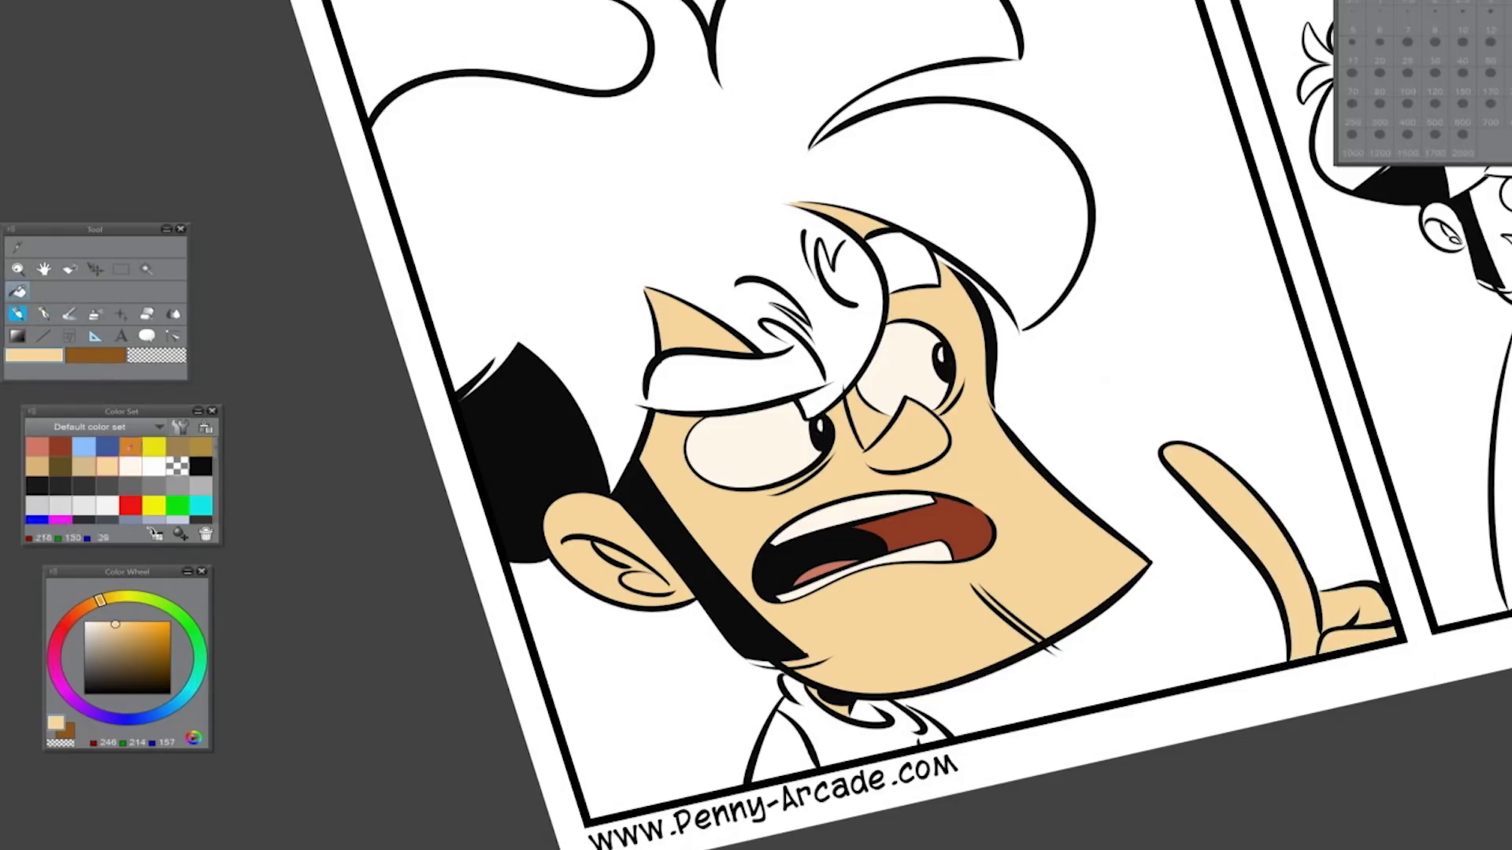
Fill the first-panel character's shirt and collar with blue
left_click(108, 446)
left_click(835, 728)
left_click(925, 724)
left_click(866, 711)
key("p")
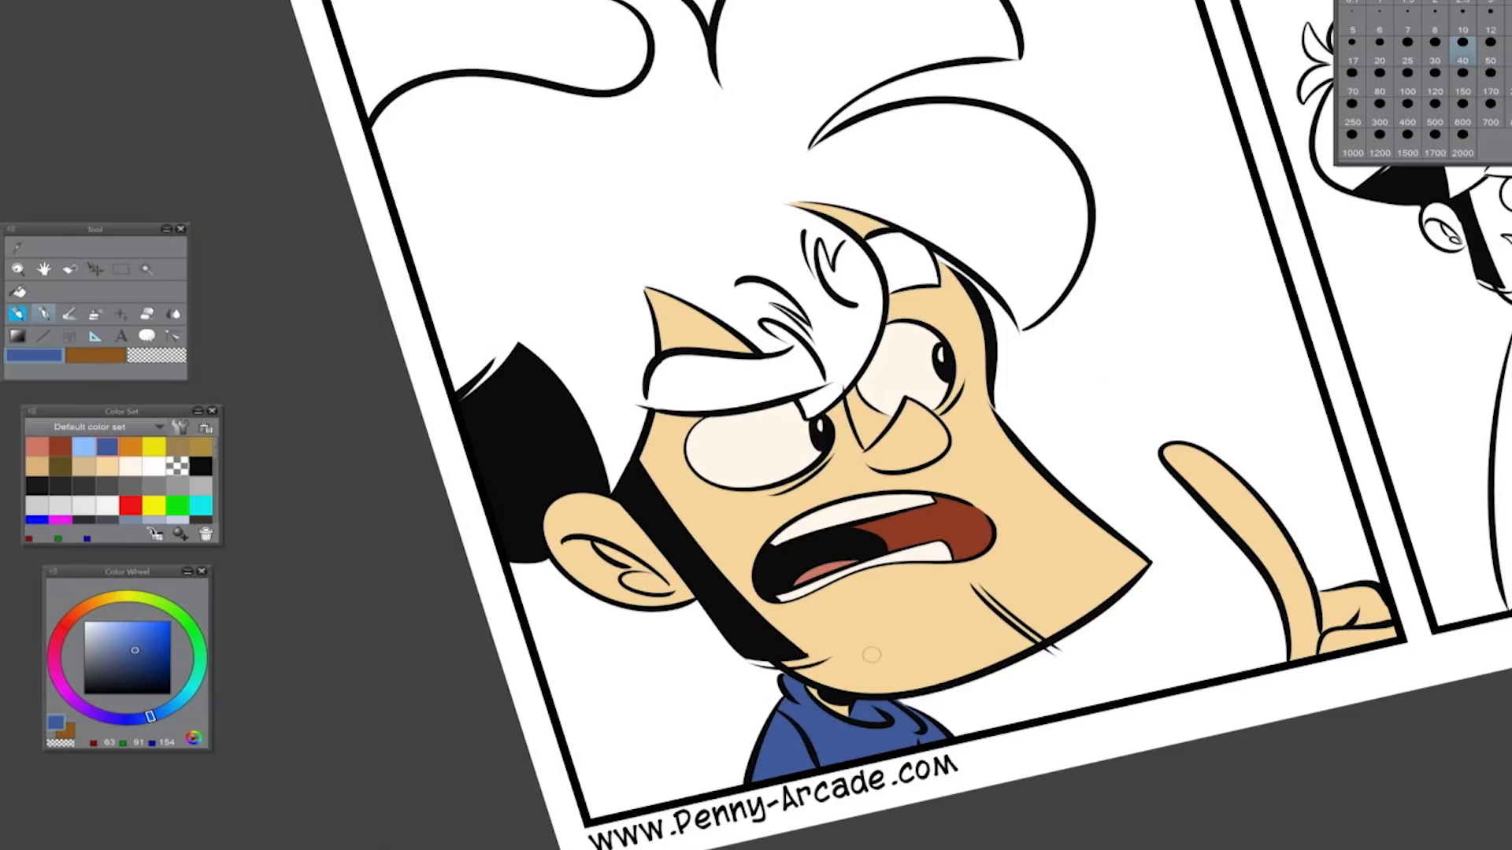
Paint the first-panel character's eyebrows dark olive brown, including the parts showing through the hair
left_click(60, 466)
left_click_drag(765, 321, 833, 392)
left_click_drag(661, 382, 647, 406)
mouse_move(855, 244)
left_mouse_down()
mouse_move(858, 303)
mouse_move(933, 267)
left_mouse_up()
left_click_drag(654, 386, 819, 370)
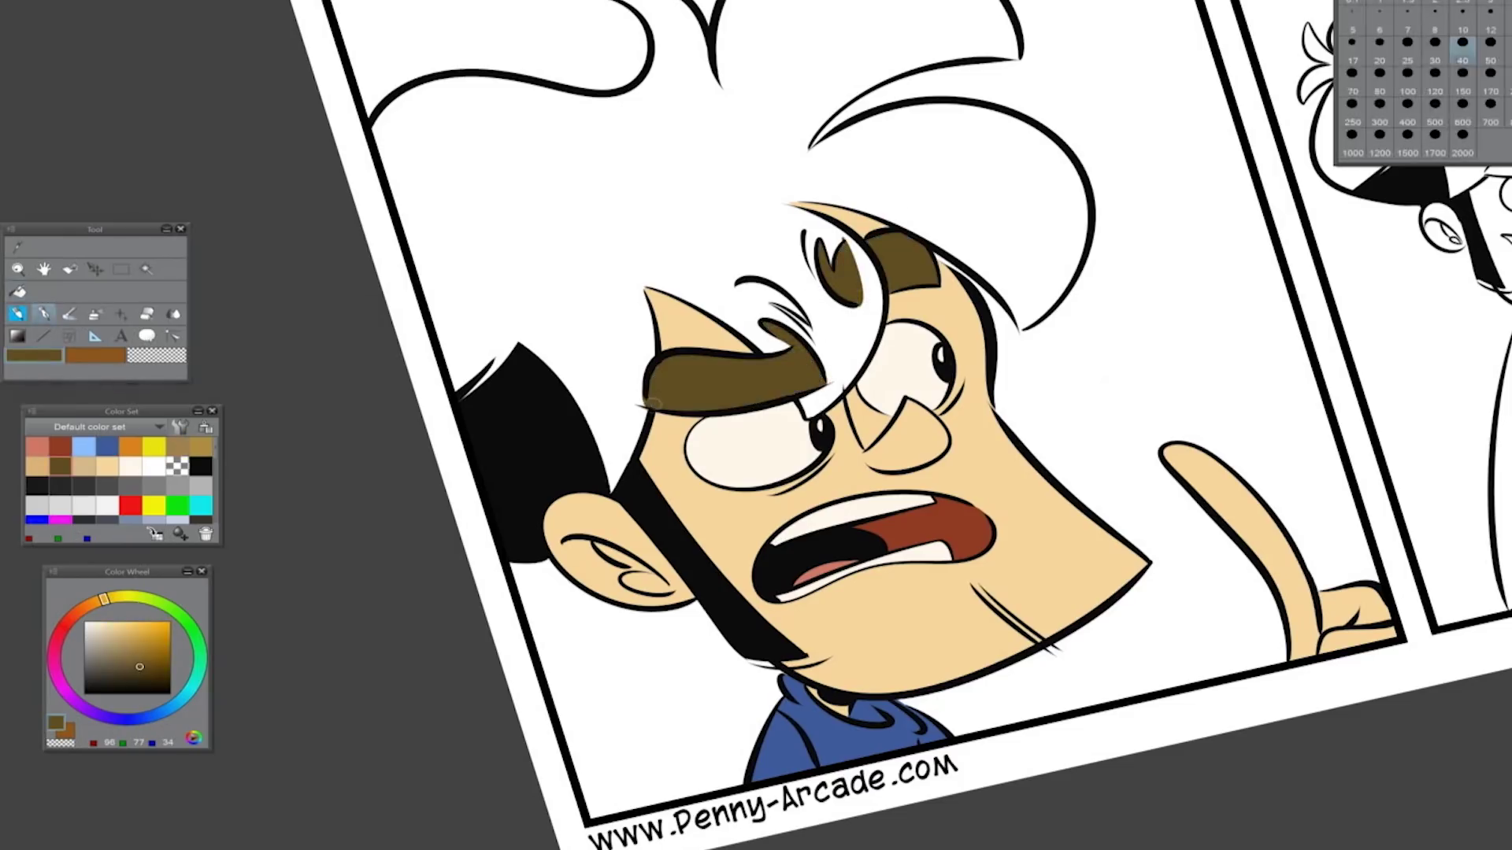
Fill the first-panel character's hair, including the small lock over the forehead, with golden brown
key("g")
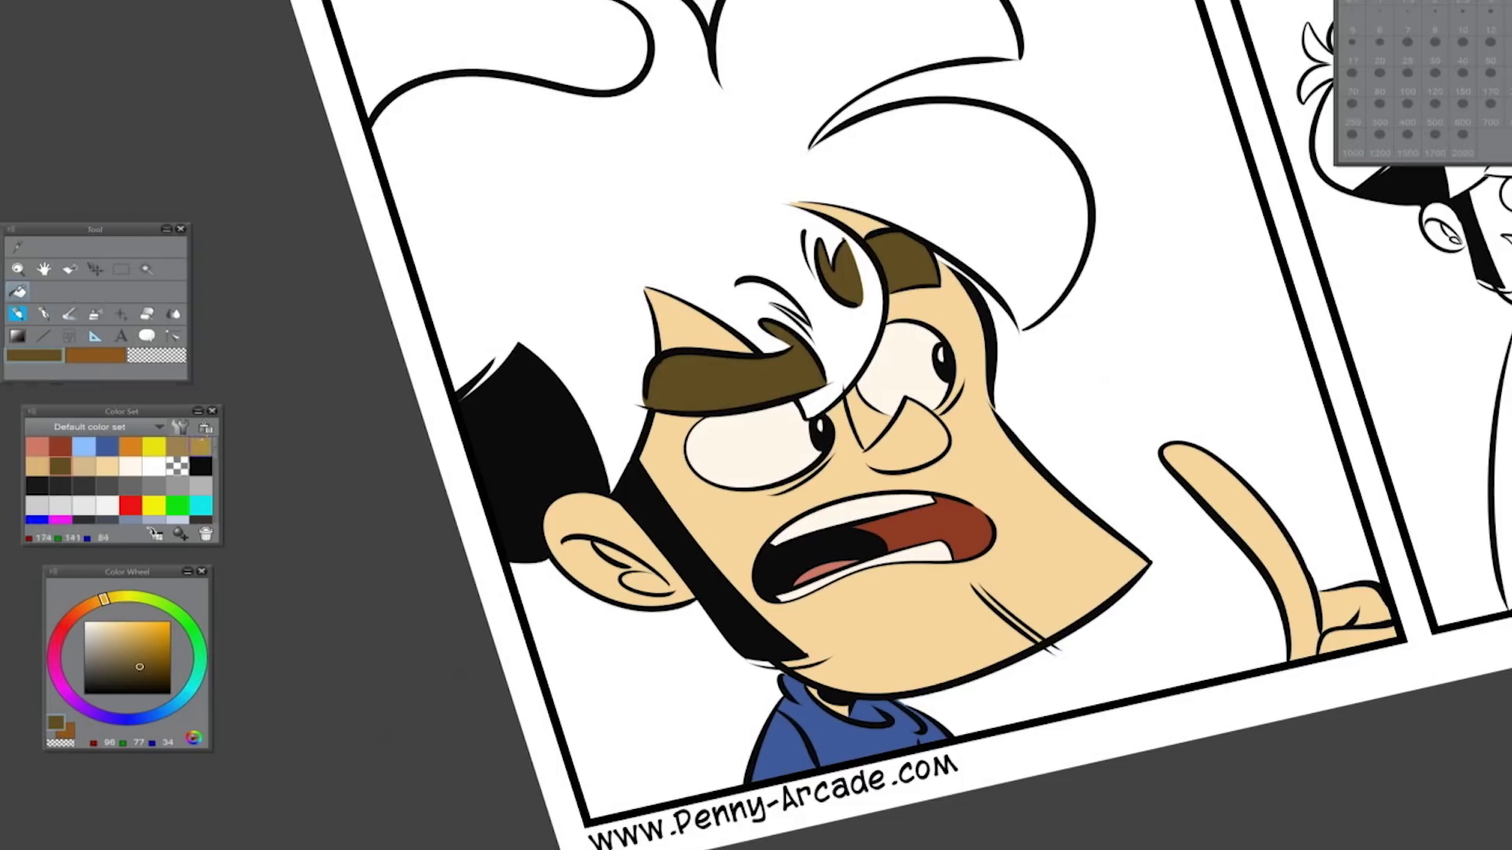
left_click(201, 446)
left_click_drag(708, 315, 791, 456)
left_click(994, 275)
key("p")
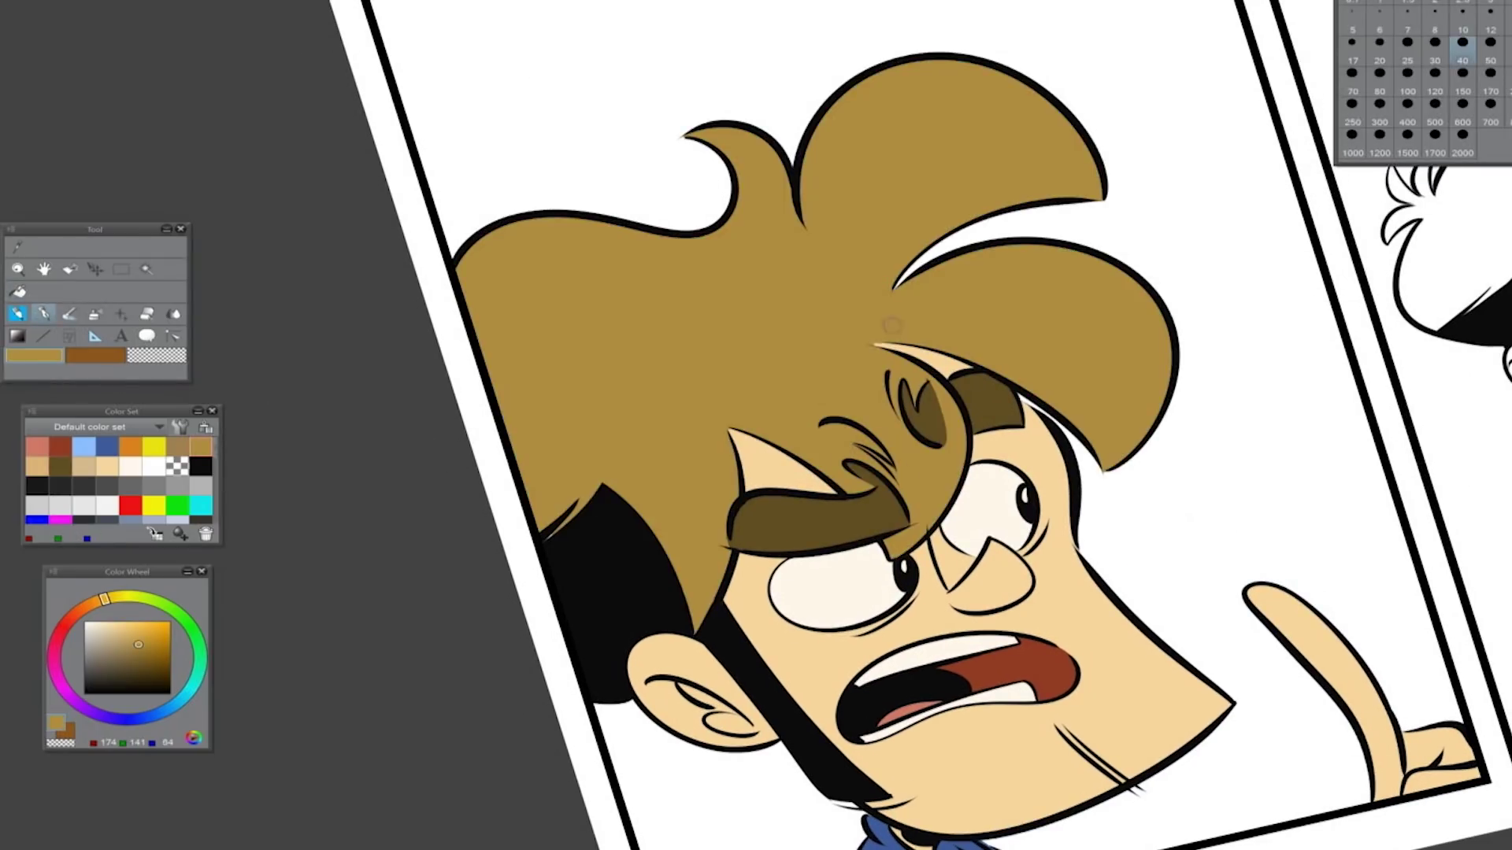
left_click_drag(941, 448, 929, 370)
Add darker tan shading under the first-panel character's eyes and inside the ear
left_click_drag(1023, 504, 878, 307)
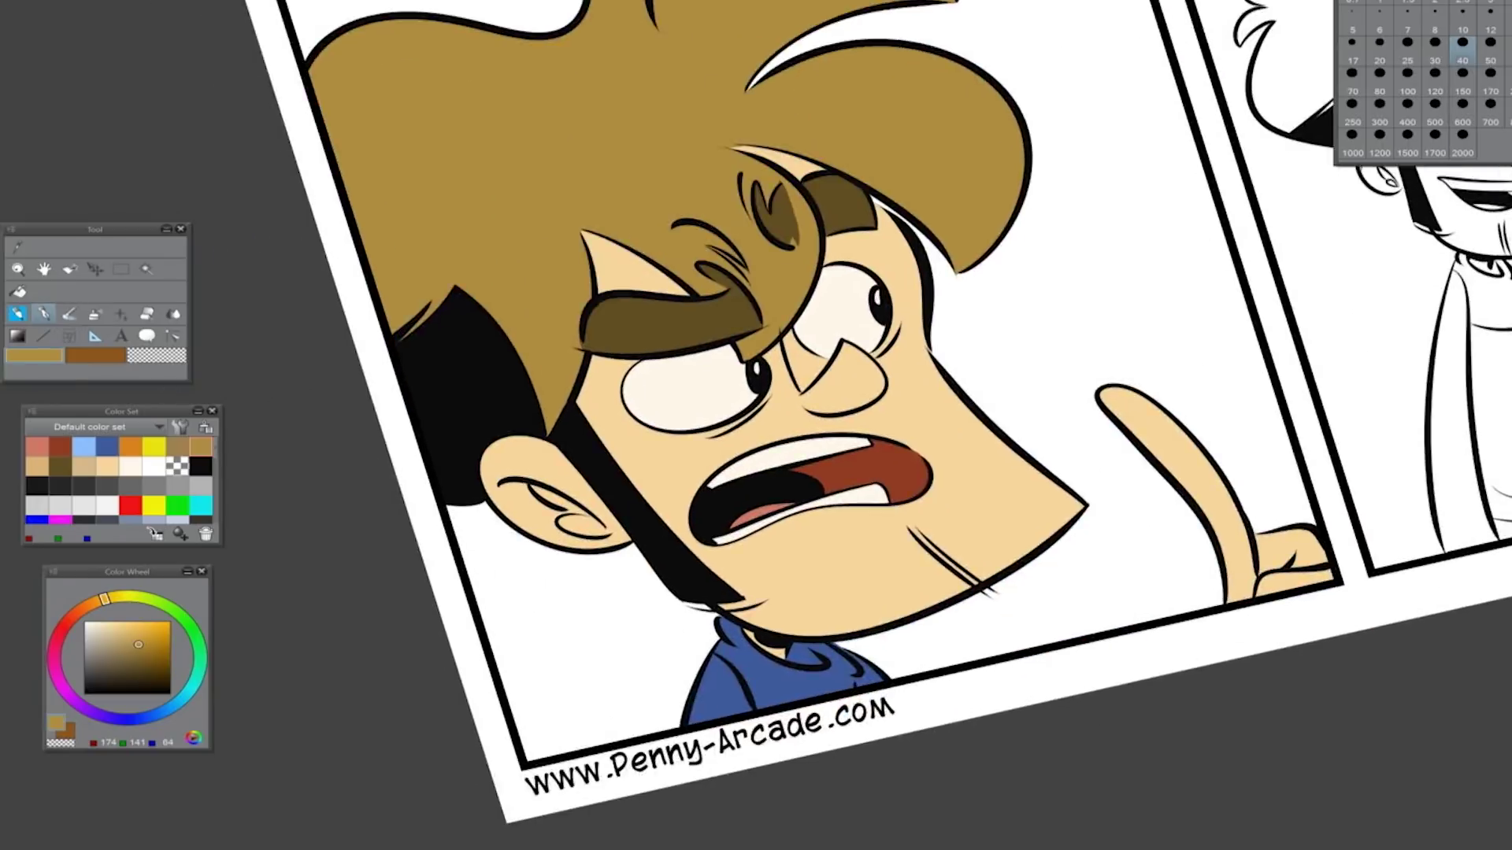
left_click_drag(878, 307, 932, 354)
left_click(1024, 552, "alt")
left_click_drag(741, 480, 819, 484)
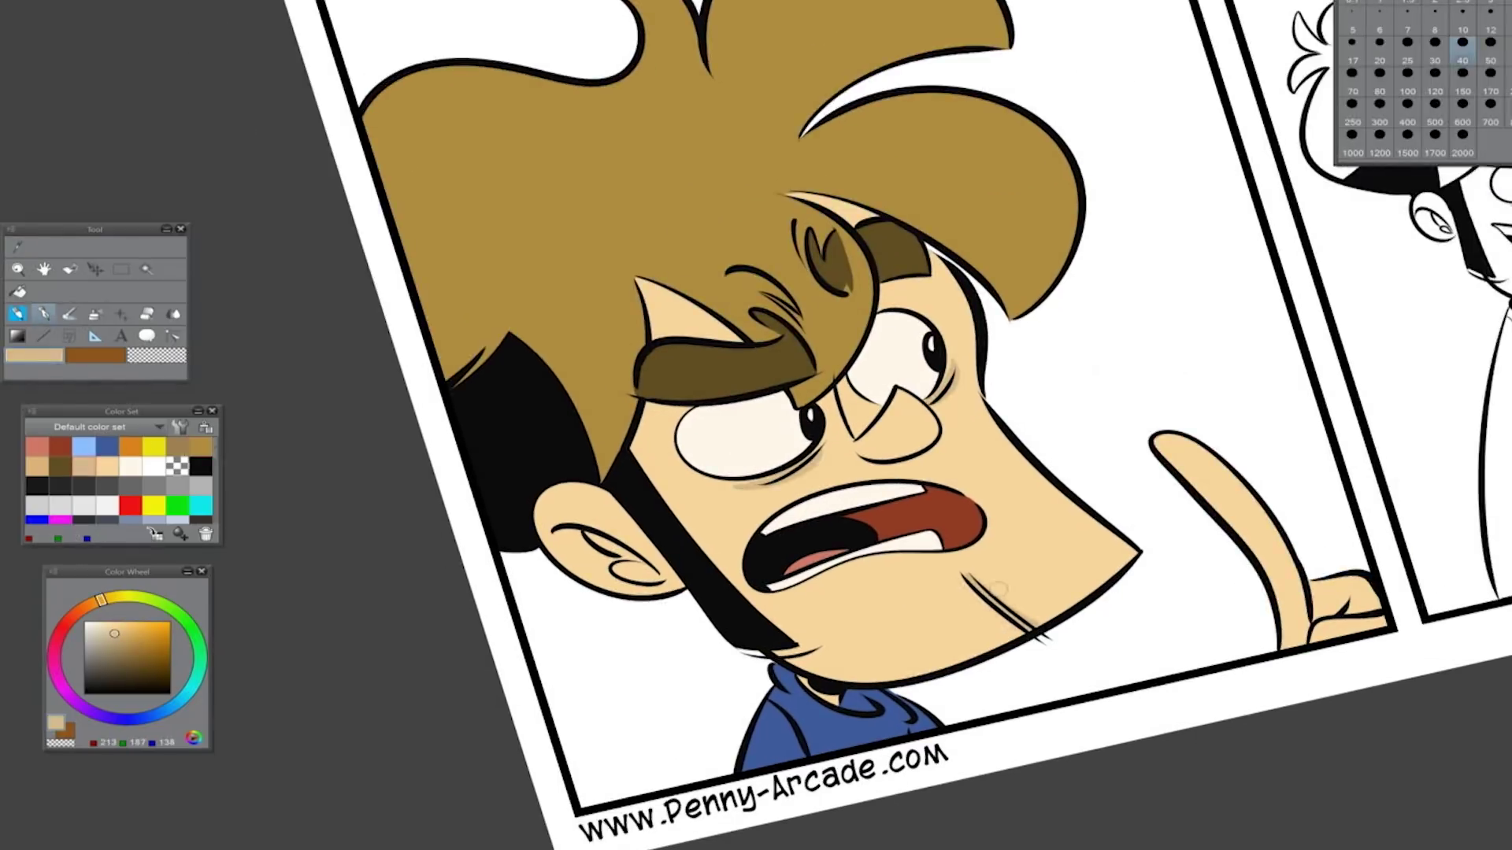
mouse_move(578, 534)
left_mouse_down()
mouse_move(626, 556)
mouse_move(587, 541)
mouse_move(602, 545)
left_mouse_up()
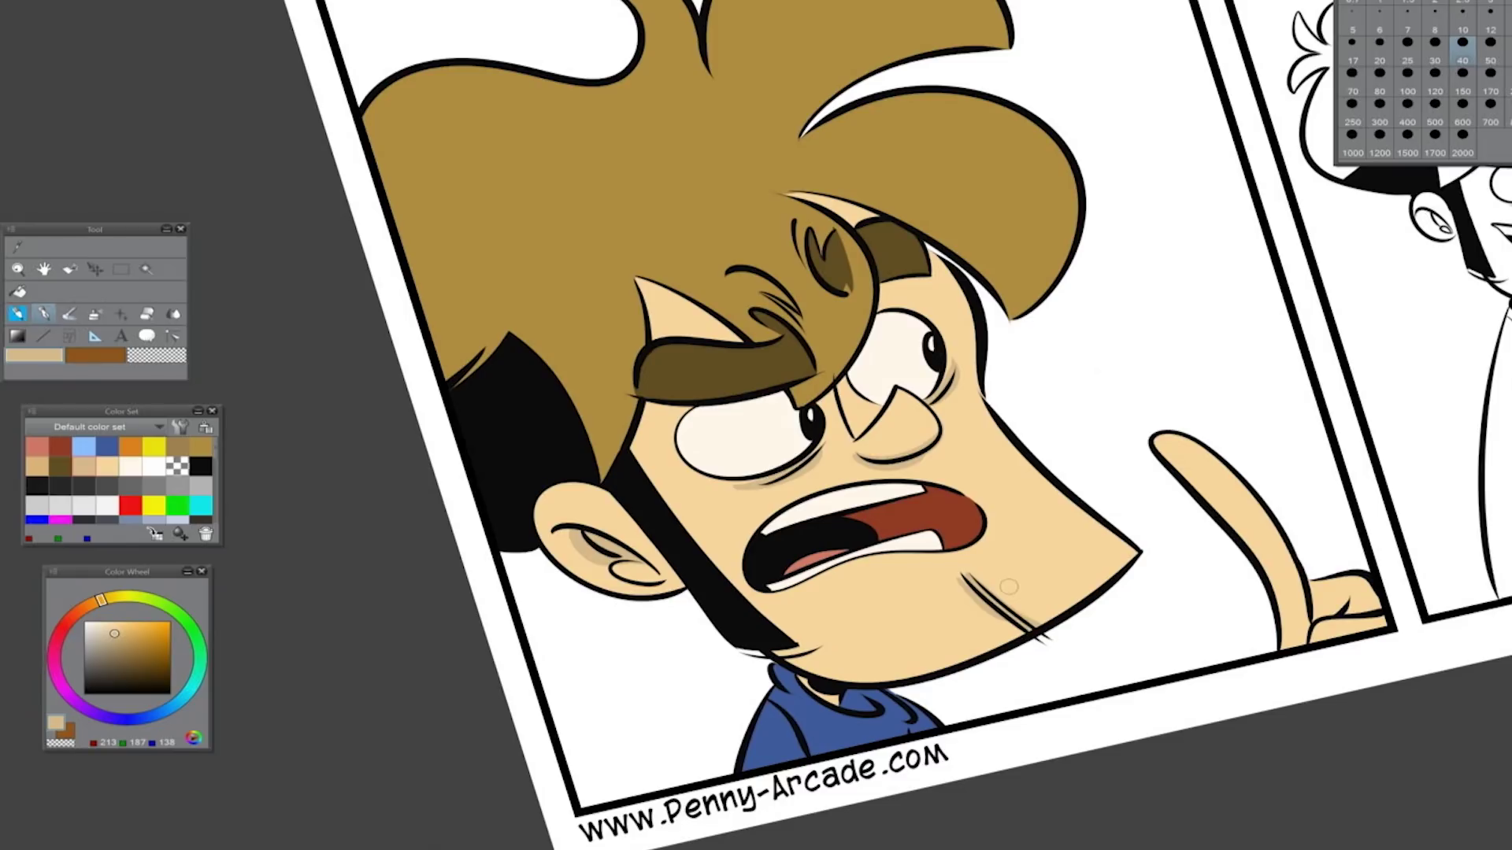
Fill the second-panel blond character's face, forehead, ear, neck and nose with the light tan skin colour
left_click_drag(1009, 587, 189, 453)
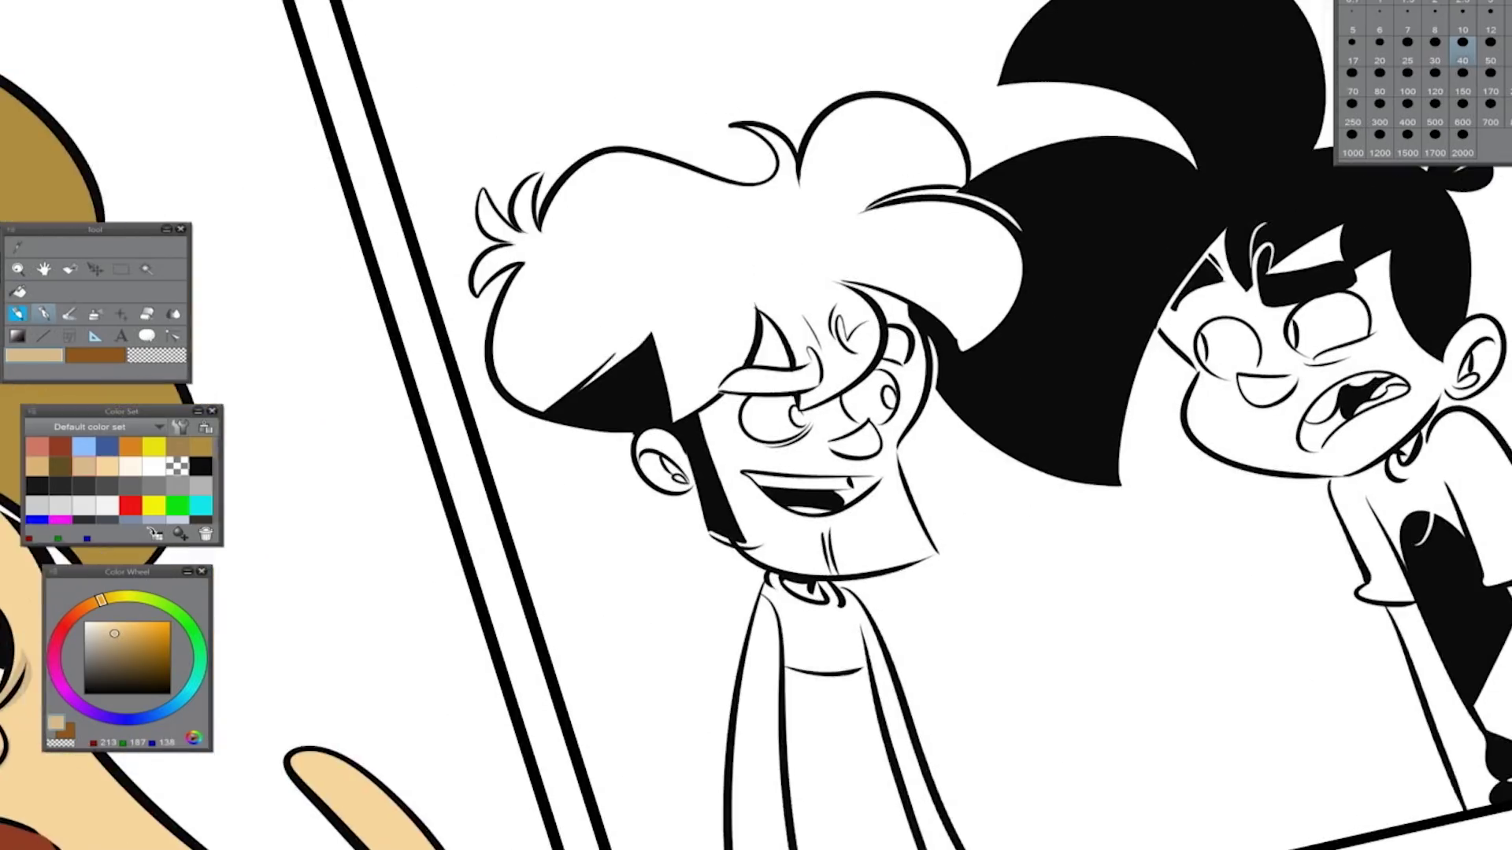
left_click(108, 466)
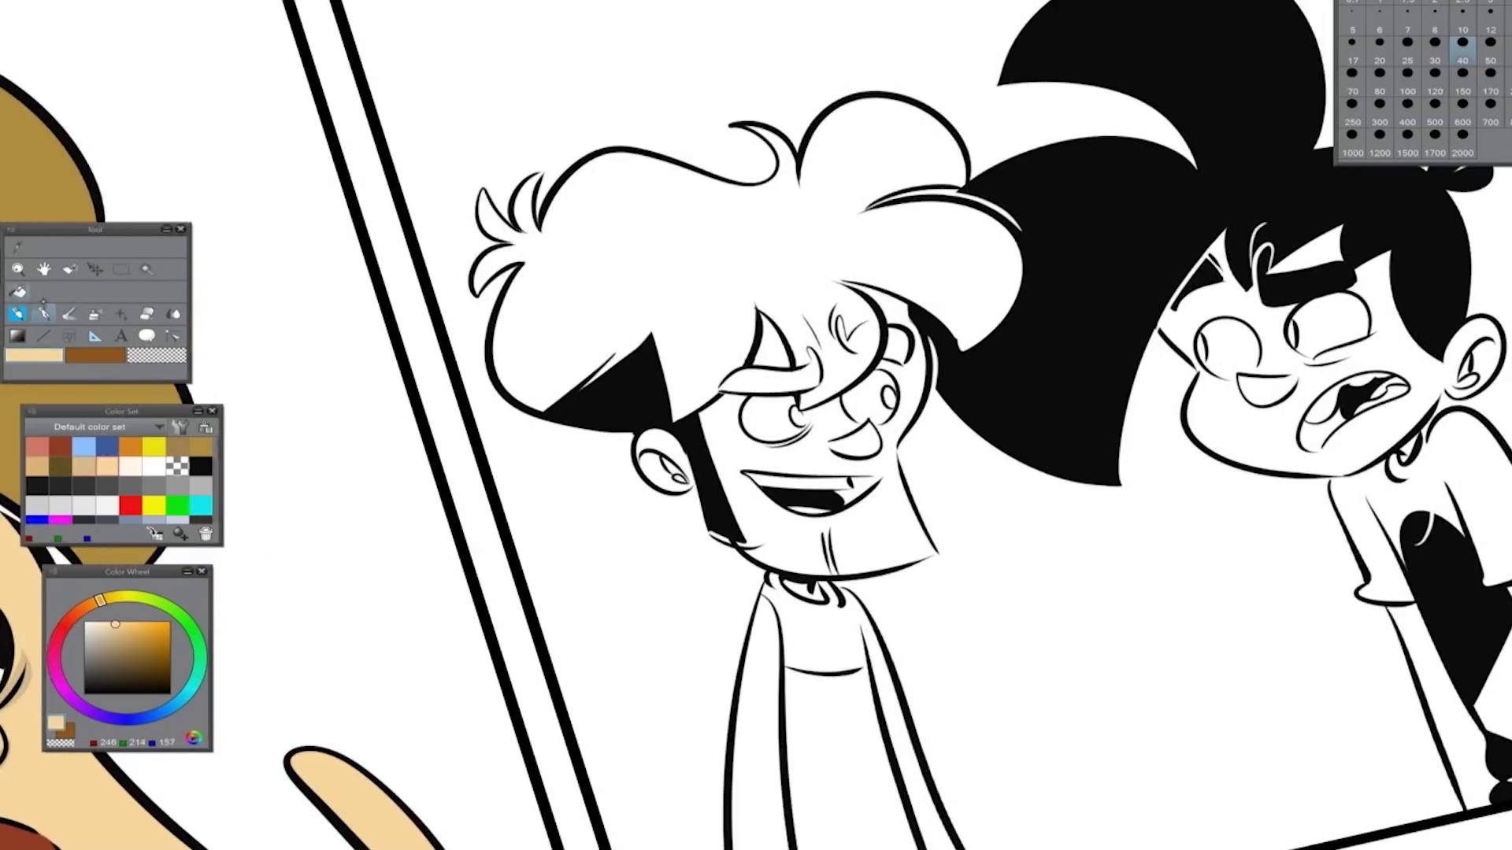
left_click(881, 504)
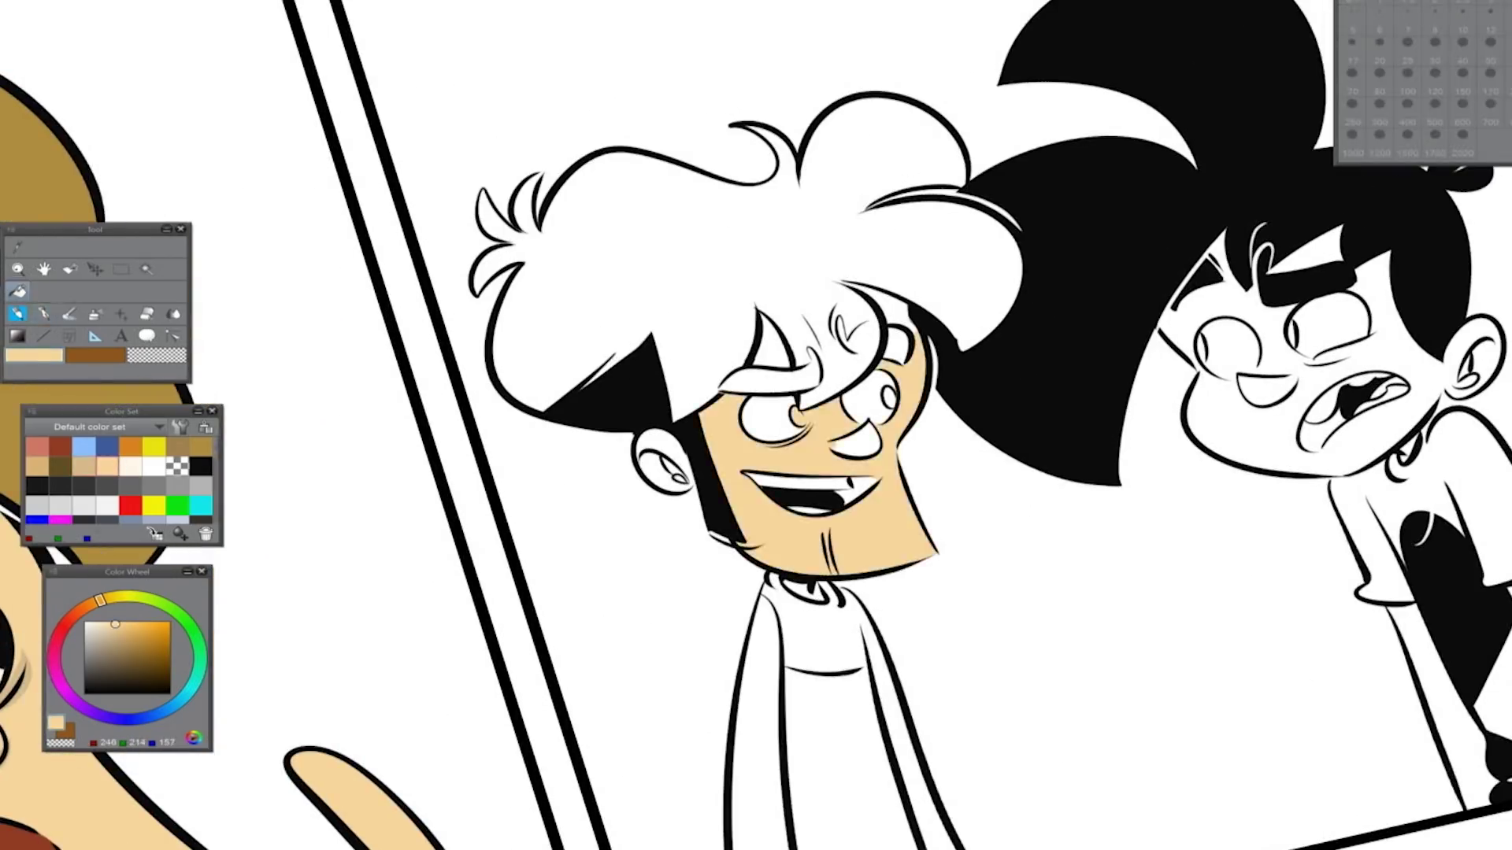
left_click(882, 311)
left_click(771, 343)
left_click(807, 593)
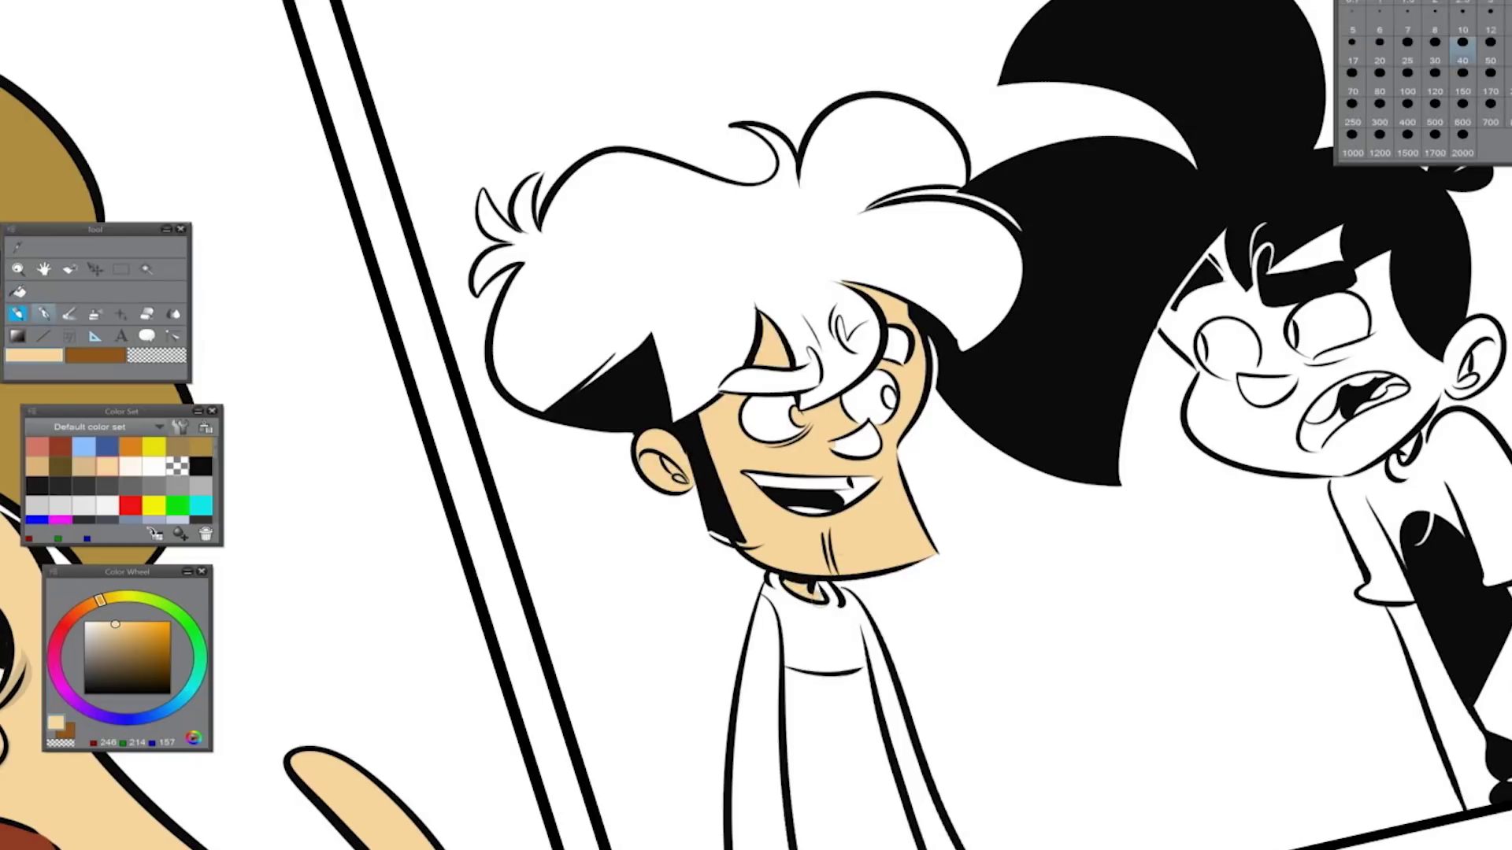
left_click(857, 442)
Paint the second-panel blond character's pupils black and colour the eye whites off-white
left_click(200, 466)
left_click(797, 414)
left_click(888, 396)
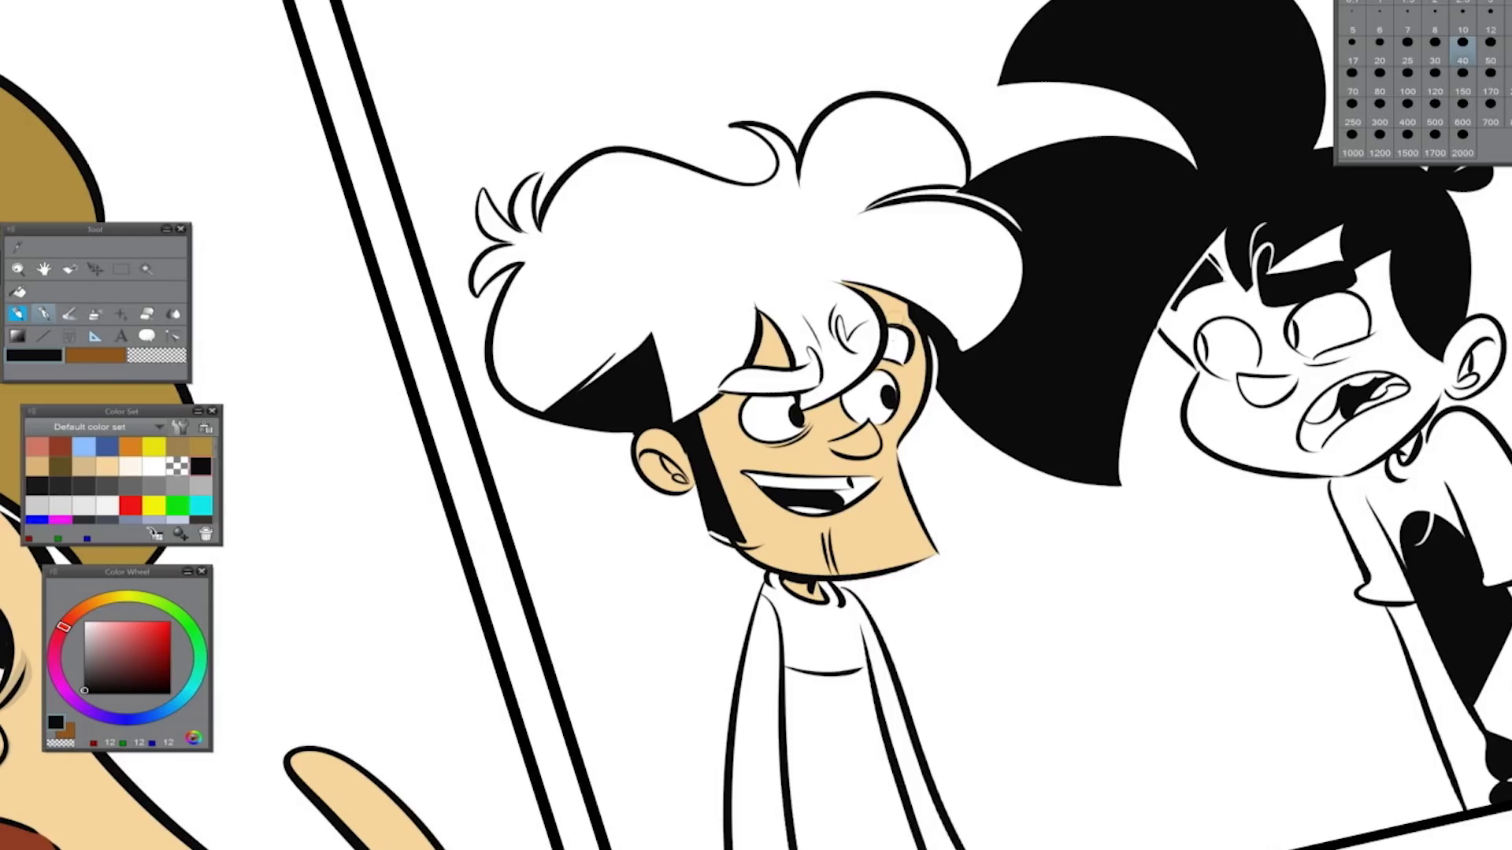
left_click(130, 466)
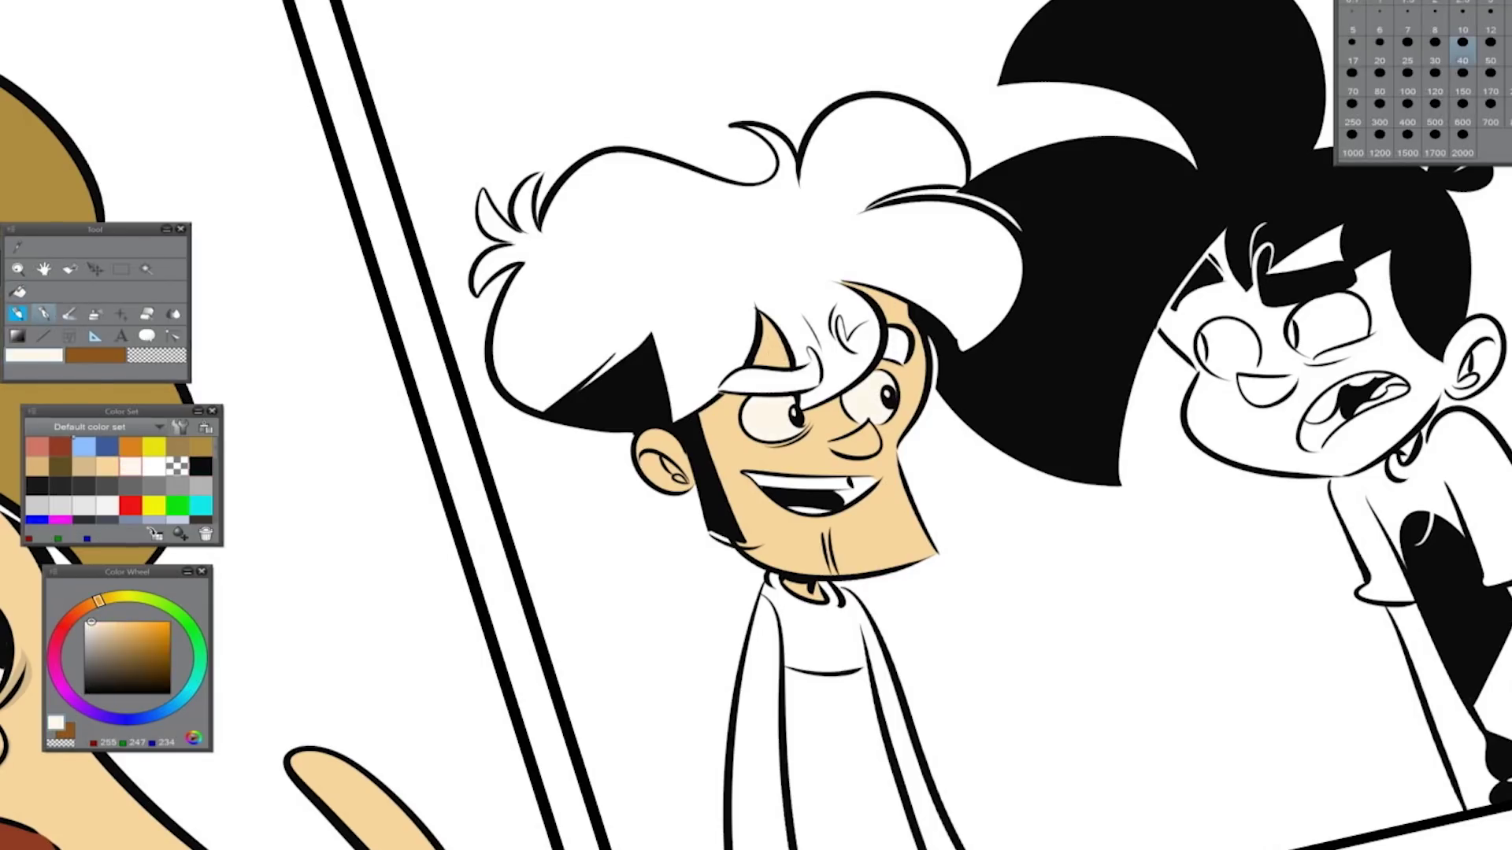
Colour the second-panel blond character's mouth interior dark red, the tongue pink and the teeth off-white
left_click(60, 446)
left_click(858, 490)
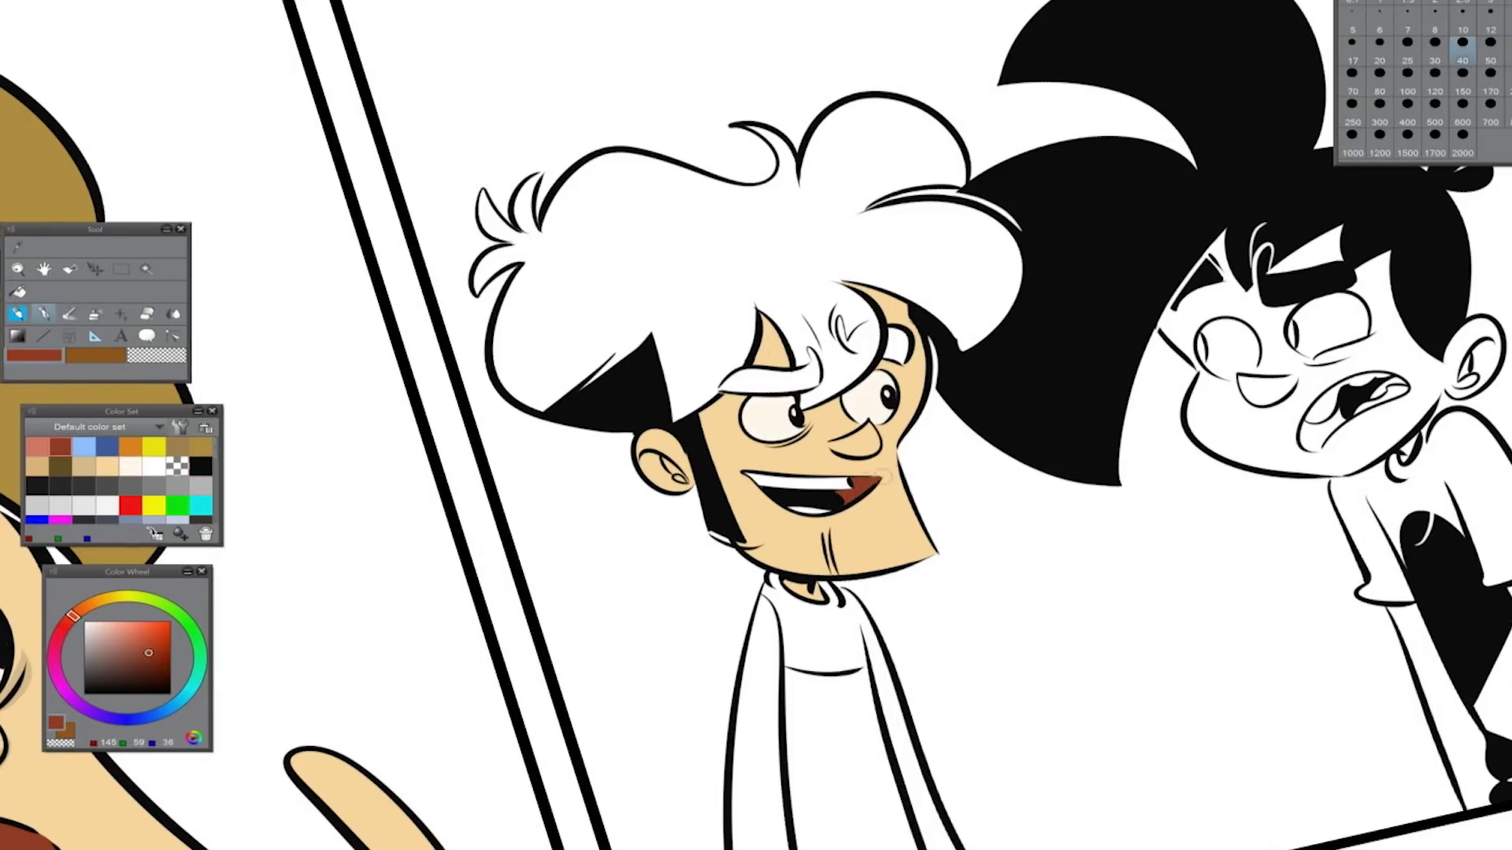
left_click(37, 447)
left_click(820, 507)
left_click(141, 466)
key("g")
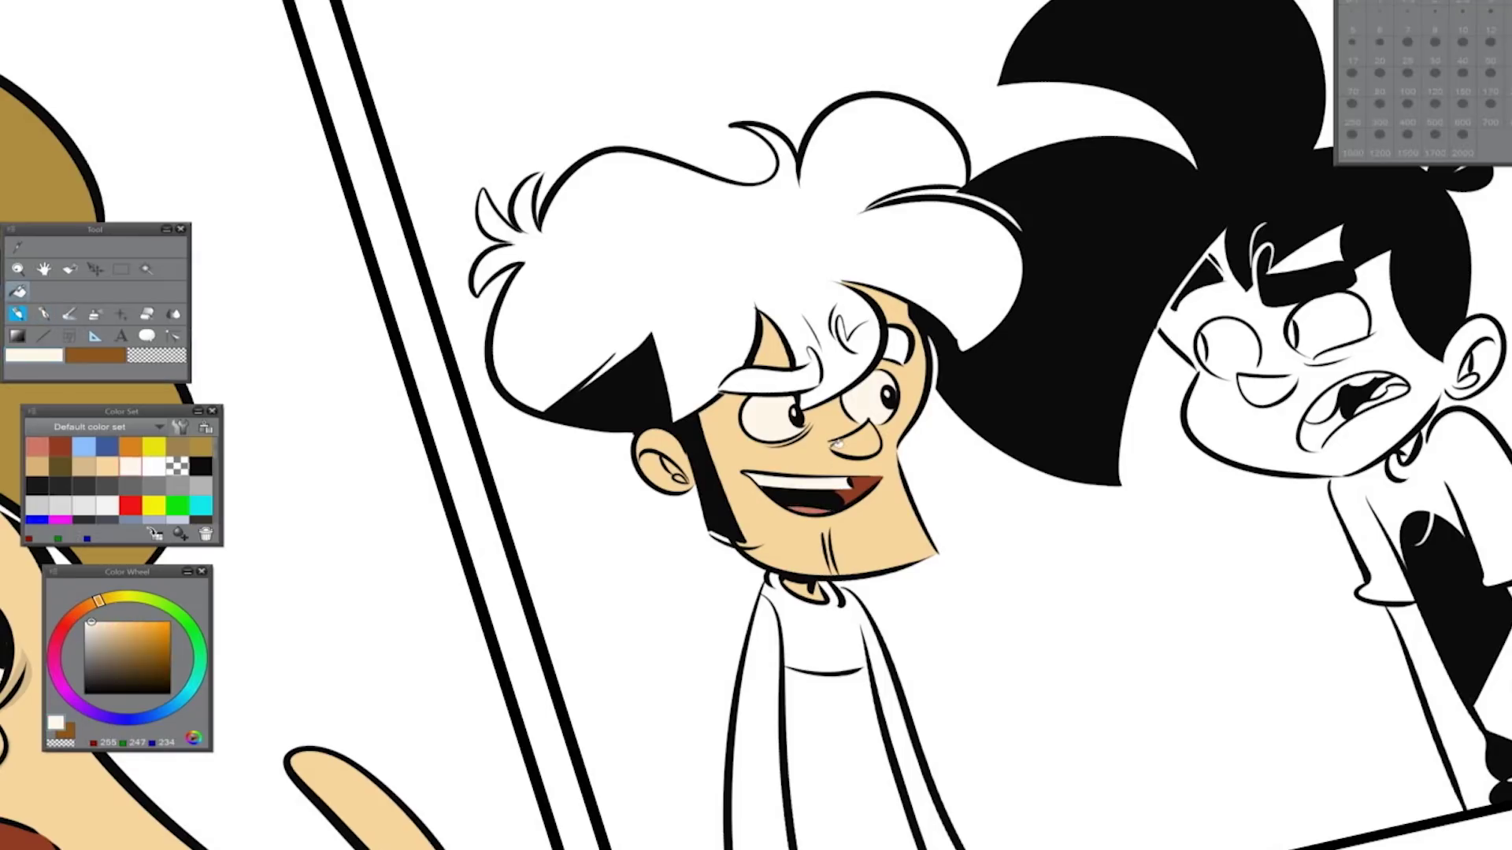
left_click(836, 445, "alt")
key("p")
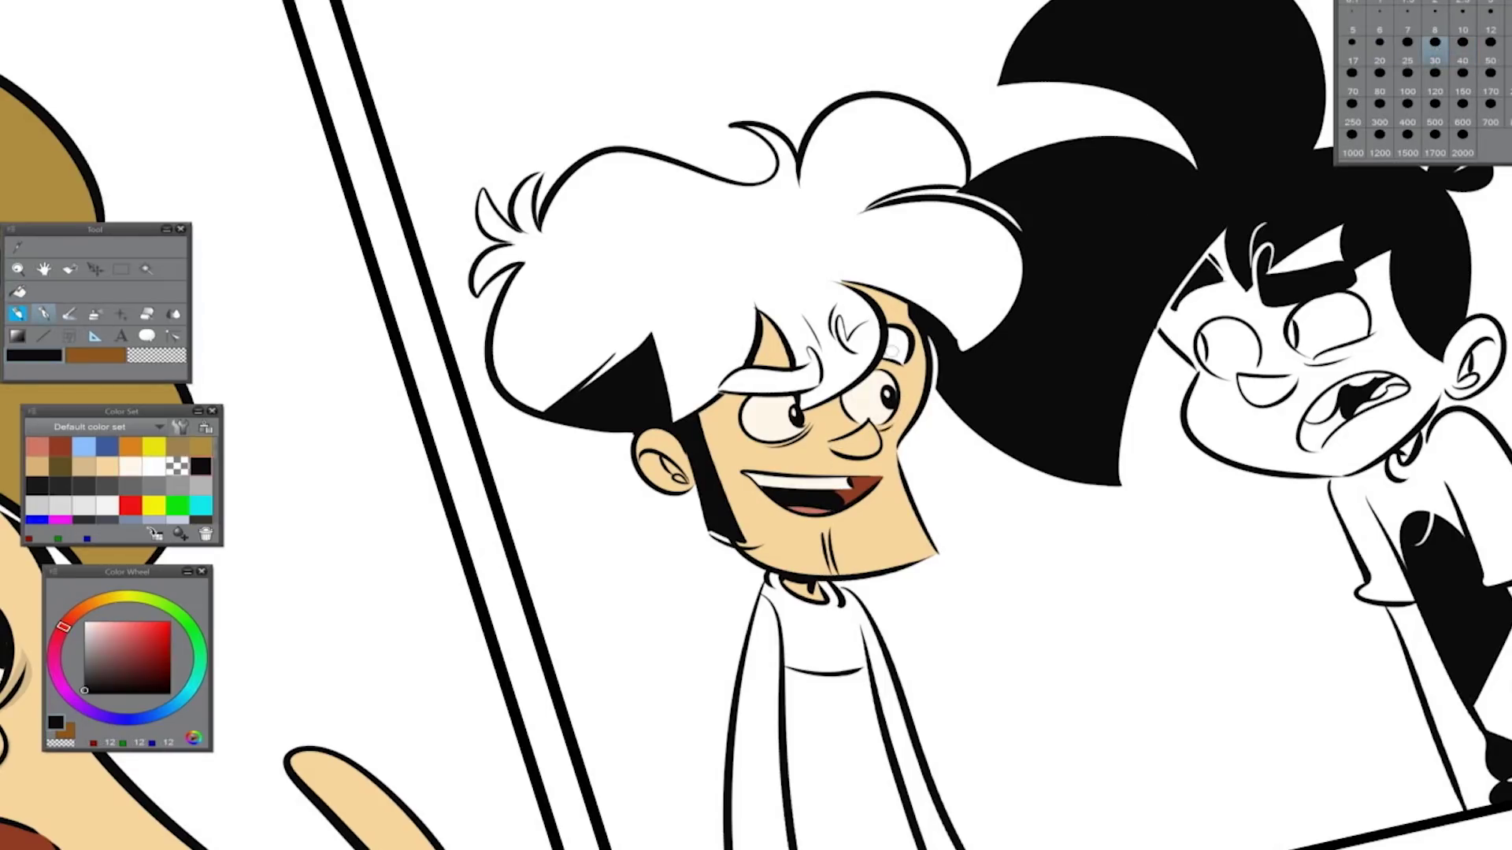
Fill the second-panel blond character's sleeves and collar area with dark blue and the shirt front with light blue
key("g")
left_click(107, 446)
left_click(757, 748)
left_click(835, 634)
key("p")
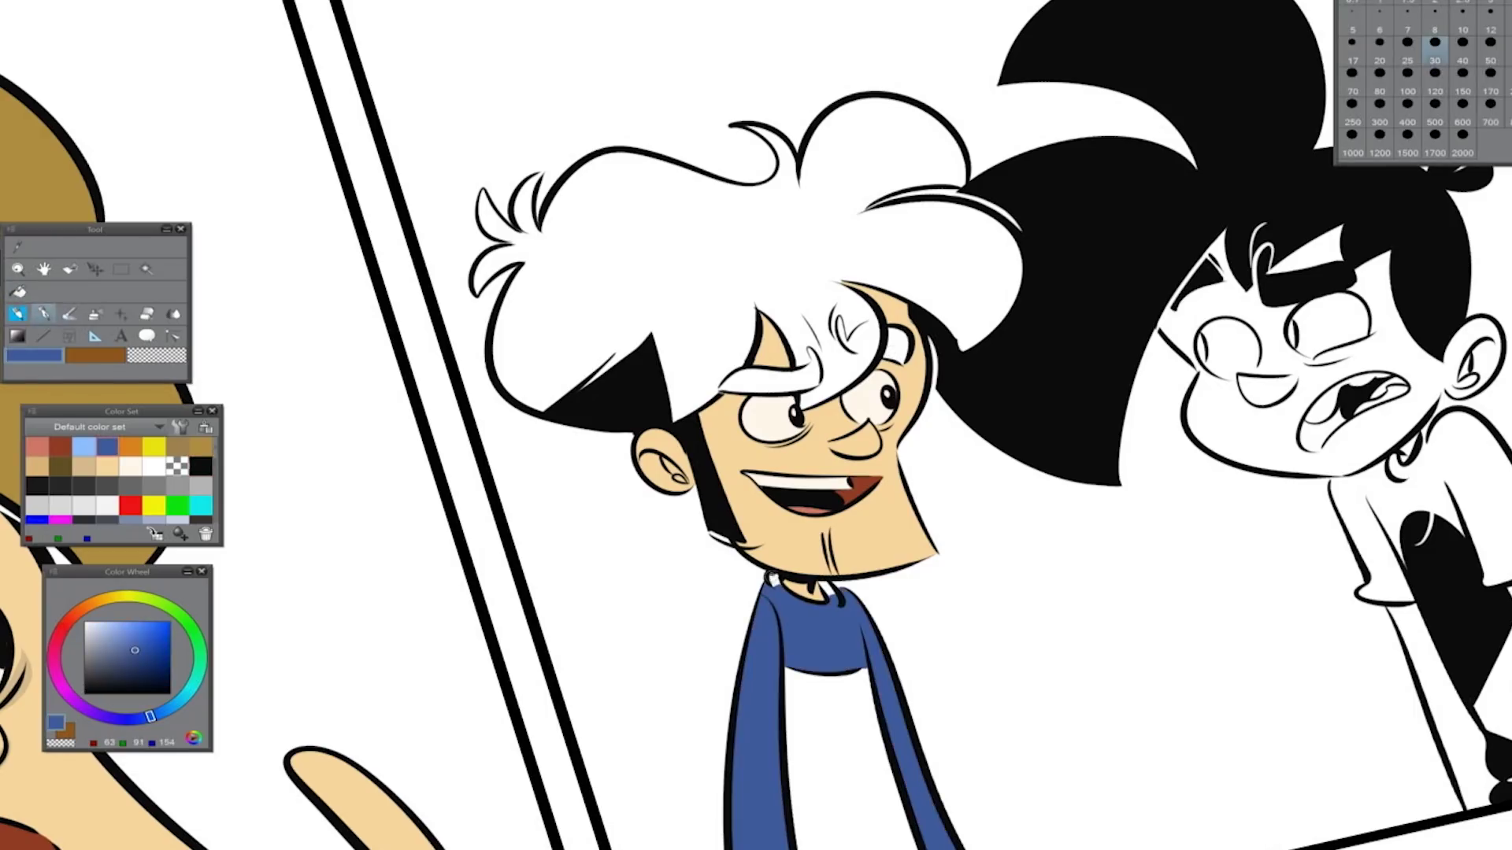
key("g")
left_click(84, 447)
left_click(834, 748)
Fill the second-panel blond character's hair with golden brown and paint the eyebrows dark olive brown
left_click(201, 447)
left_click(752, 244)
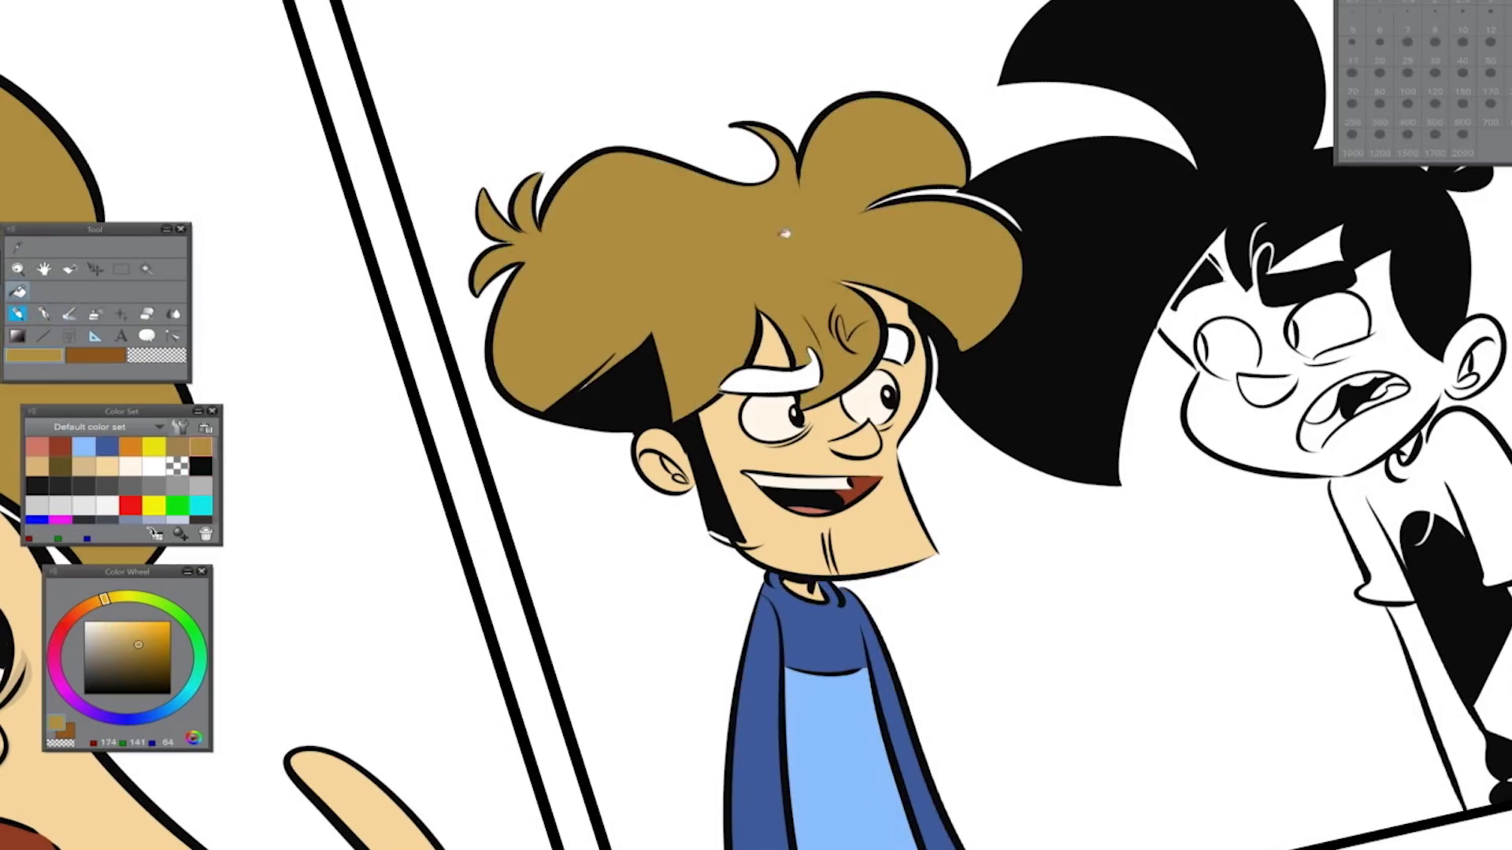
key("p")
left_click(61, 466)
mouse_move(839, 319)
left_mouse_down()
mouse_move(852, 345)
mouse_move(865, 324)
mouse_move(869, 346)
mouse_move(894, 339)
mouse_move(902, 364)
left_mouse_up()
left_click_drag(722, 384, 815, 364)
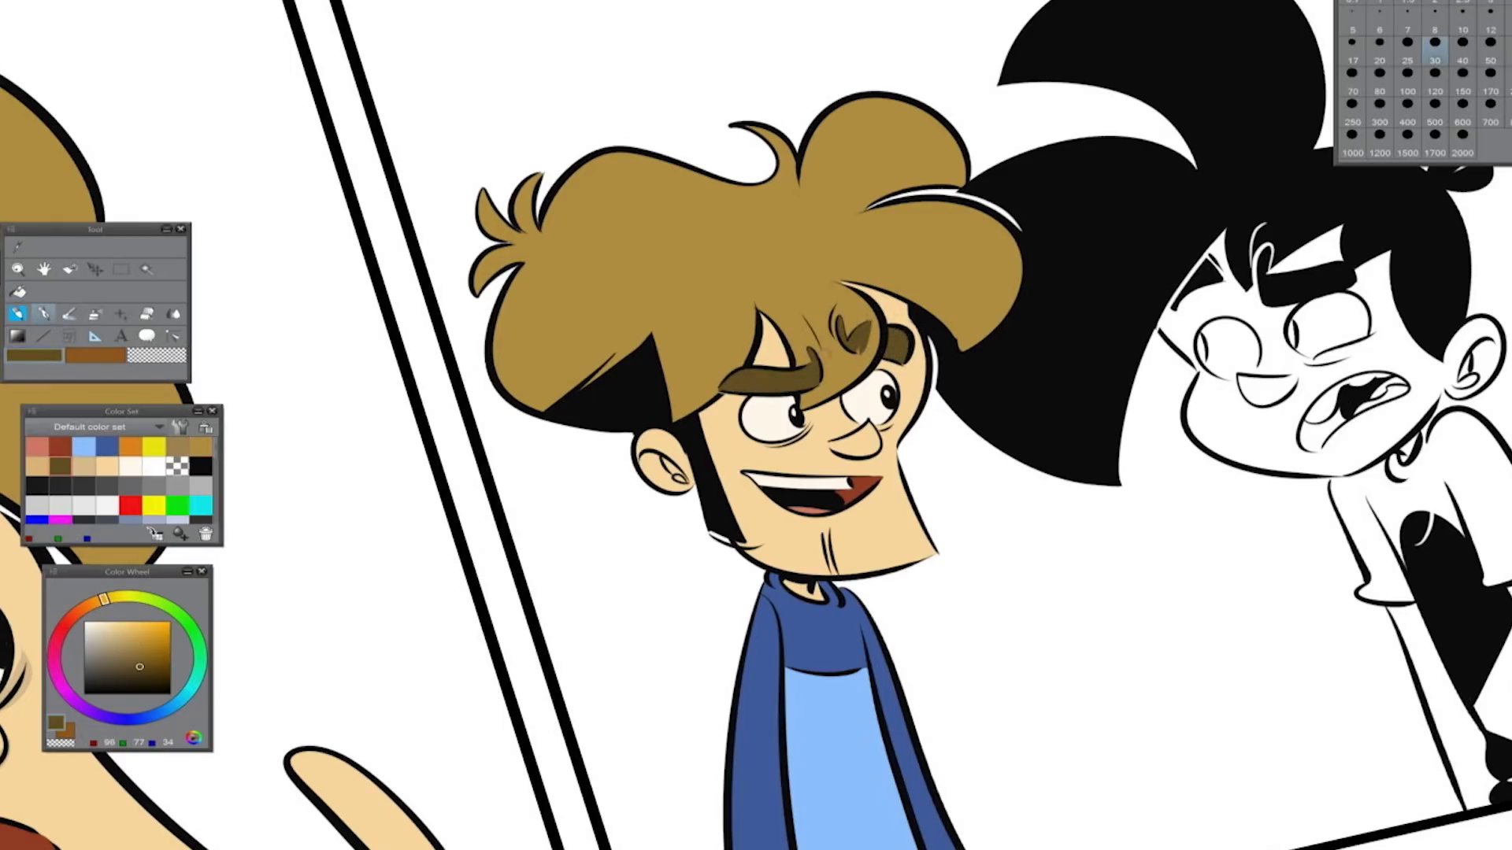
left_click(83, 466)
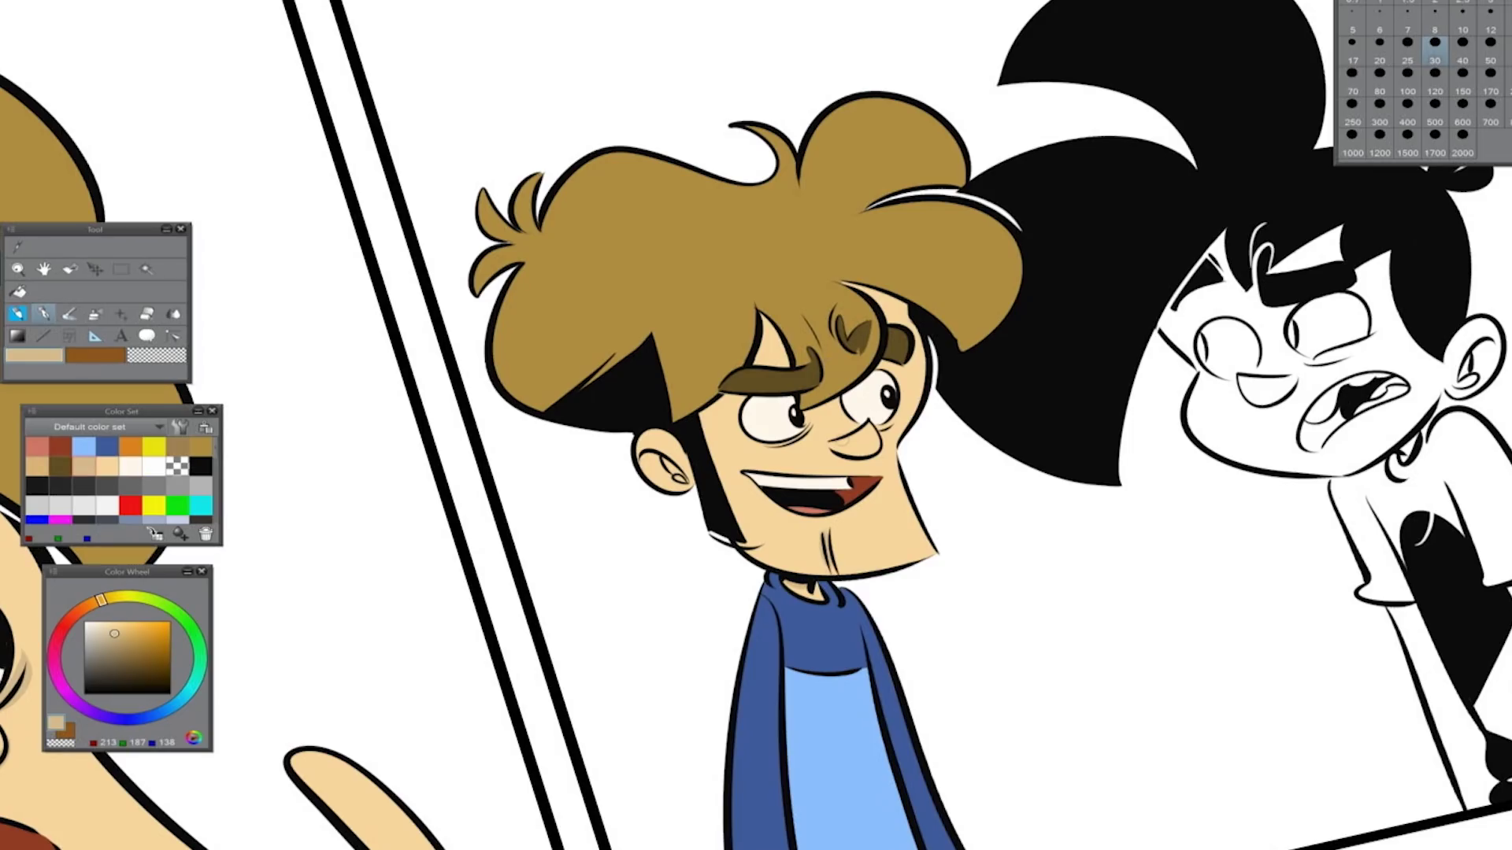
Fill the second-panel black-haired character's face, forehead, ear and nose with the light tan skin colour
left_click_drag(1024, 394, 489, 473)
left_click(115, 624)
key("g")
left_click(748, 504)
left_click(764, 339)
left_click(945, 453)
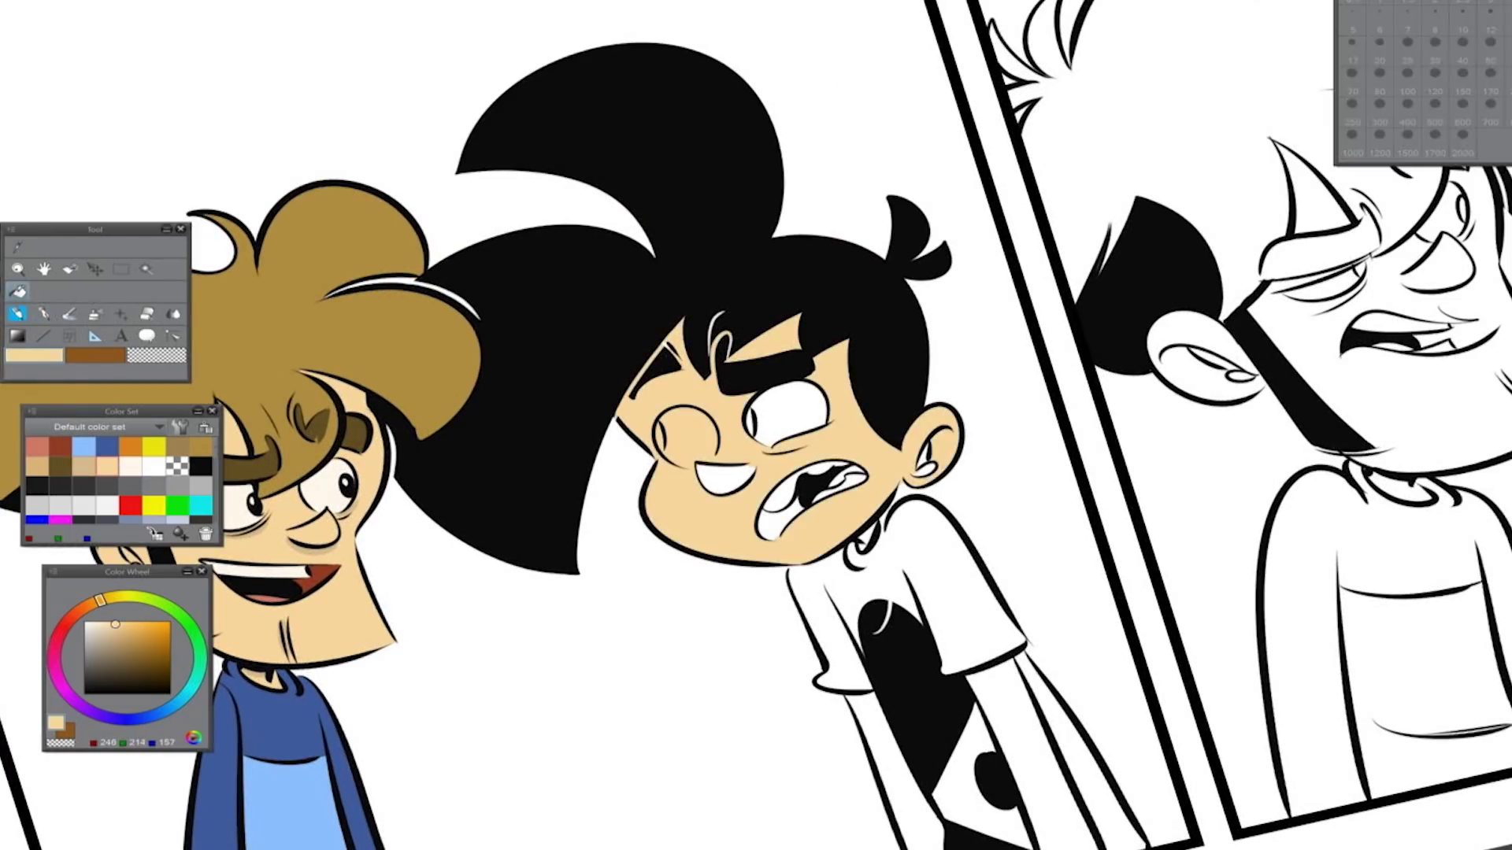
key("p")
left_click_drag(699, 472, 754, 475)
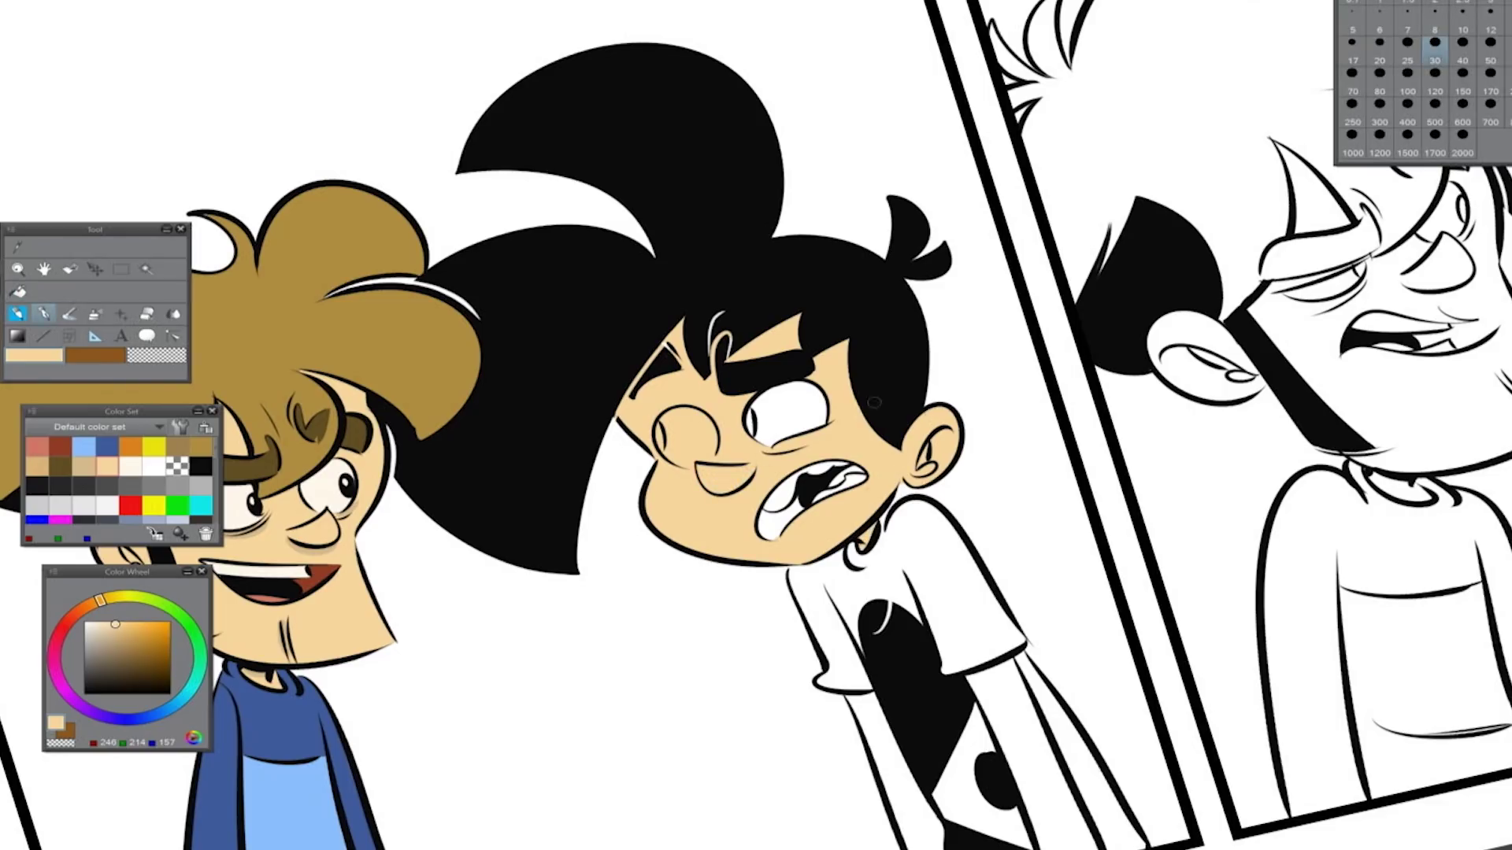
Close the gap in the black-haired character's eye outline with off-white and fill both eye whites with it
left_click(130, 467)
left_click_drag(698, 464, 709, 429)
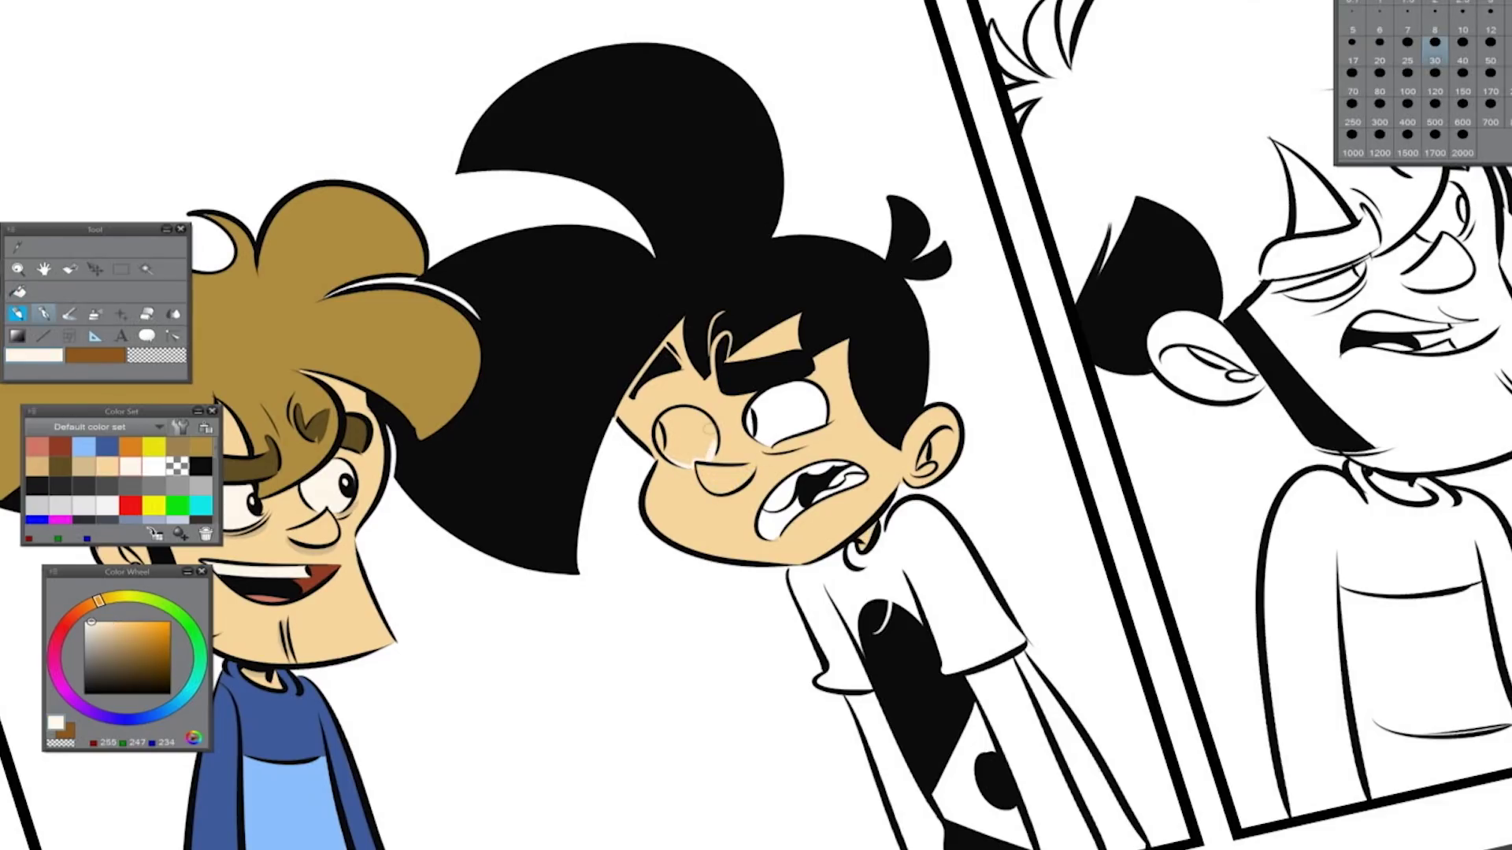
key("g")
left_click(685, 435)
left_click(788, 409)
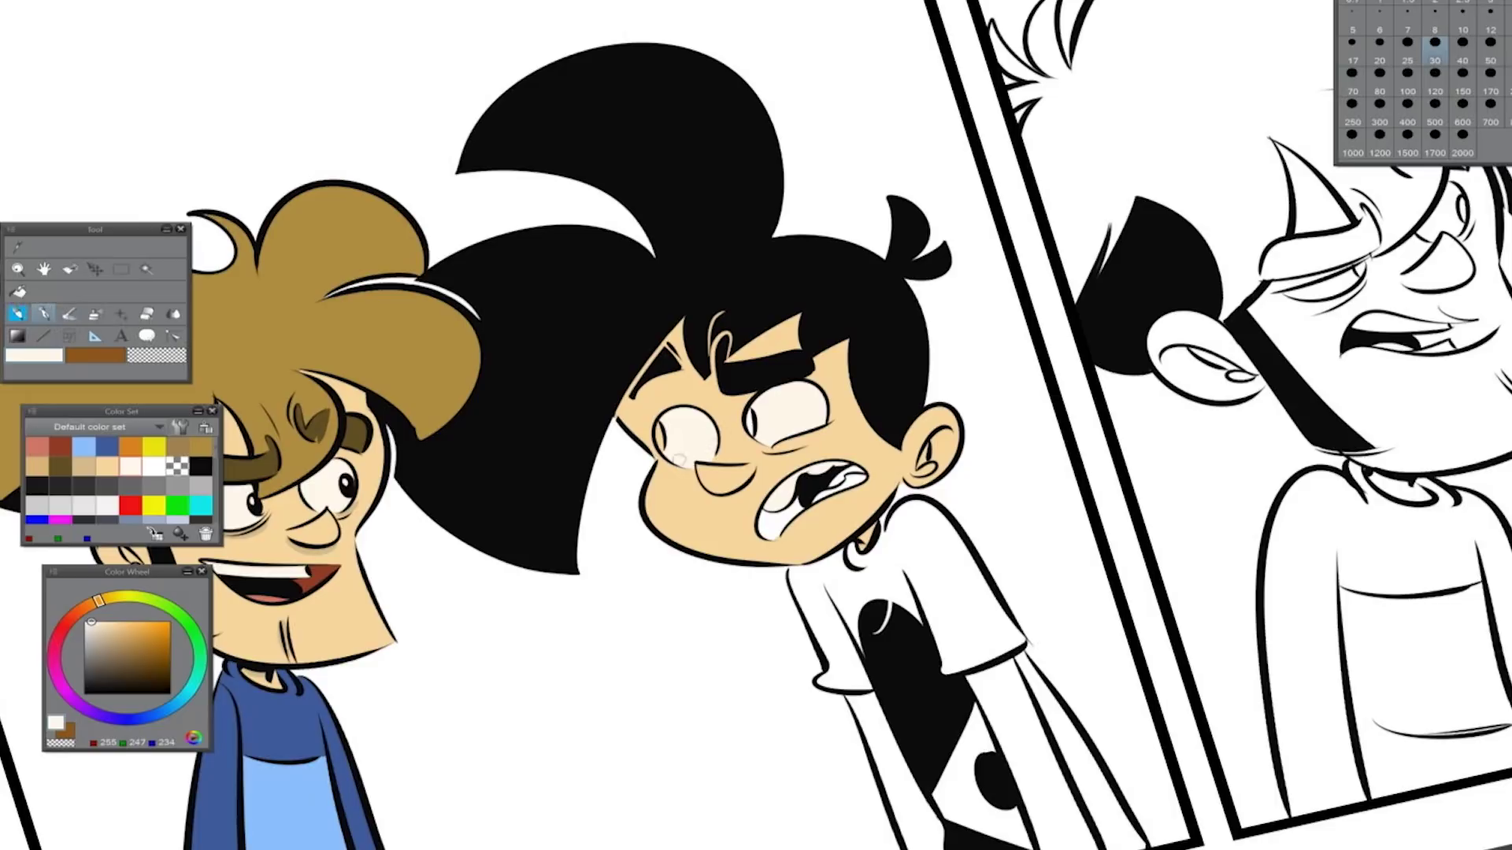
Colour the second-panel black-haired character's mouth dark red with a pink tongue and paint the pupils black
left_click(299, 587, "alt")
mouse_move(760, 512)
left_mouse_down()
mouse_move(779, 540)
mouse_move(799, 504)
mouse_move(760, 512)
left_mouse_up()
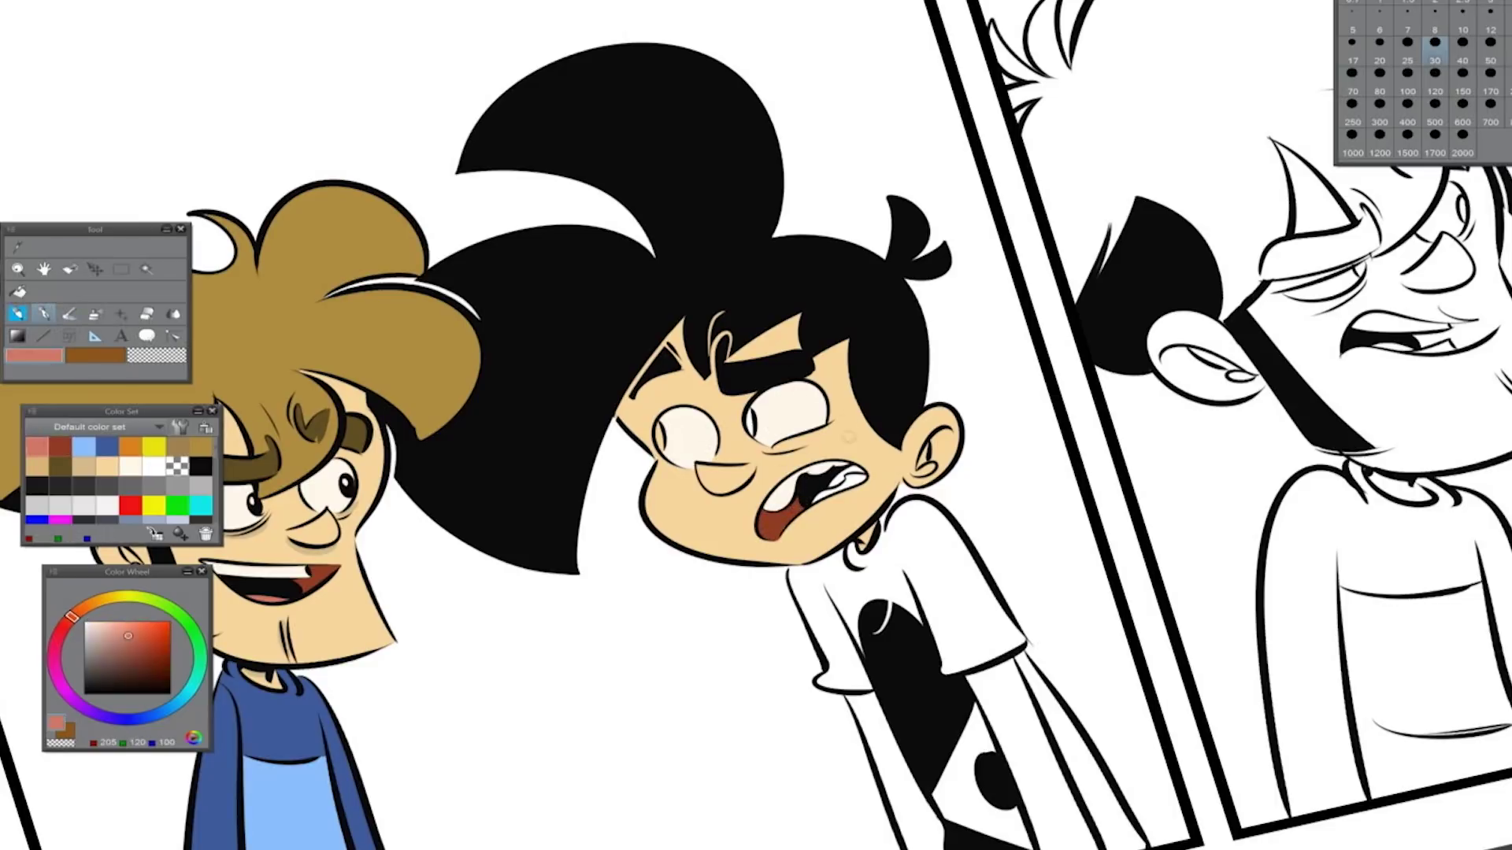
left_click(854, 471, "alt")
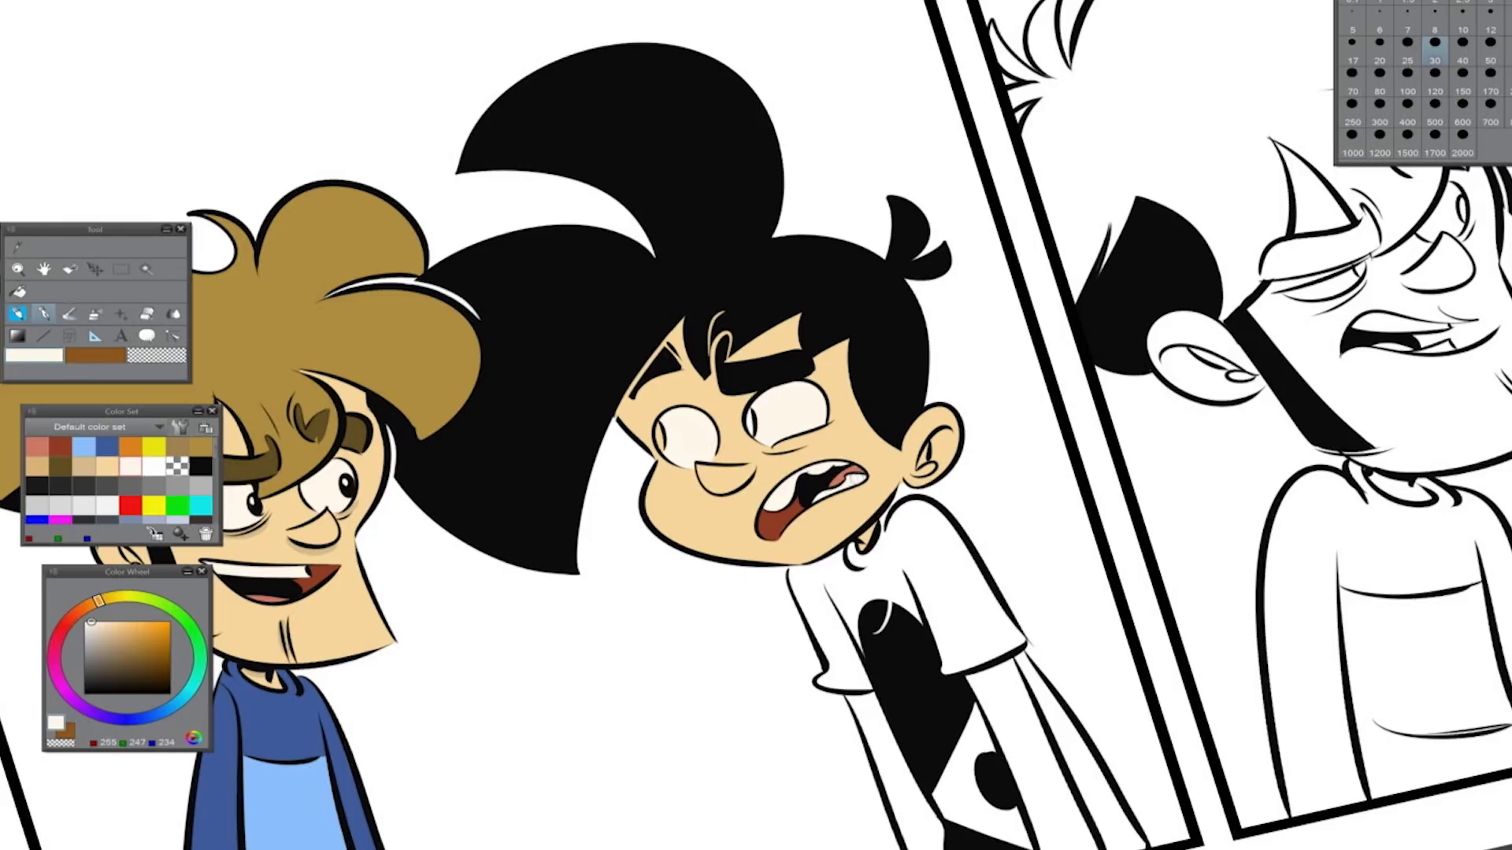
left_click(526, 447, "alt")
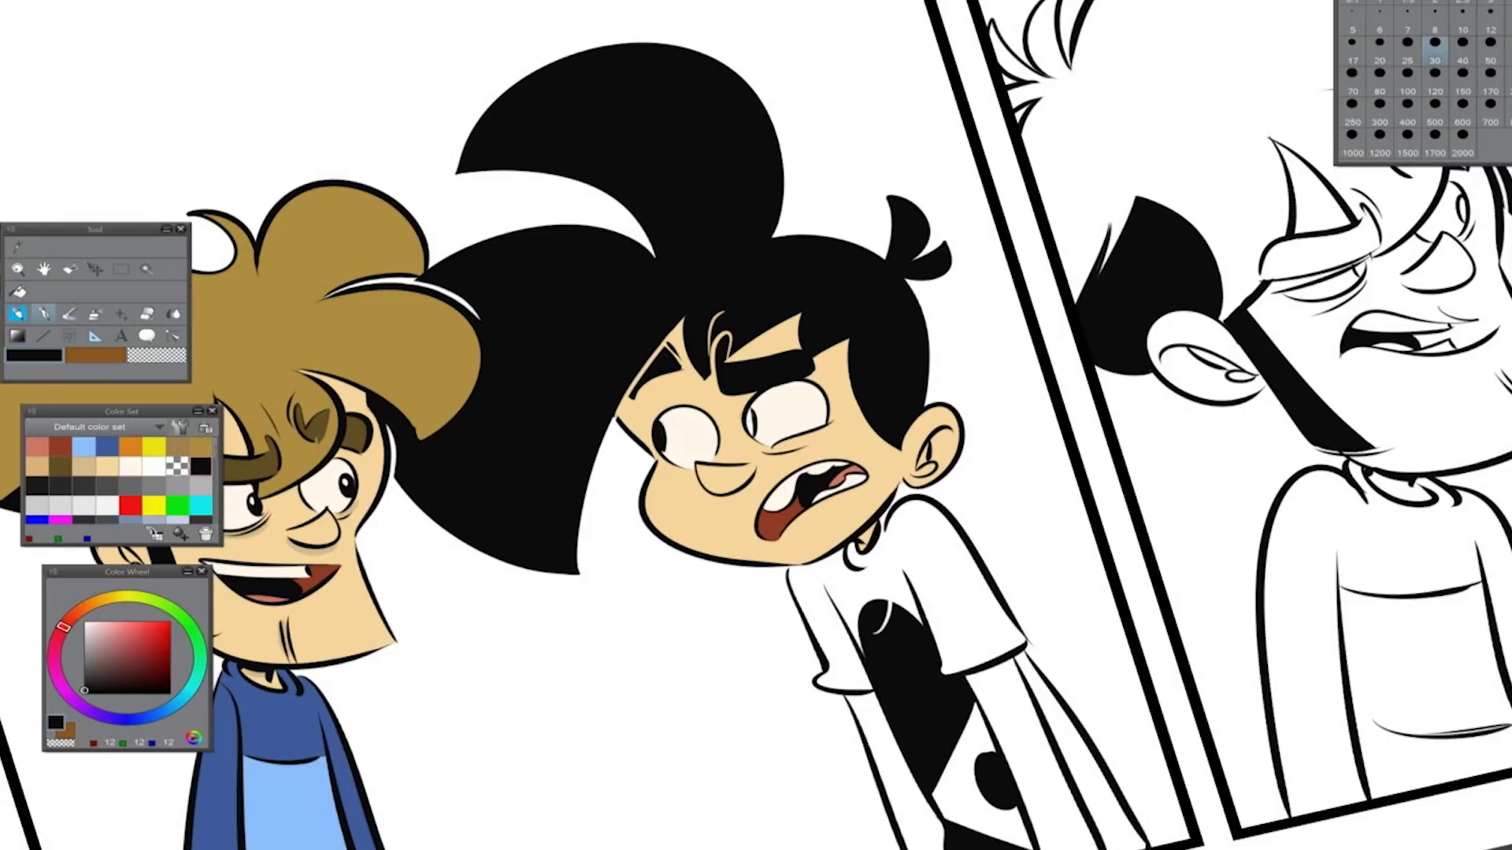
left_click(668, 423, "alt")
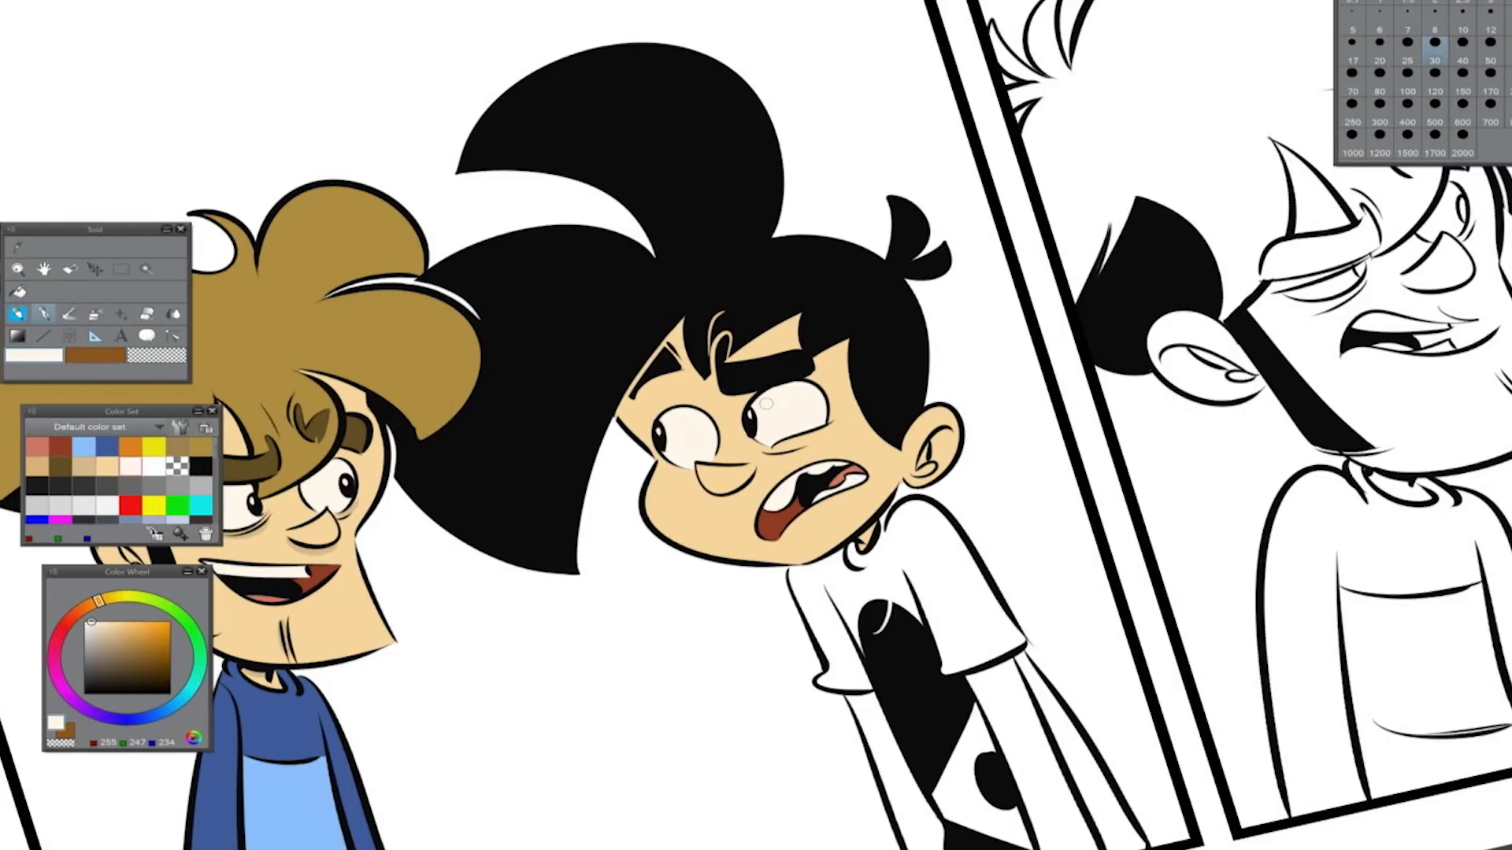
Fill the second-panel black-haired character's T-shirt with yellow and the long undersleeves with orange
left_click(153, 448)
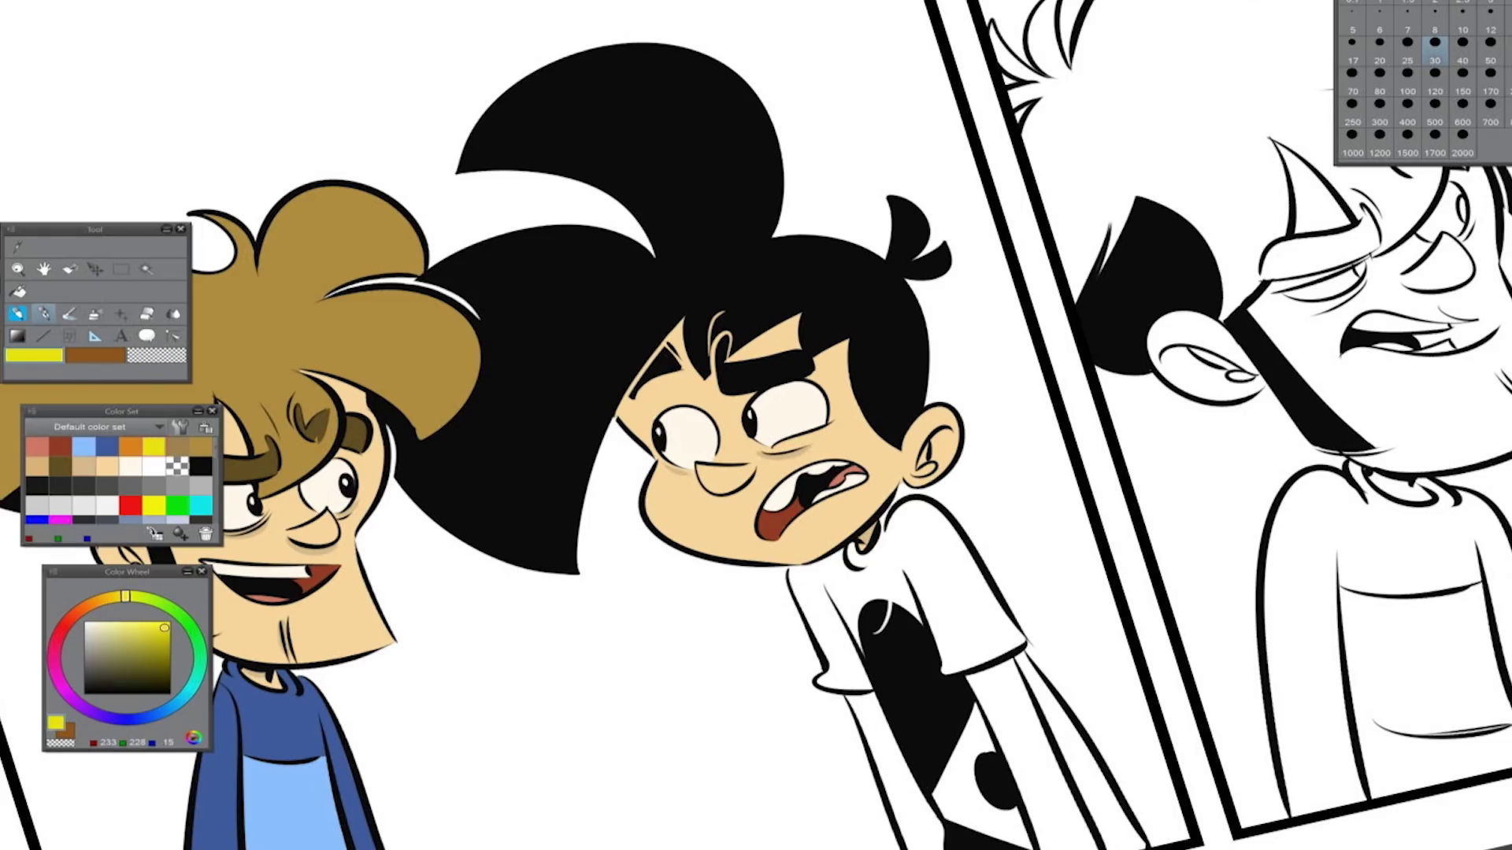
left_click(905, 540)
left_click(984, 771)
left_click(1079, 724)
left_click_drag(756, 425, 500, 212)
scroll(755, 425, "down", 2)
left_click(131, 447)
left_click(740, 599)
left_click(834, 543)
Fill the third-panel blond character's face, ear and forehead with the light tan skin colour
key("ctrl+0")
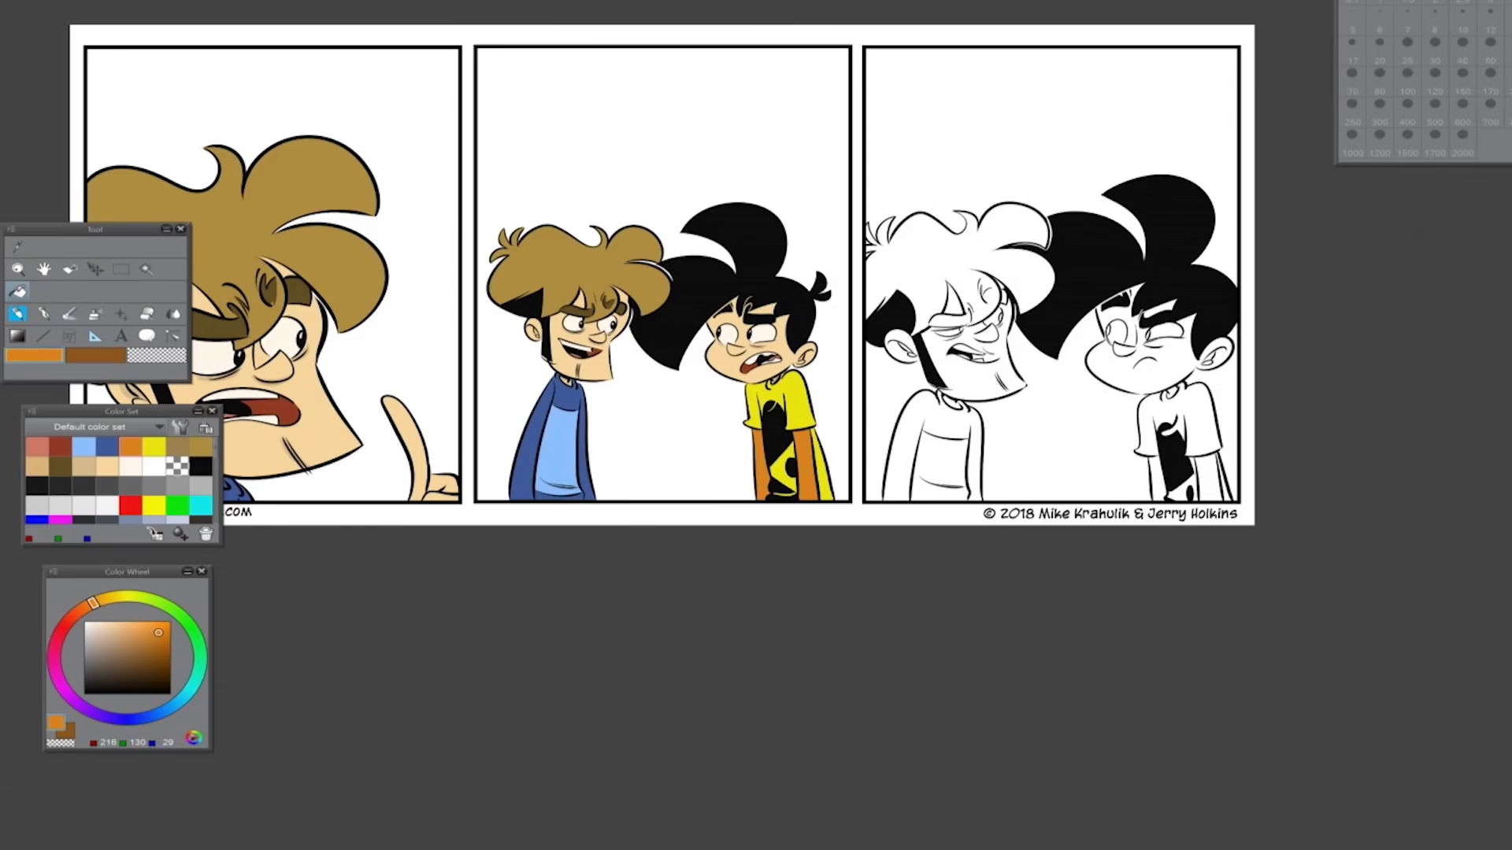
scroll(945, 362, "up", 3)
left_click(107, 466)
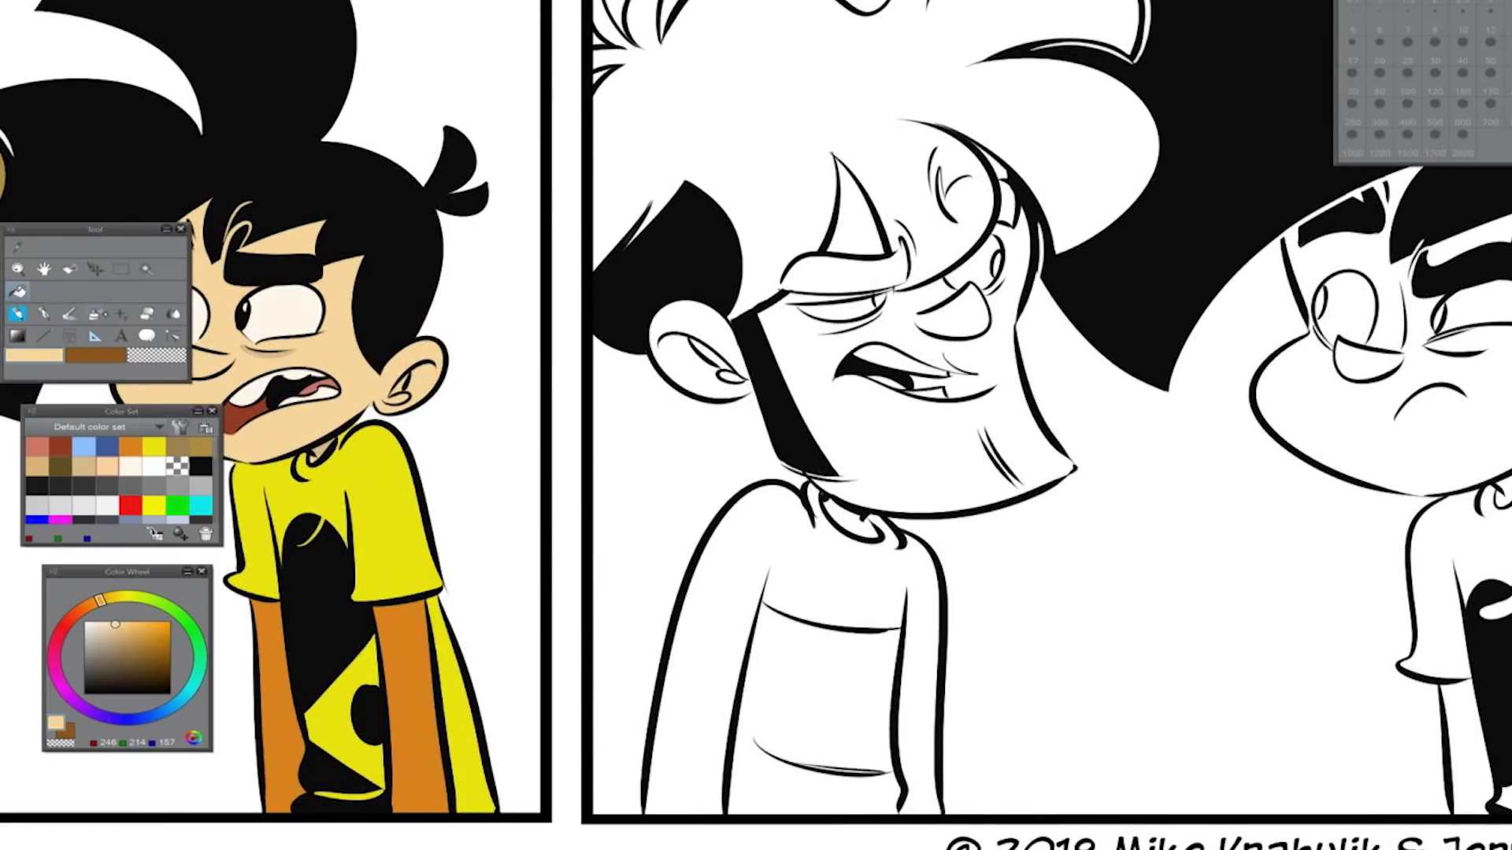
left_click(905, 410)
left_click(689, 366)
left_click(697, 346)
left_click(855, 213)
left_click(827, 298)
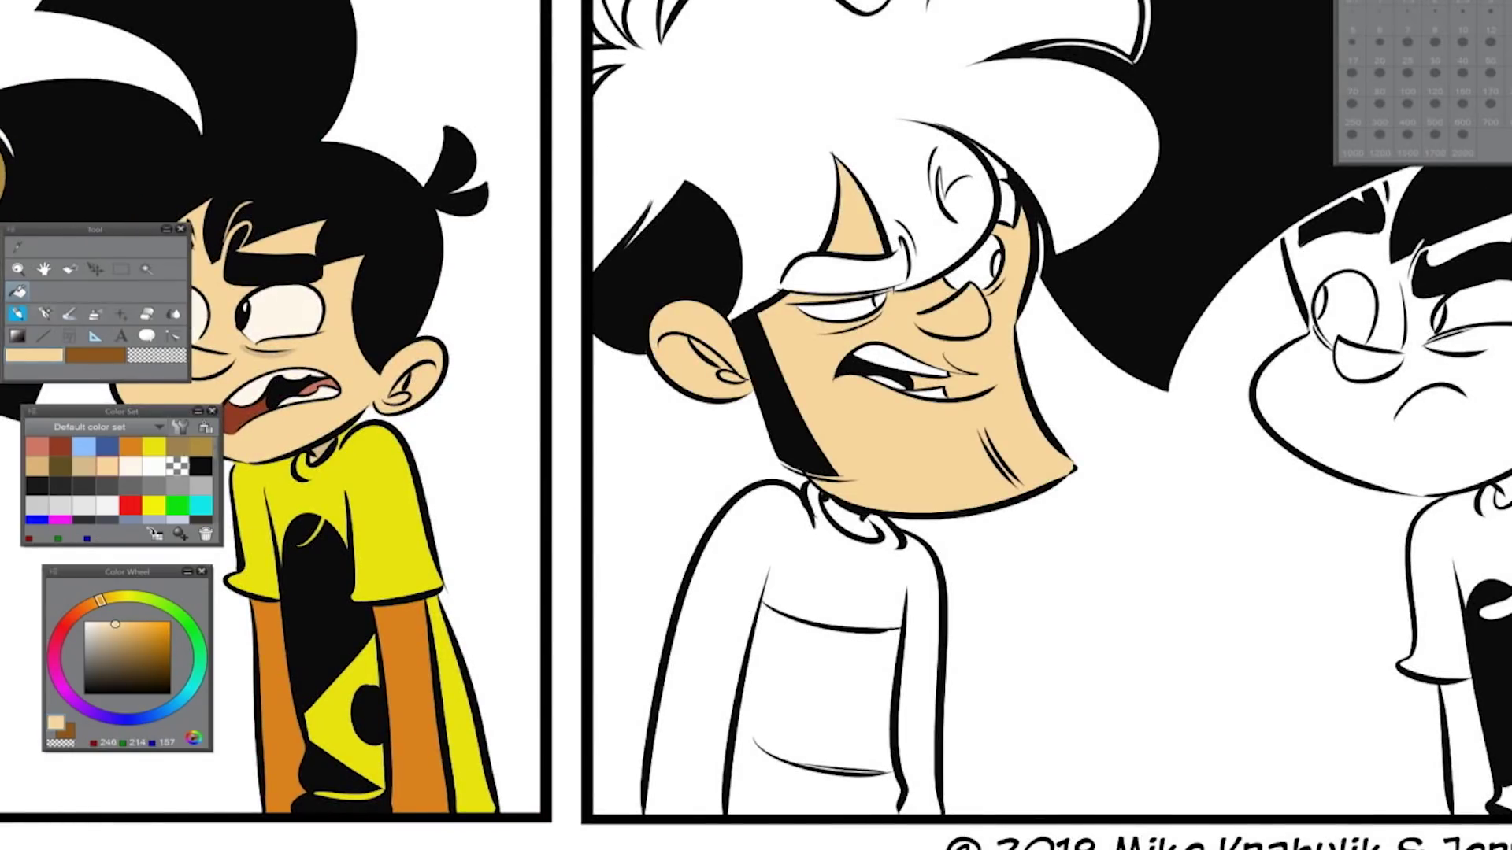
Paint the third-panel blond character's upper forehead edge and neck light tan, and shade the chin crease darker tan
key("p")
left_click_drag(1022, 200, 976, 144)
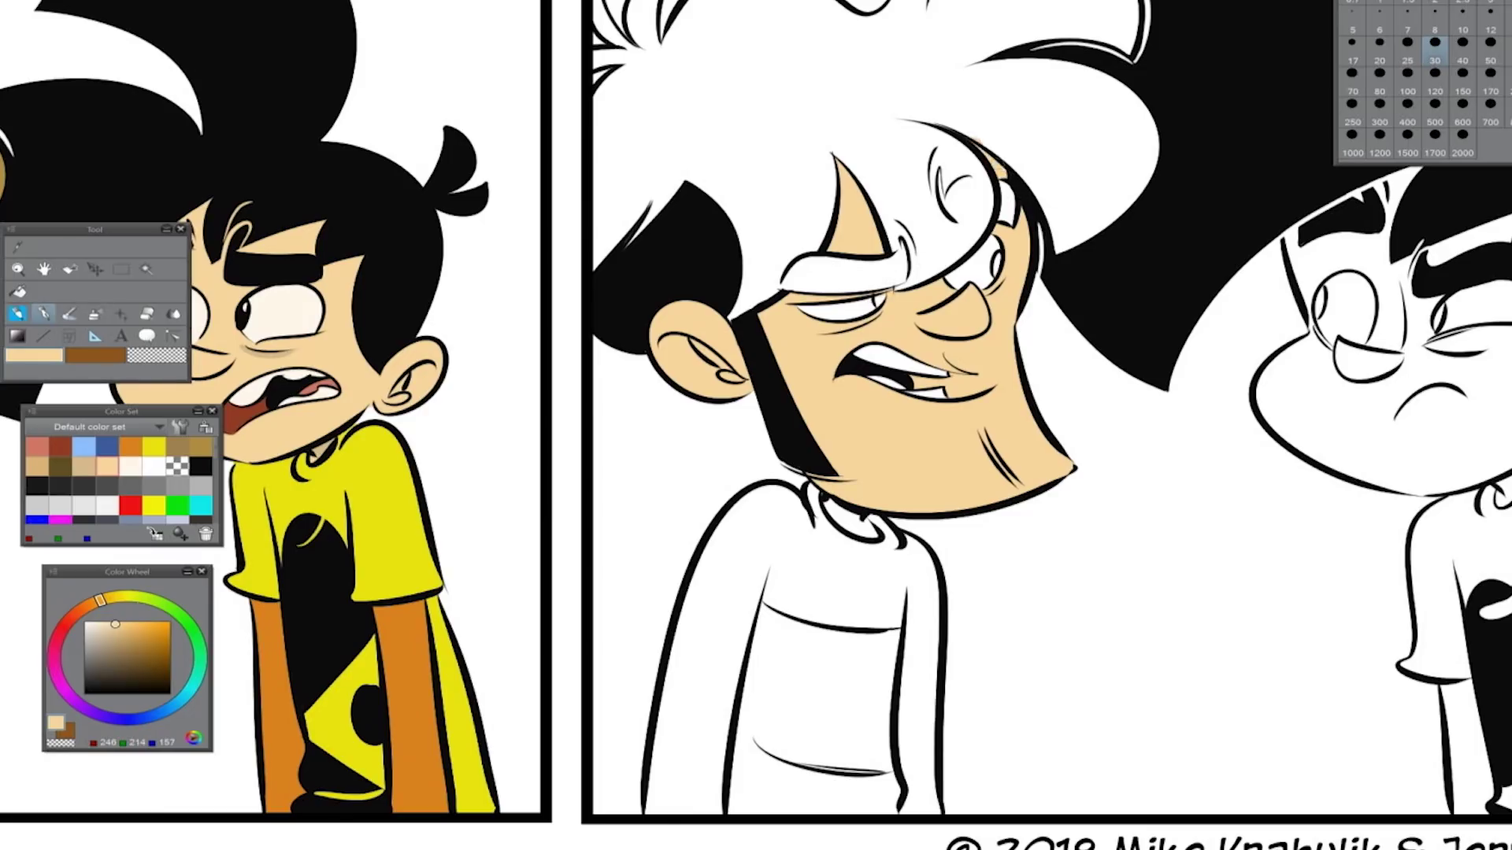
mouse_move(827, 504)
left_mouse_down()
mouse_move(874, 536)
mouse_move(861, 523)
left_mouse_up()
left_click(114, 634)
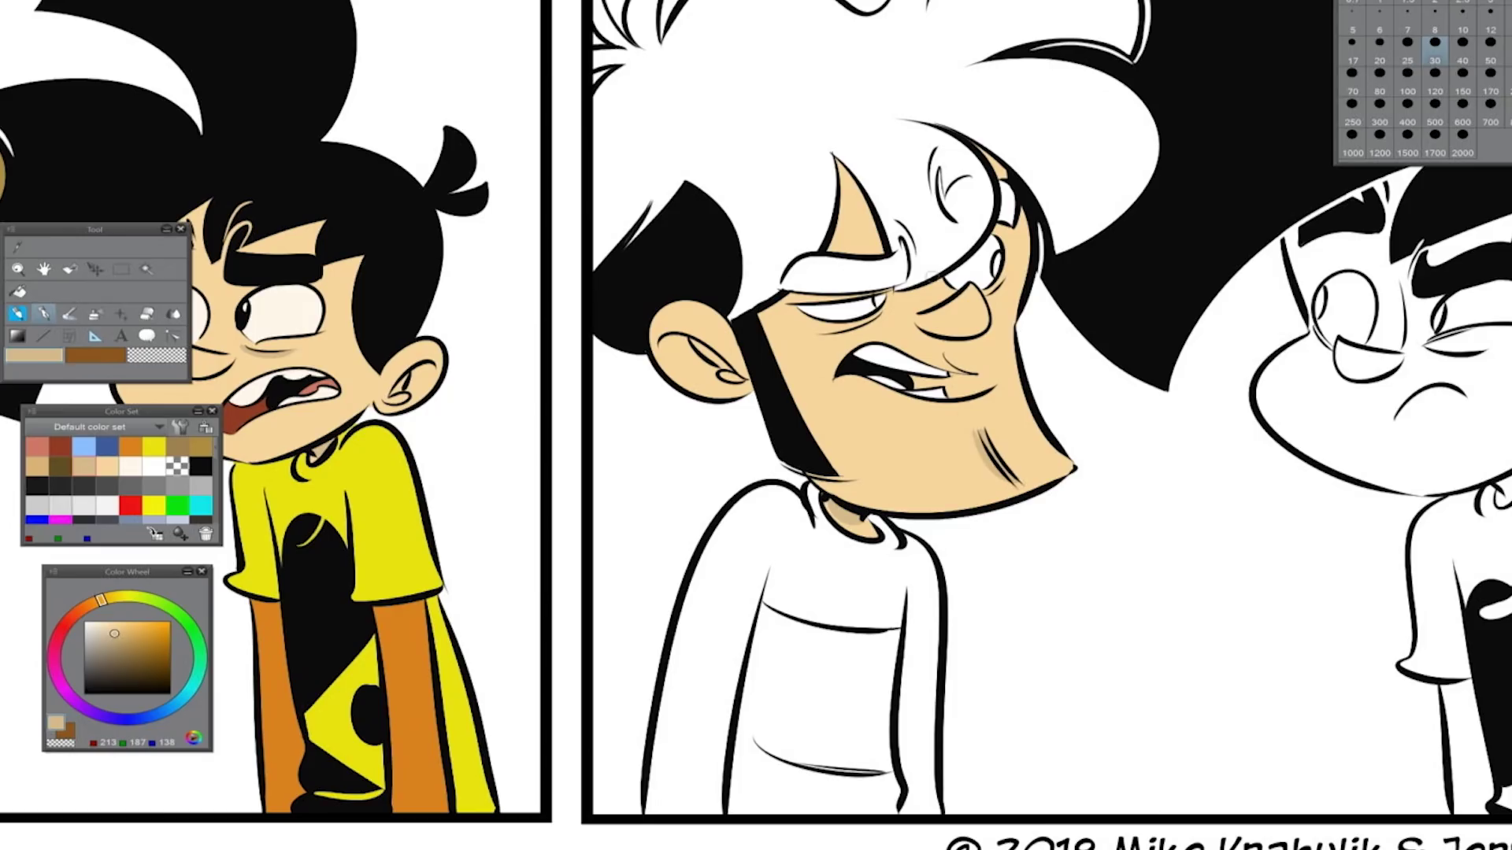
Colour the third-panel blond character's mouth interior dark red and the tongue pink
left_click(60, 447)
left_click_drag(912, 376, 967, 381)
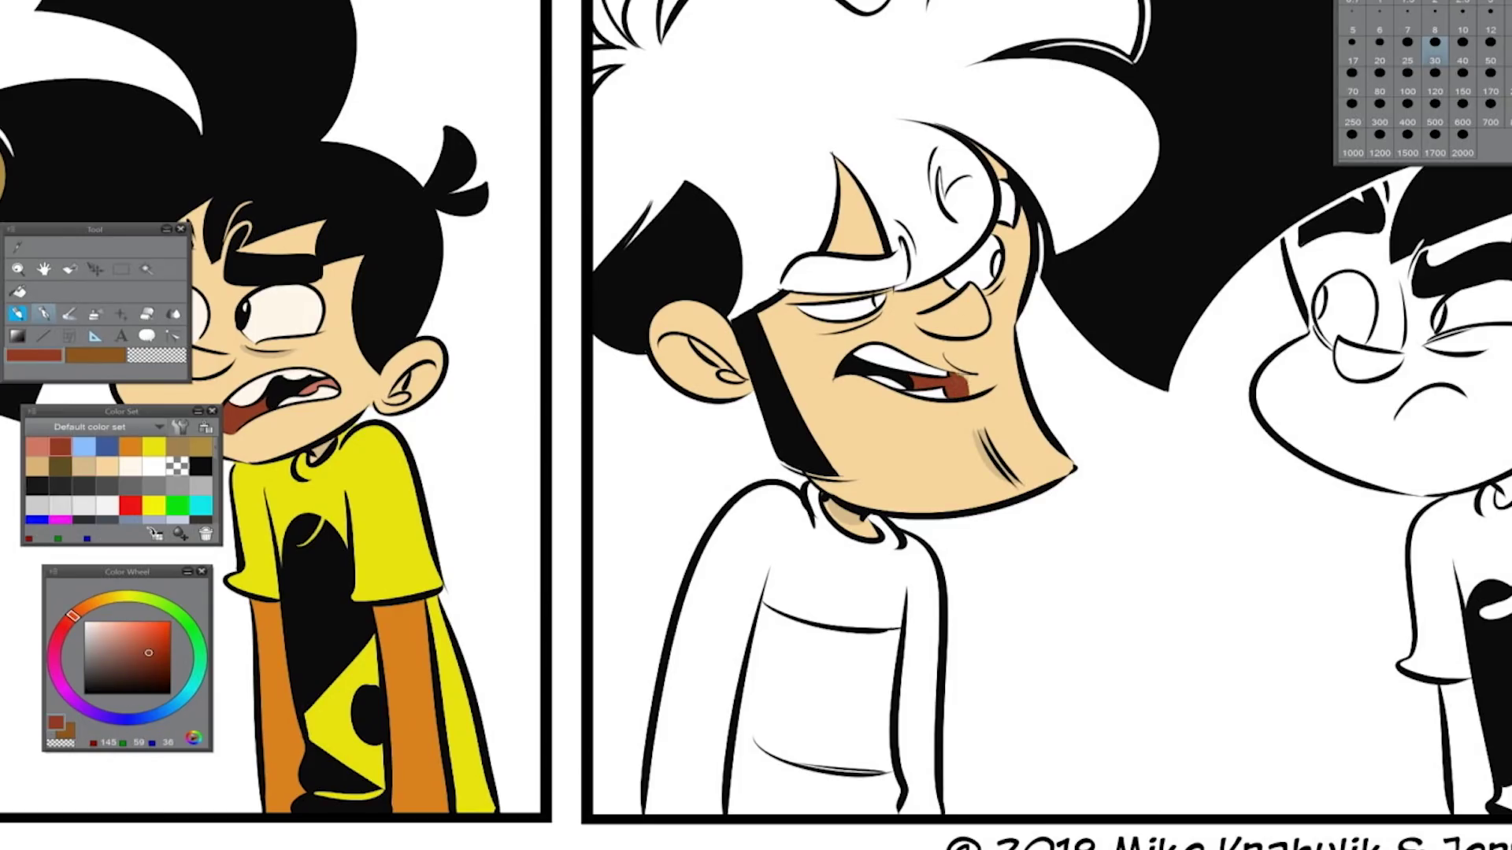
left_click(131, 466)
left_click_drag(869, 375, 898, 385)
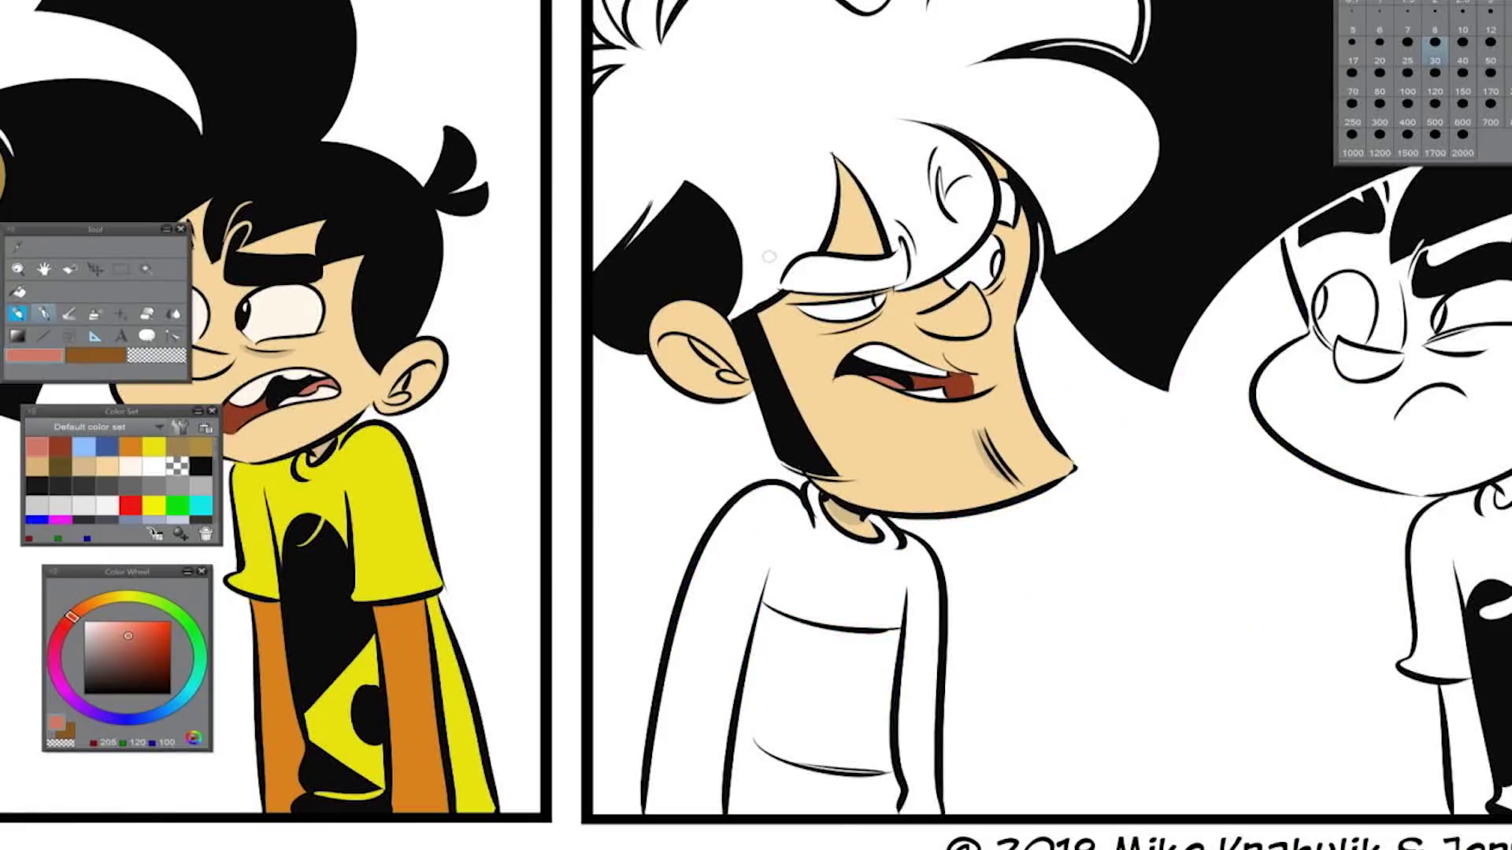
Fill the third-panel blond character's eyebrows and the brow mark on the fringe with dark brown
left_click(202, 467)
left_click_drag(94, 229, 550, 515)
left_click(977, 272, "alt")
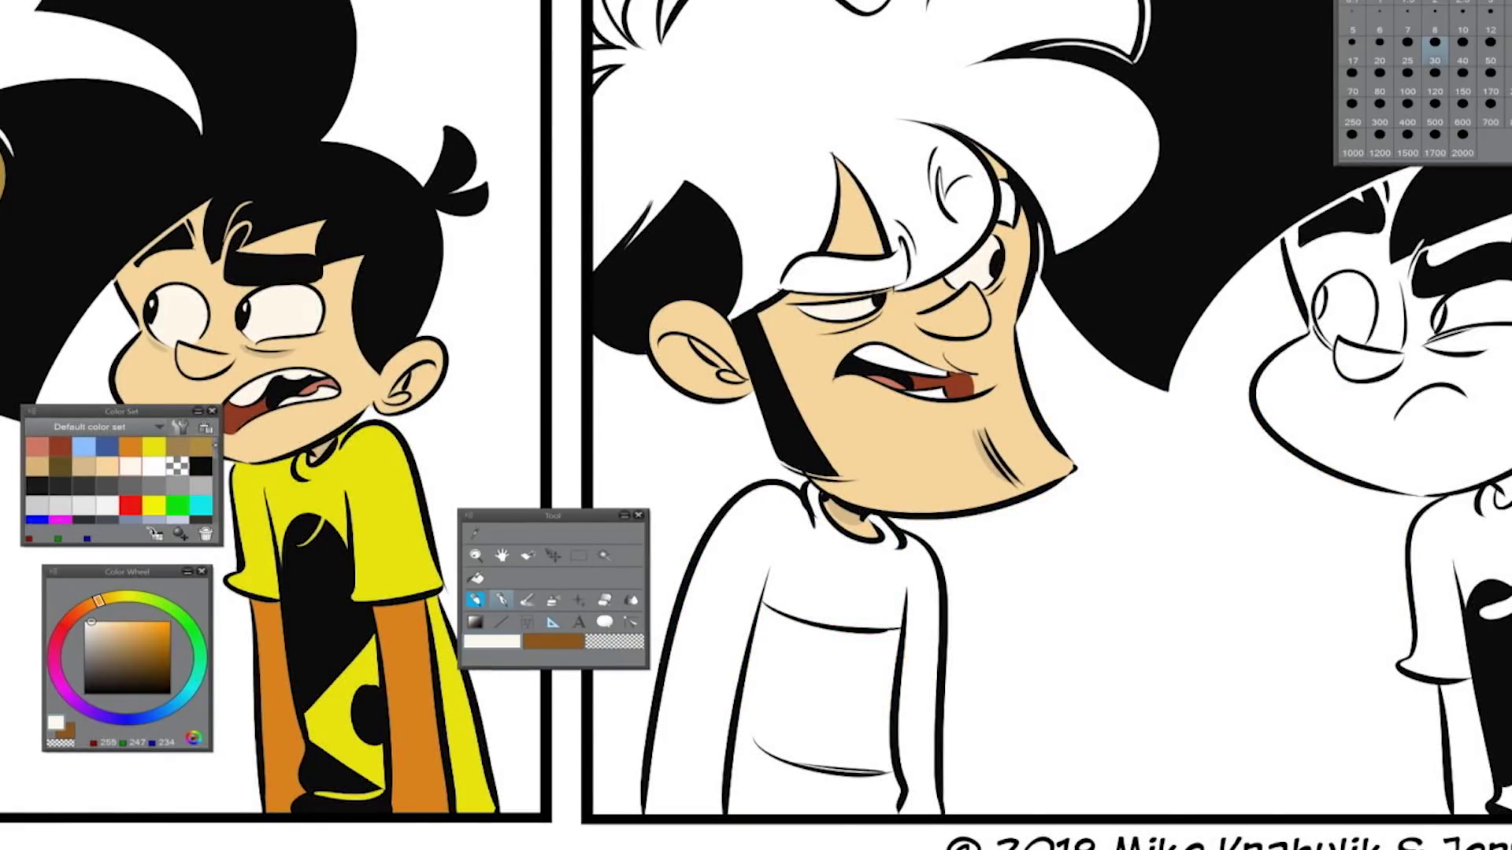
left_click(60, 466)
left_click_drag(962, 180, 952, 214)
key("g")
left_click(843, 266)
left_click(1006, 200)
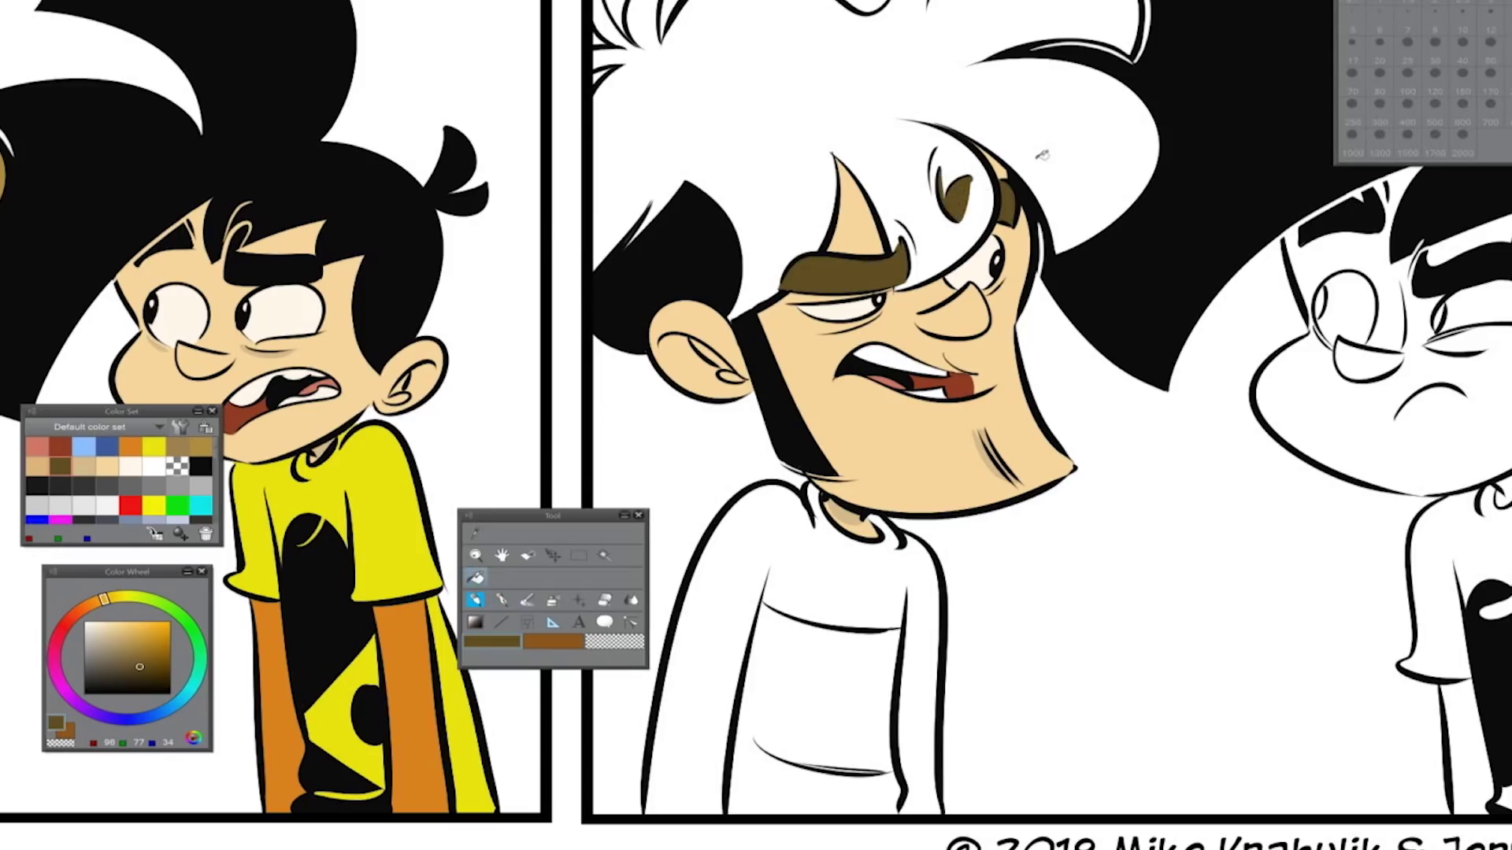
Fill the third-panel blond character's hair, including the tufts at the back, with golden brown
key("p")
left_click(957, 195, "alt")
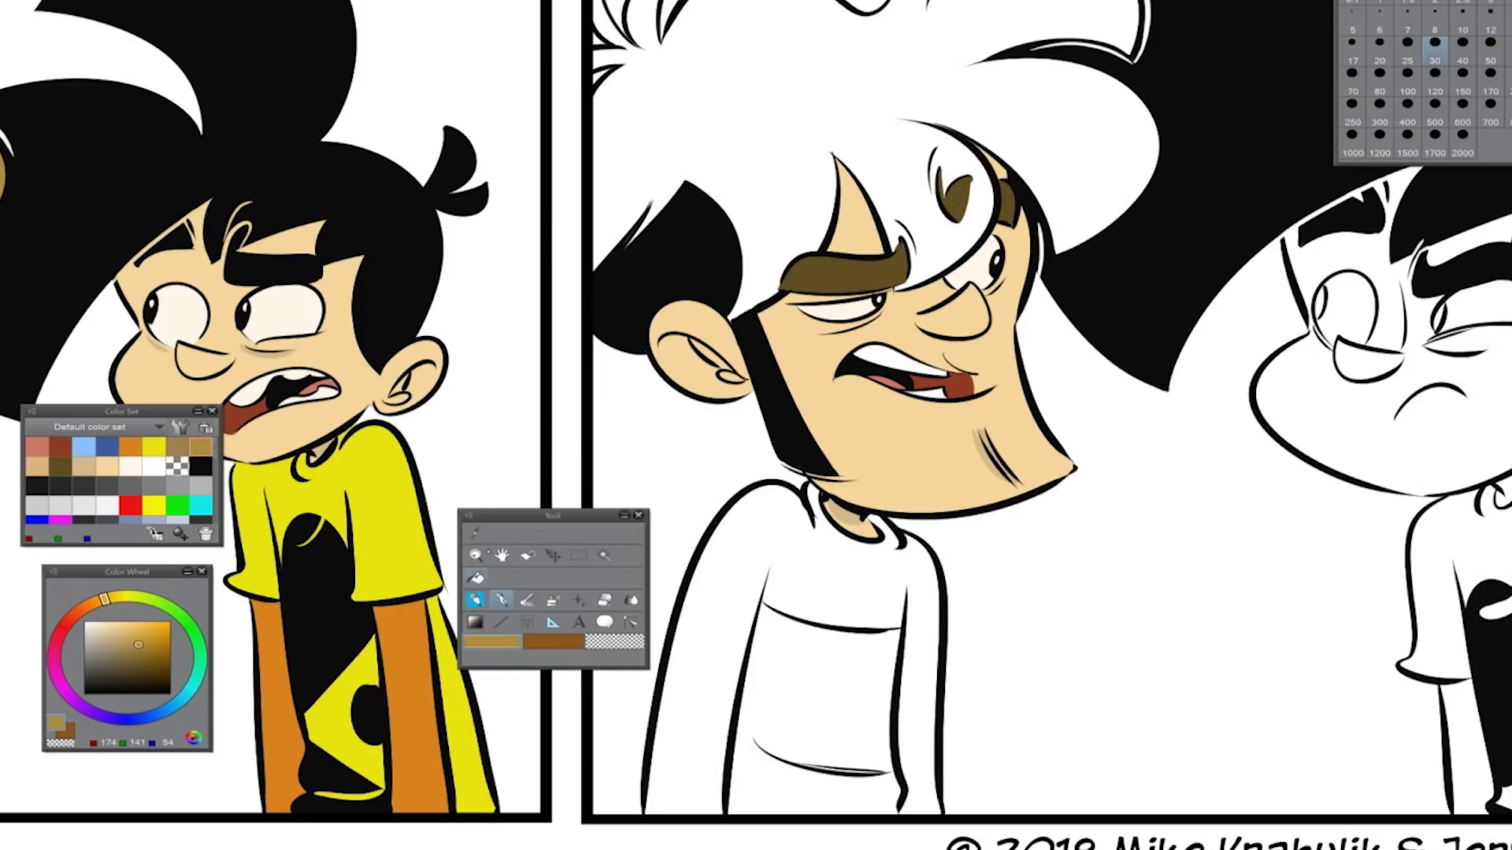
key("g")
left_click(788, 71)
left_click(610, 28)
key("p")
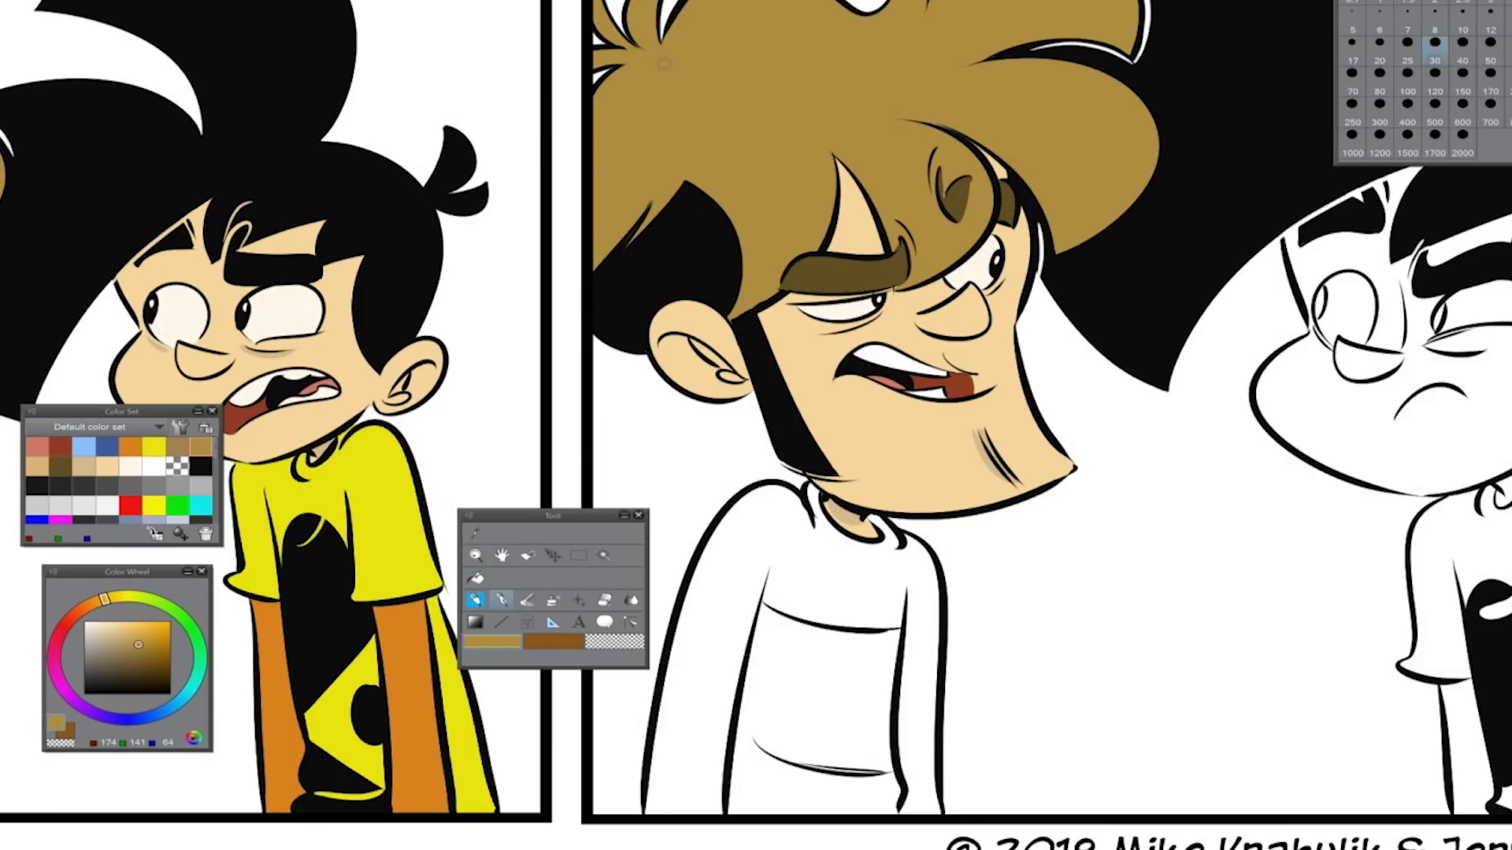
key("alt+Tab")
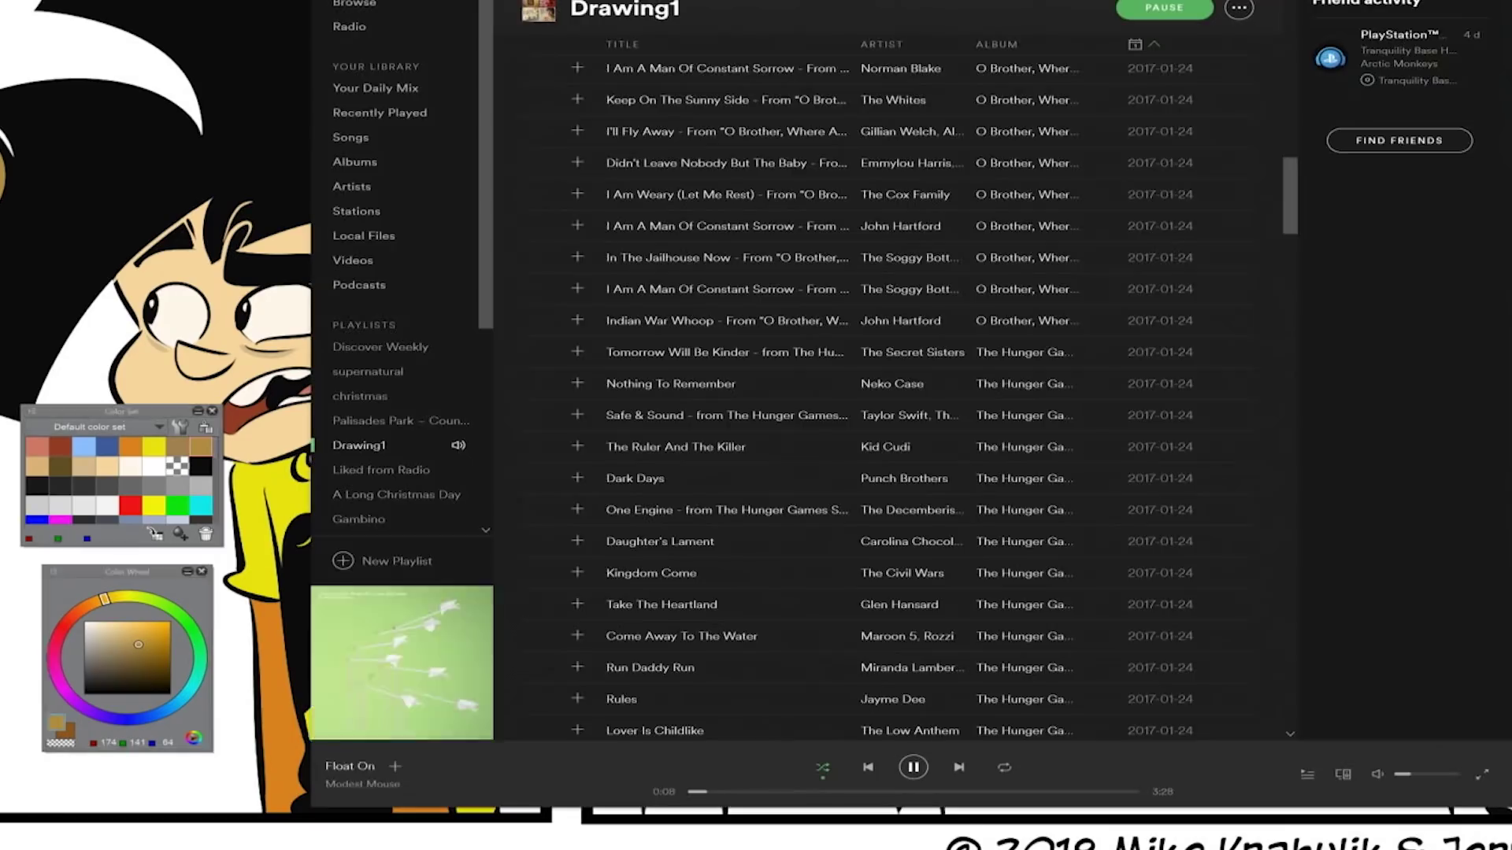
left_click(541, 530)
key("alt+Tab")
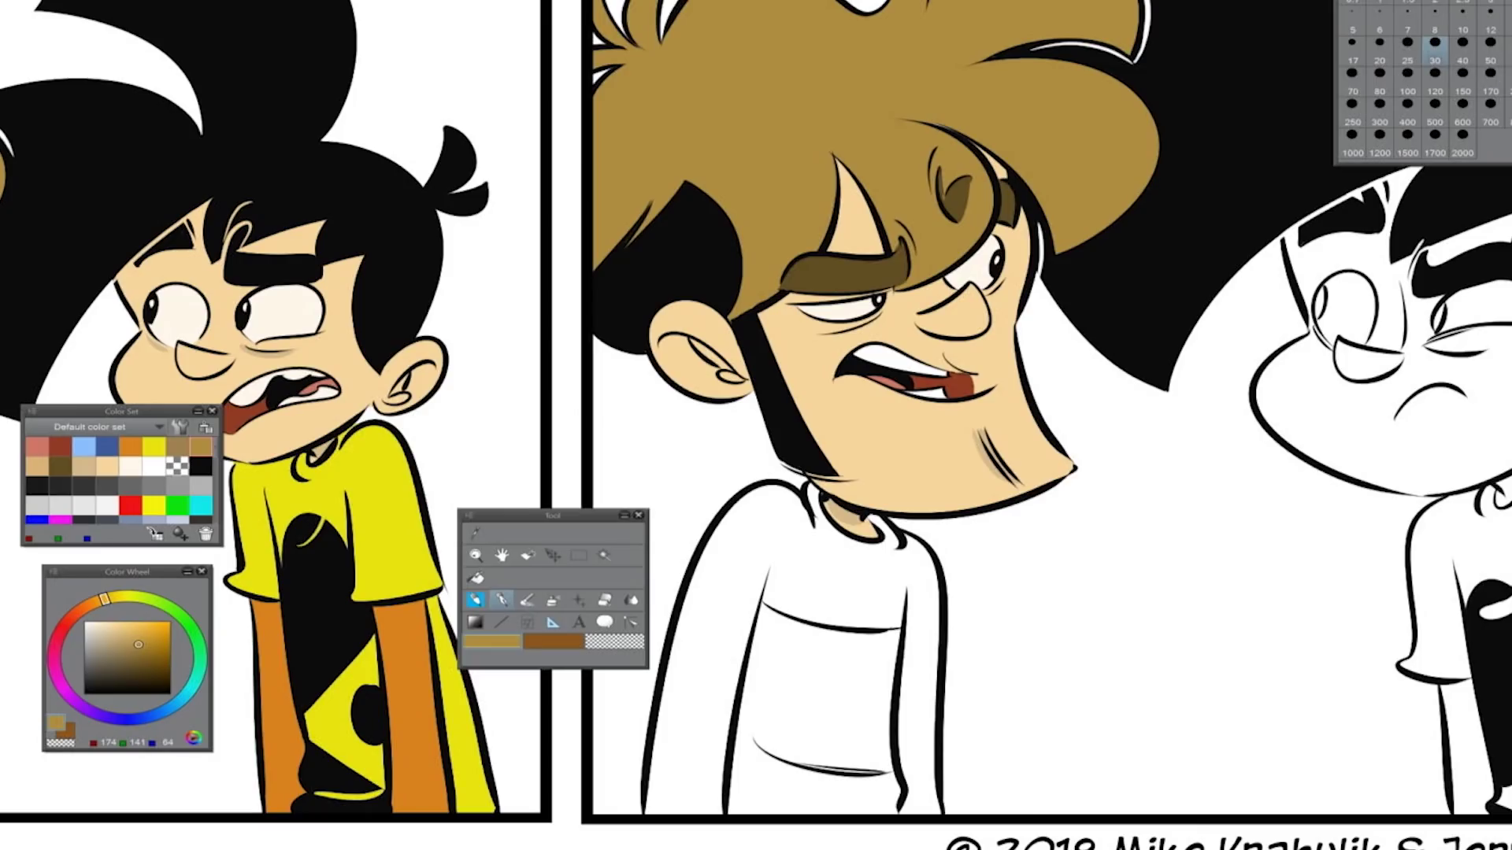
Fill the third-panel blond character's shirt shoulders and sleeves with dark blue and its front with light blue
left_click_drag(756, 473, 890, 292)
left_click(108, 447)
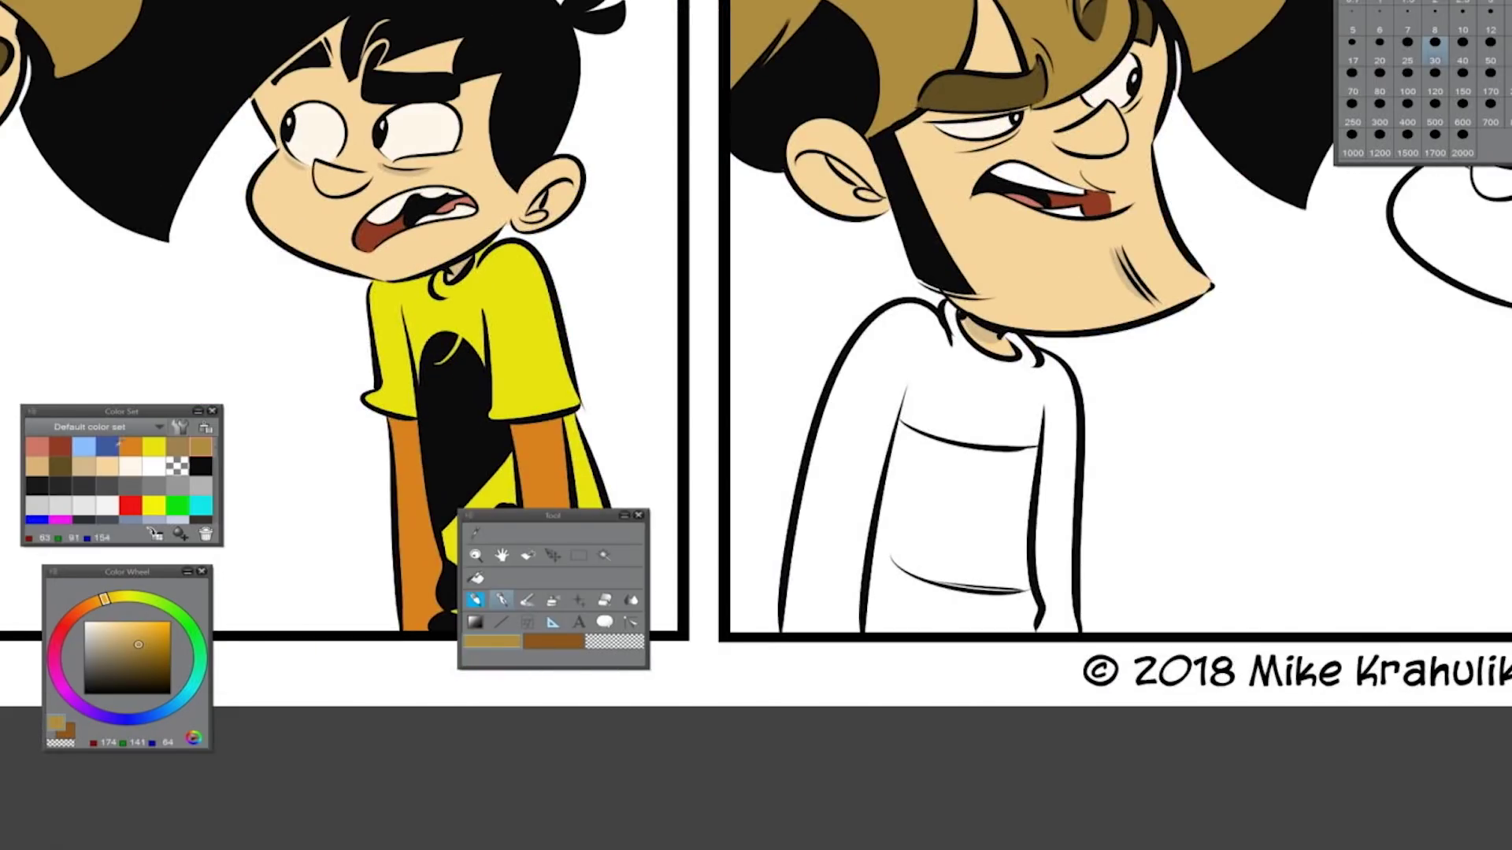
key("g")
left_click(989, 370)
key("p")
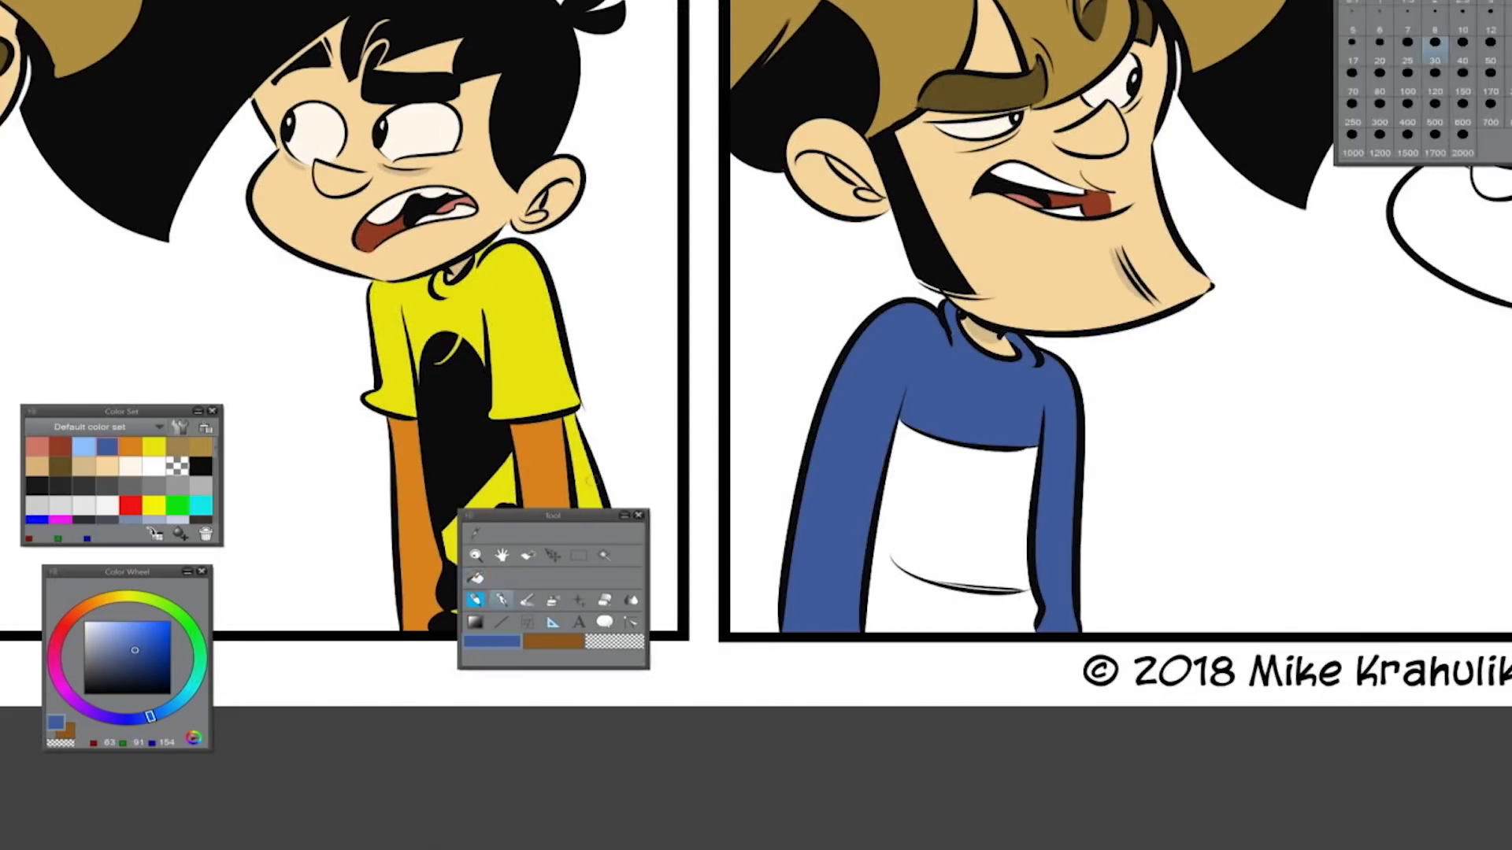
left_click(83, 447)
left_click(953, 528)
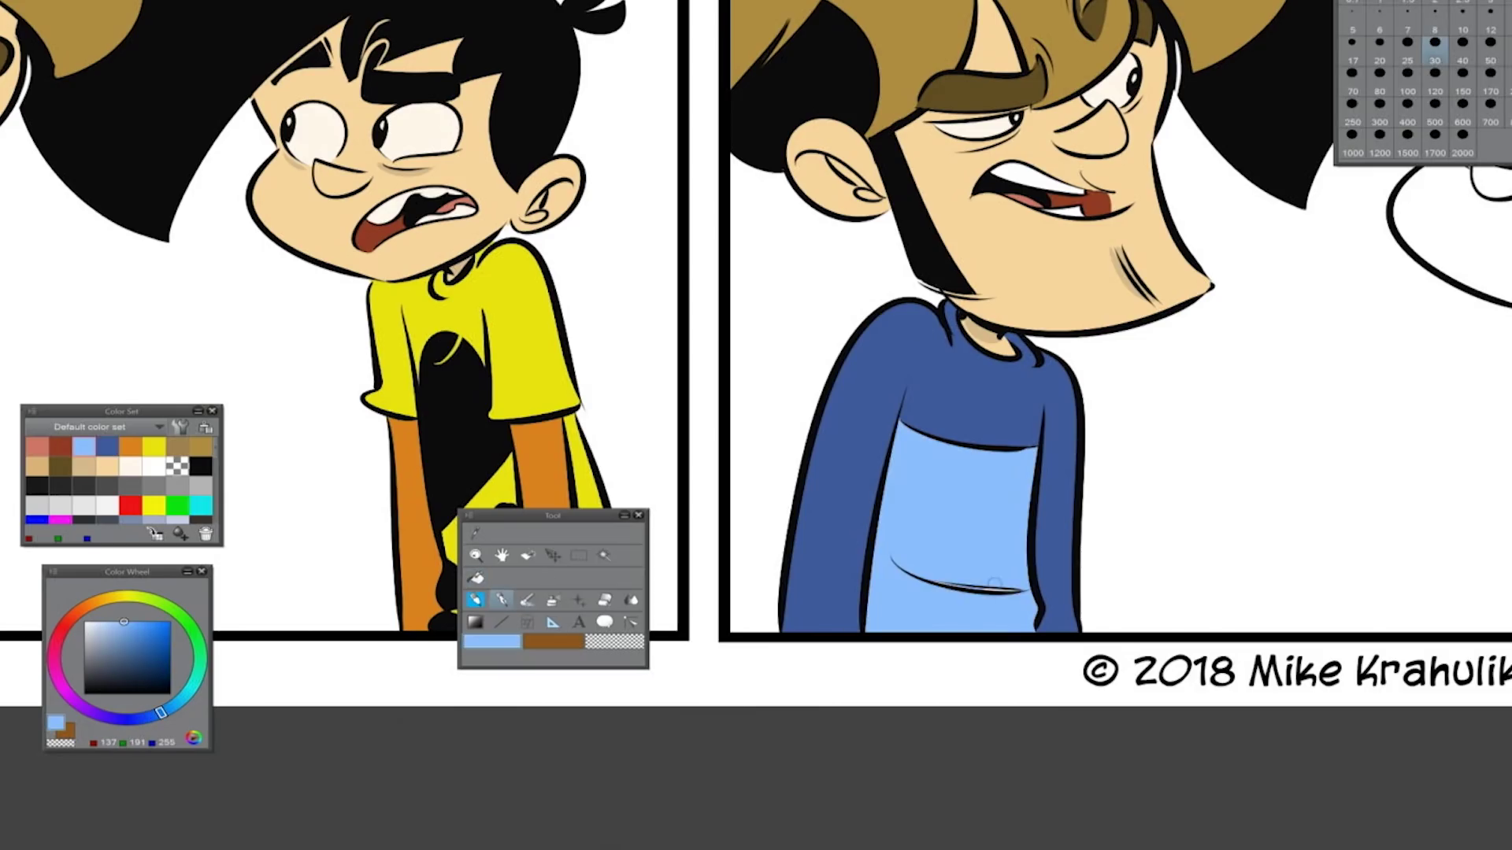
Colour the third-panel black-haired character's face, nose, ear, forehead and neck with the light tan skin colour
left_click_drag(992, 315, 496, 512)
left_click(108, 466)
key("g")
left_click(1103, 488)
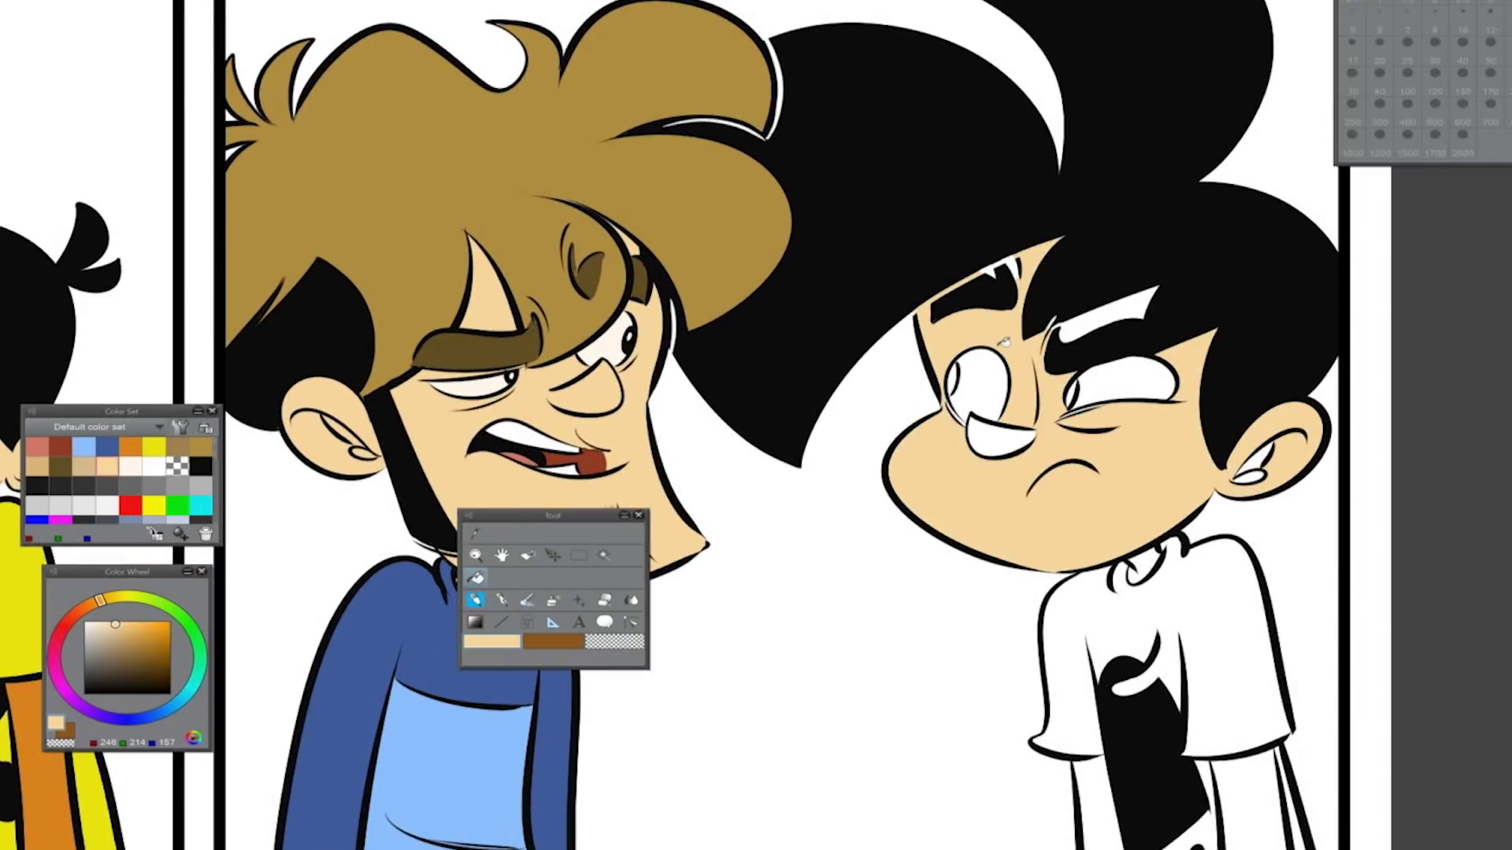
key("p")
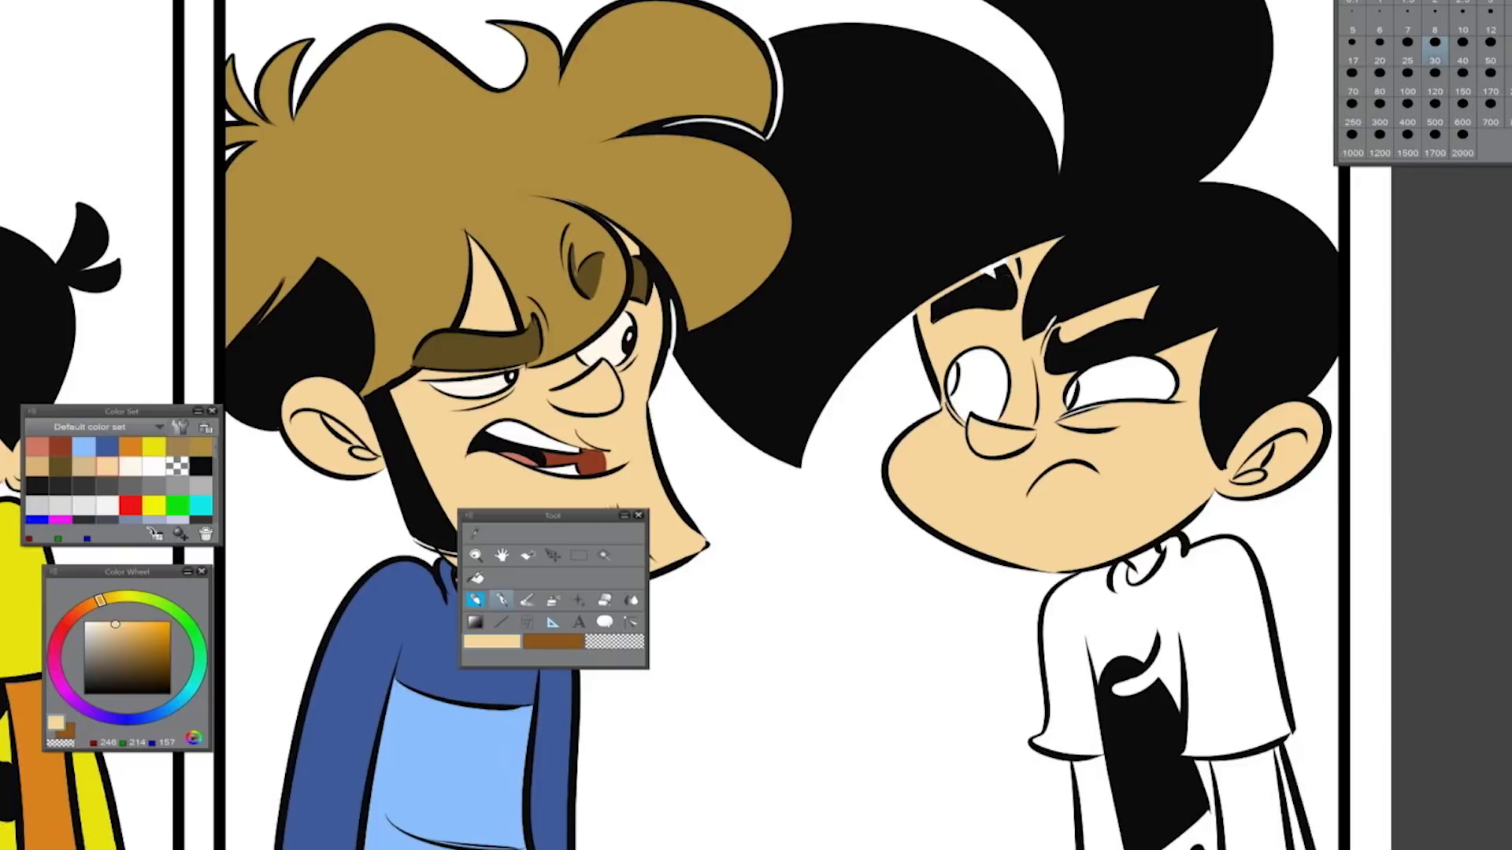
left_click_drag(1134, 560, 1152, 582)
Shade under the third-panel black-haired character's eyes with a darker tan
left_click(114, 633)
mouse_move(1055, 417)
left_mouse_down()
mouse_move(1119, 408)
mouse_move(1117, 435)
left_mouse_up()
mouse_move(949, 406)
left_mouse_down()
mouse_move(995, 444)
mouse_move(1038, 433)
left_mouse_up()
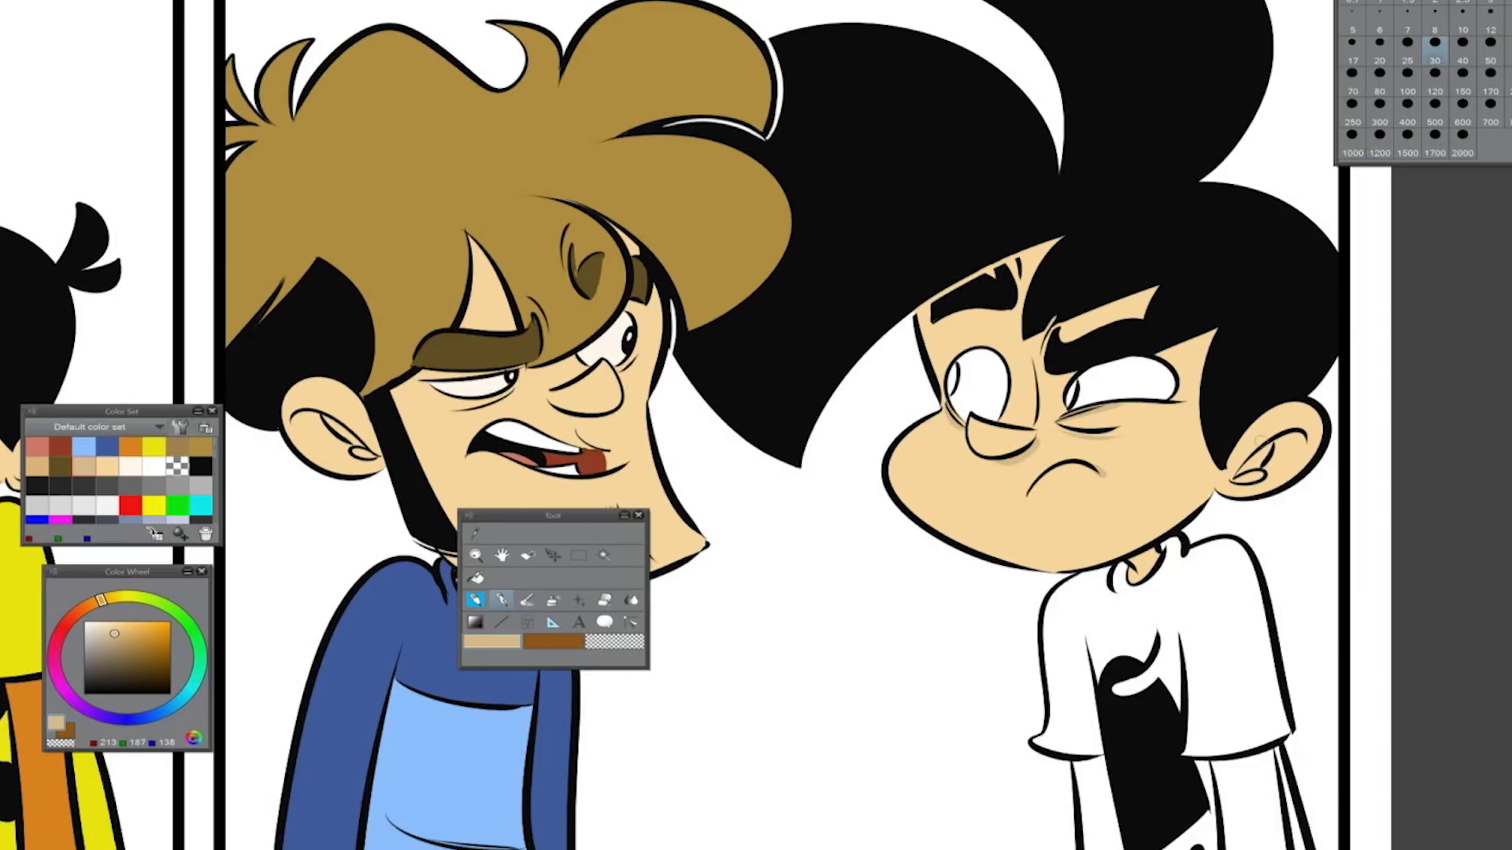
Paint the third-panel black-haired character's eye whites off-white, keeping the pupils black
key("i")
left_click(970, 383)
key("p")
left_click_drag(951, 369, 952, 394)
left_click_drag(1072, 381, 1074, 405)
key("i")
left_click(1134, 385)
key("p")
left_click(1072, 386)
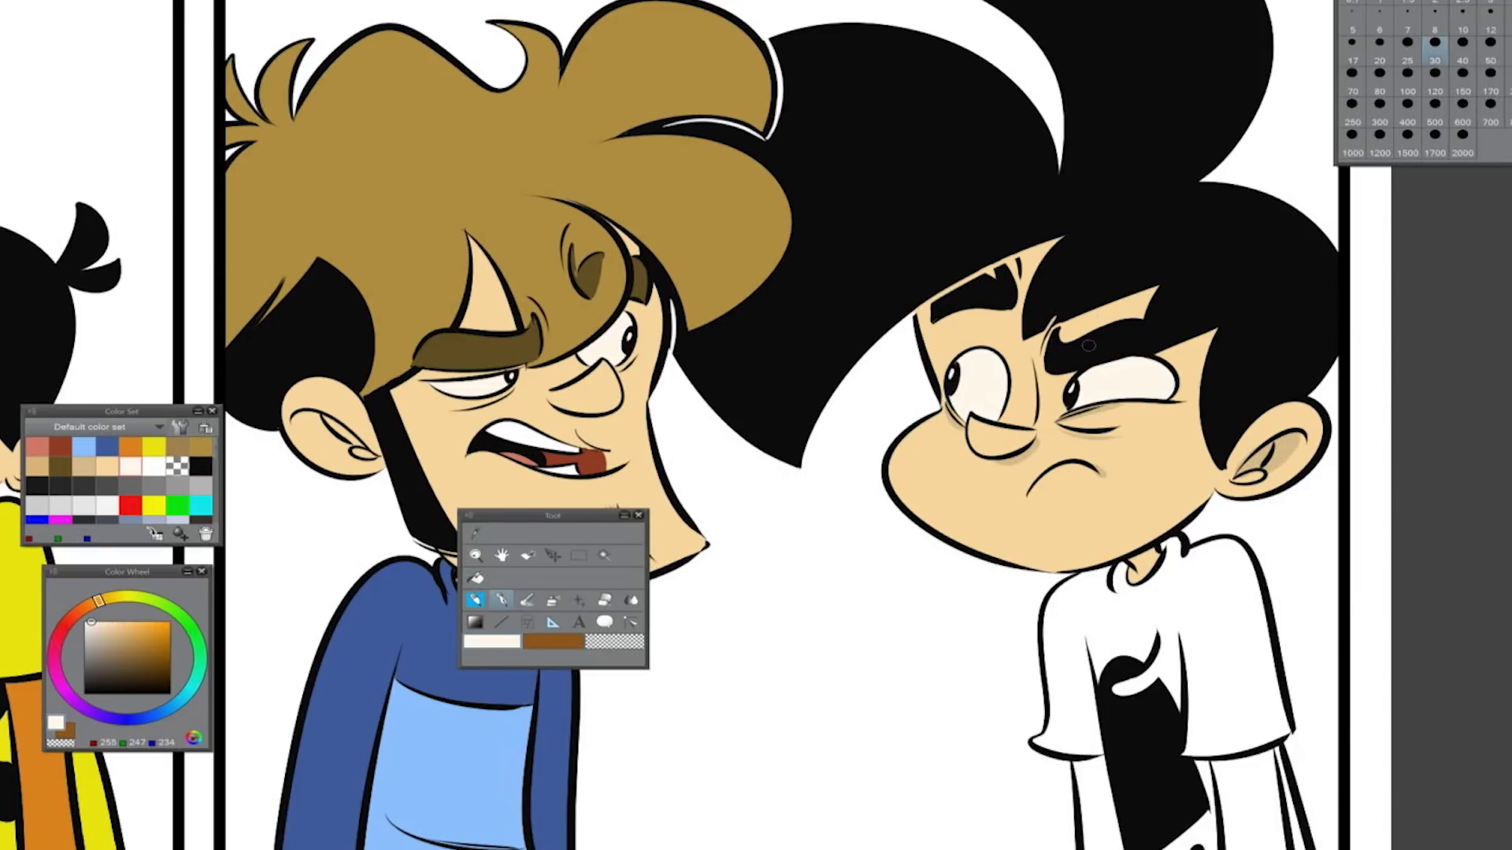
Shade under the third-panel blond character's eyes and around the nose with the darker tan and a larger pen
key("i")
left_click(340, 432)
key("p")
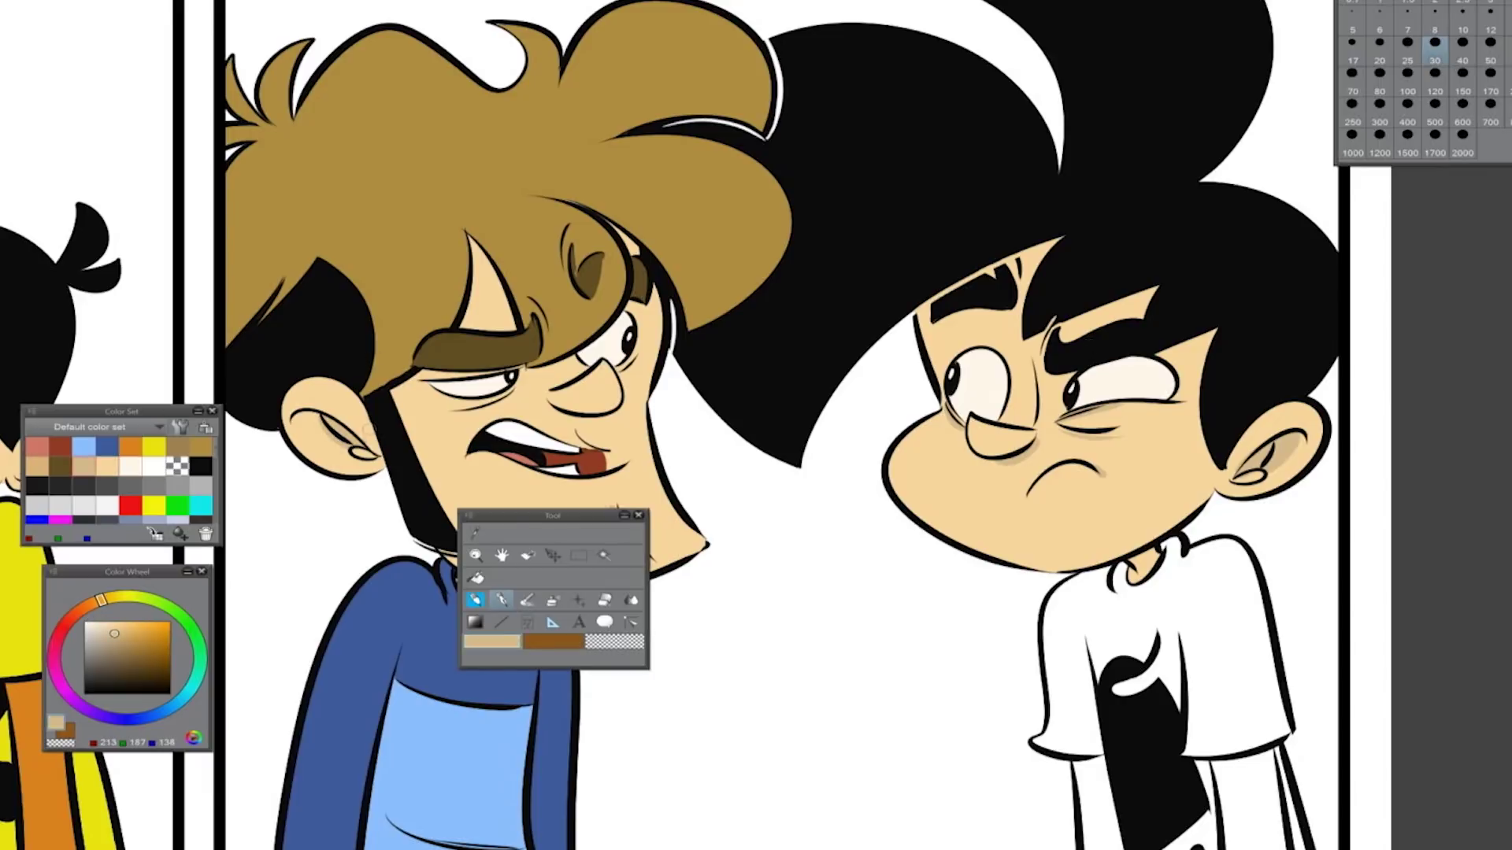
key("]")
left_click_drag(437, 413, 520, 387)
left_click_drag(626, 354, 644, 378)
mouse_move(551, 421)
left_mouse_down()
mouse_move(602, 403)
mouse_move(613, 416)
left_mouse_up()
left_click_drag(597, 377, 610, 388)
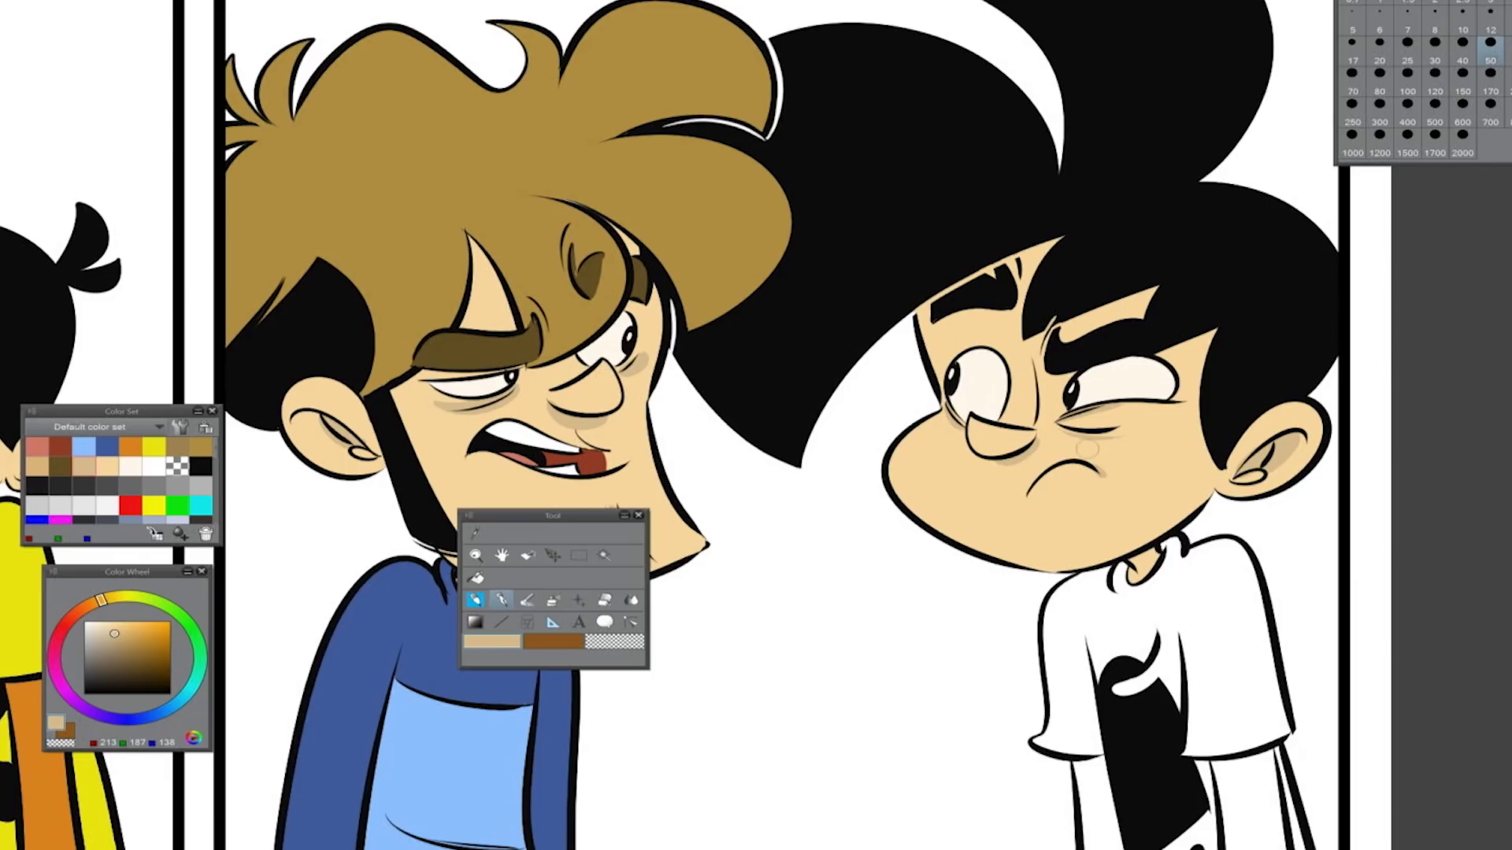
Fill the third-panel black-haired character's T-shirt with yellow and the long undersleeves with orange
key("g")
left_click(154, 446)
left_click(1166, 622)
left_click(1188, 819)
left_click(1291, 788)
left_click(131, 446)
left_click(1098, 803)
left_click(1248, 803)
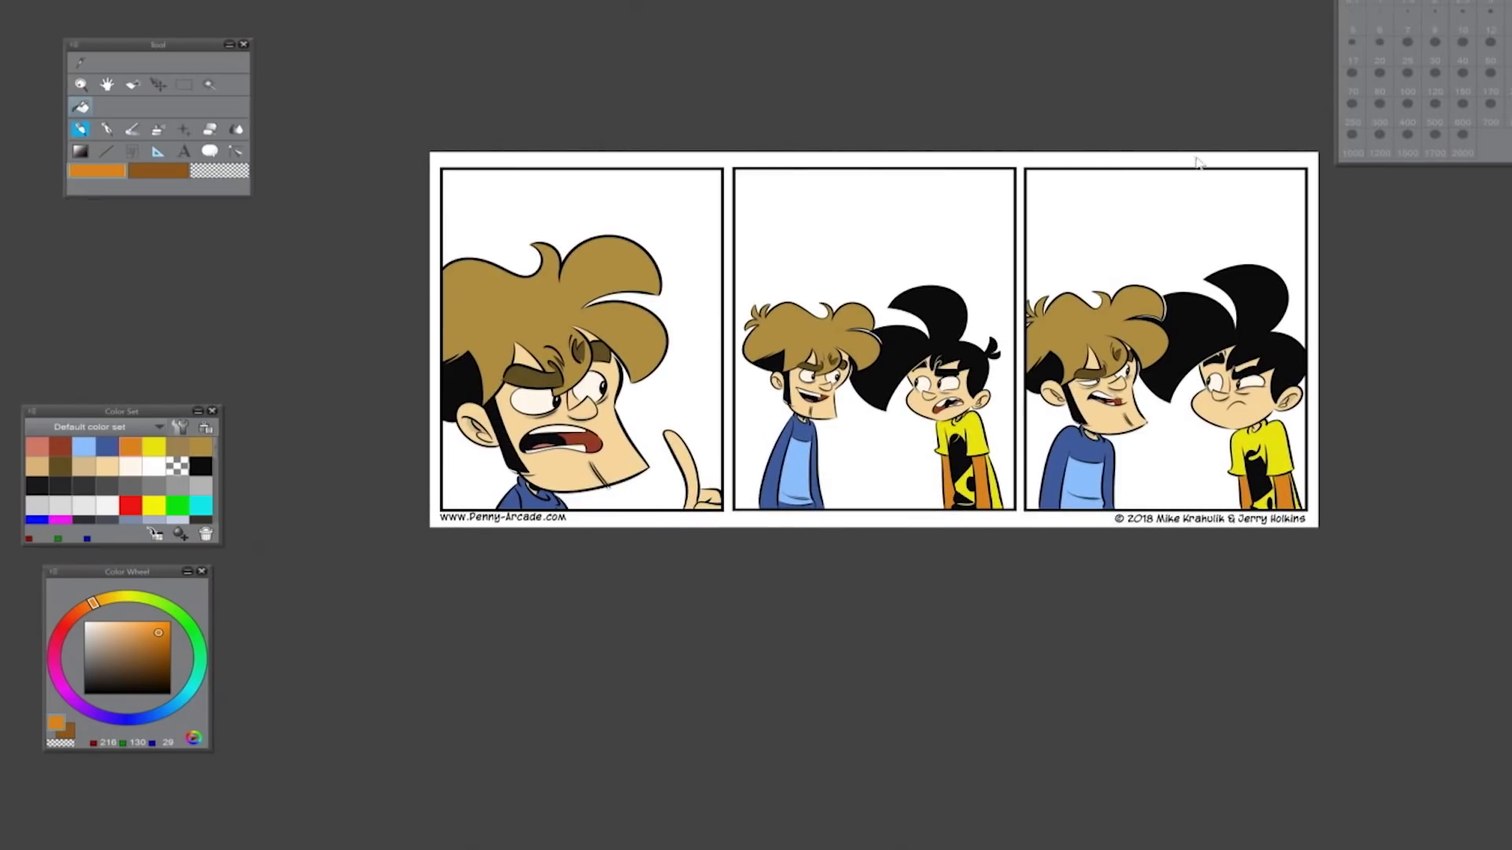
Fill the background of the comic panels with bright lime yellow, including the enclosed areas between the characters
key("ctrl+plus")
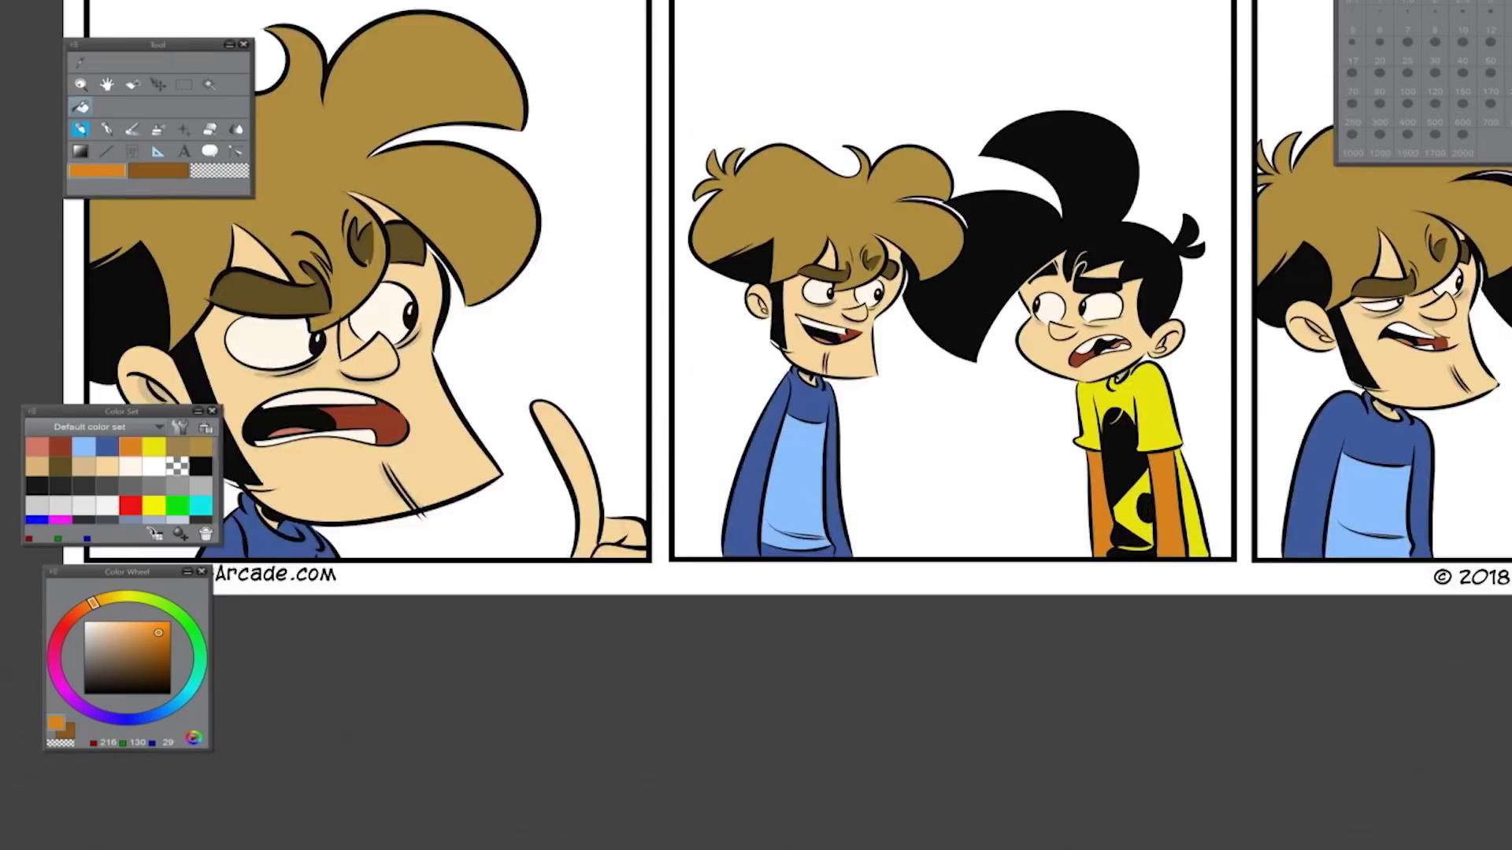
left_click(129, 465)
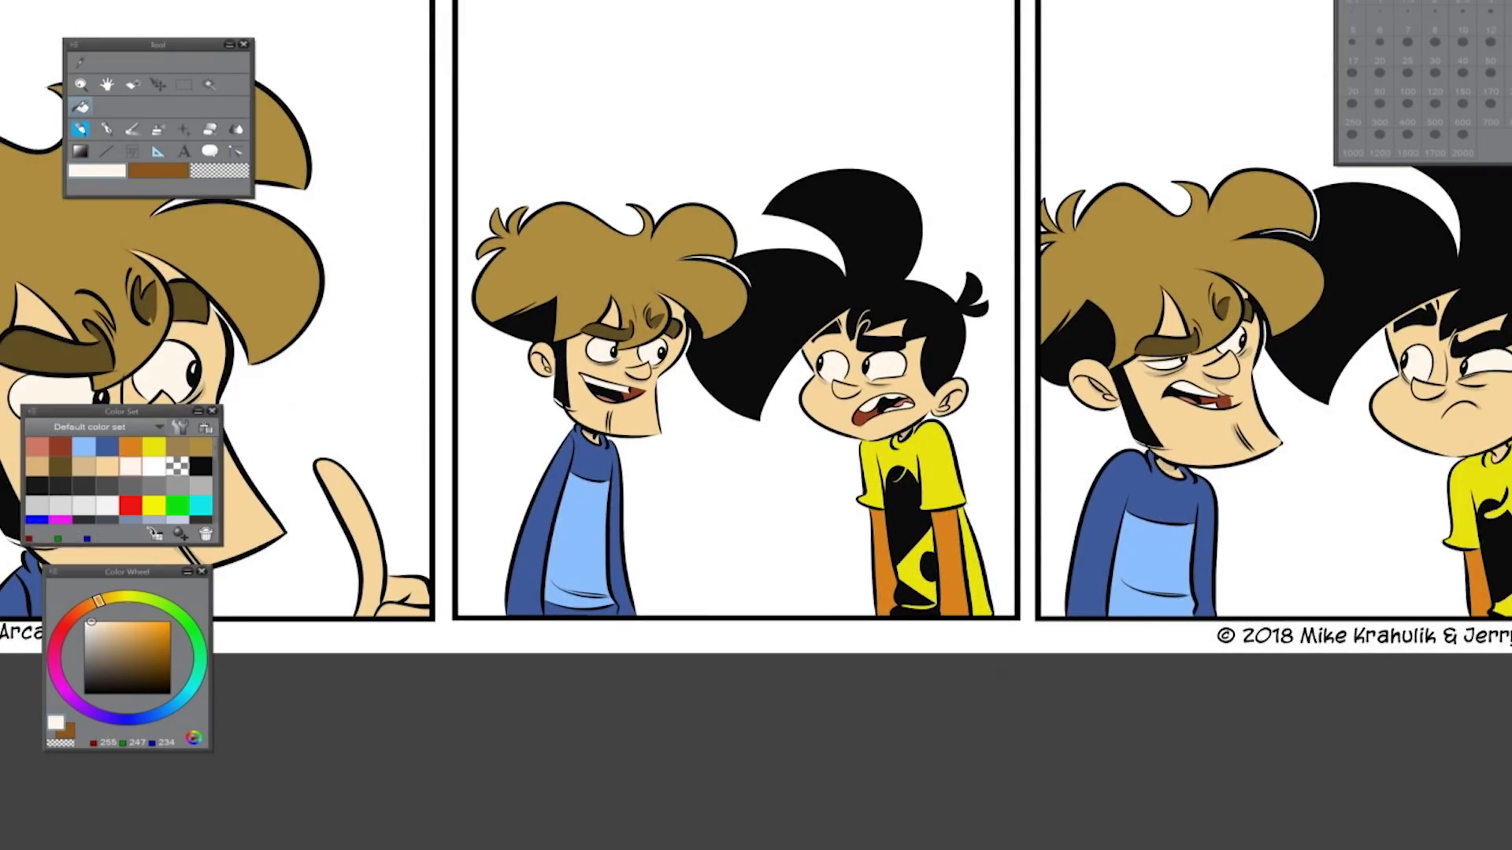
left_click_drag(97, 601, 136, 596)
left_click(146, 621)
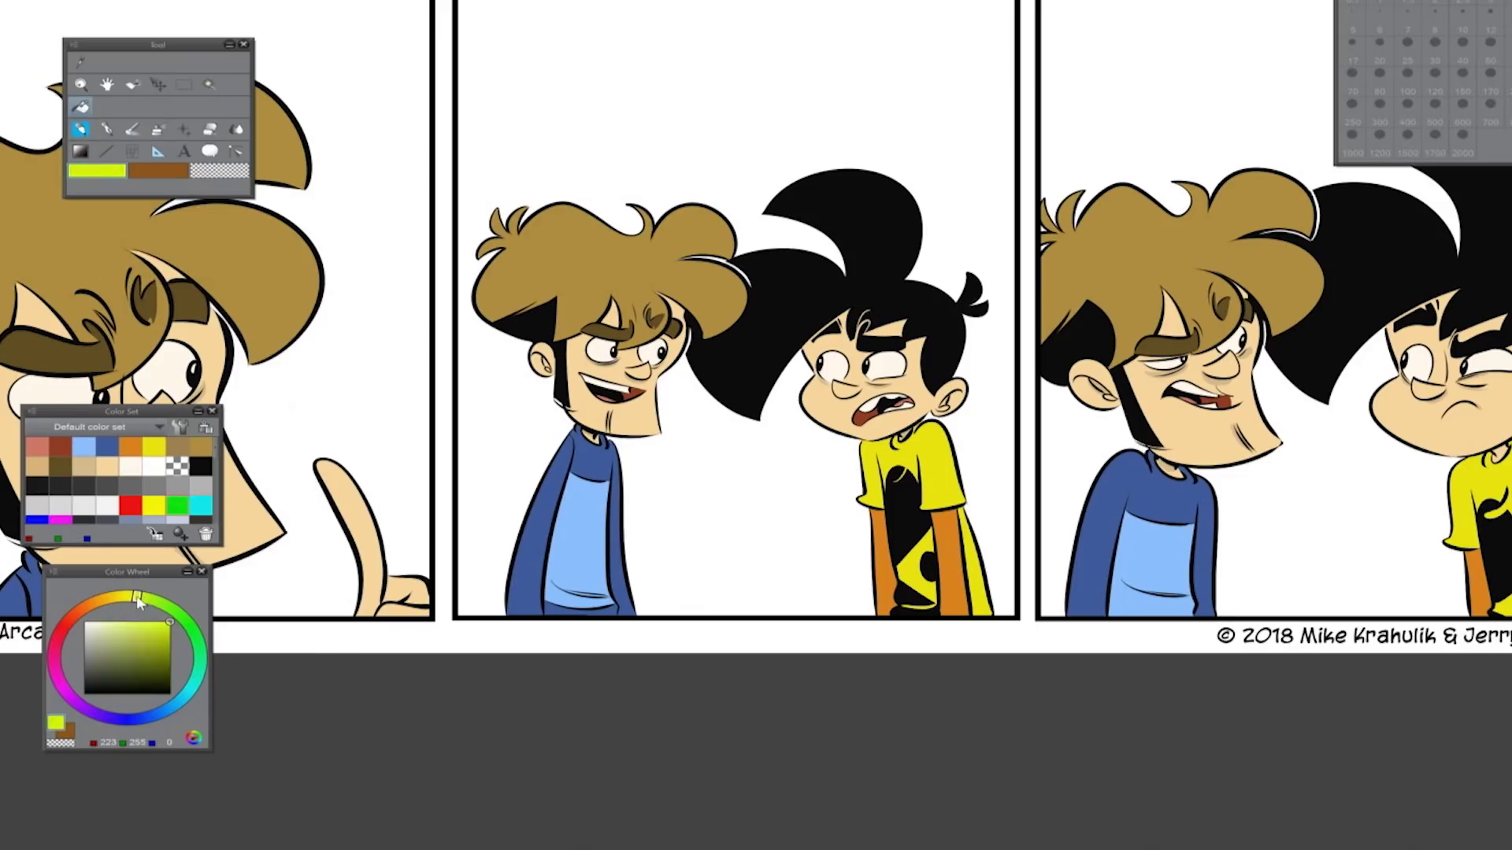
left_click_drag(144, 313, 623, 406)
left_click(863, 378)
left_click(407, 630)
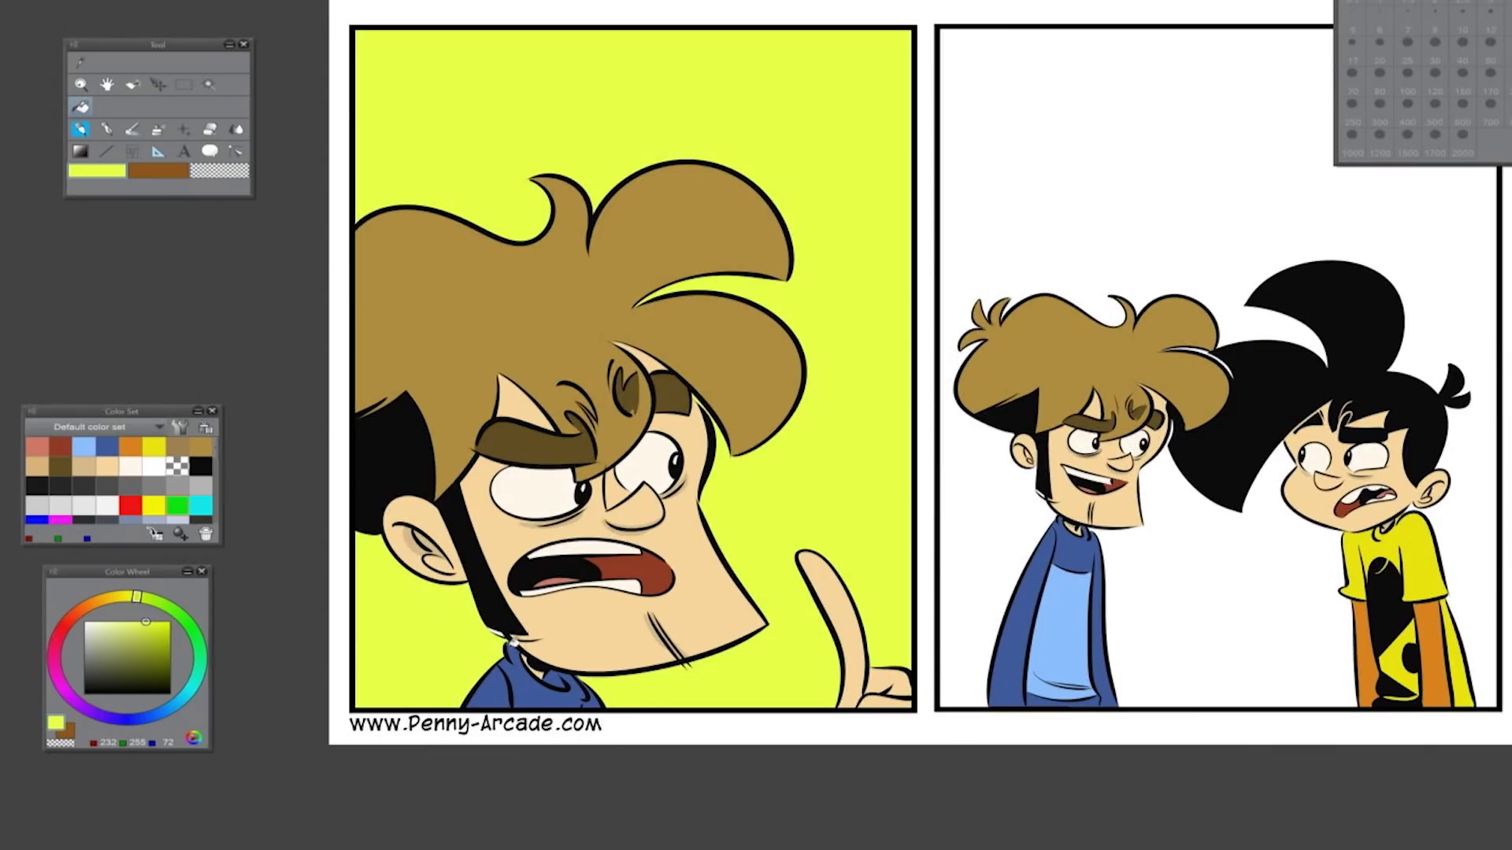
left_click(1222, 535)
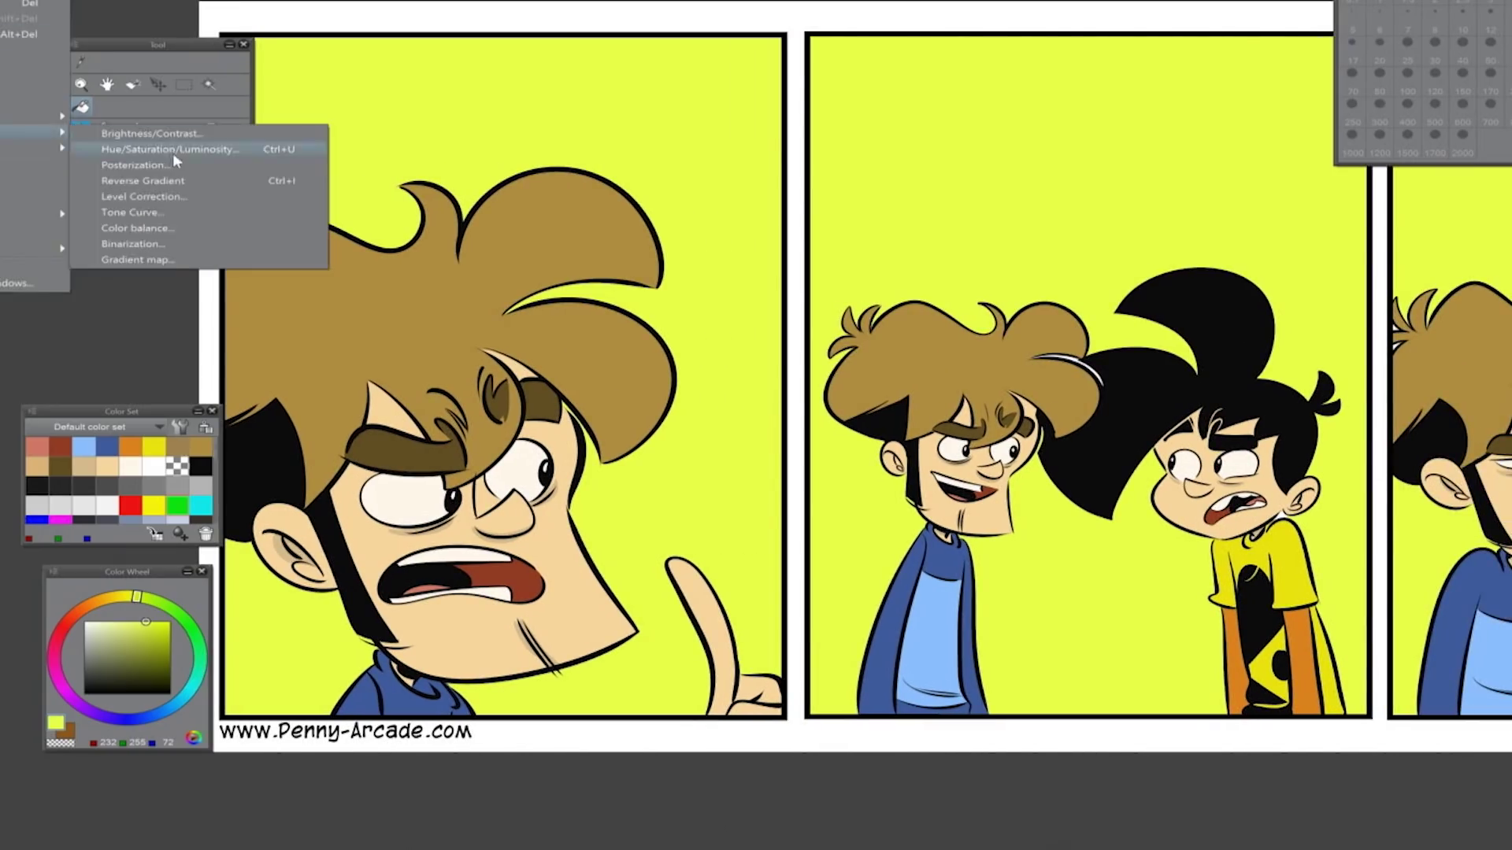
Adjust the panel backgrounds with Hue/Saturation/Luminosity, setting hue to -15 and brightness to 37
left_click(173, 152)
left_click_drag(726, 126, 738, 122)
left_click_drag(696, 35, 690, 35)
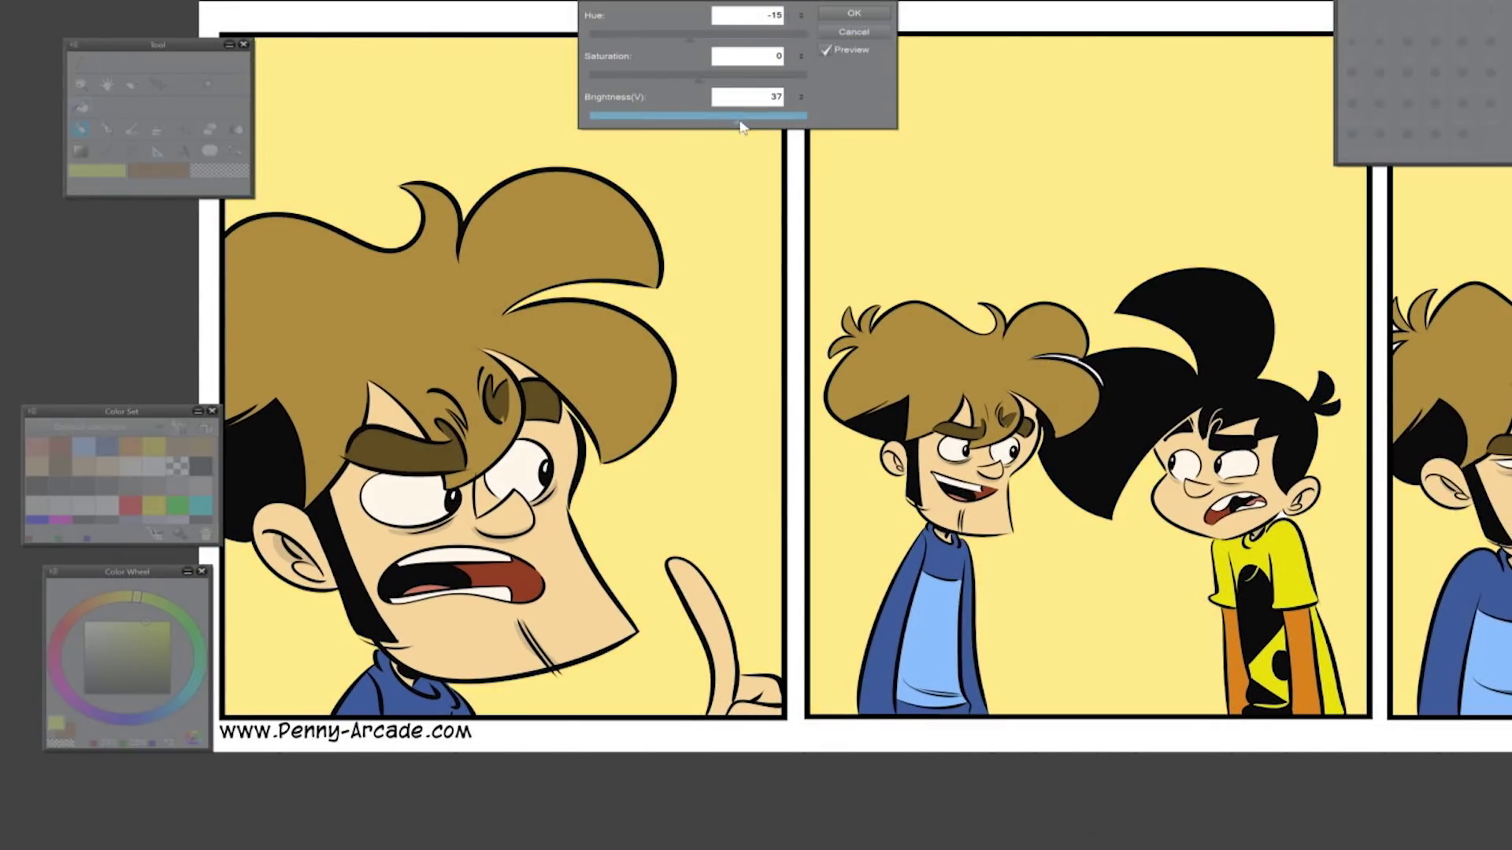
left_click(853, 13)
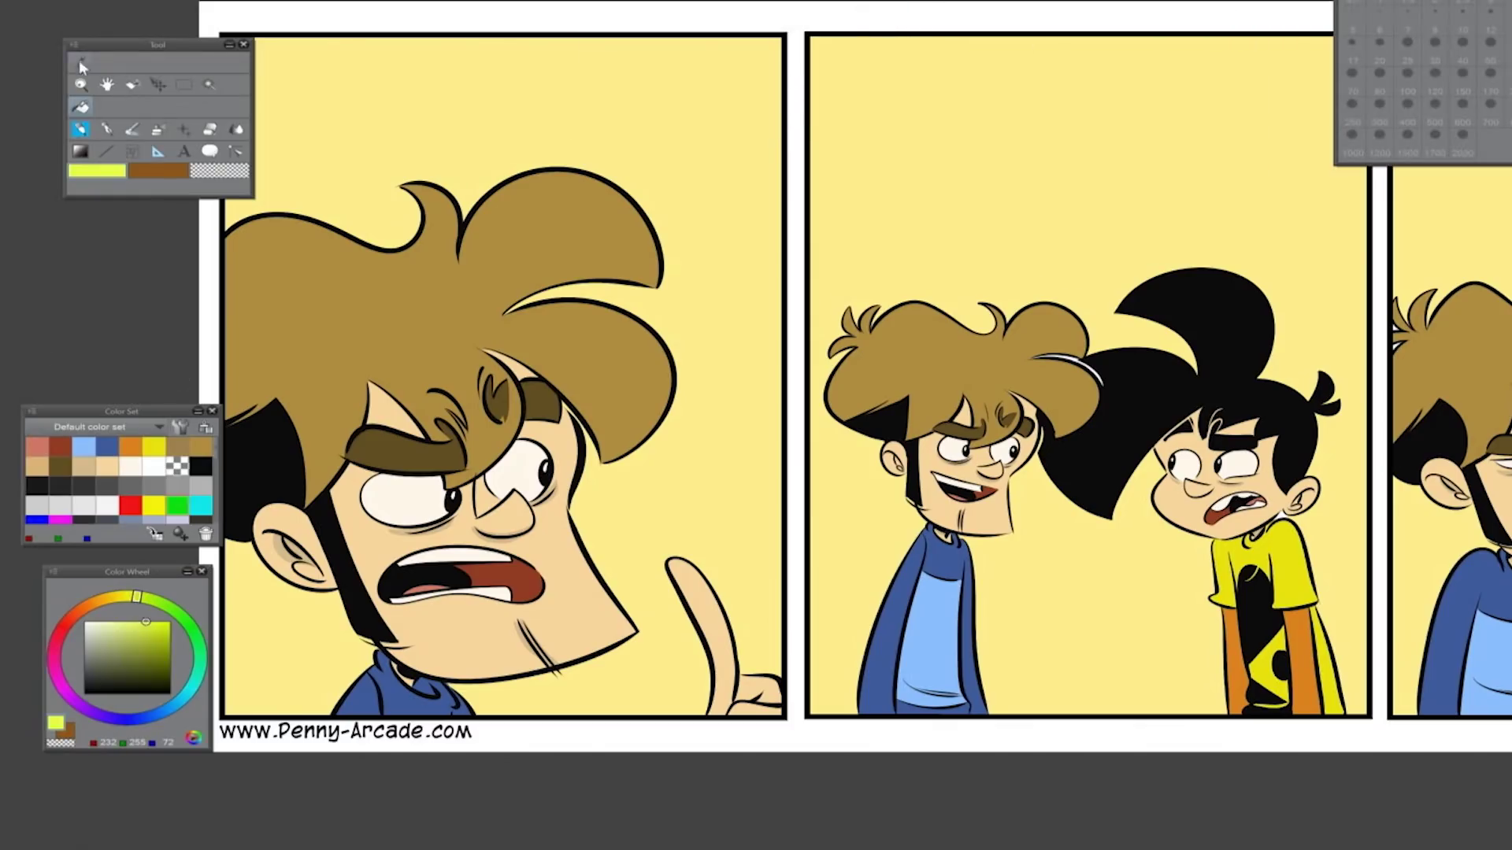
Colour the remaining unfilled background gaps around the characters with the pale yellow
left_click(106, 129)
left_click(1491, 78)
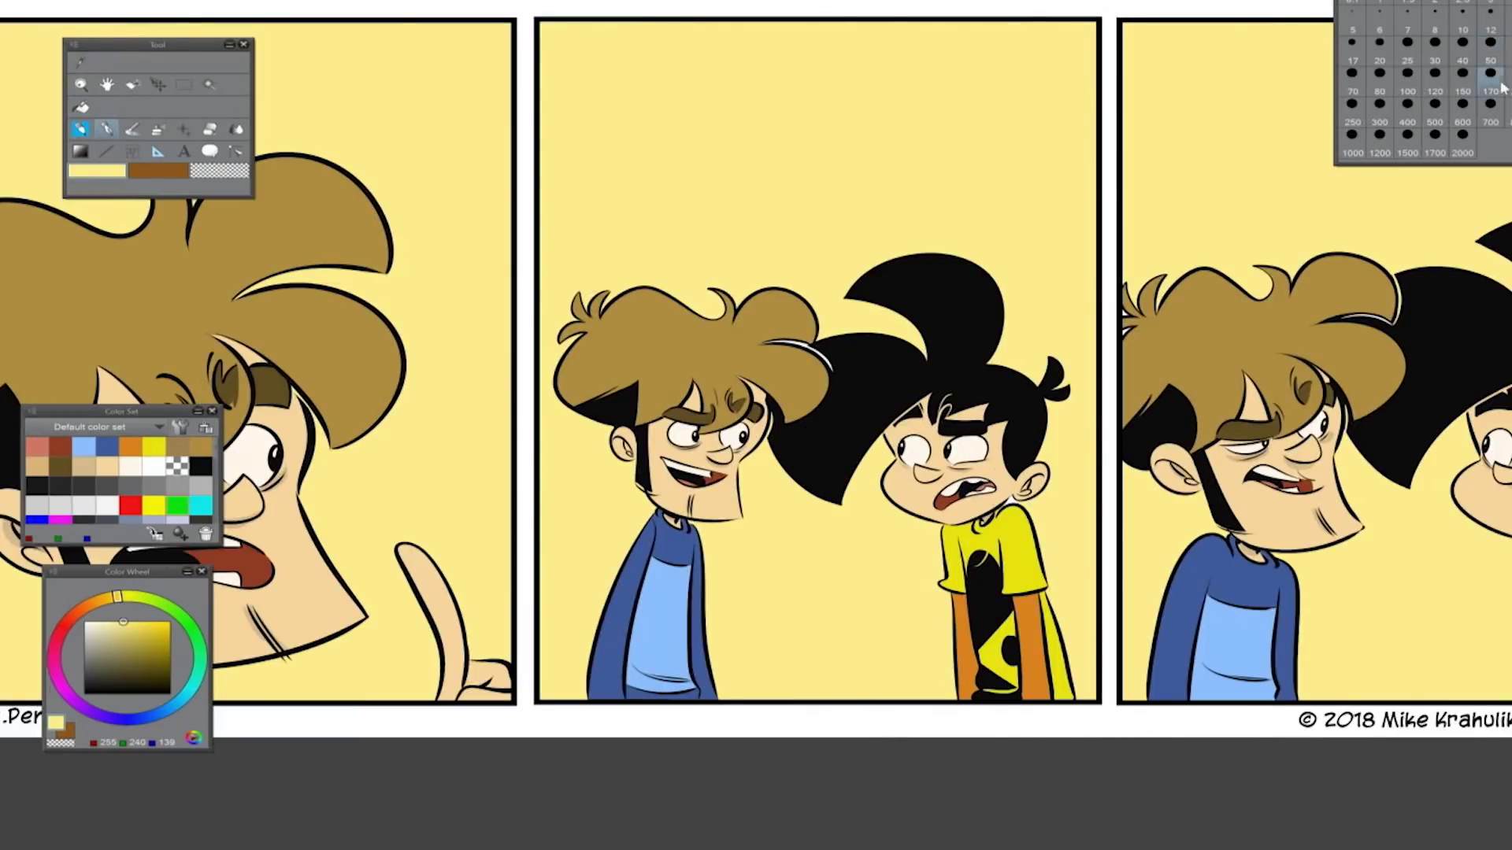
left_click_drag(826, 323, 618, 374)
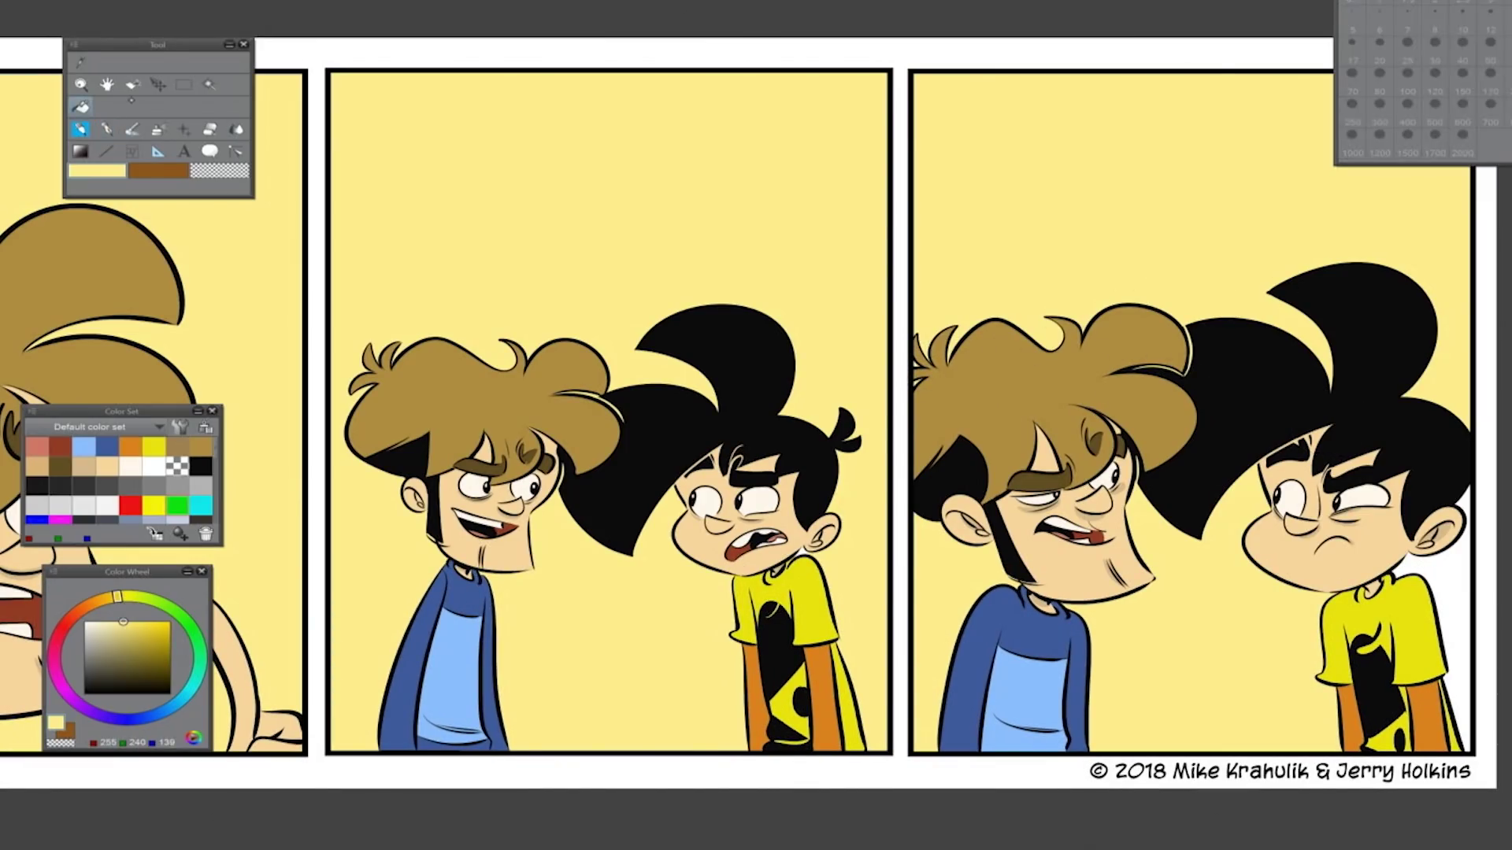
key("g")
left_click_drag(551, 394, 1043, 364)
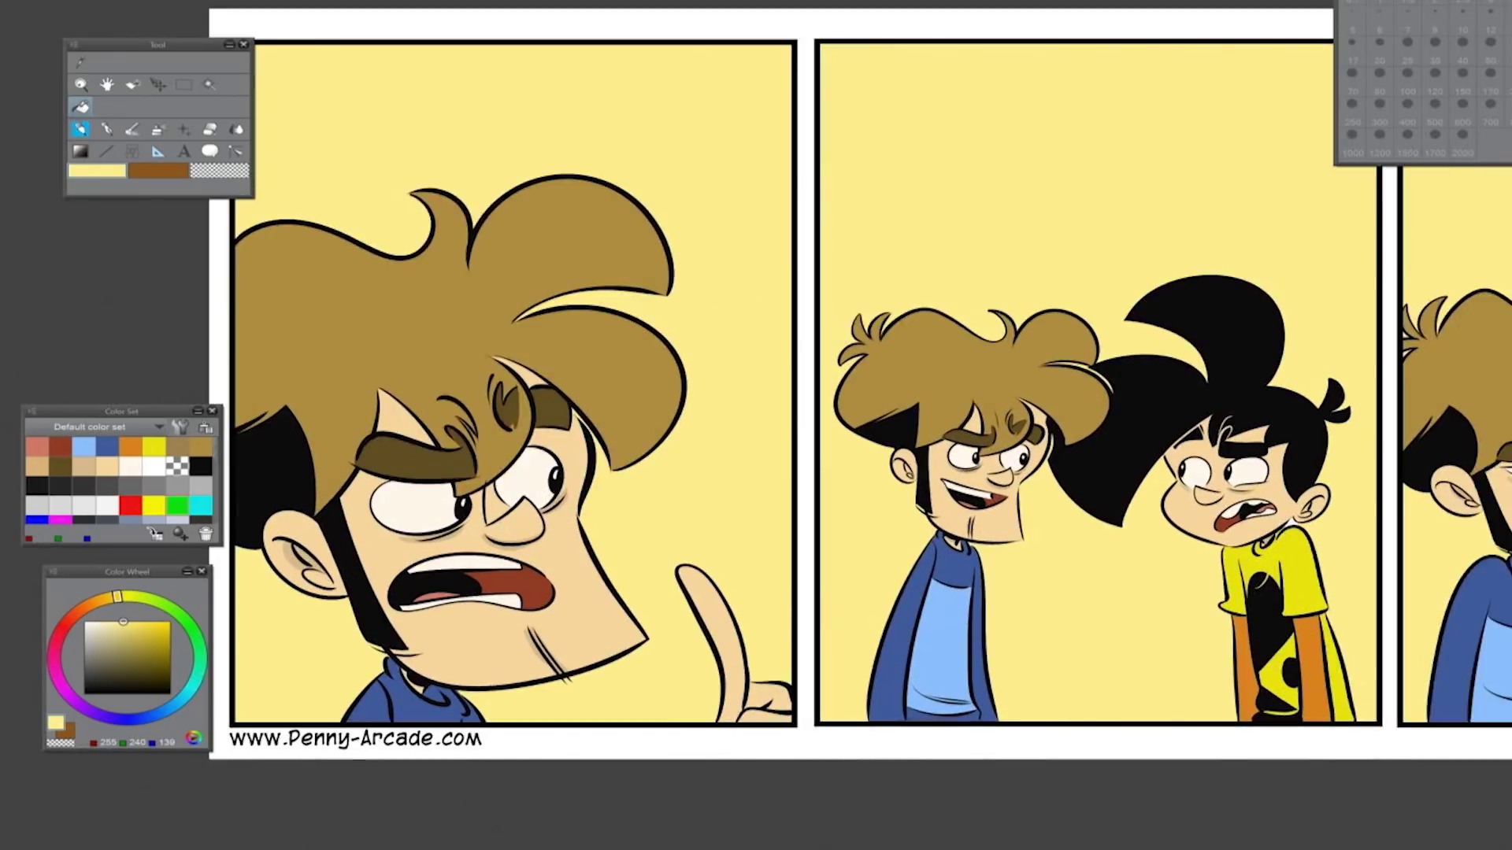
scroll(792, 409, "down", 2)
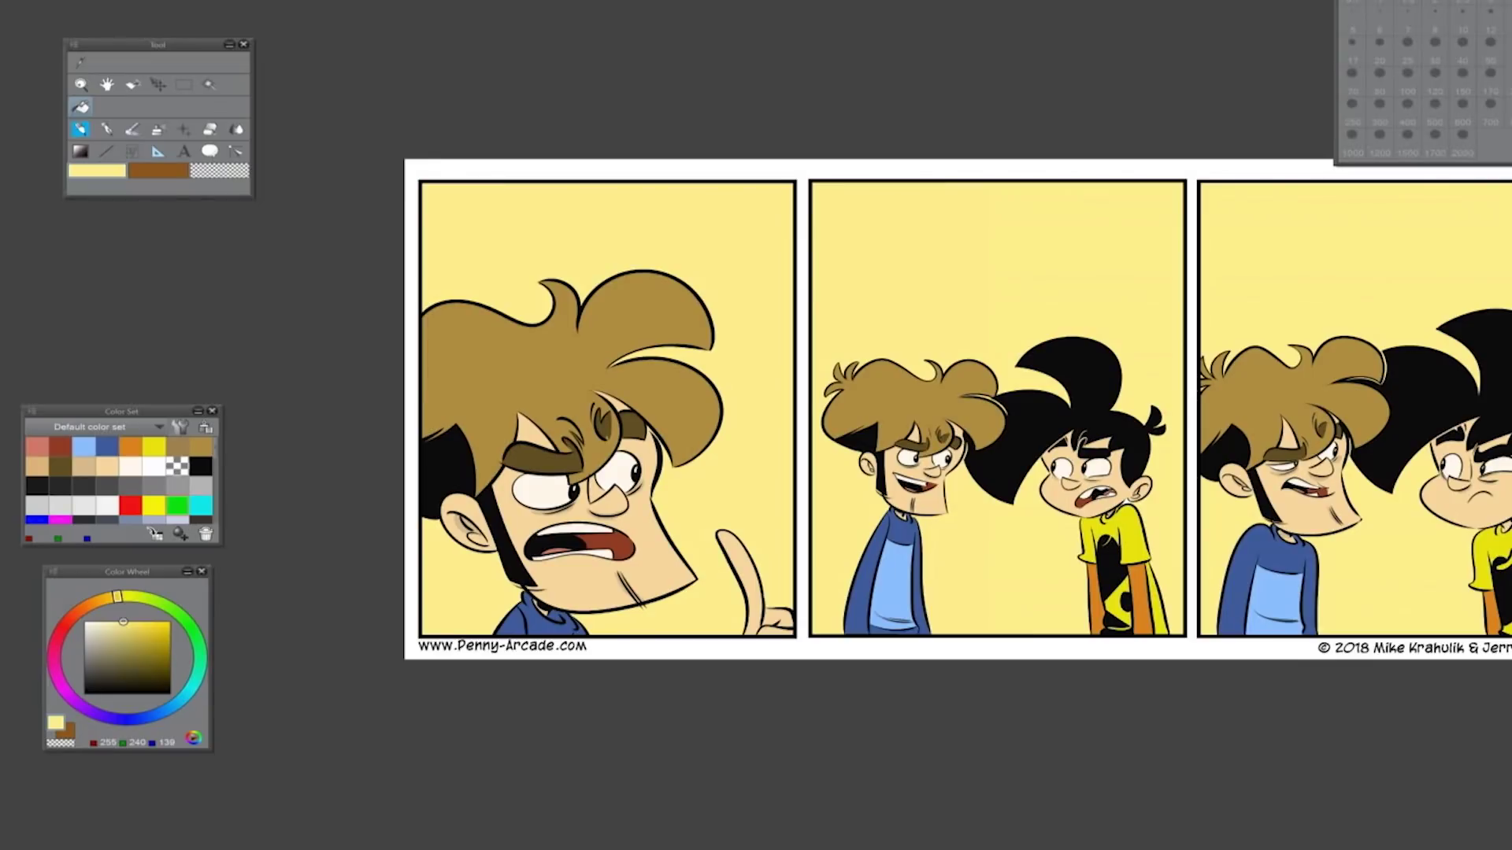
Try airbrushing a muted green gradient along the lower part of the panel backgrounds, and undo it
left_click_drag(117, 596, 146, 599)
left_click(122, 647)
left_click(158, 129)
mouse_move(355, 725)
left_mouse_down()
mouse_move(422, 709)
mouse_move(961, 768)
left_mouse_up()
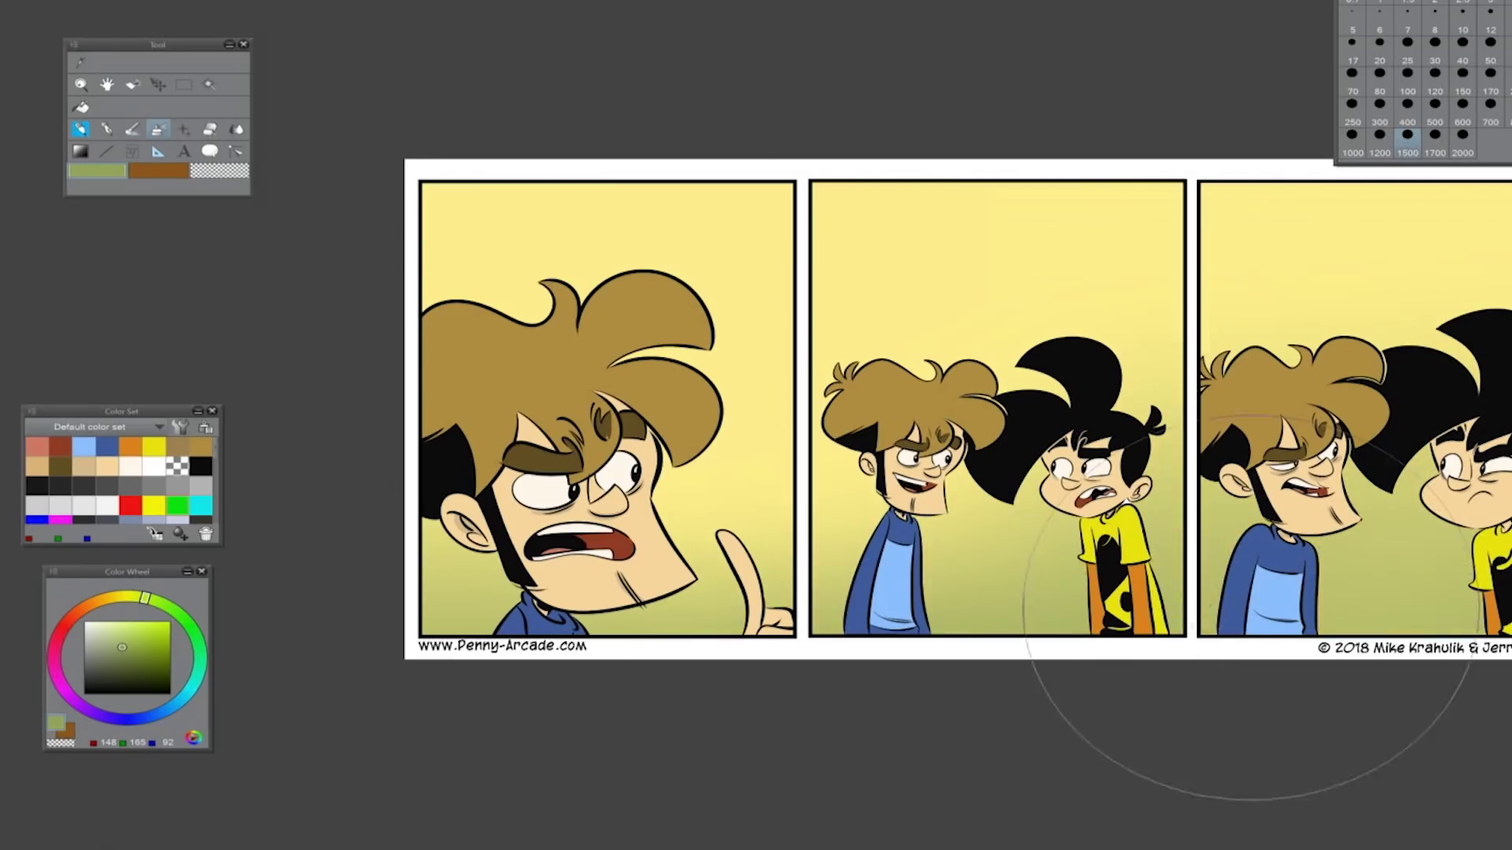
key("ctrl+z")
Try shading the upper panel backgrounds with a size 1700 airbrush in green and in a warmer hue, undoing both strokes
left_click(1435, 143)
left_click_drag(984, 157, 248, 234)
key("ctrl+z")
left_click_drag(146, 599, 82, 609)
mouse_move(260, 204)
left_mouse_down()
mouse_move(307, 102)
mouse_move(236, 158)
left_mouse_up()
key("ctrl+z")
Airbrush a soft tan-brown gradient across the upper background of all three panels
key("ctrl+minus")
mouse_move(1142, 118)
left_mouse_down()
mouse_move(532, 129)
mouse_move(347, 118)
left_mouse_up()
left_click(109, 608)
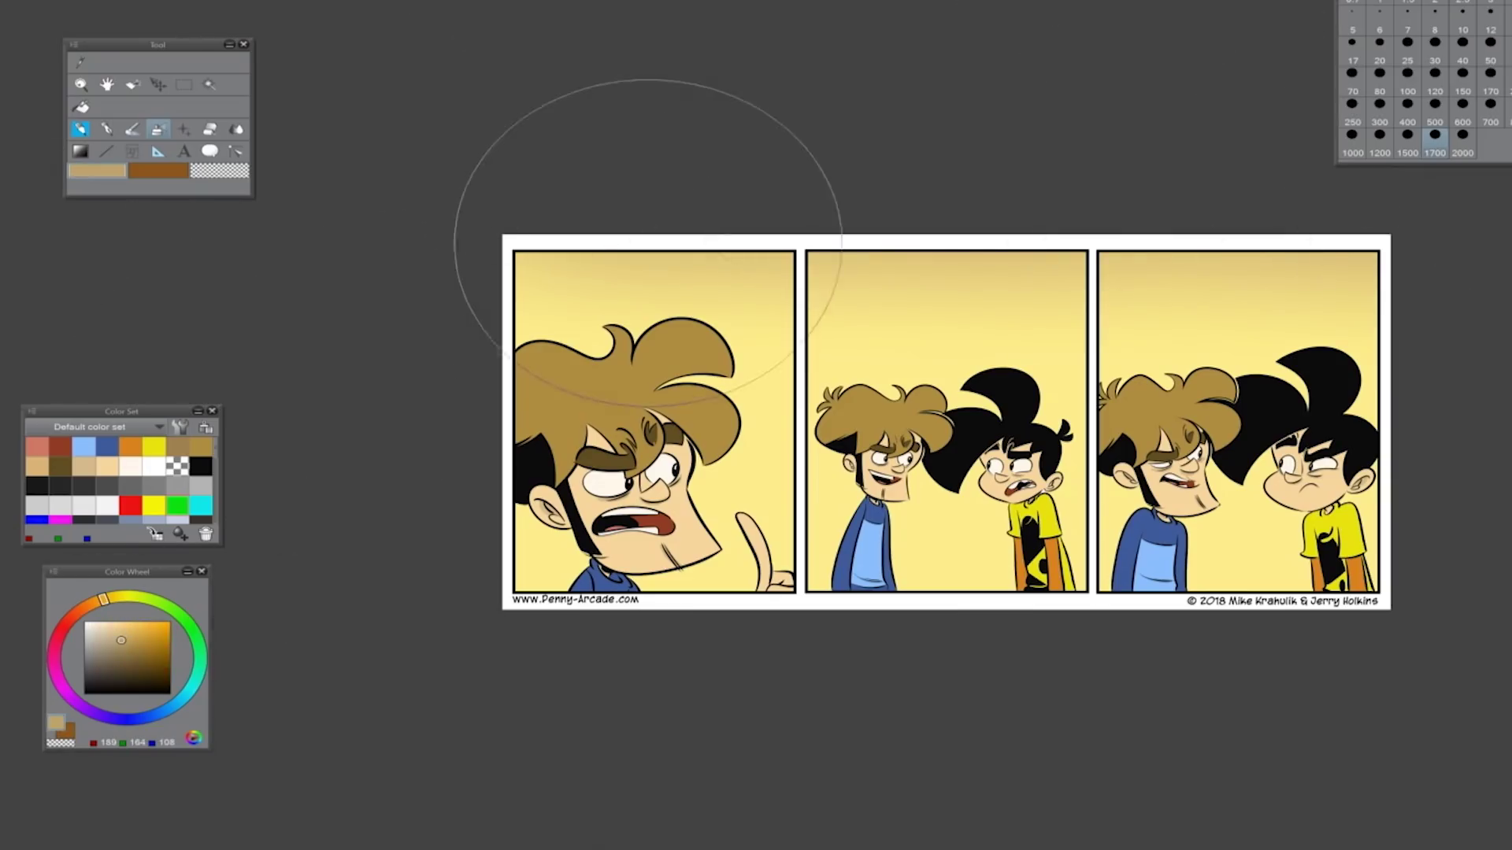
left_click_drag(474, 228, 1425, 138)
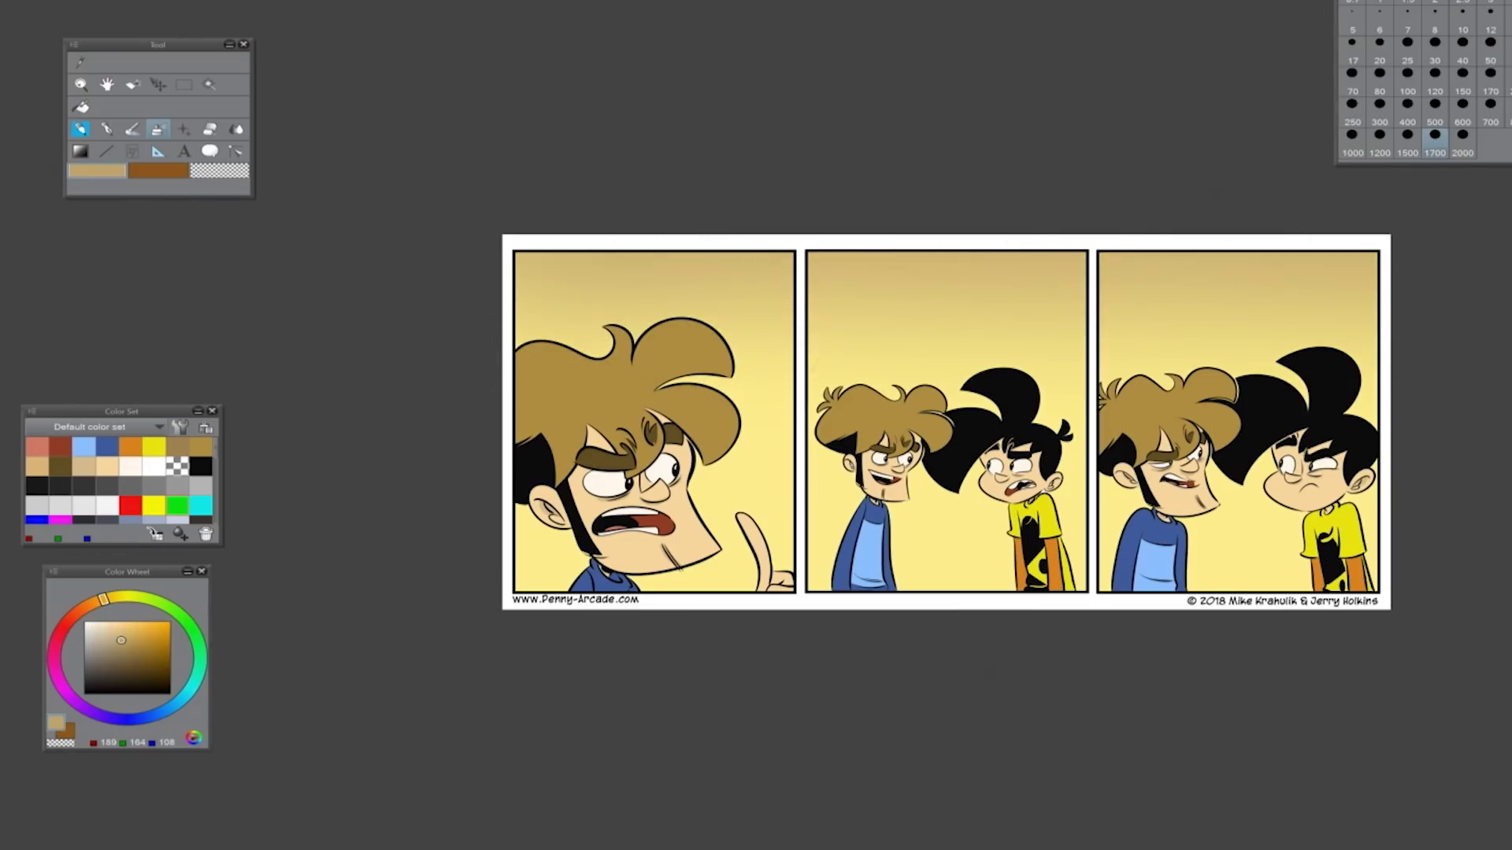
Scatter small black specks over the first and second panel backgrounds and sample the pale yellow for touching them up
scroll(605, 410, "up", 2)
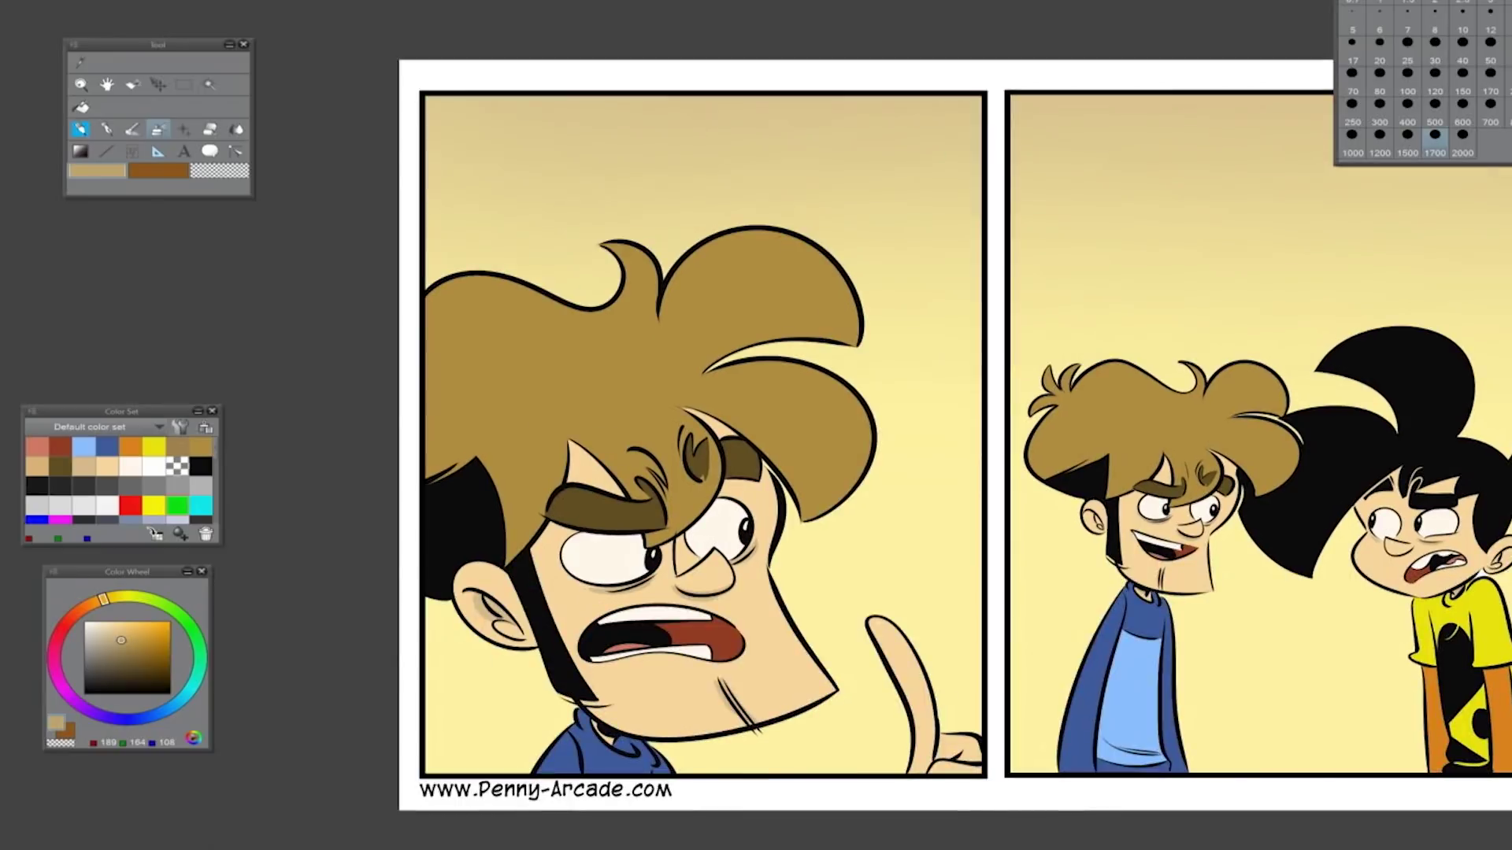
left_click(201, 466)
key("p")
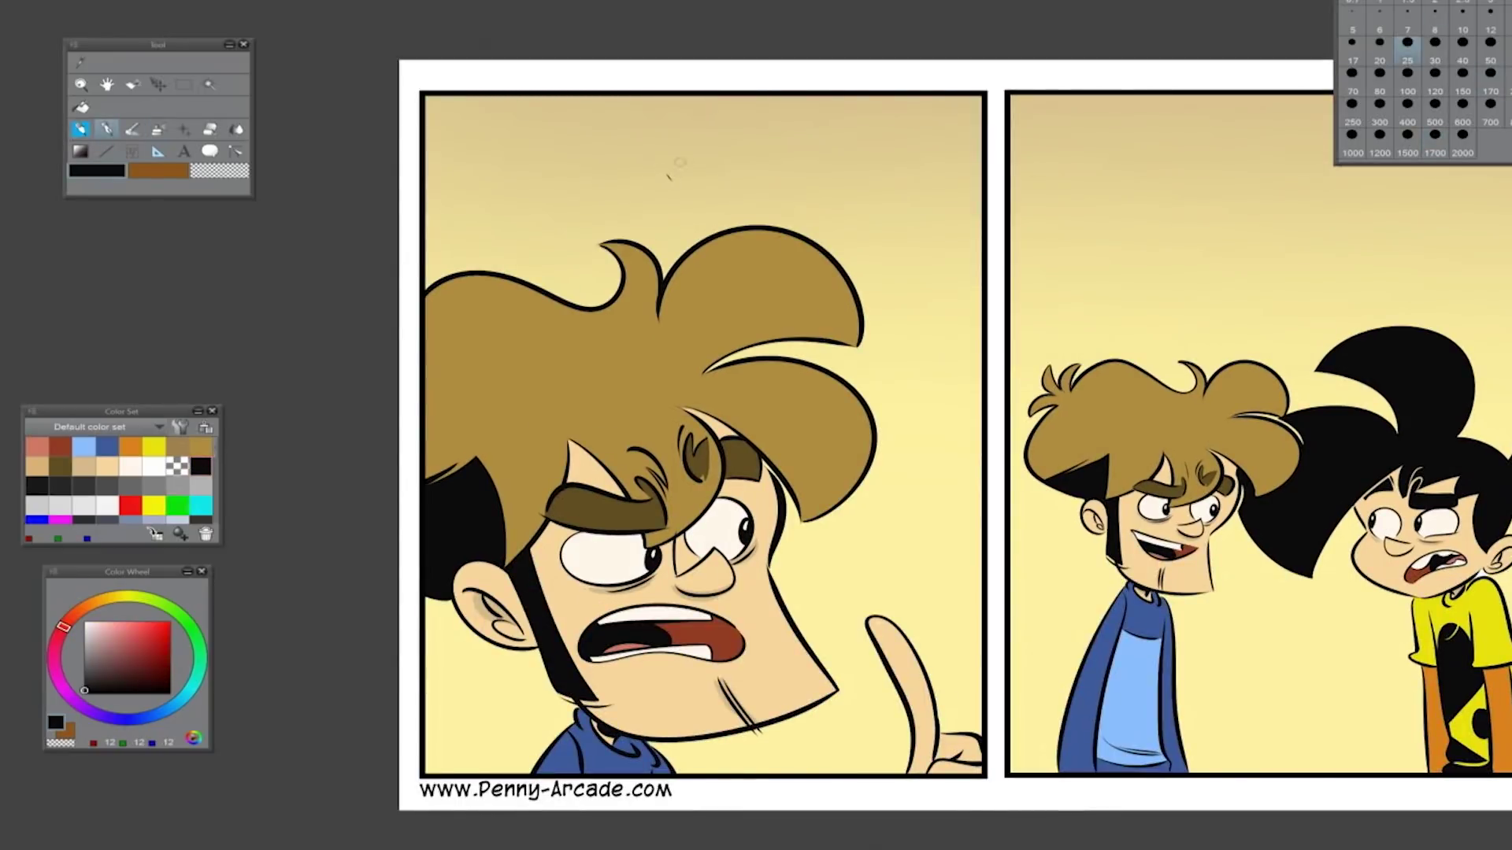
key("i")
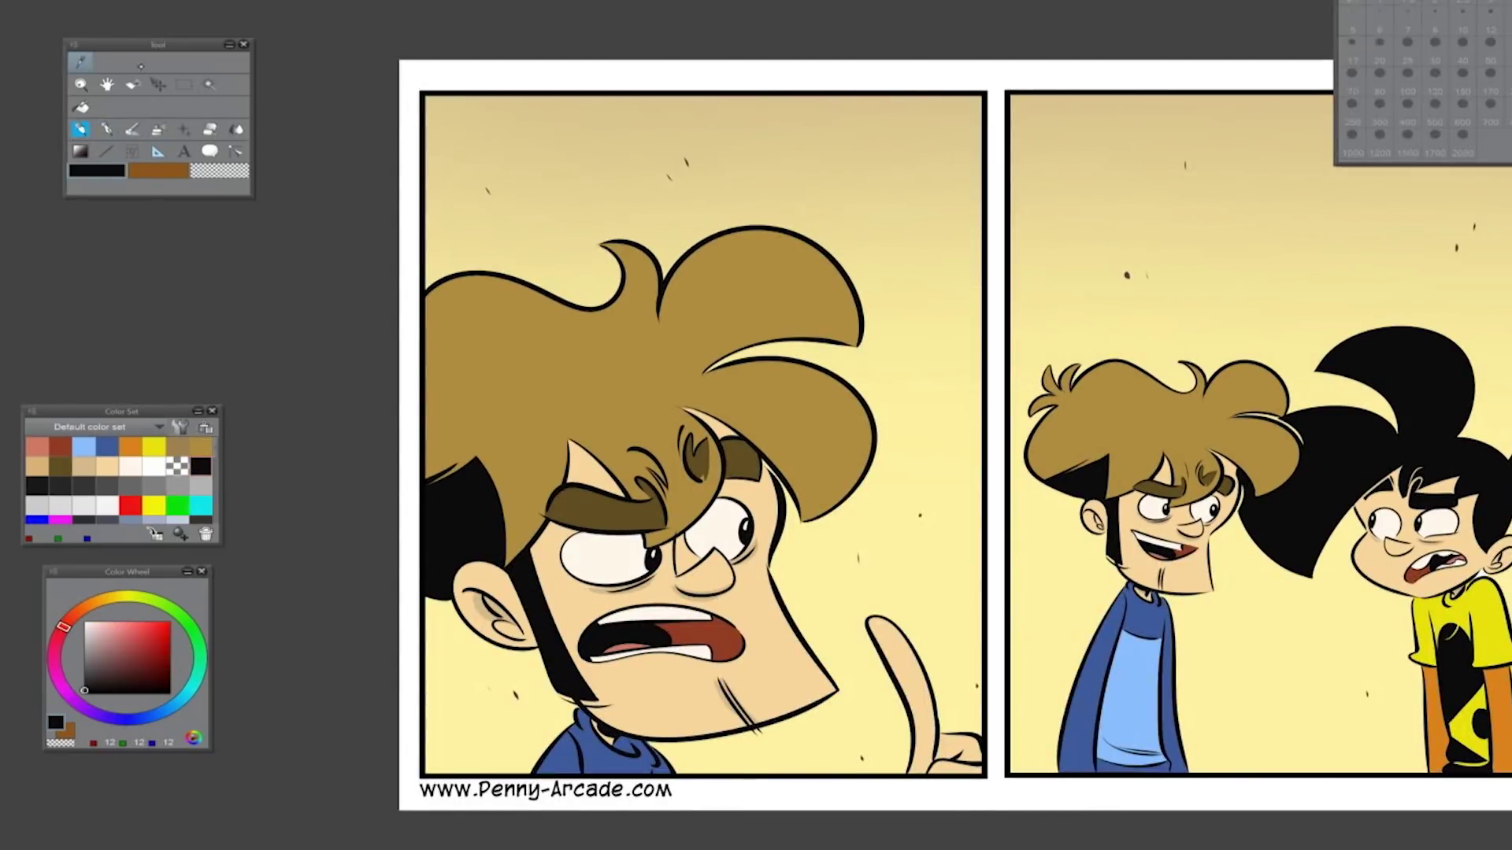
left_click(929, 551)
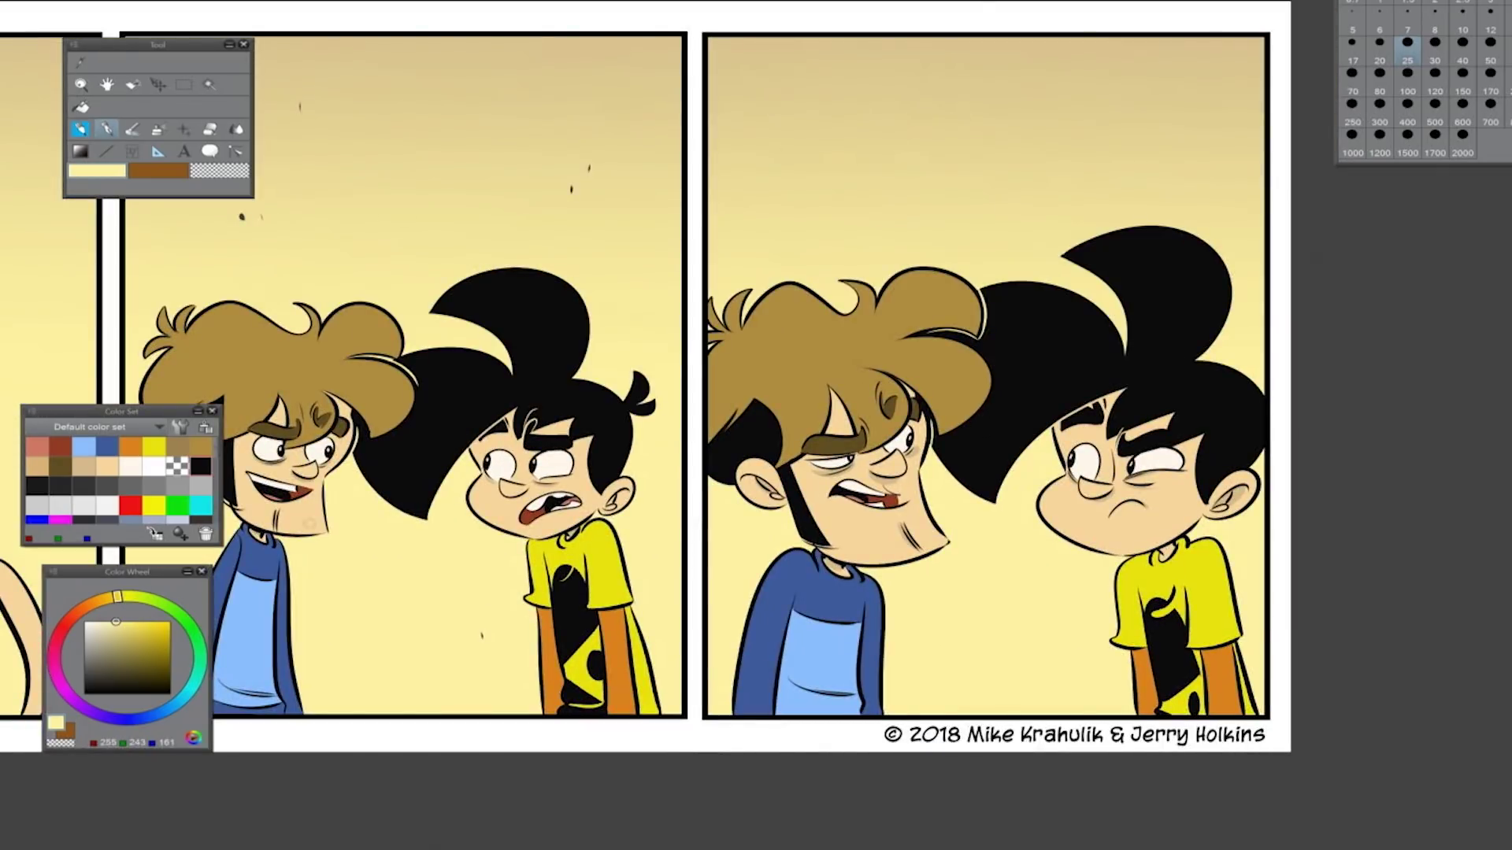
Scatter small black specks over the third panel's background
left_click(1225, 285, "alt")
left_click(975, 603)
left_click(992, 621)
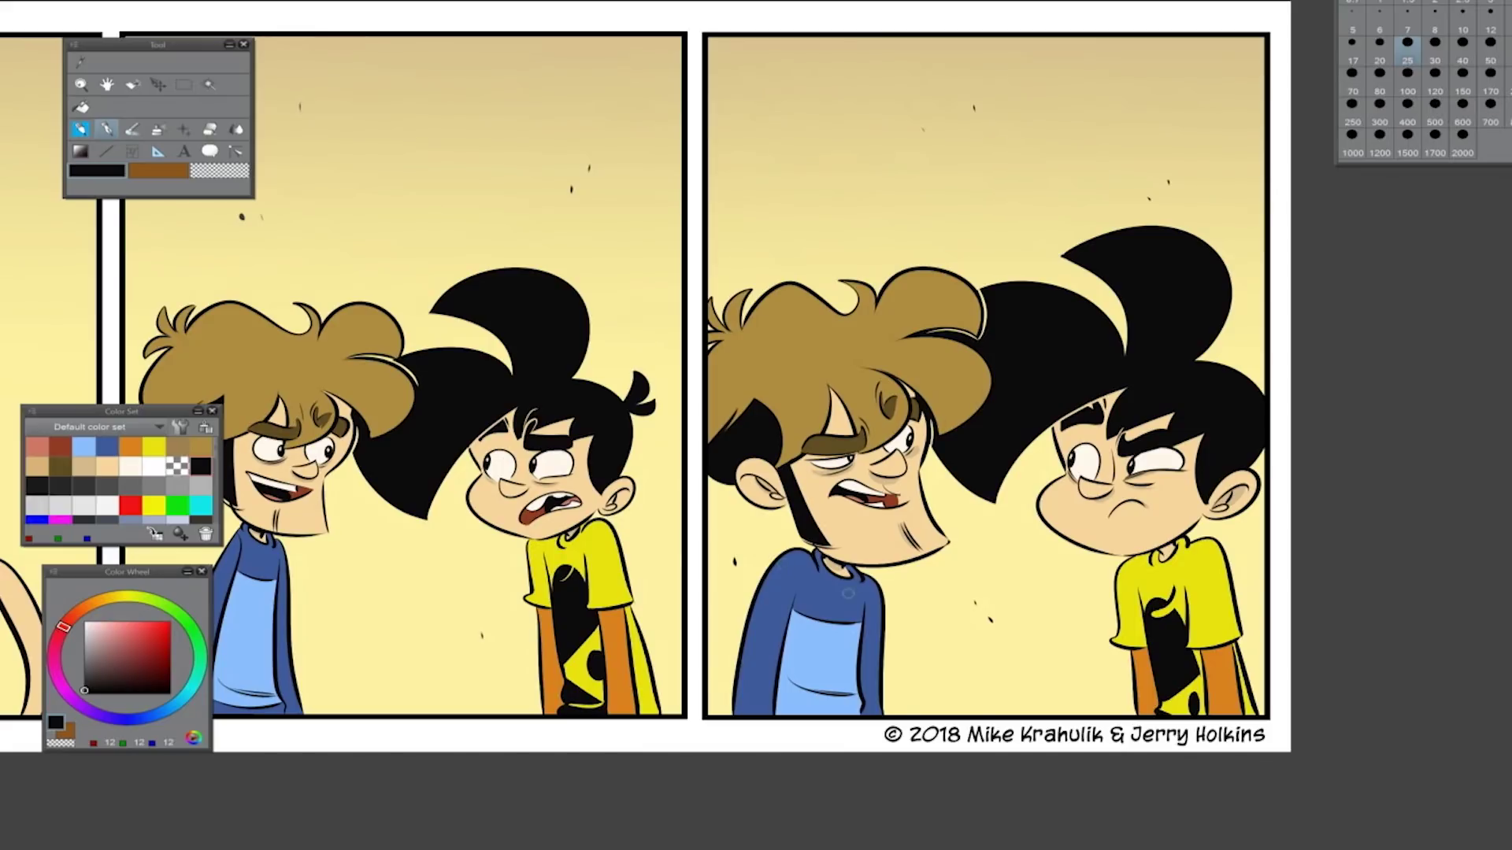
Sample the pale yellow background colour and open the strip file 5-16-18 from the Penny Arcade folder in Photoshop
left_click(464, 462, "alt")
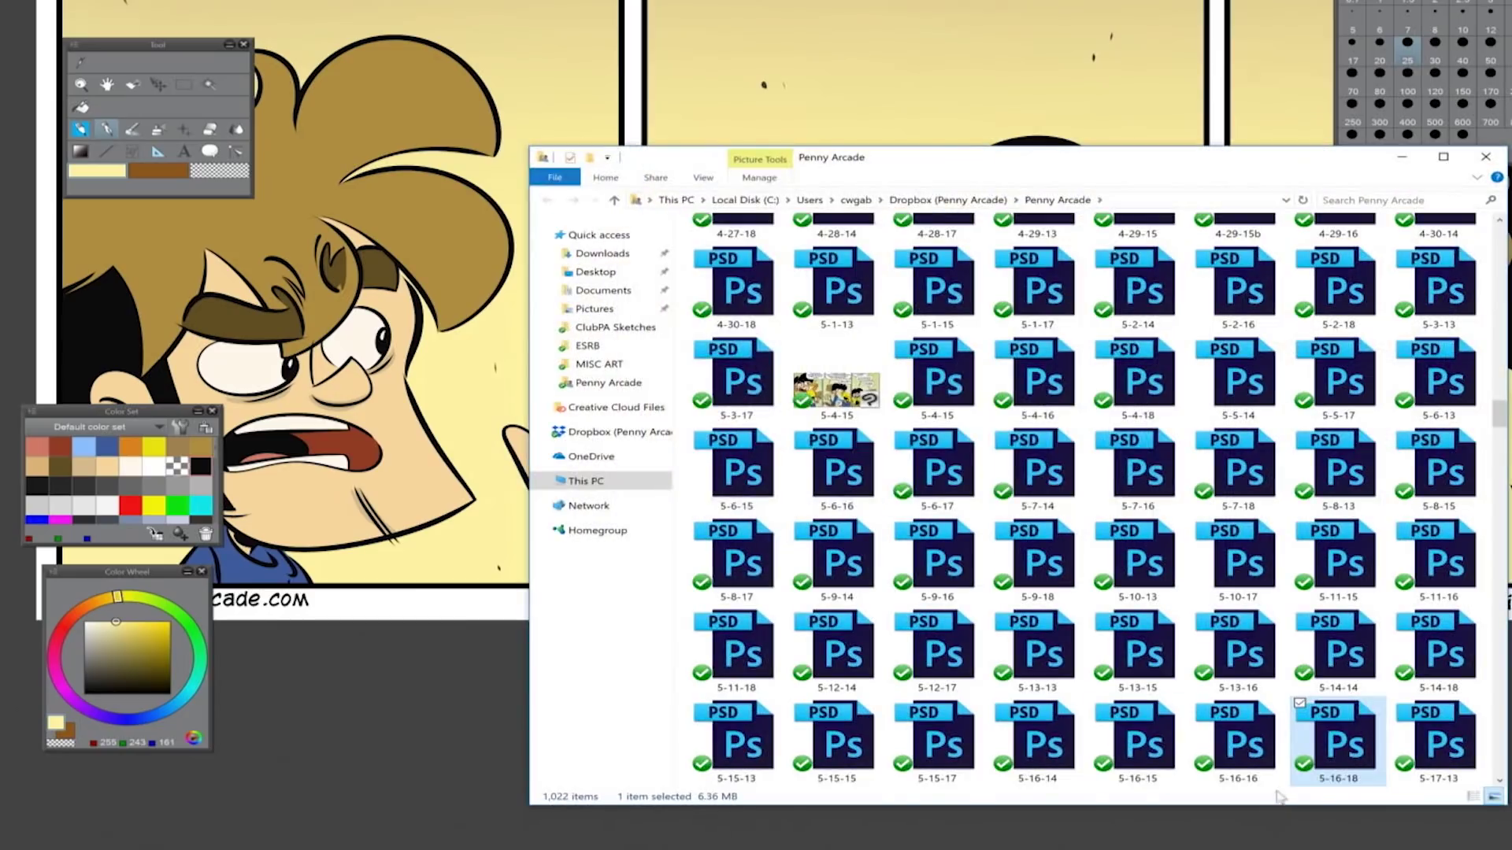
double_click(1339, 744)
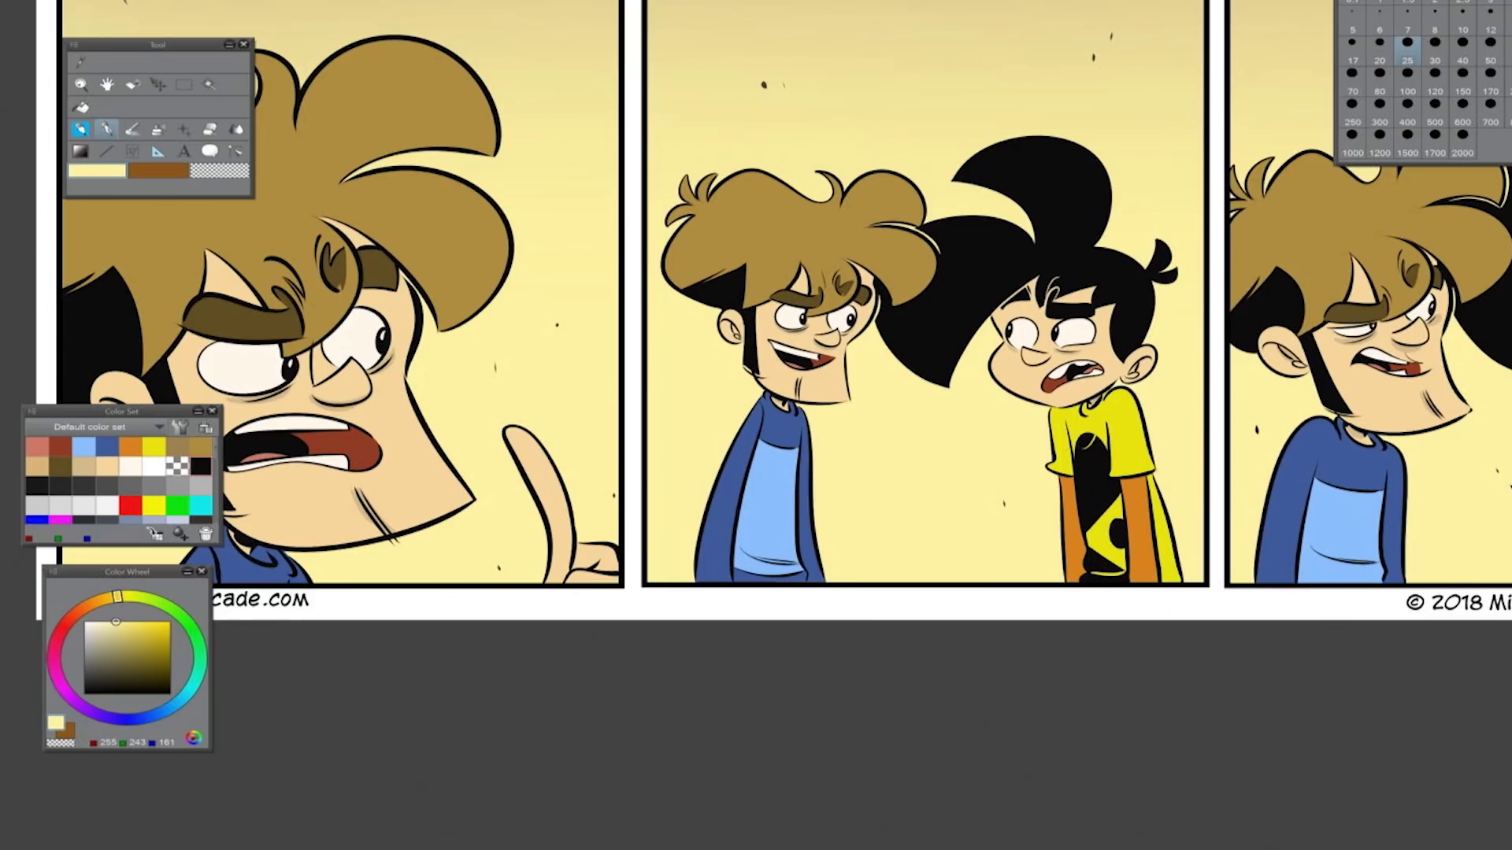
left_click_drag(756, 339, 792, 398)
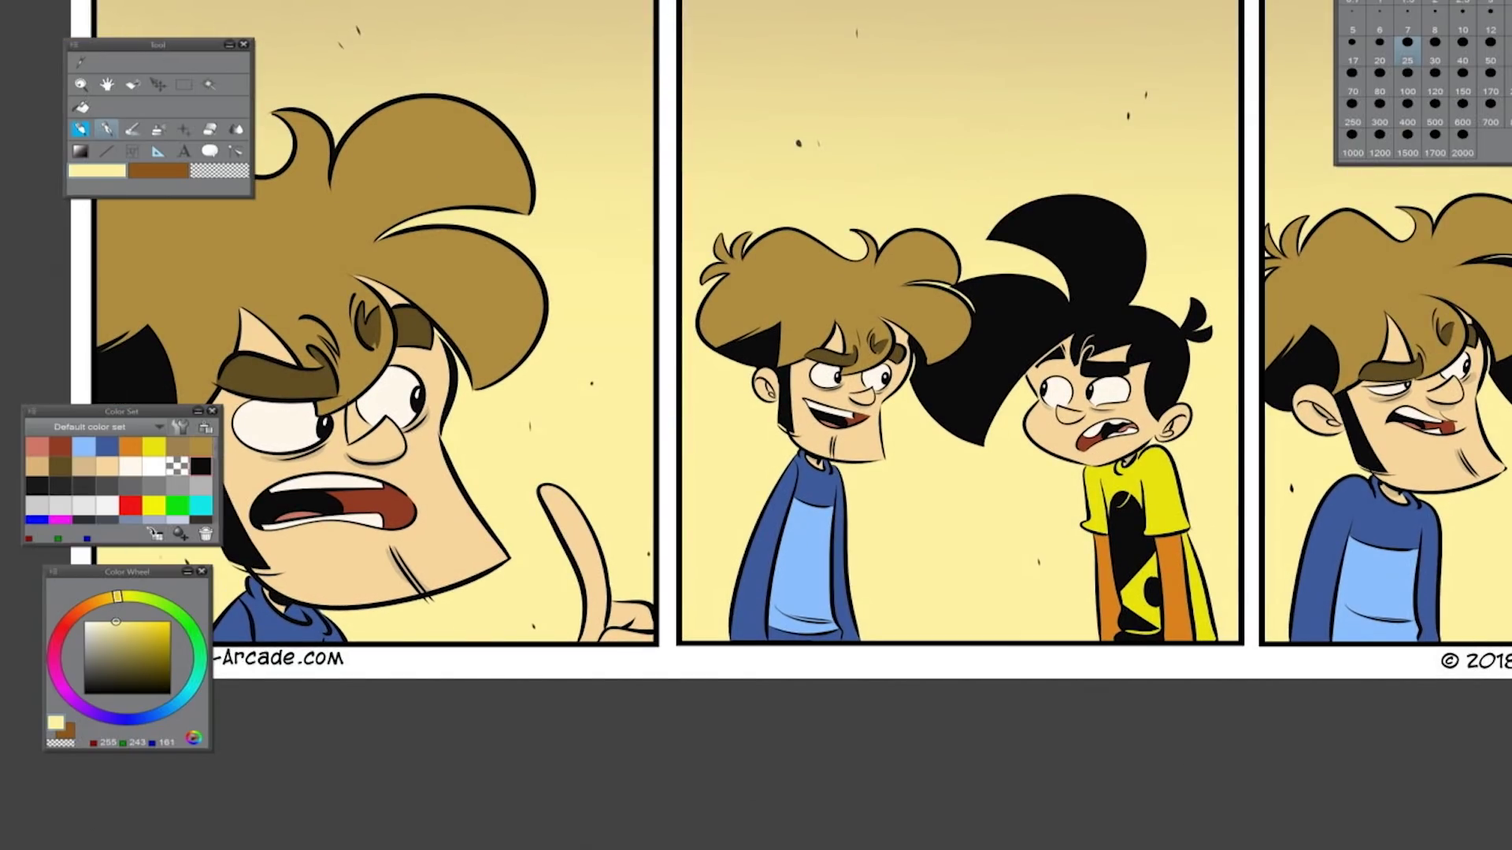
left_click(1478, 755)
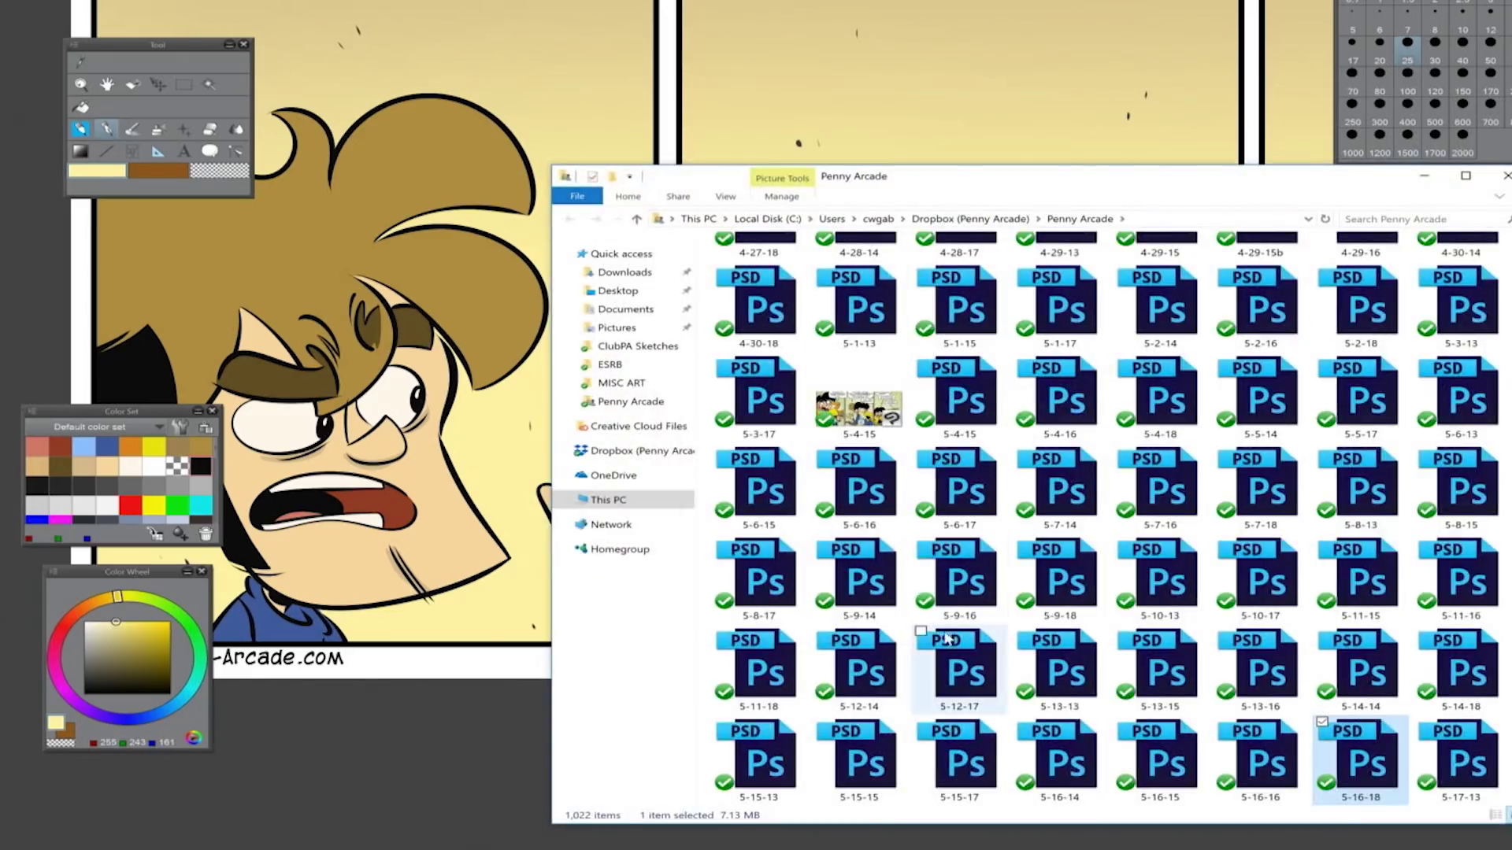
double_click(947, 639)
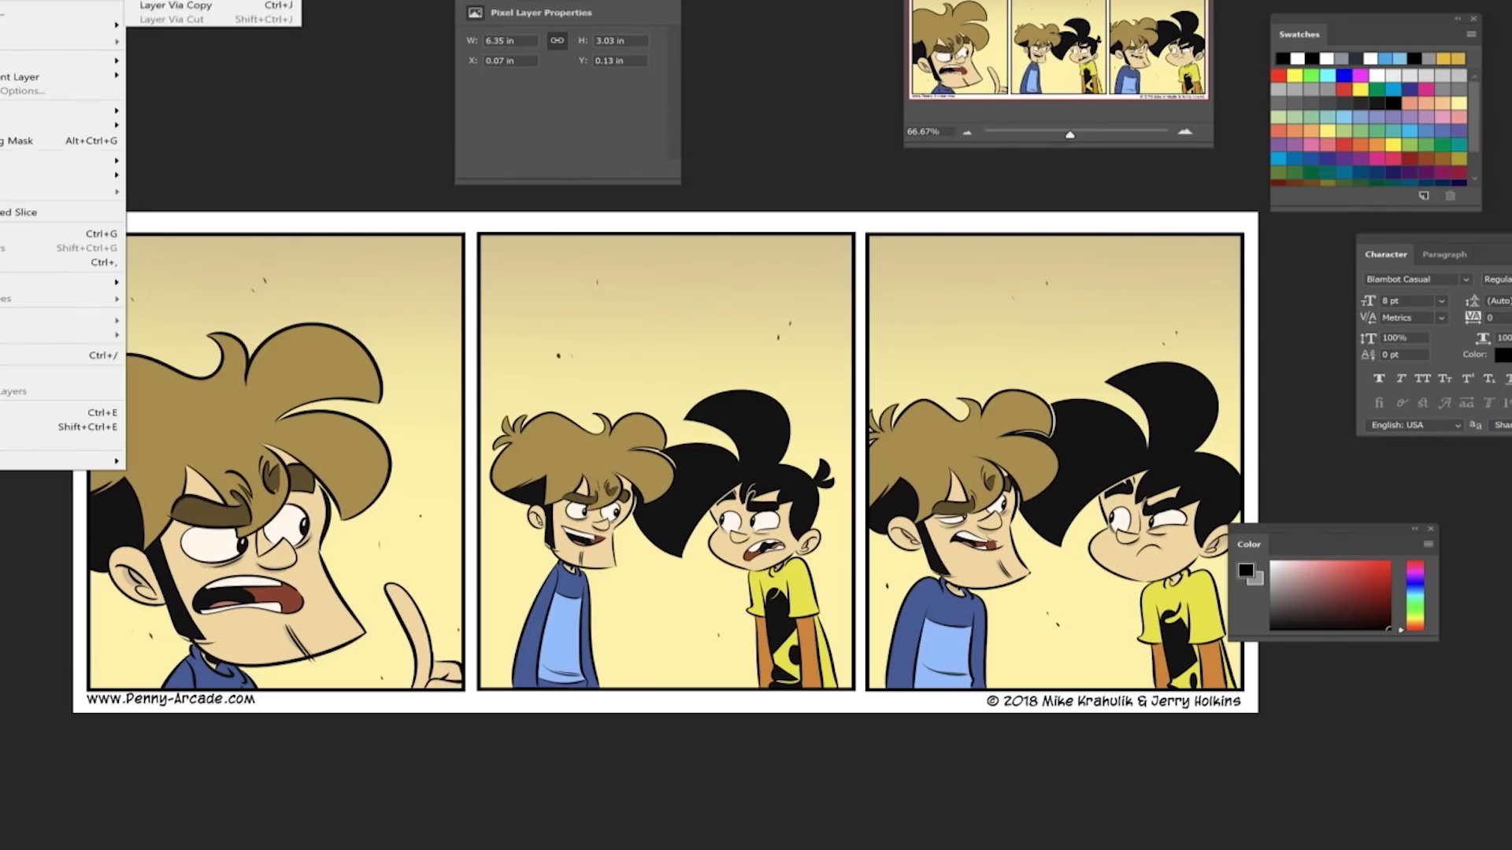
Cover the whole strip with a white fill layer, lower its opacity to 60%, and restore black as the foreground colour
key("x")
left_click_drag(157, 315, 1099, 405)
key("alt+BackSpace")
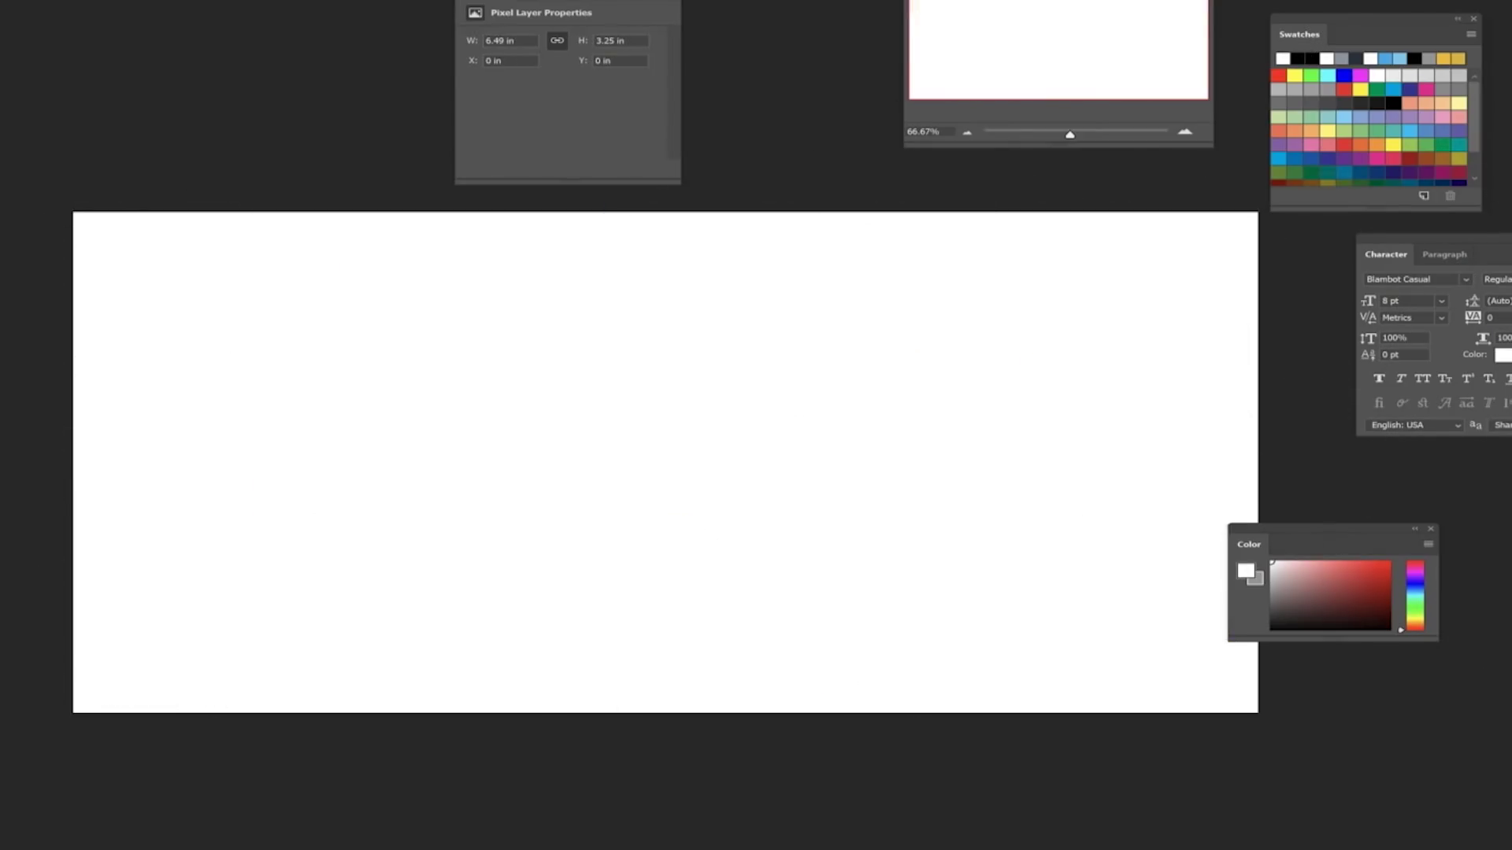
key("6")
key("x")
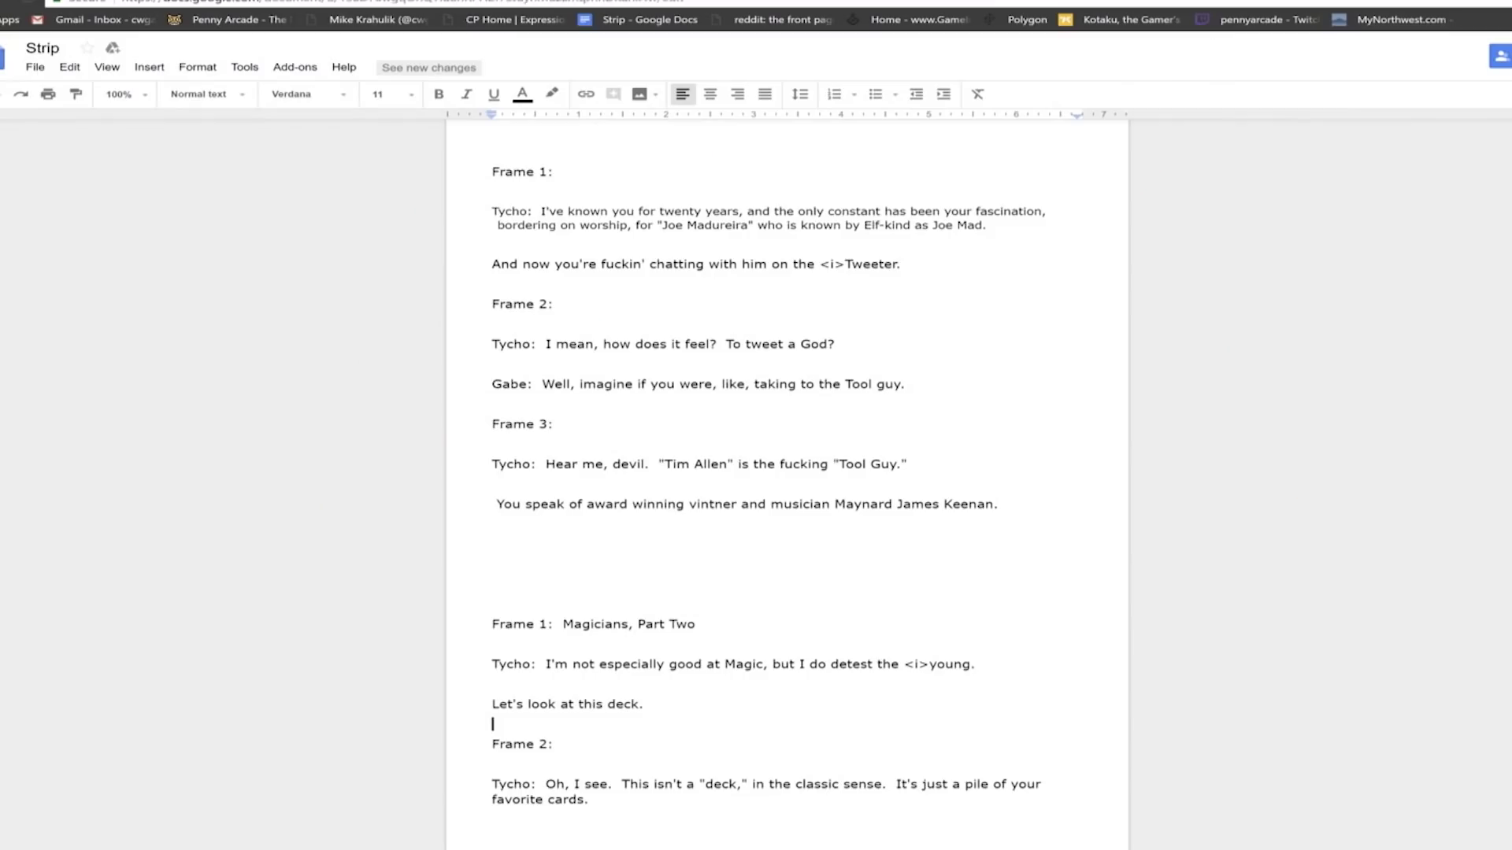
Copy Tycho's "I've known you for twenty years" speech from the Google Docs script into a text block at the top of the first panel
left_click_drag(987, 226, 541, 211)
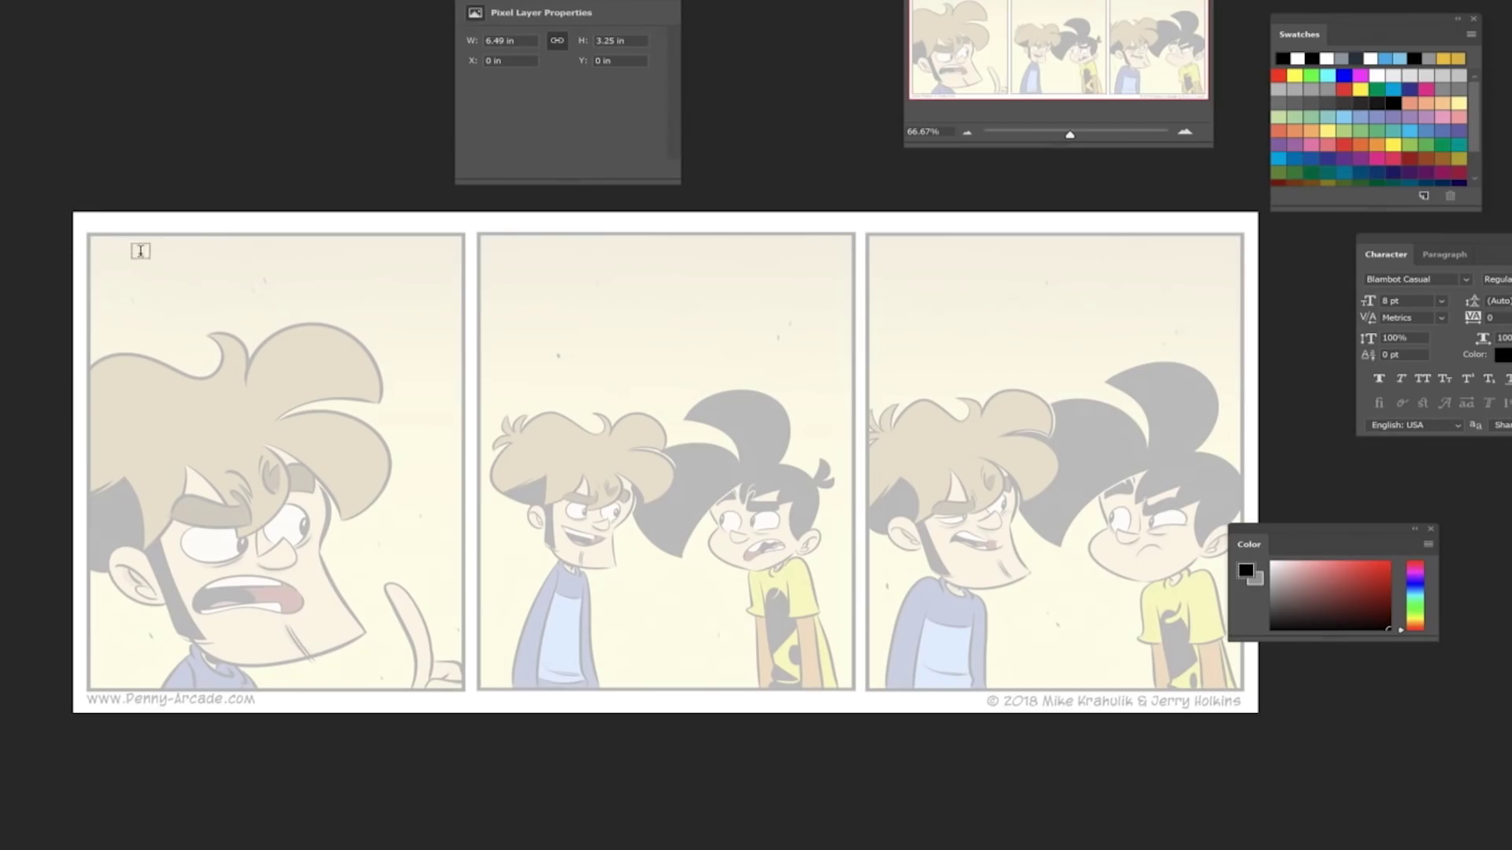
left_click_drag(140, 250, 424, 462)
type("I've known you for twenty years, and the only constant has been your fascination, bordering on worship, for \"Joe Madureira\" who is known by Elf-kind as Joe Mad.")
key("ctrl+Return")
left_click_drag(383, 274, 378, 252)
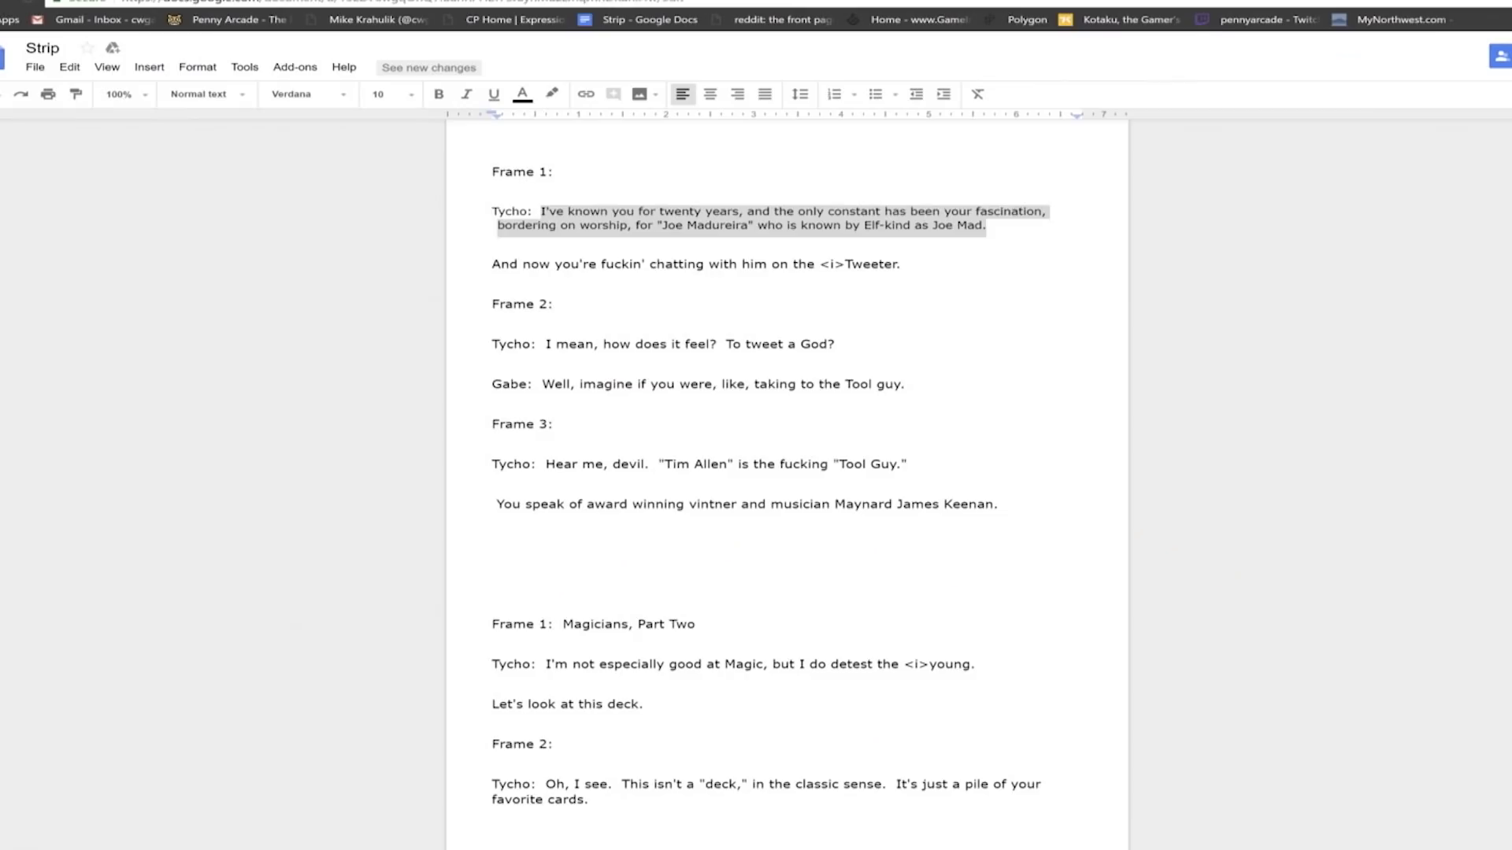
Add "And now you're fuckin' chatting with him on the Tweeter." below the first speech, without the <i> tag and with "Tweeter" italicised
left_click_drag(903, 263, 492, 263)
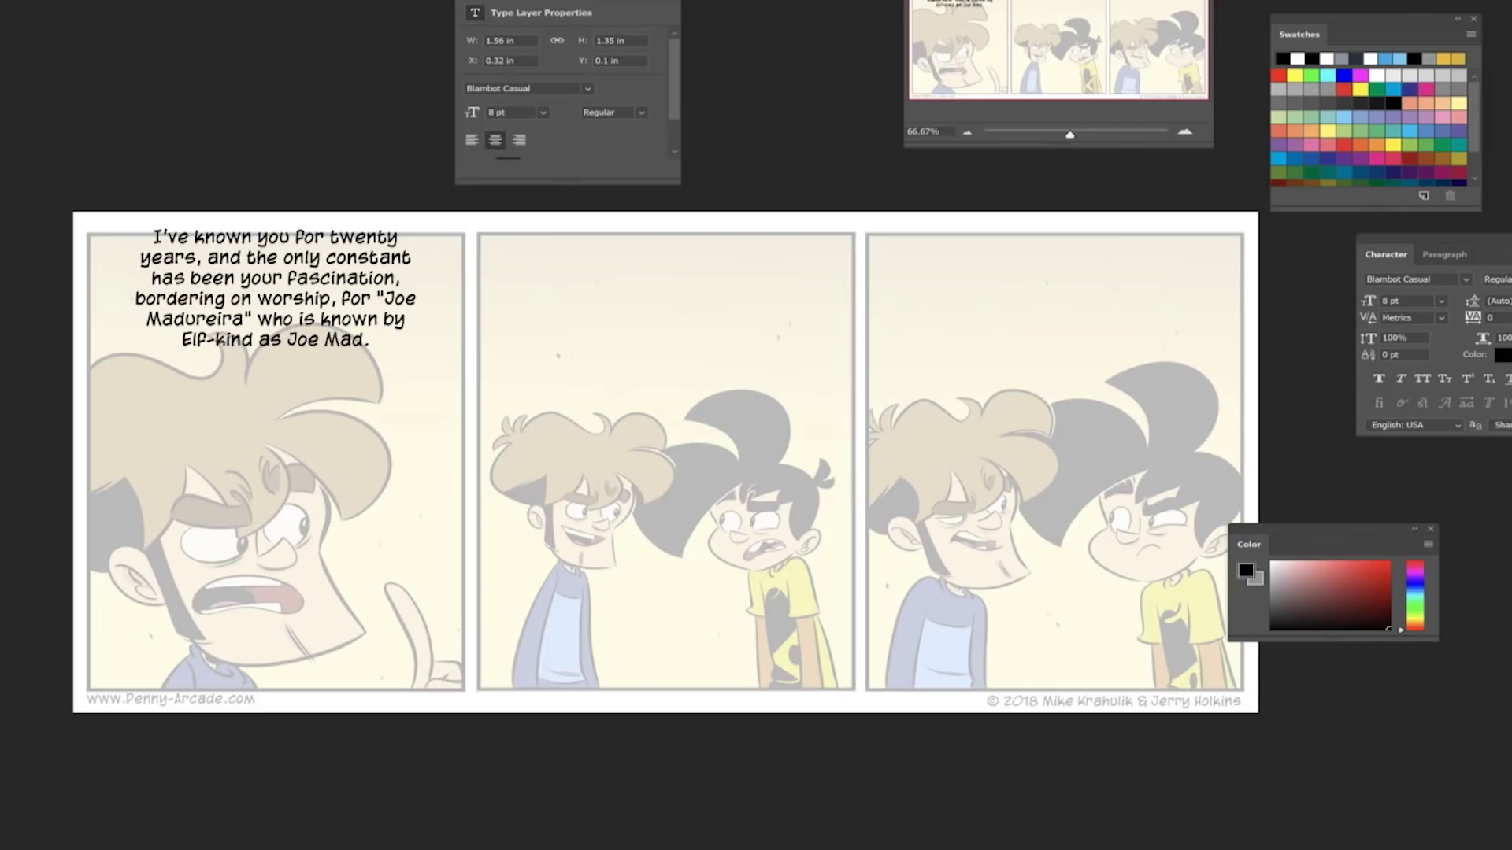
left_click_drag(268, 408, 504, 457)
type("And now you're fuckin' chatting with him on the <i>Tweeter.")
left_click_drag(328, 458, 414, 456)
key("BackSpace")
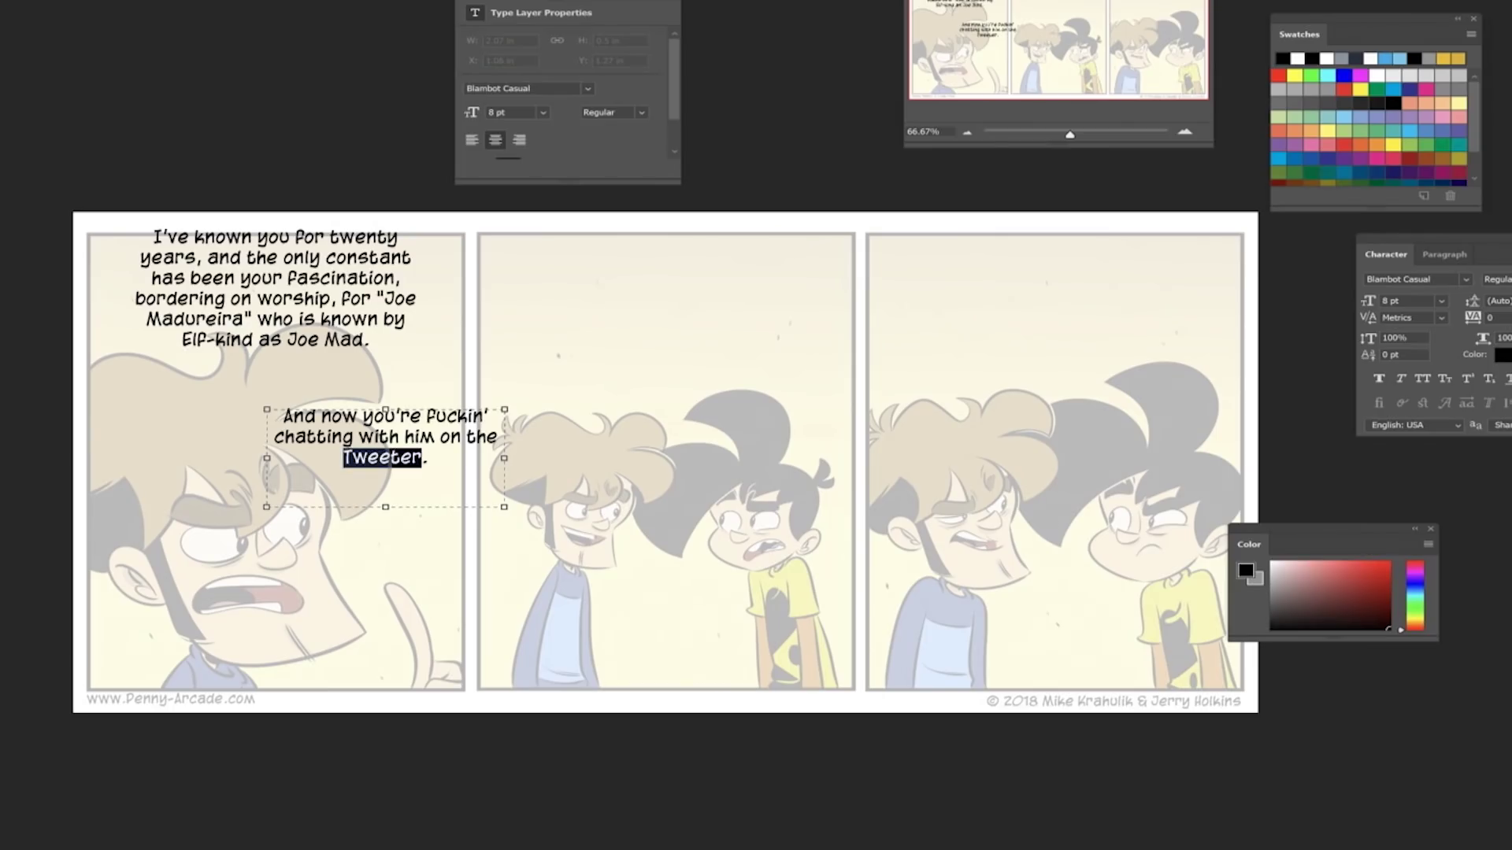
key("ctrl+shift+i")
left_click_drag(422, 457, 376, 341)
key("ctrl+Return")
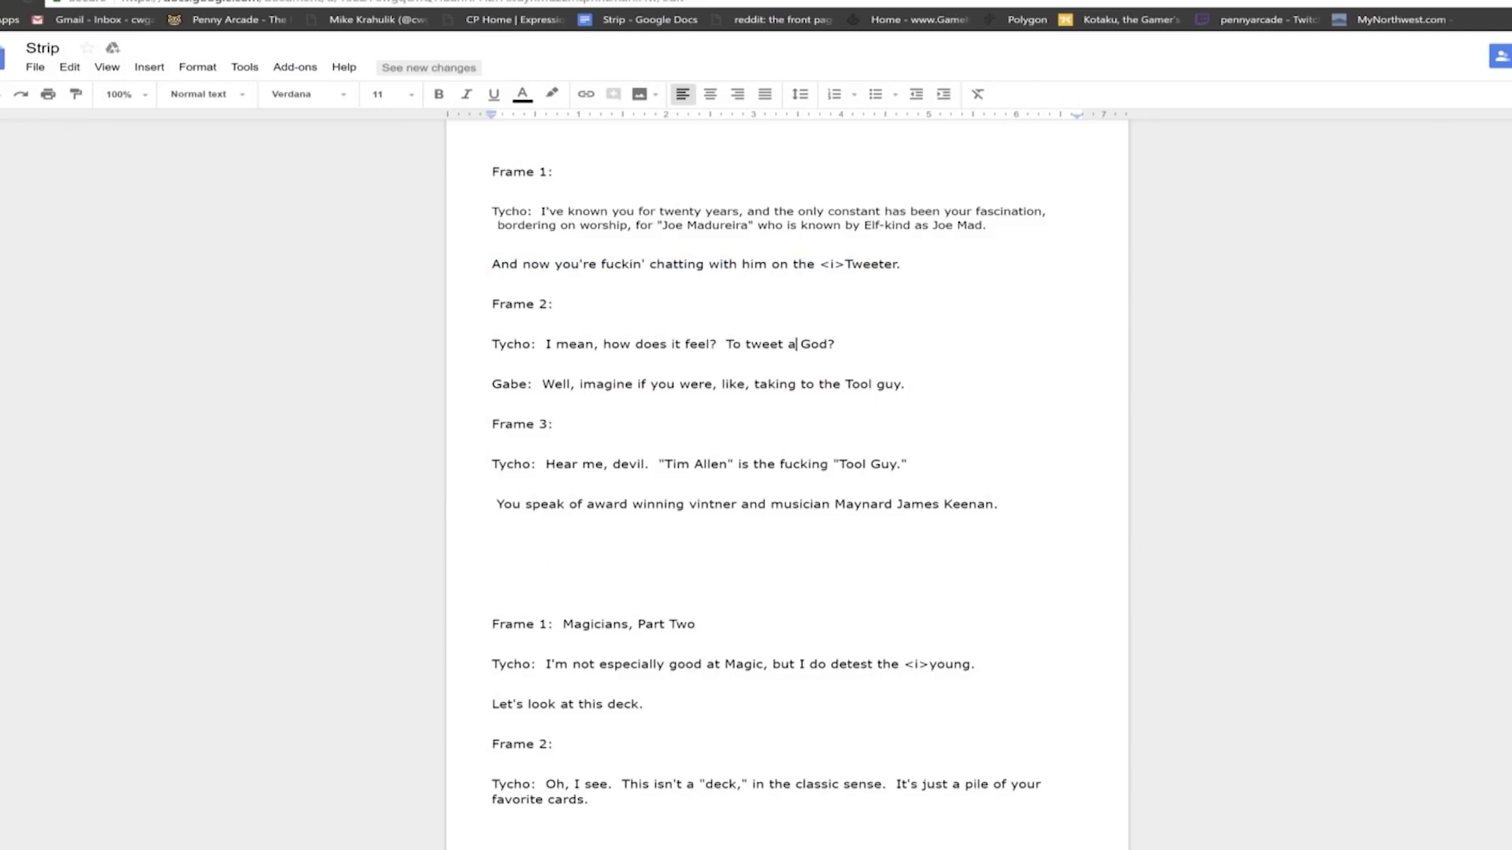
Copy Tycho's line "I mean, how does it feel? To tweet a God?" from the script into a narrow text block in the second panel
left_click_drag(835, 344, 546, 344)
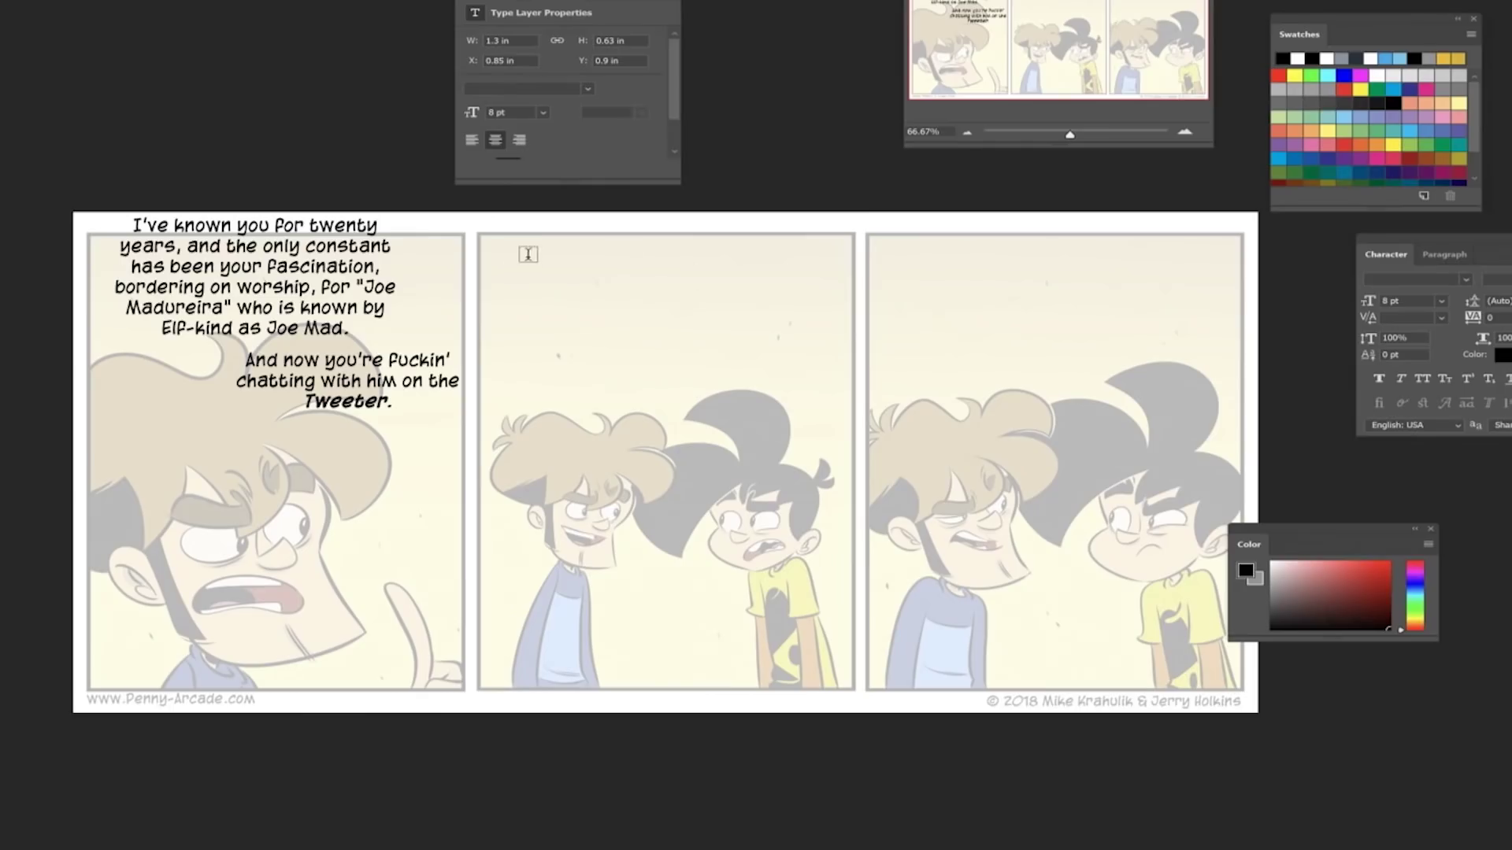
mouse_move(523, 246)
left_mouse_down()
mouse_move(800, 347)
mouse_move(691, 370)
mouse_move(672, 358)
left_mouse_up()
type("I mean, how does it feel?  To tweet a God?")
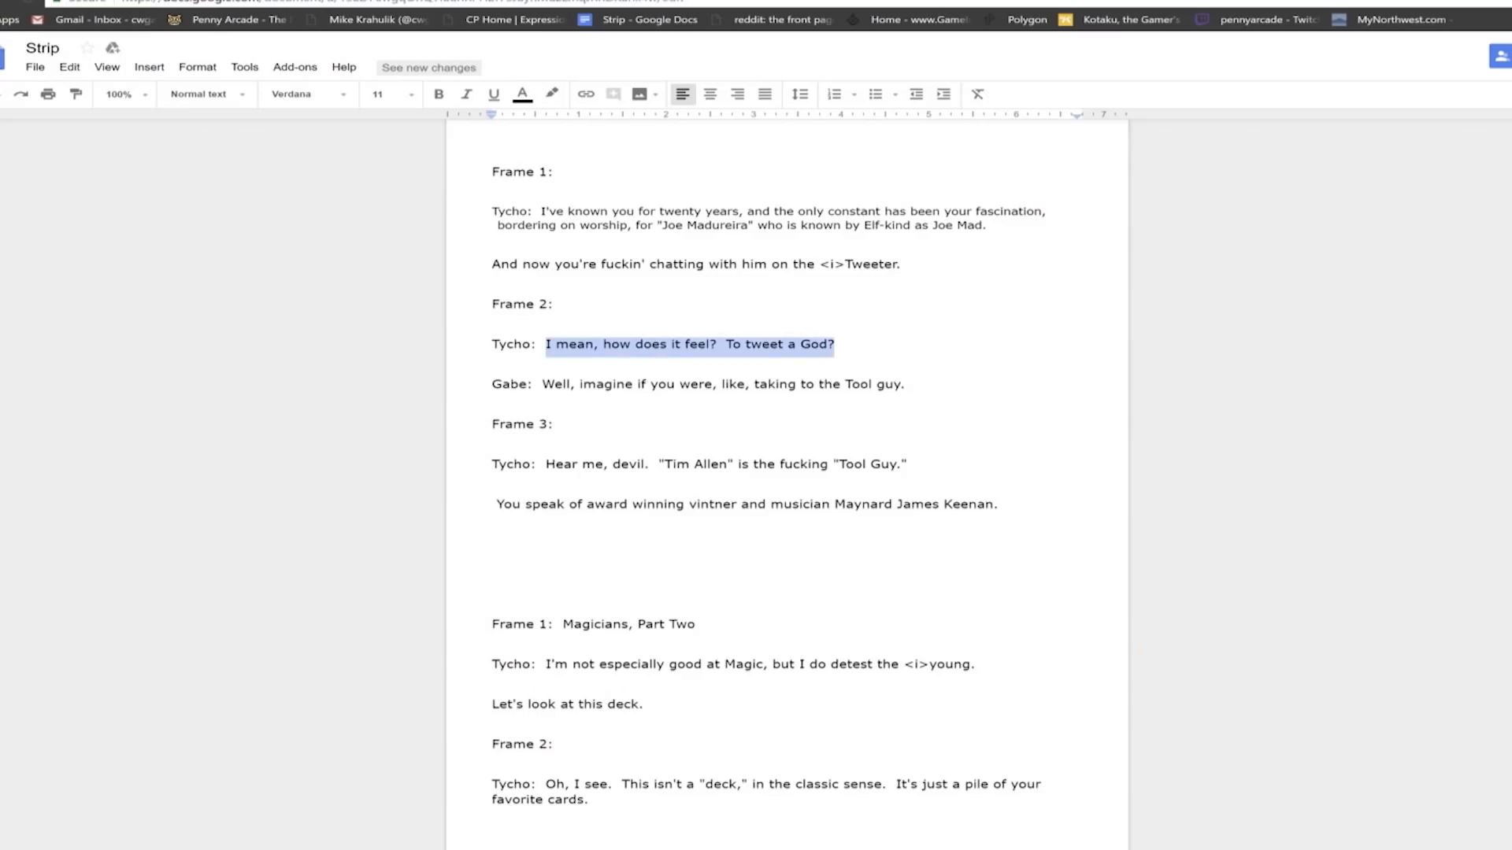
Add Gabe's line "Well, imagine if you were, like, taking to the Tool guy." to the second panel and stagger both text blocks above the characters
left_click_drag(904, 384, 542, 384)
key("ctrl+c")
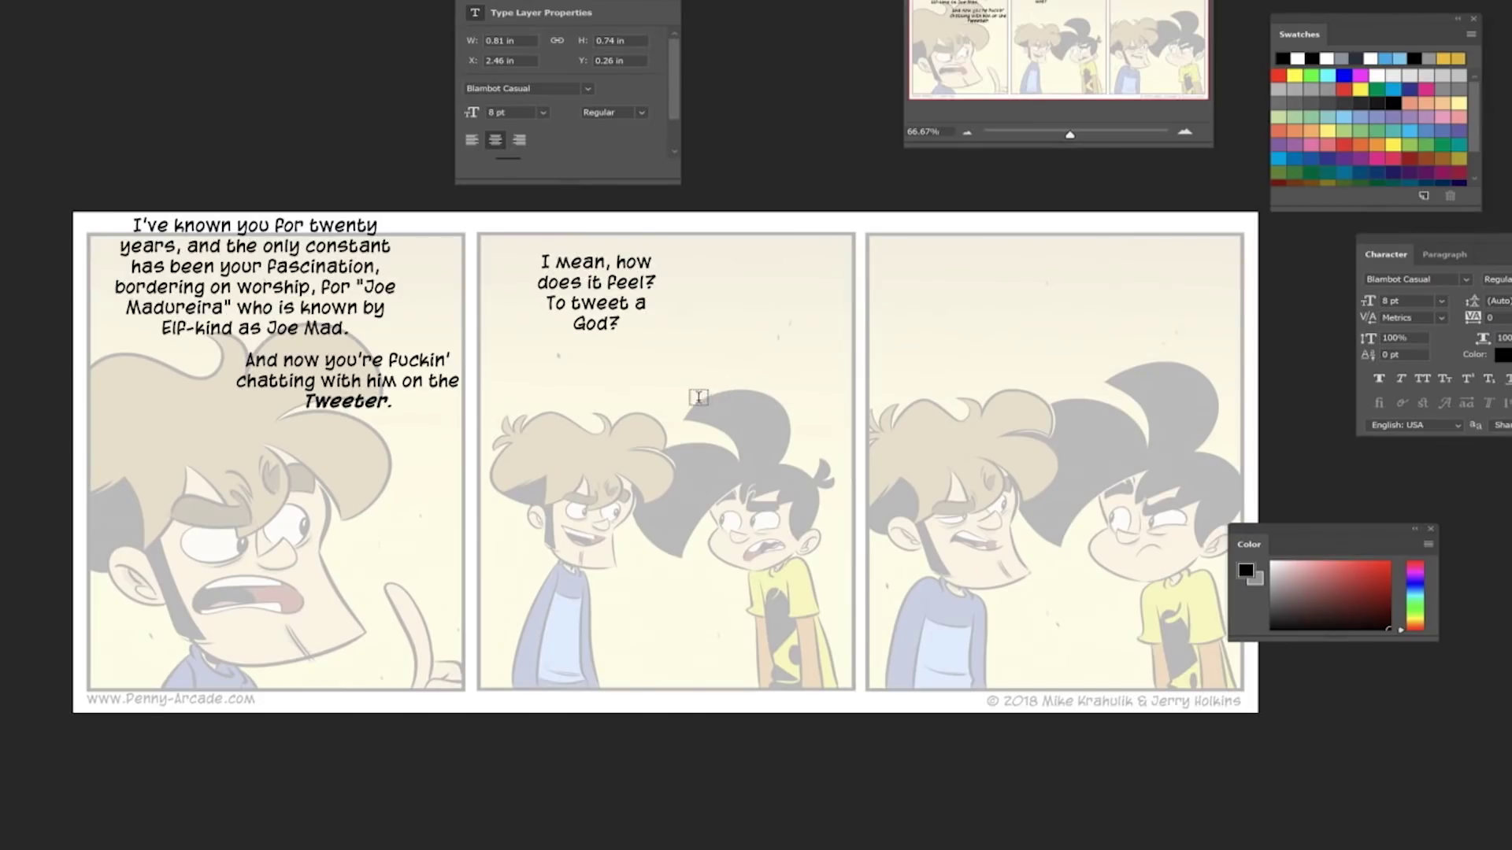
left_click_drag(717, 236, 918, 399)
key("ctrl+v")
key("ctrl+Return")
left_click_drag(613, 273, 595, 245)
left_click_drag(874, 277, 781, 344)
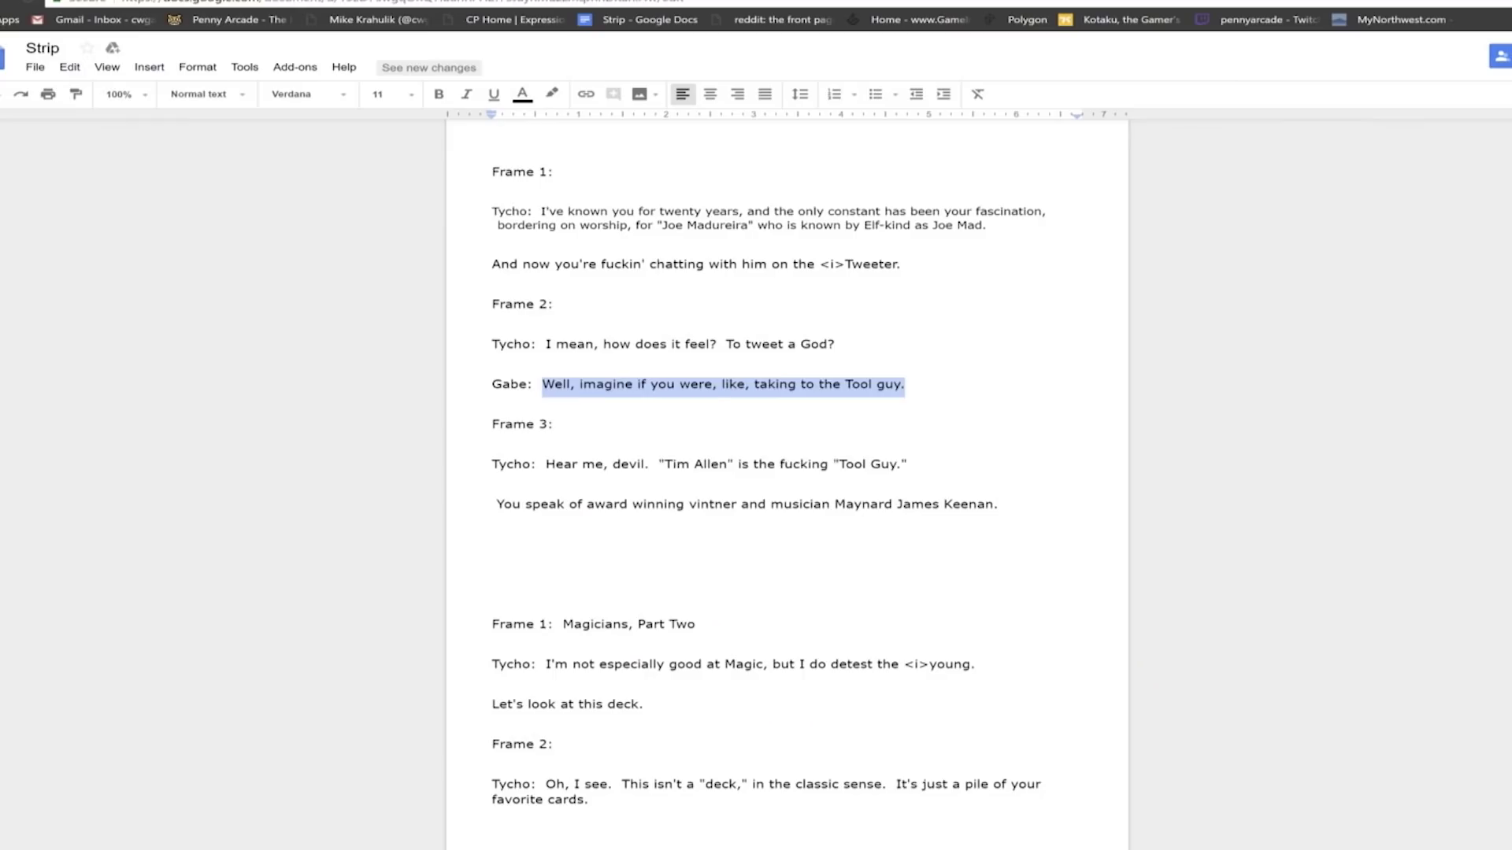
Copy Tycho's "Hear me, devil." line from the script into a text block in the upper part of the third panel
left_click_drag(911, 465, 545, 465)
key("ctrl+c")
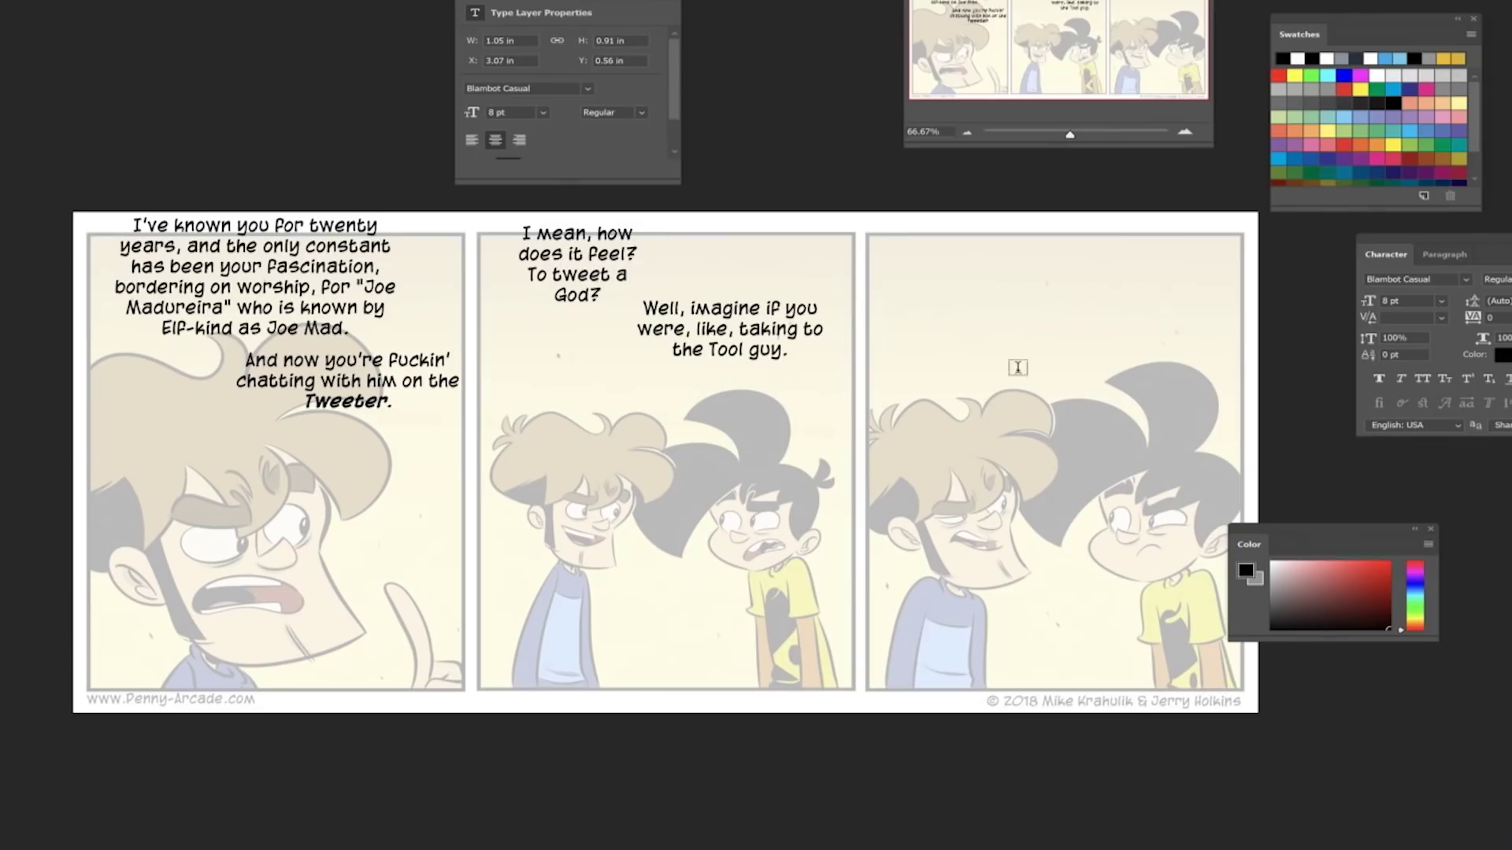
left_click_drag(905, 260, 1189, 315)
key("ctrl+v")
key("ctrl+Return")
left_click_drag(1055, 287, 1080, 292)
Add the "You speak of award winning vintner" line to the third panel and arrange its two text blocks one above the other
left_click_drag(1004, 508, 492, 508)
key("ctrl+c")
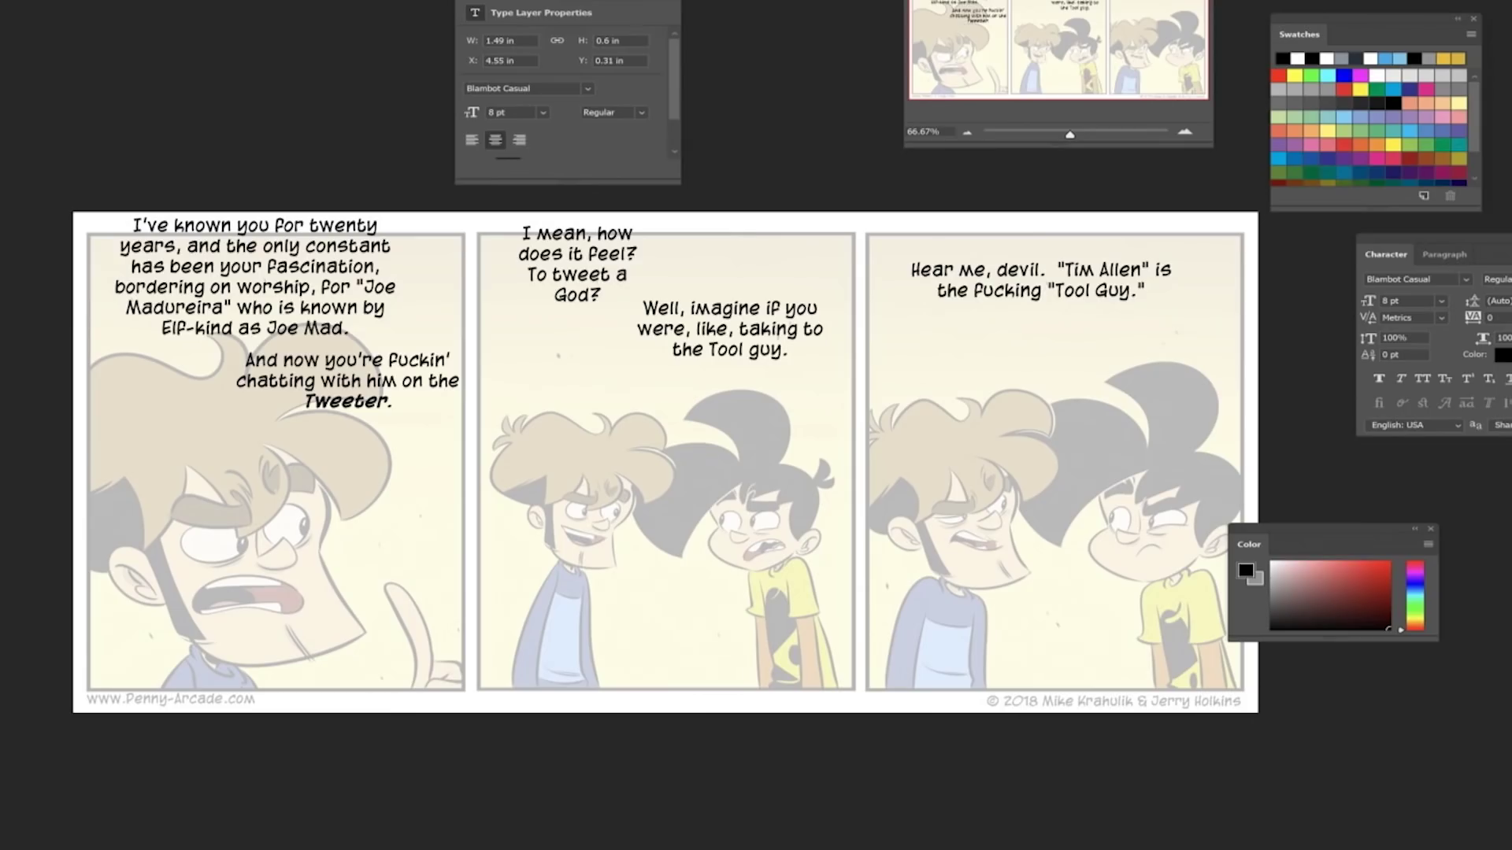
left_click_drag(906, 316, 1215, 425)
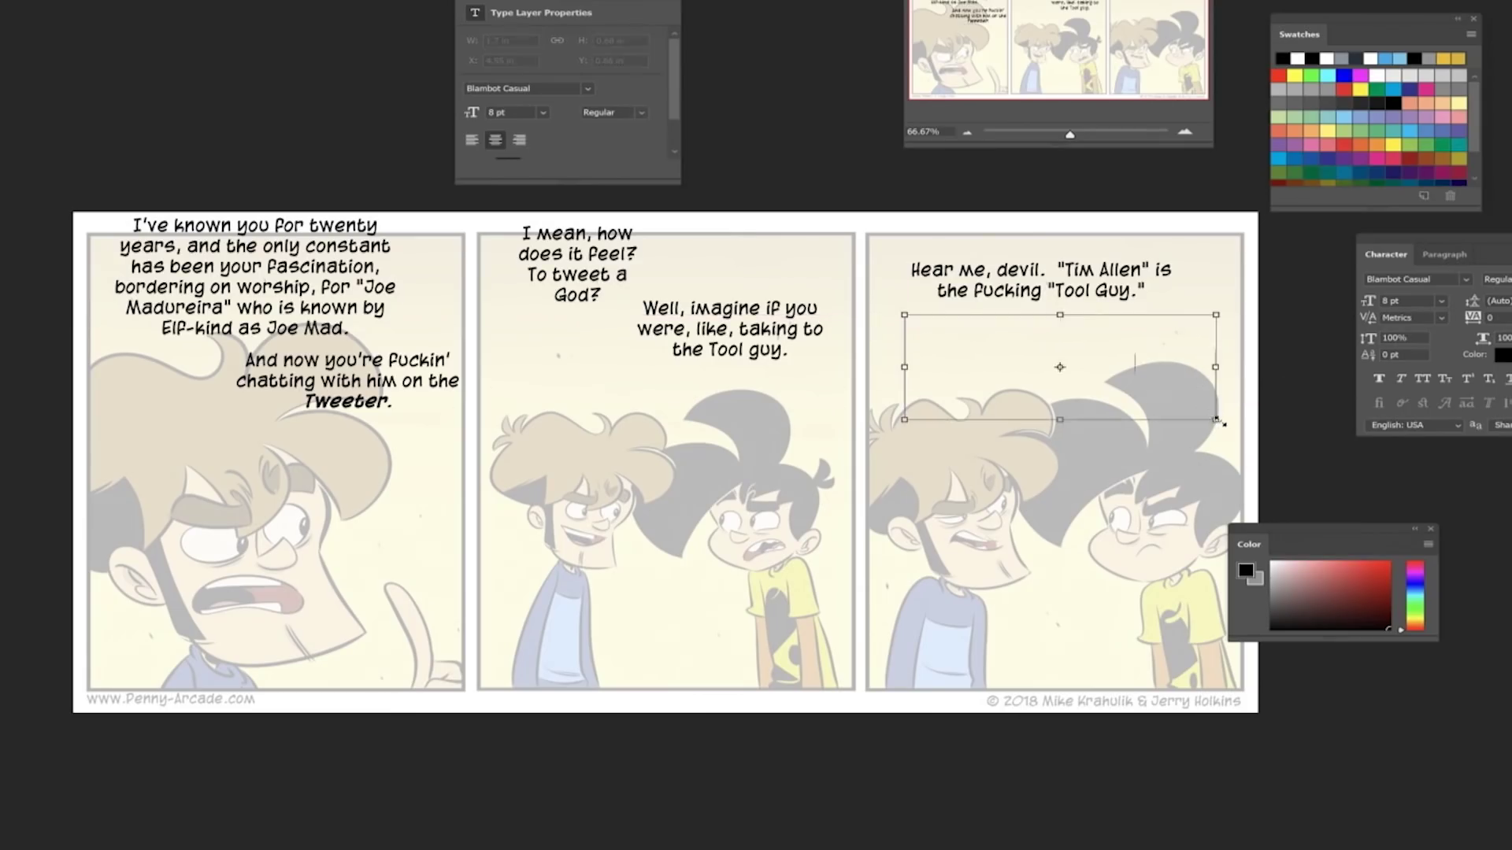
key("ctrl+v")
key("ctrl+Return")
left_click_drag(1096, 276, 1106, 270)
left_click_drag(1022, 298, 1014, 274)
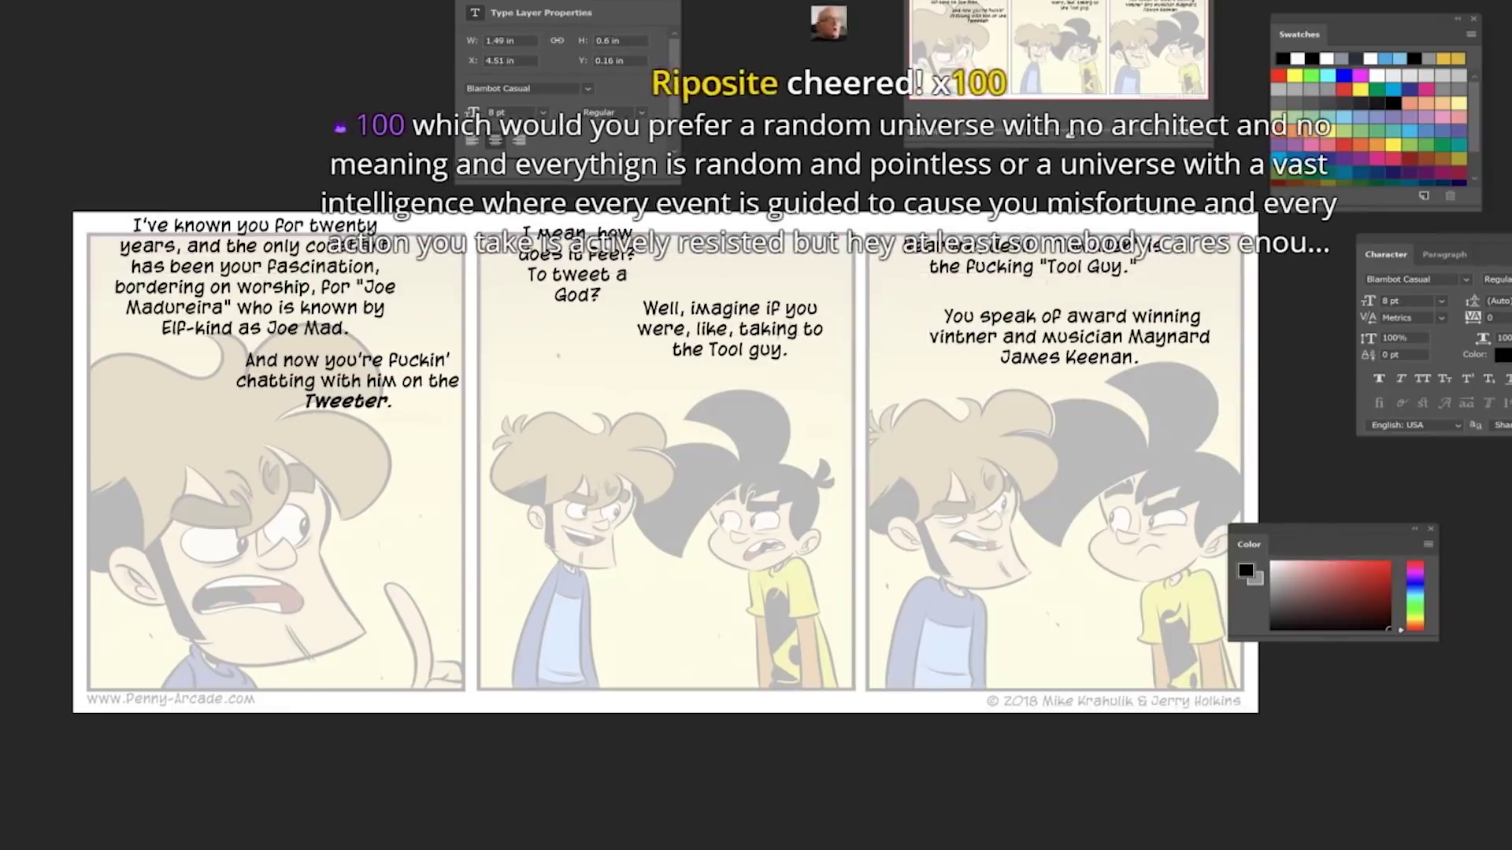
mouse_move(1142, 320)
left_mouse_down()
mouse_move(1085, 313)
mouse_move(1138, 308)
left_mouse_up()
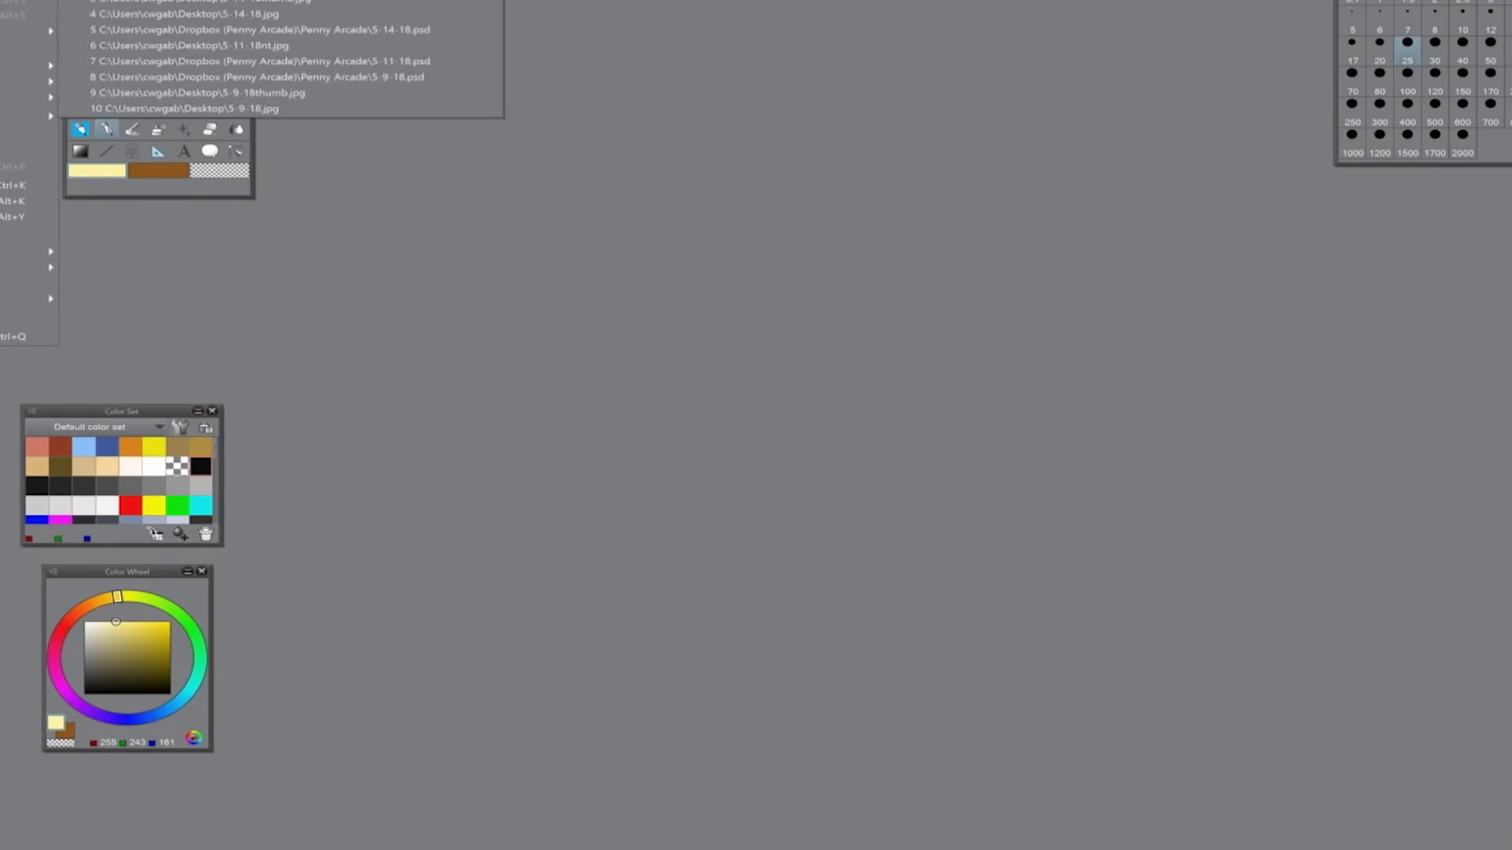
Reopen the lettered strip in Clip Studio Paint and choose white for painting the speech balloons in the first panel
left_click(472, 108)
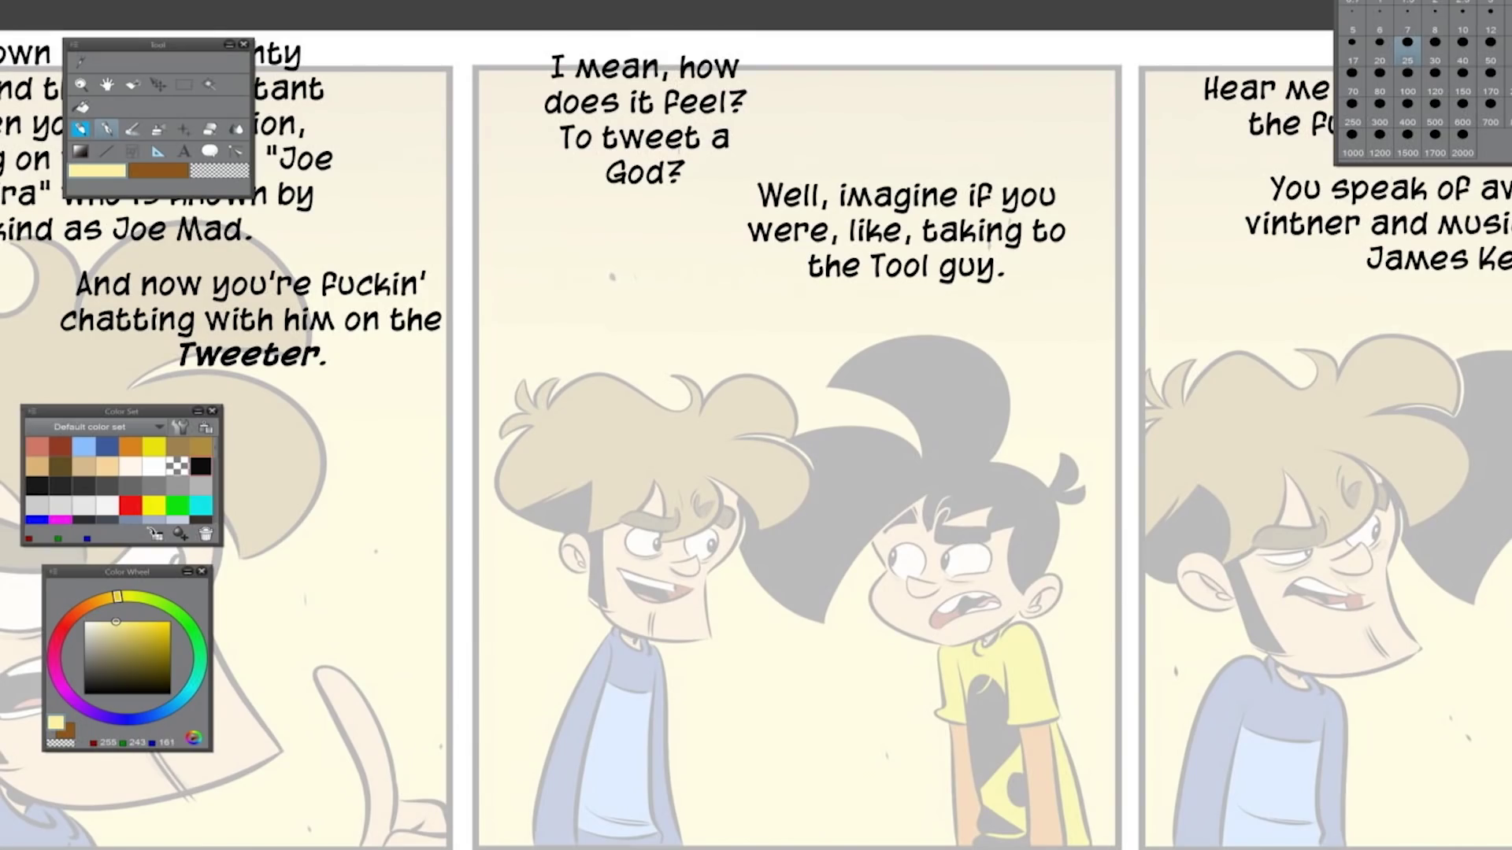
left_click_drag(267, 378, 794, 461)
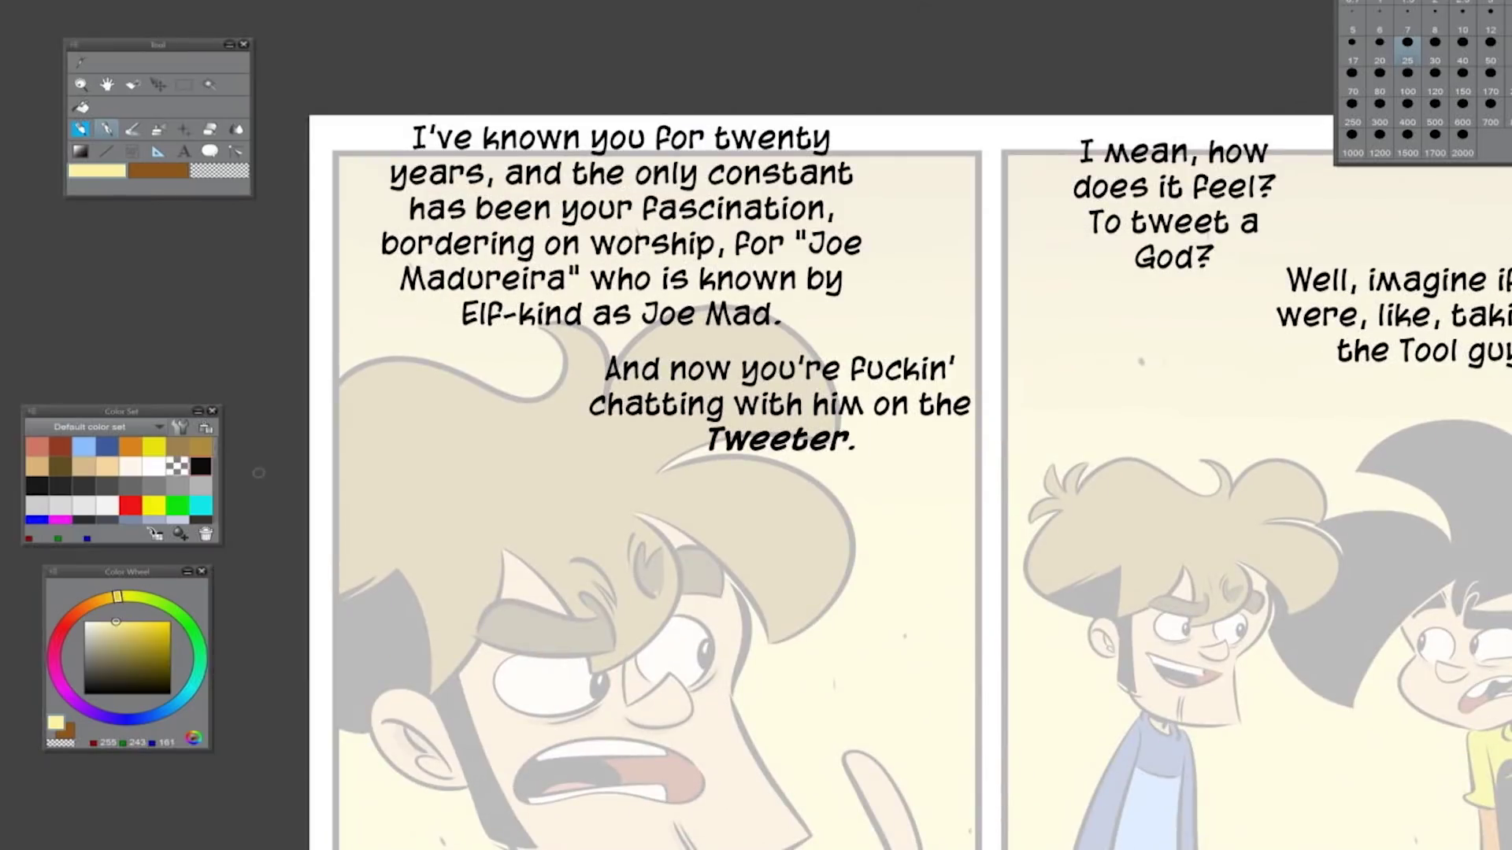
left_click(154, 466)
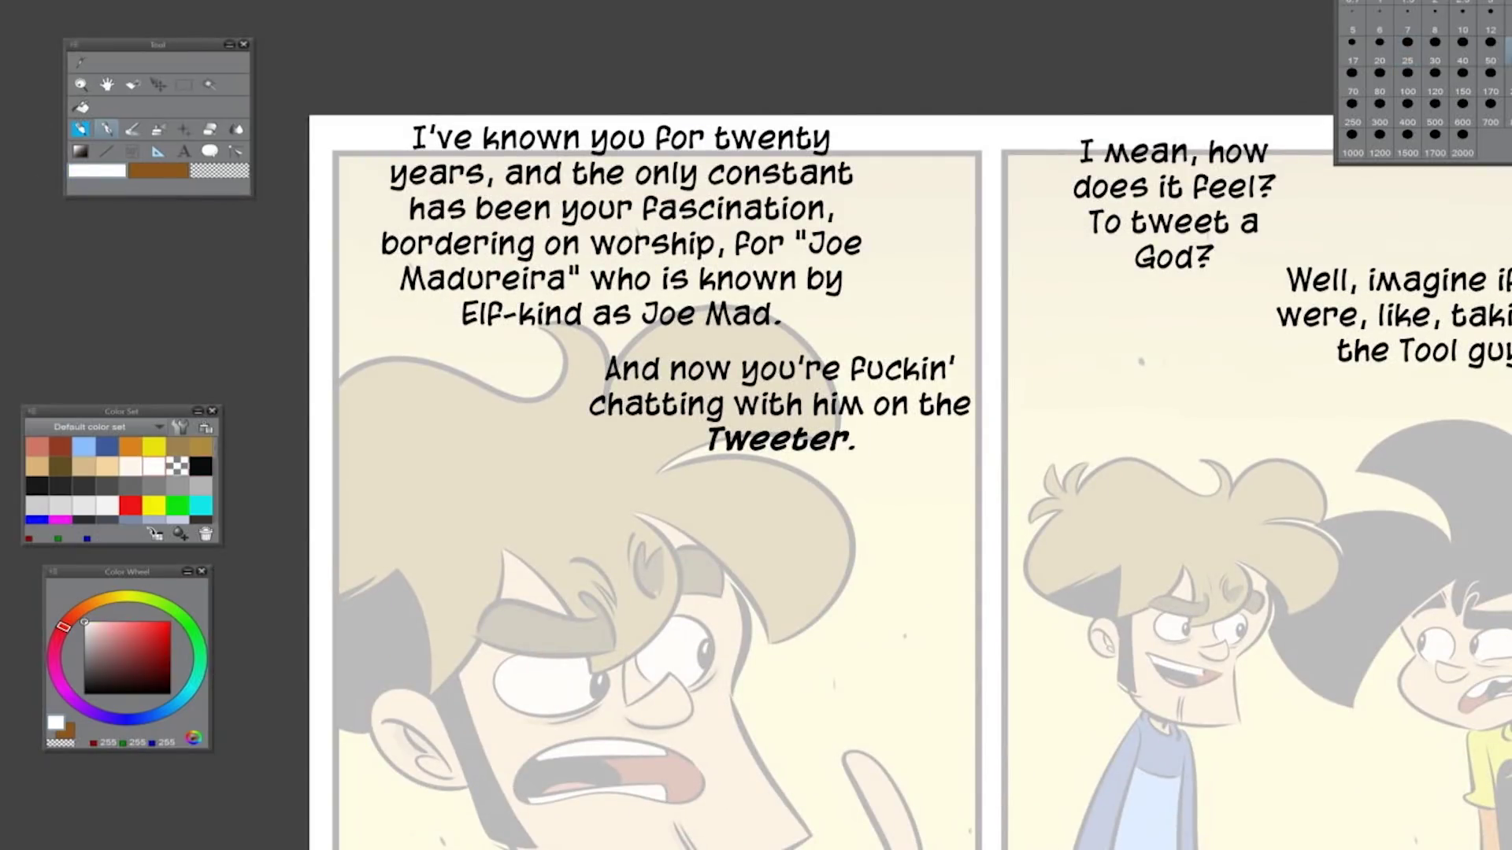
Paint white balloon outlines with a size 80 brush around the first panel's two speeches and fill the upper balloon white
left_click_drag(398, 145, 394, 252)
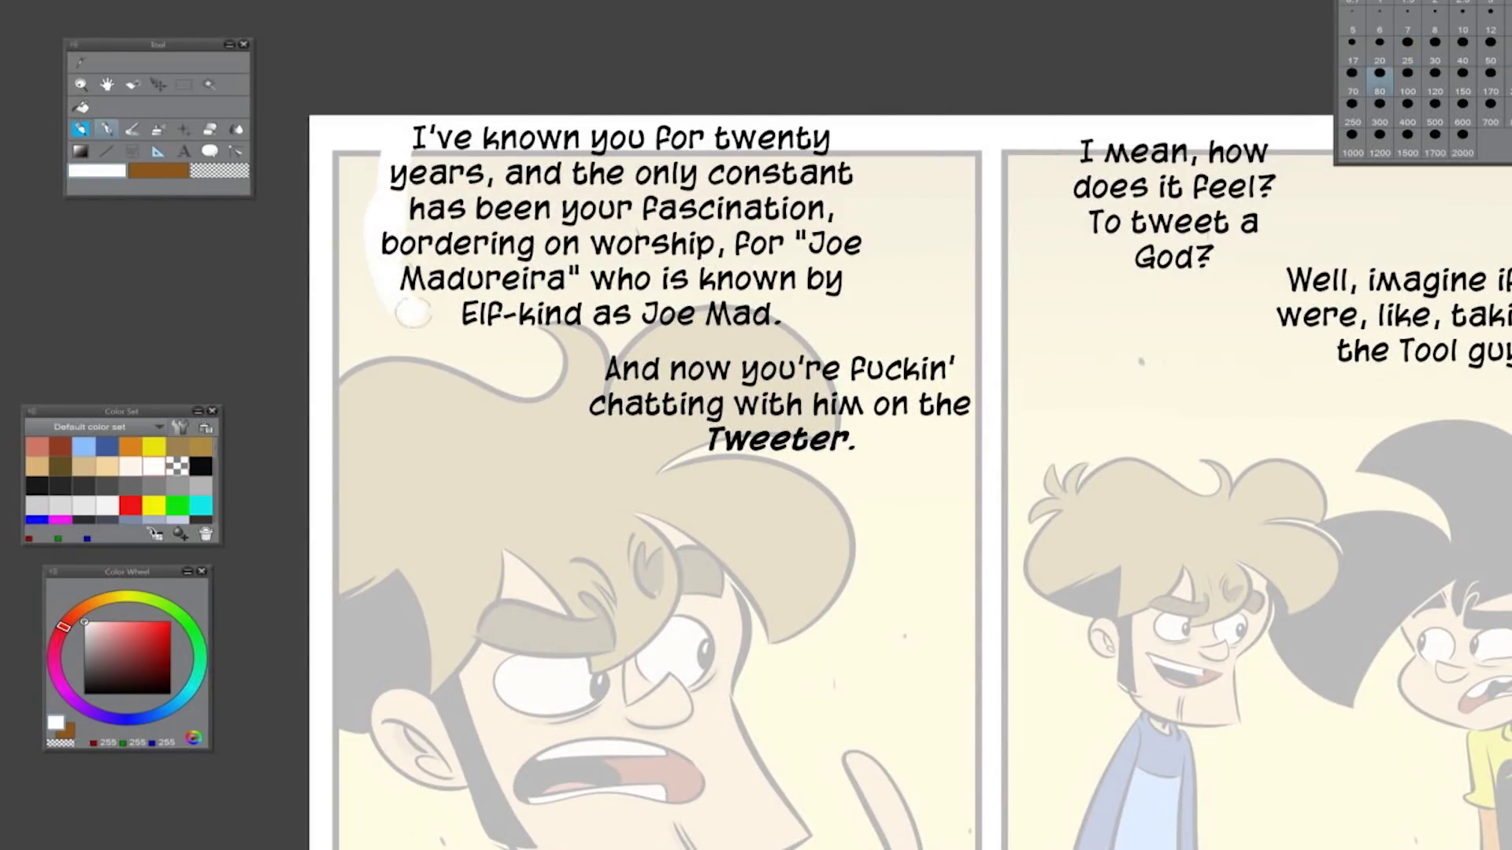
mouse_move(380, 153)
left_mouse_down()
mouse_move(382, 229)
mouse_move(630, 335)
mouse_move(862, 229)
mouse_move(847, 130)
left_mouse_up()
mouse_move(606, 347)
left_mouse_down()
mouse_move(605, 445)
mouse_move(867, 458)
mouse_move(571, 405)
mouse_move(874, 460)
left_mouse_up()
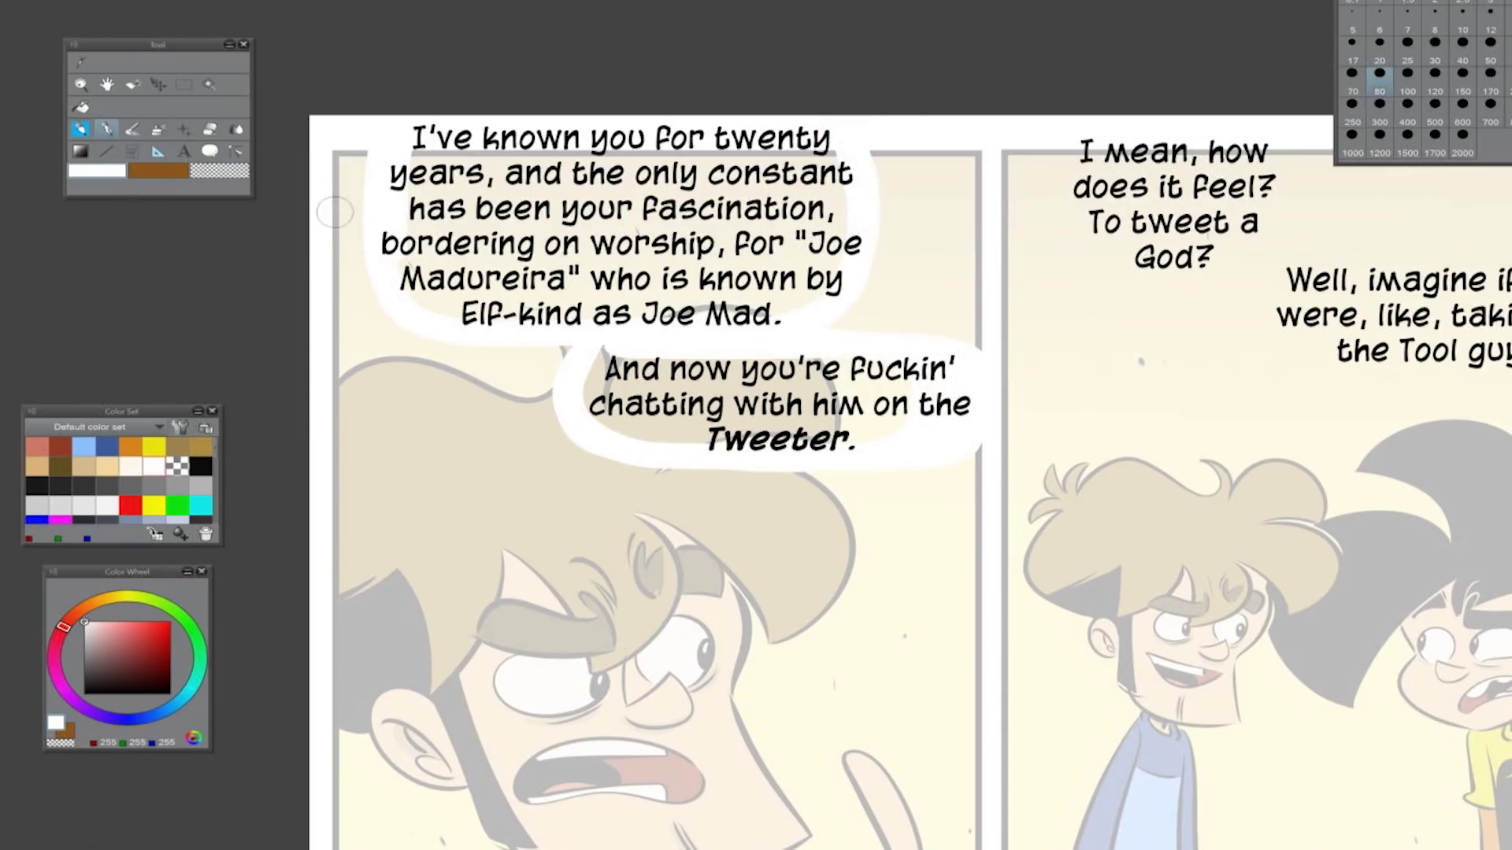
left_click_drag(437, 157, 768, 157)
key("g")
left_click(579, 208)
key("ctrl+z")
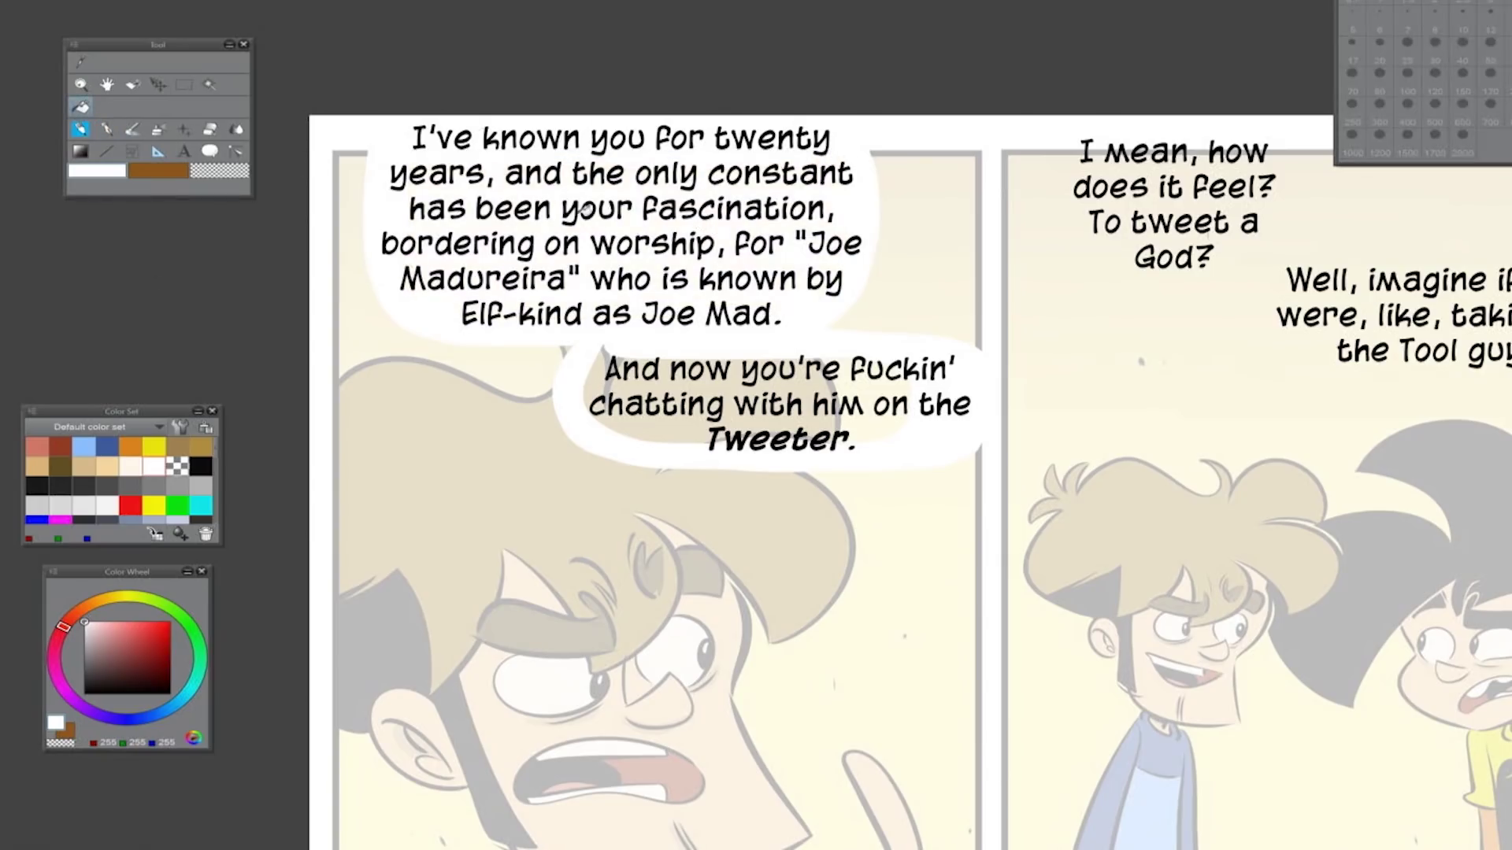